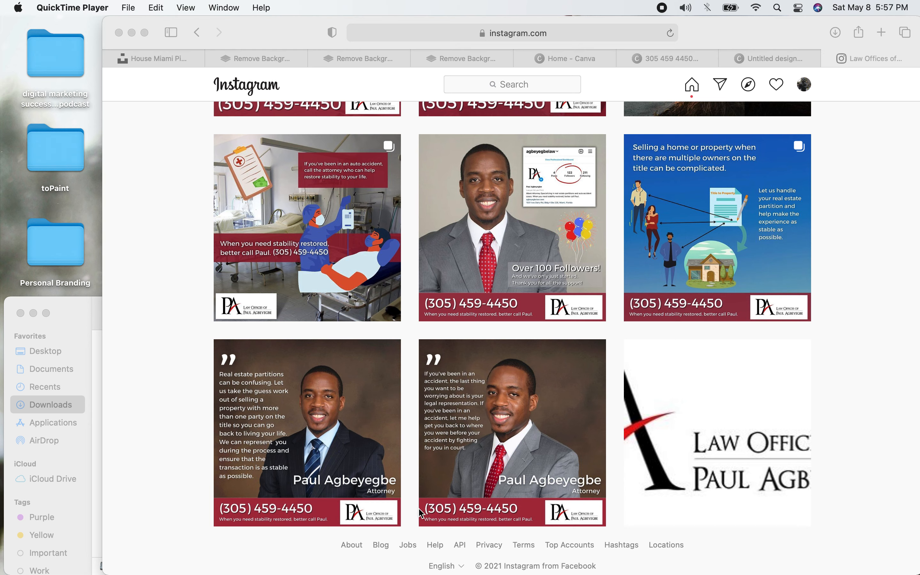
- Review the law office's Instagram post grid for its existing banner, phone number, logo and illustration layouts
scroll(483, 506, up, 3)
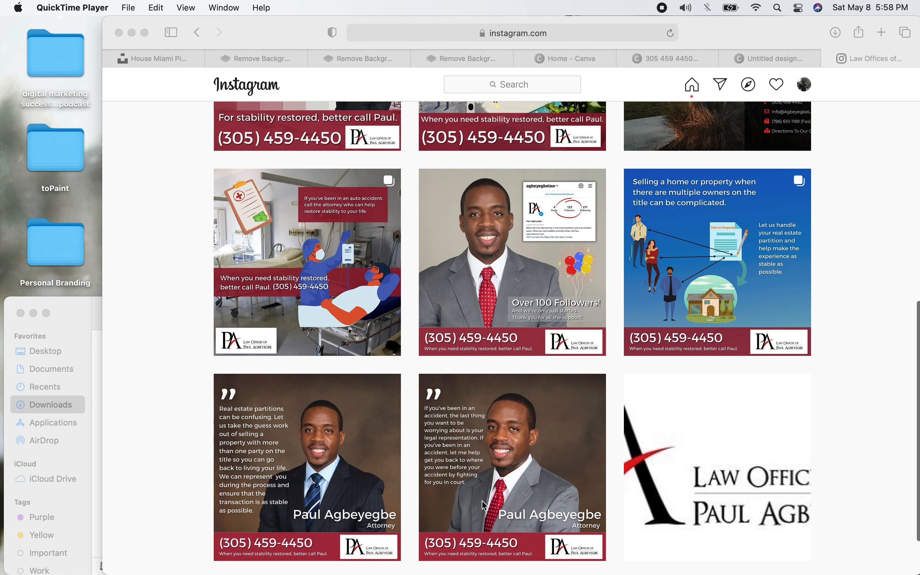
scroll(484, 506, up, 1)
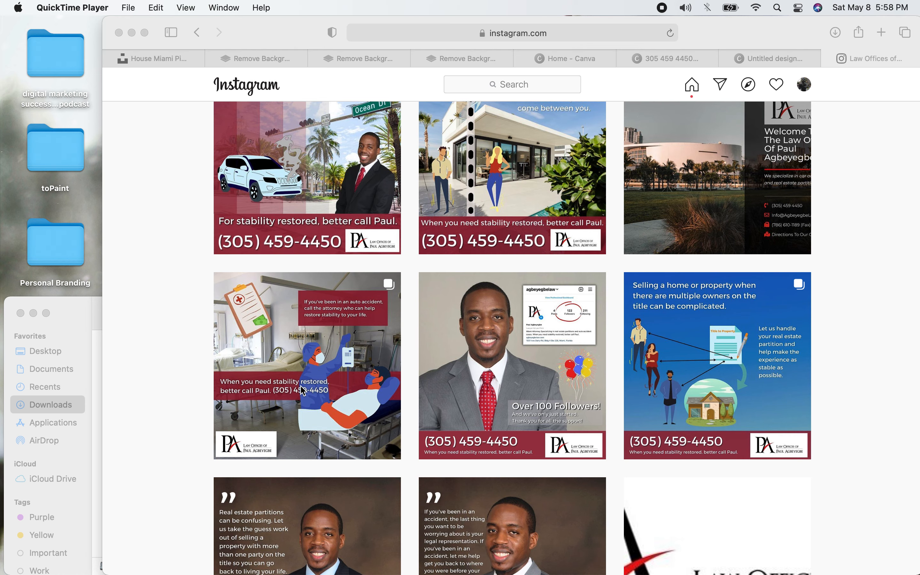
scroll(302, 390, up, 2)
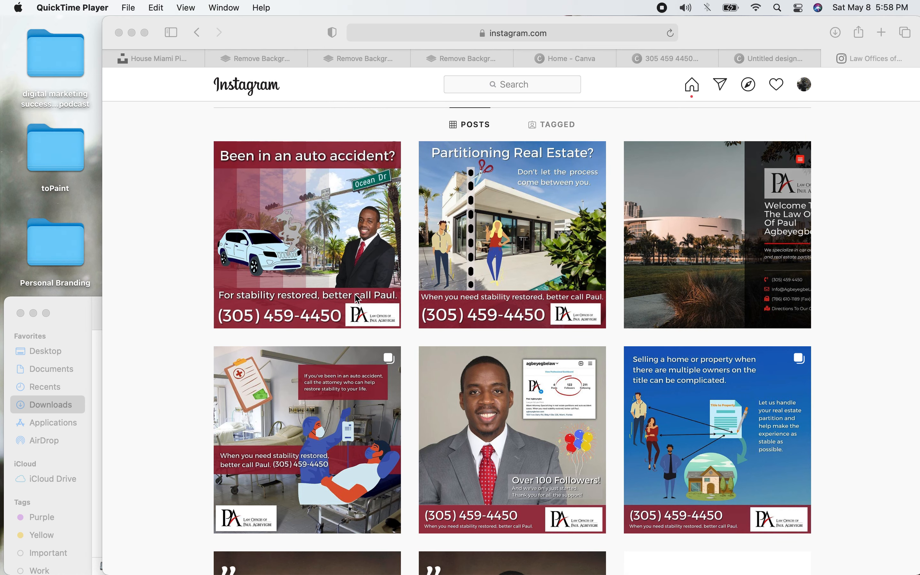
scroll(456, 380, down, 1)
scroll(456, 381, down, 2)
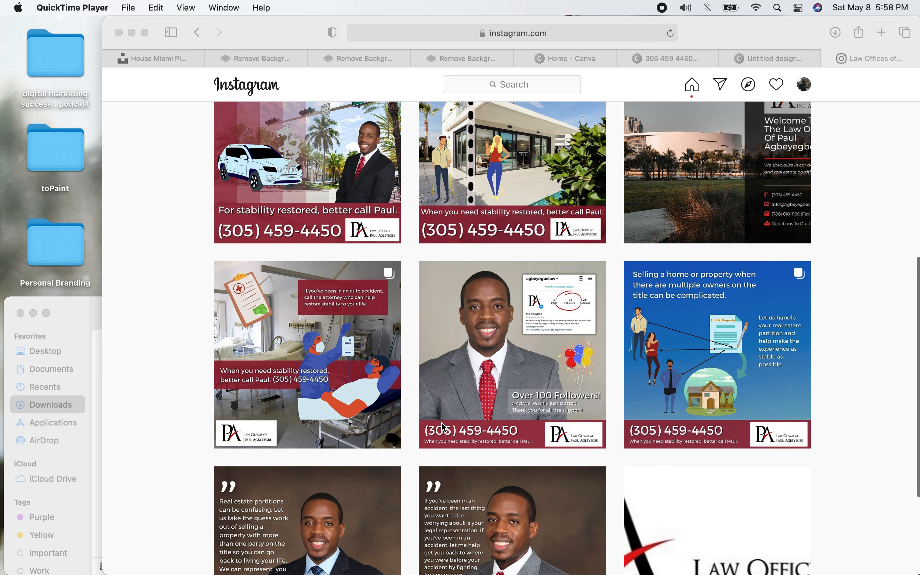
scroll(287, 213, up, 2)
scroll(288, 213, up, 1)
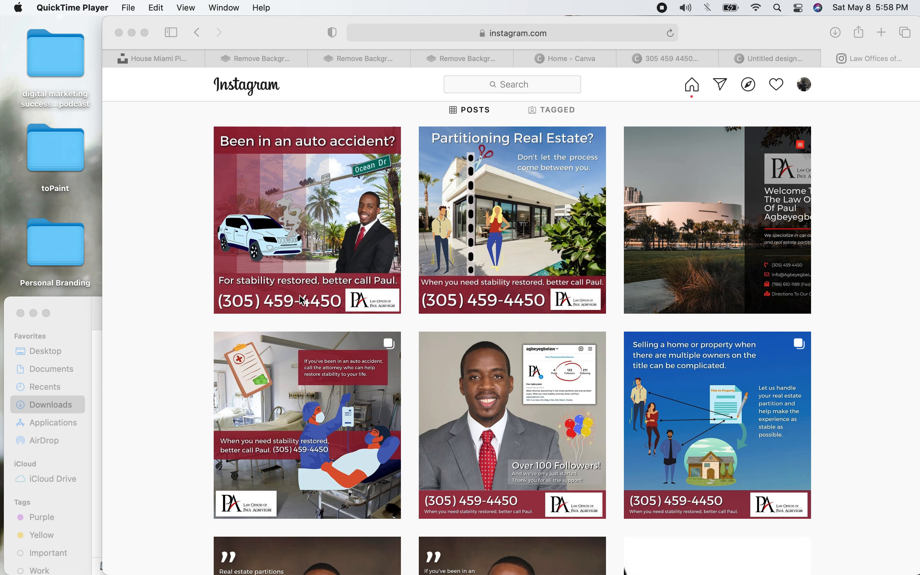
click(350, 228)
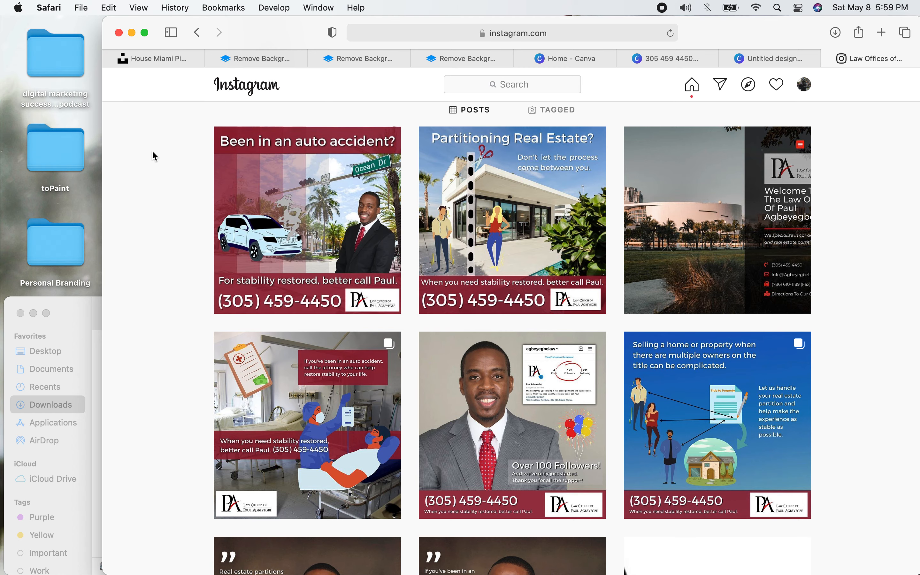
- Look over the untitled Instagram Post design in Canva, the Downloads folder and the Unsplash photos for "house miami"
click(768, 64)
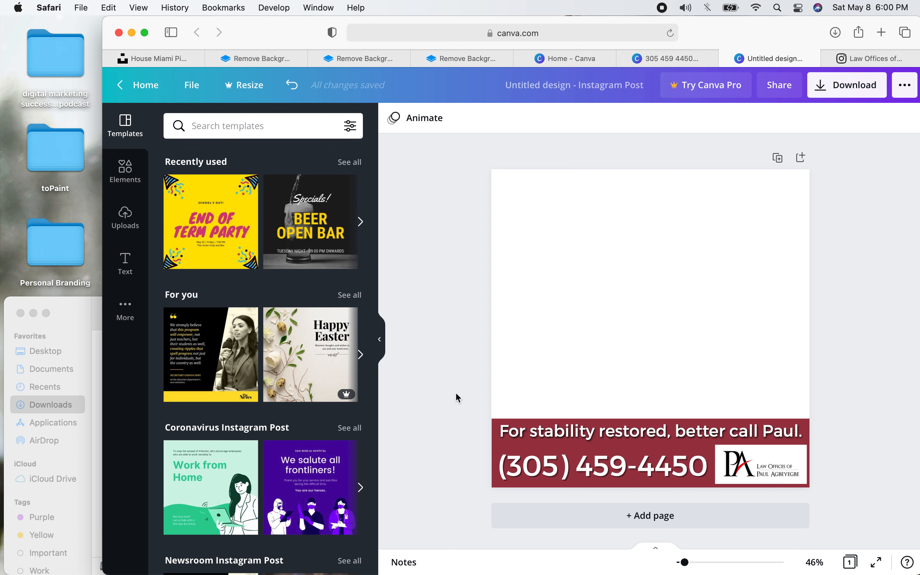
click(78, 320)
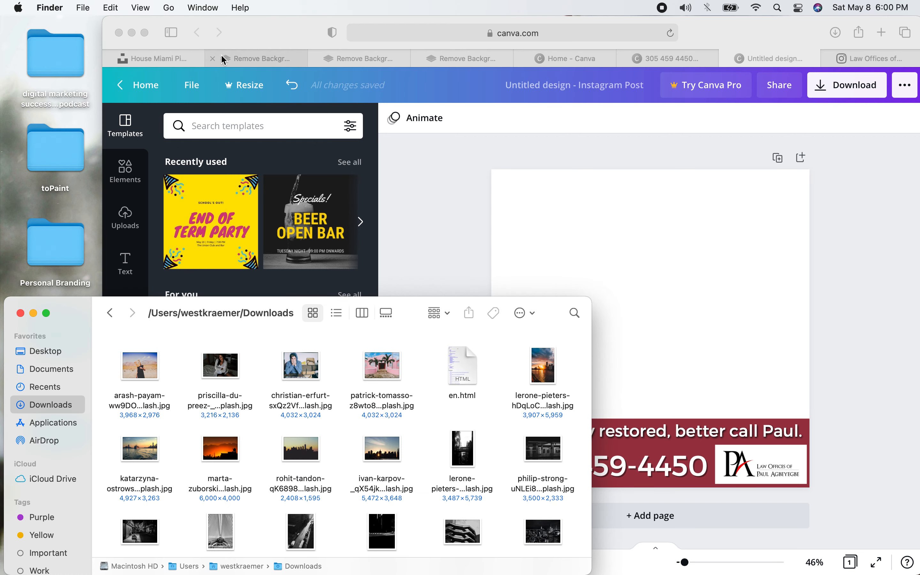
click(183, 57)
click(183, 57)
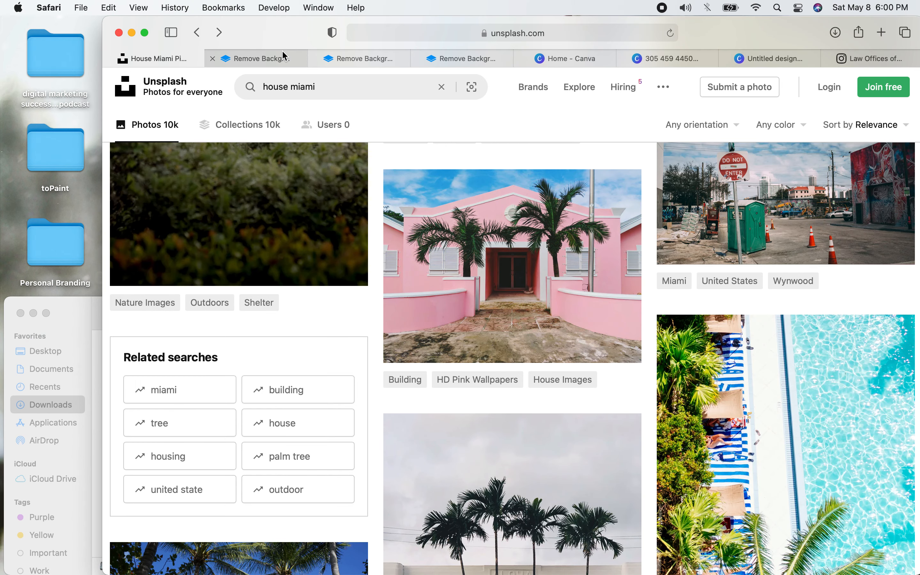
mouse_move(282, 51)
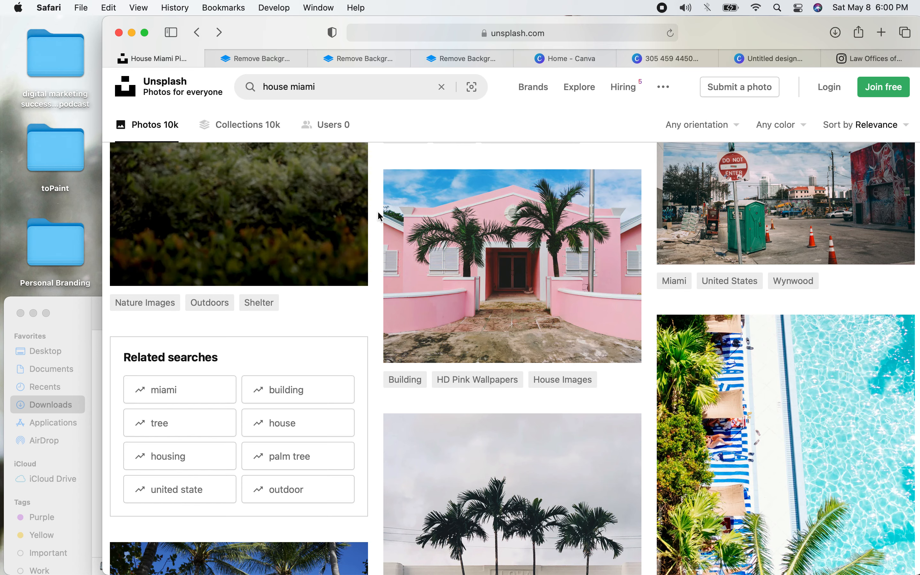
- Open the downloaded photos of the hooded man, the woman with crossed arms and the paper-bag figure from the Downloads folder
click(84, 316)
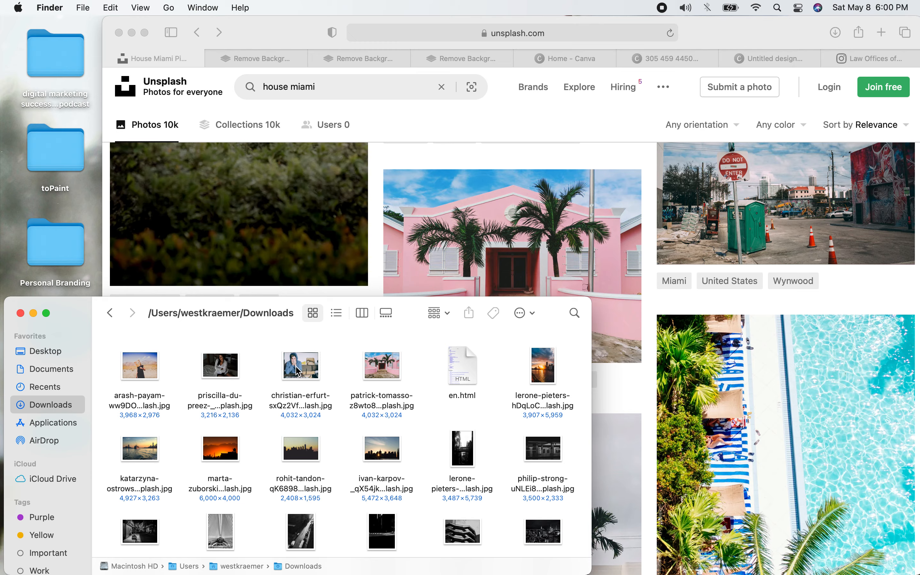
double_click(298, 370)
click(220, 364)
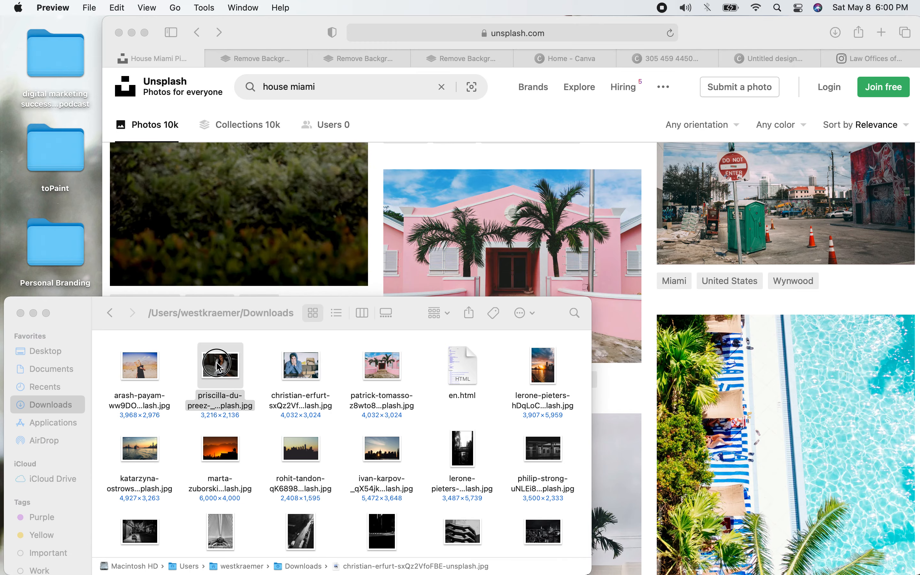
key(ctrl+Up)
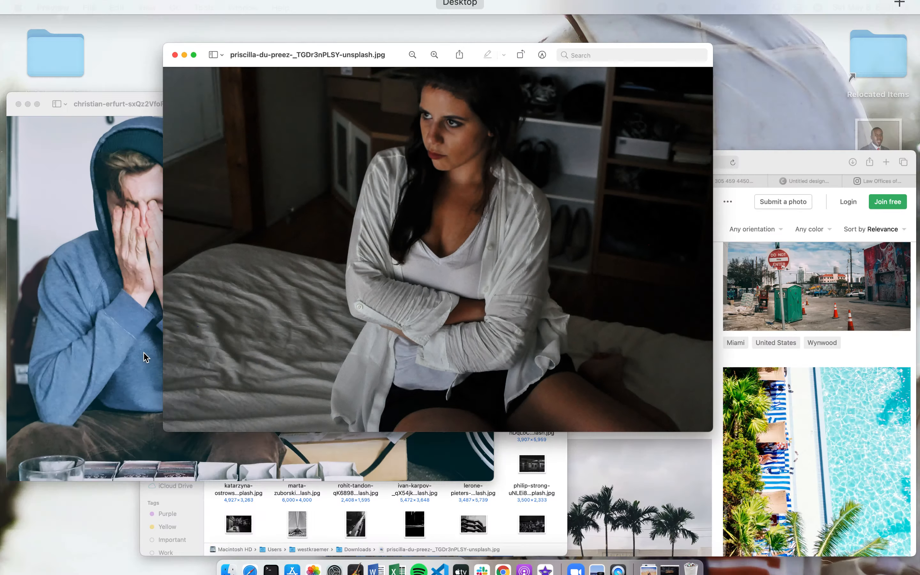
click(361, 447)
double_click(140, 372)
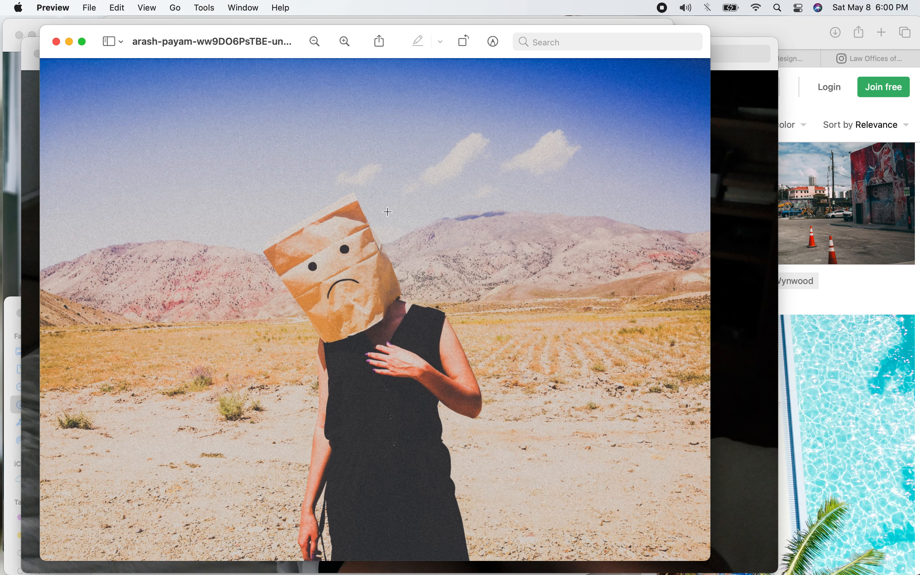
- Switch to remove.bg and upload the paper-bag figure photo to remove its background
click(787, 31)
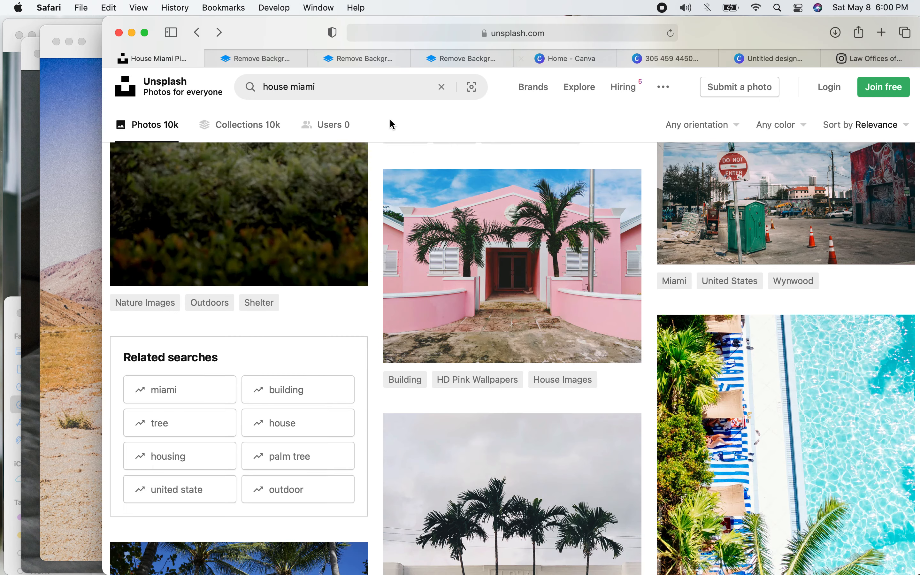
click(248, 58)
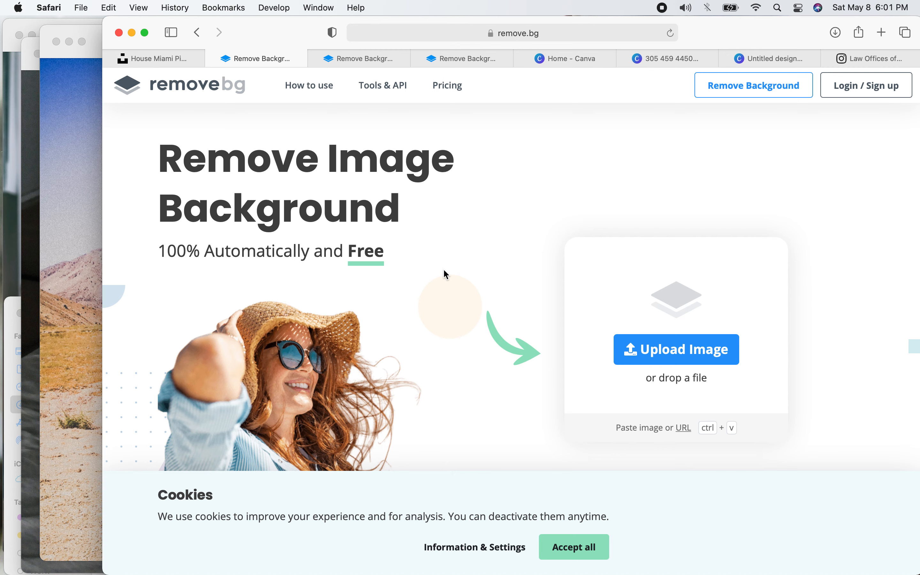
click(94, 318)
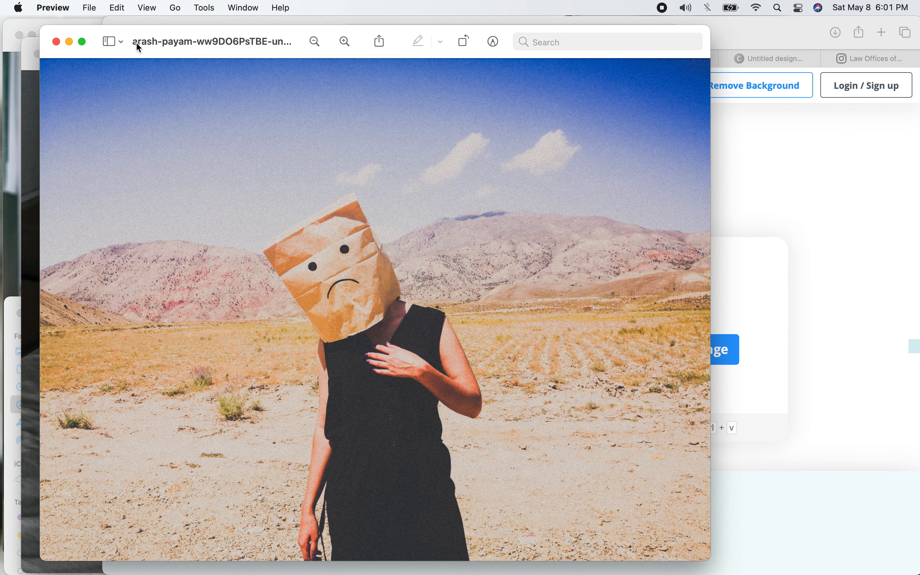
drag(138, 41, 757, 299)
click(798, 252)
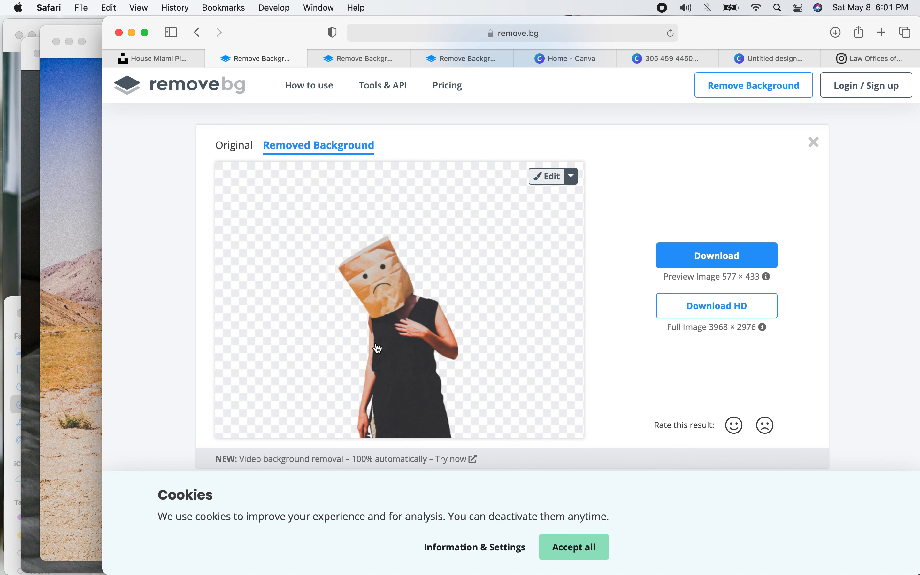
- Download the preview-size cutout of the paper-bag figure and close both the cutout and the original photo
click(684, 257)
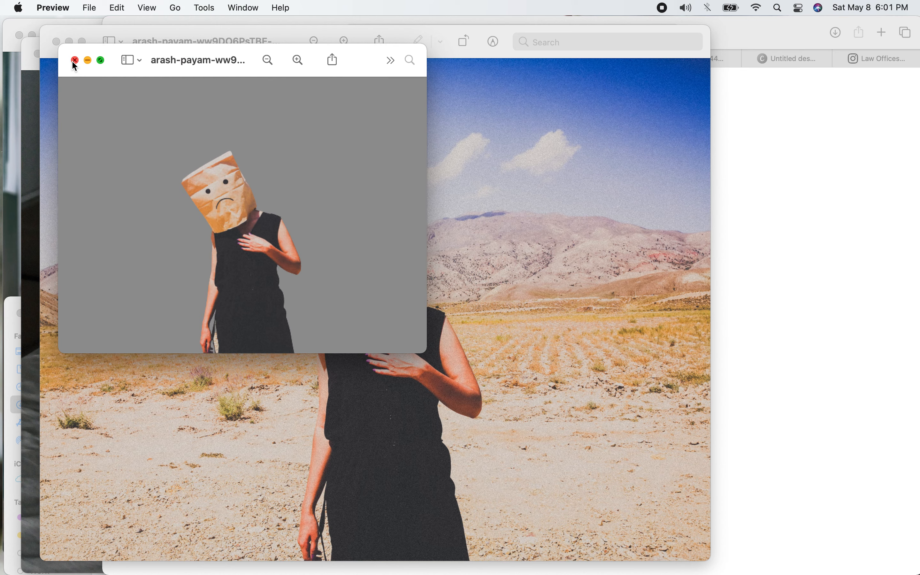
click(74, 60)
click(57, 42)
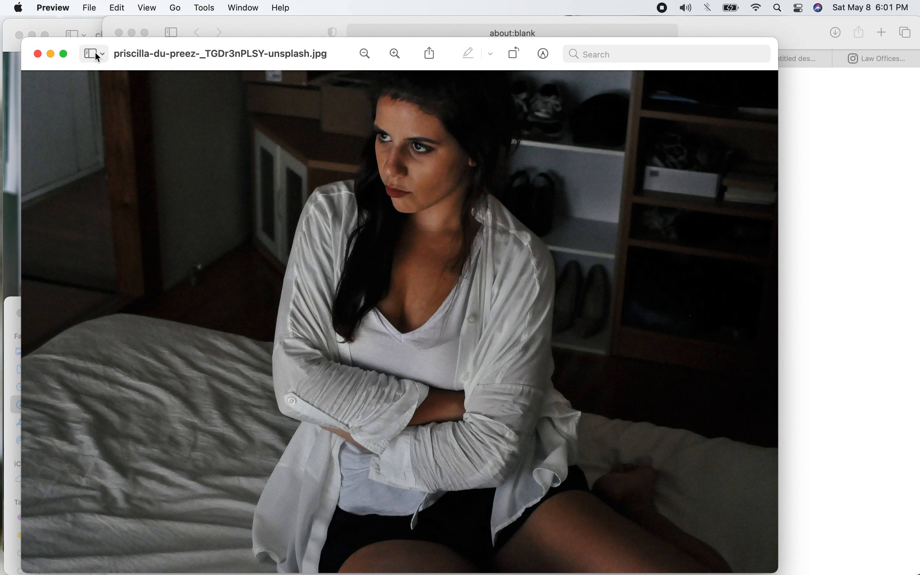
mouse_move(112, 52)
drag(116, 53, 827, 298)
click(881, 281)
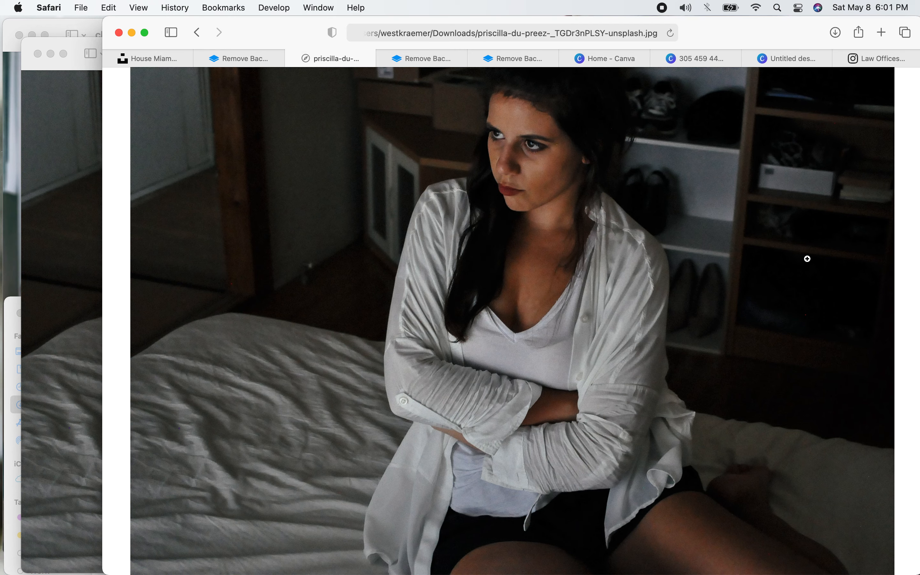
click(197, 33)
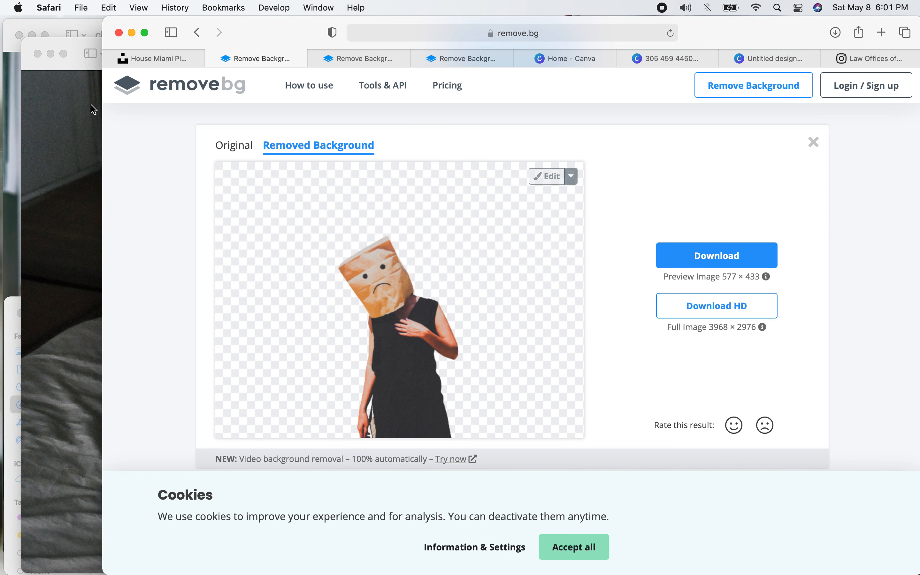
- Remove the background from the photo of the woman with crossed arms, download the preview-size cutout and close her photos
click(82, 112)
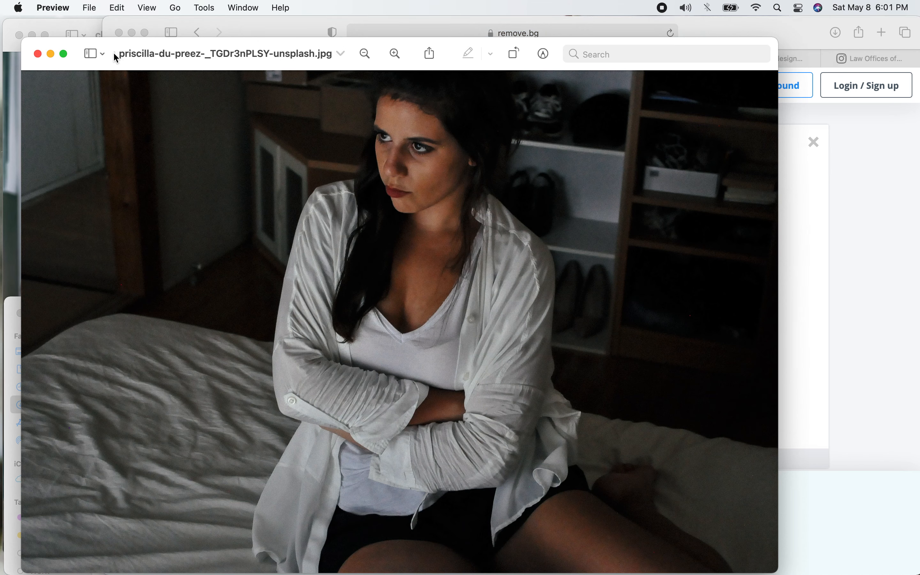
drag(118, 54, 904, 327)
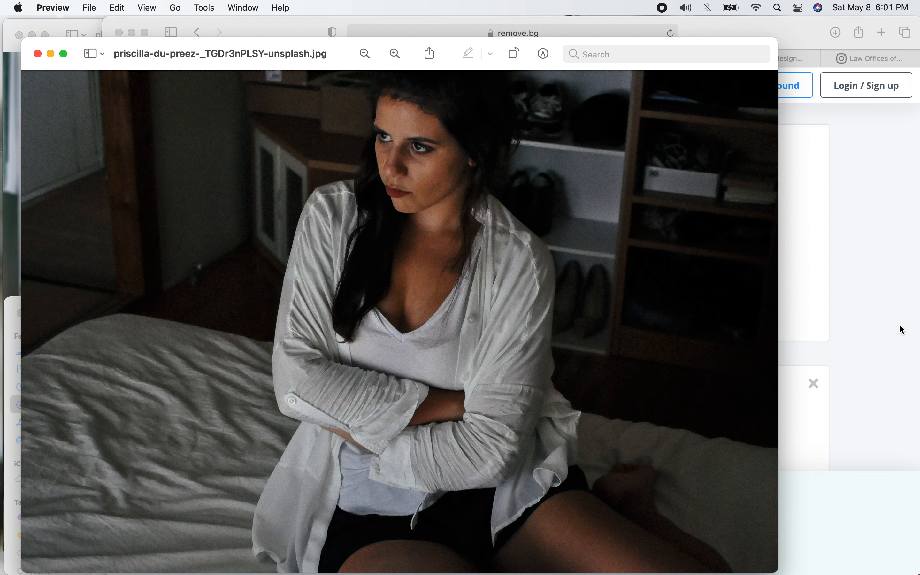
click(852, 251)
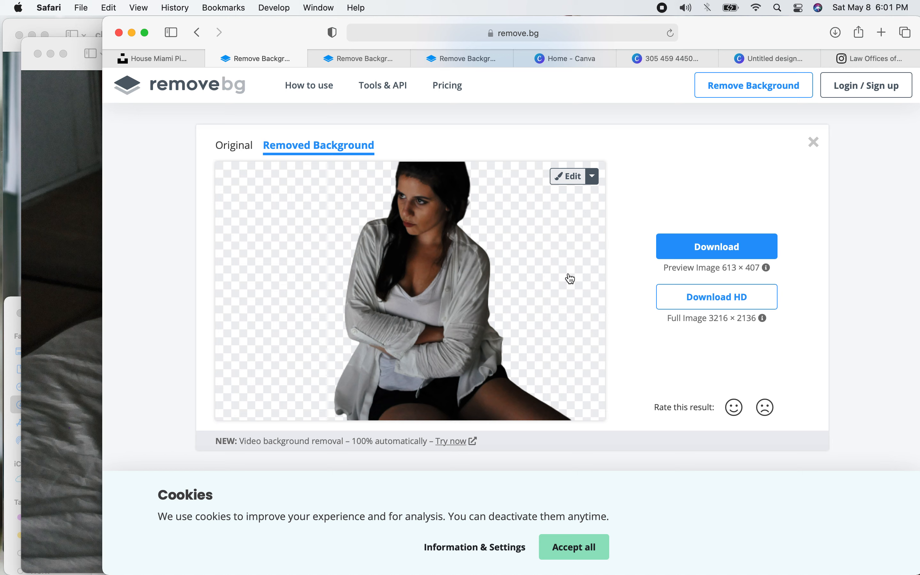
click(677, 254)
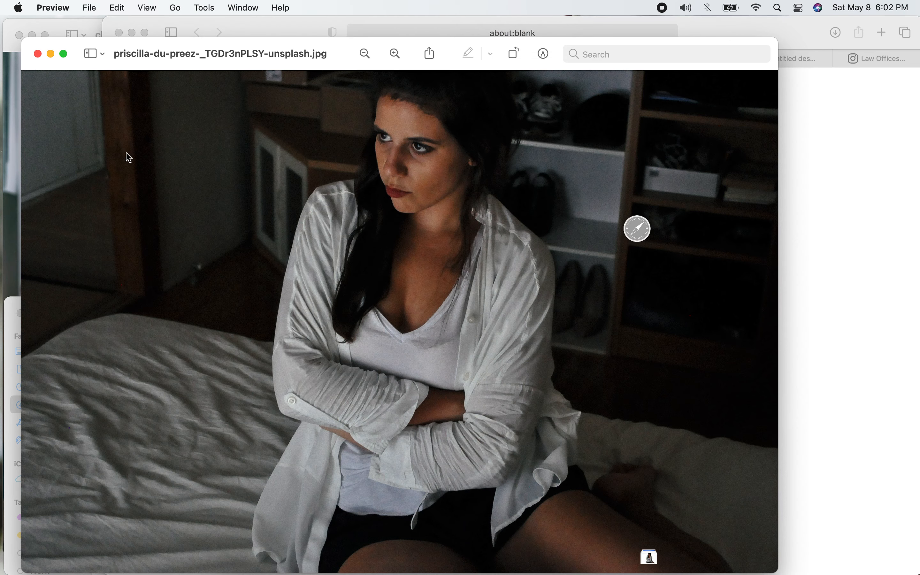
click(56, 73)
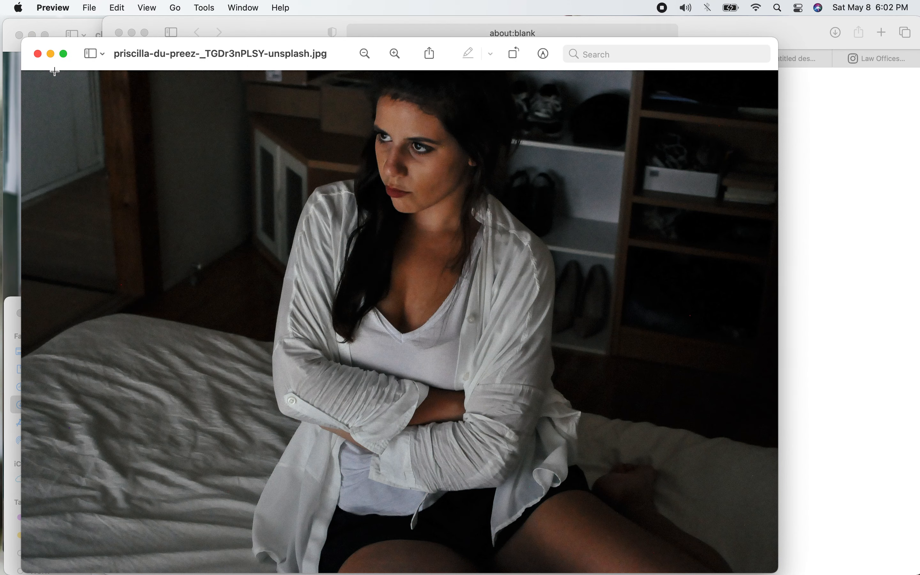
click(38, 54)
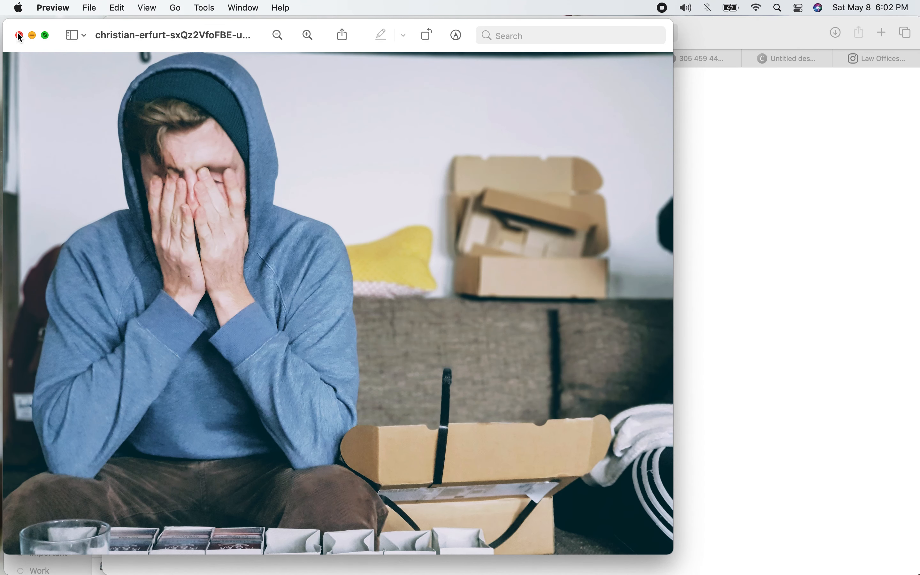
mouse_move(95, 32)
drag(98, 34, 796, 281)
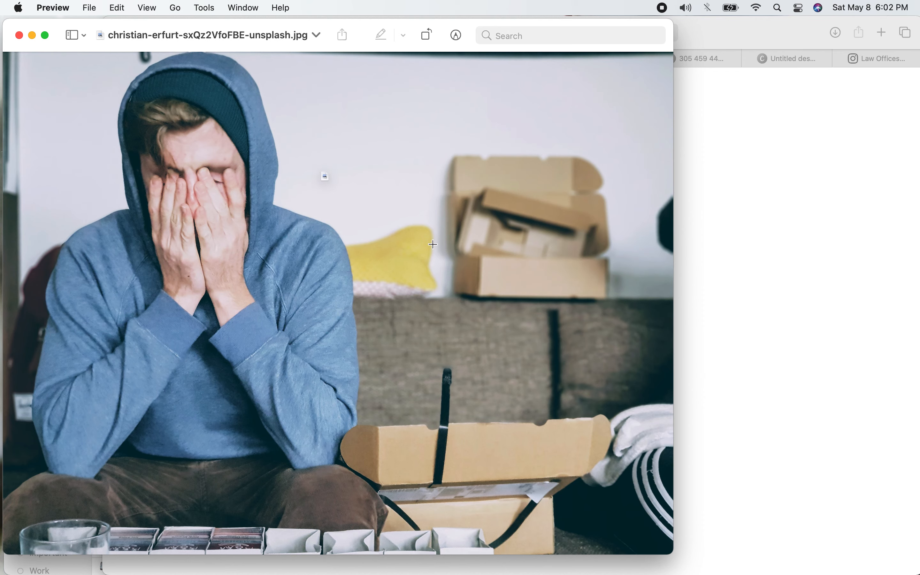
click(772, 259)
click(290, 57)
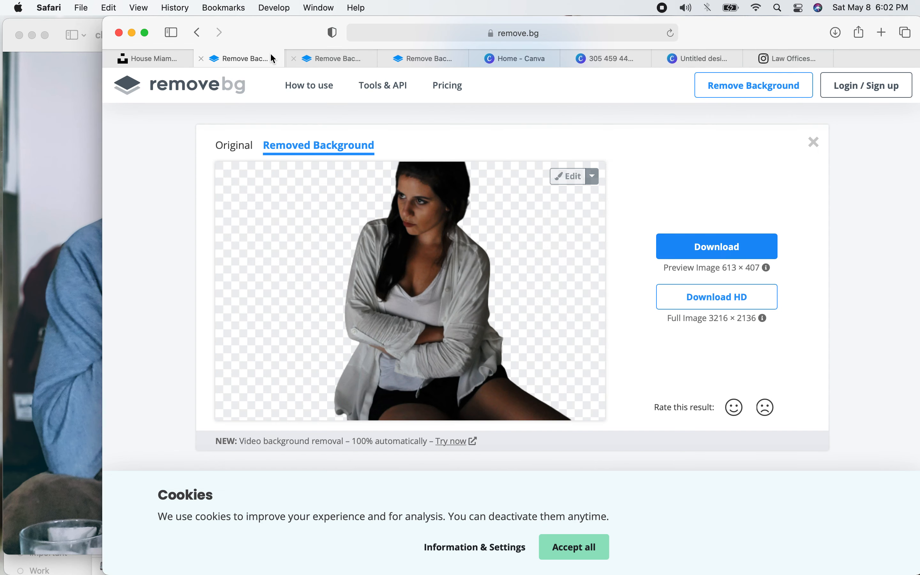
- Remove the background from the hooded man photo in remove.bg, download the preview-size cutout and close it
click(35, 173)
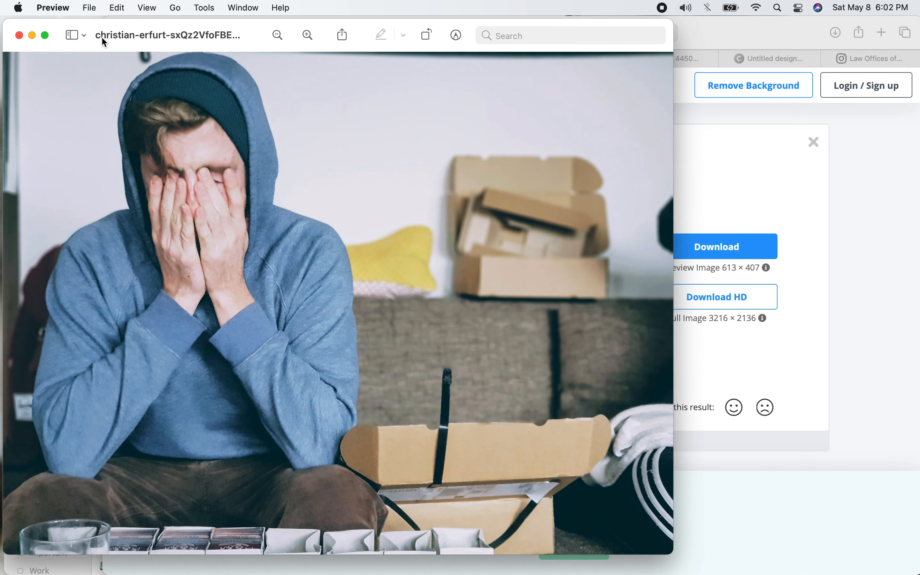
drag(100, 35, 779, 266)
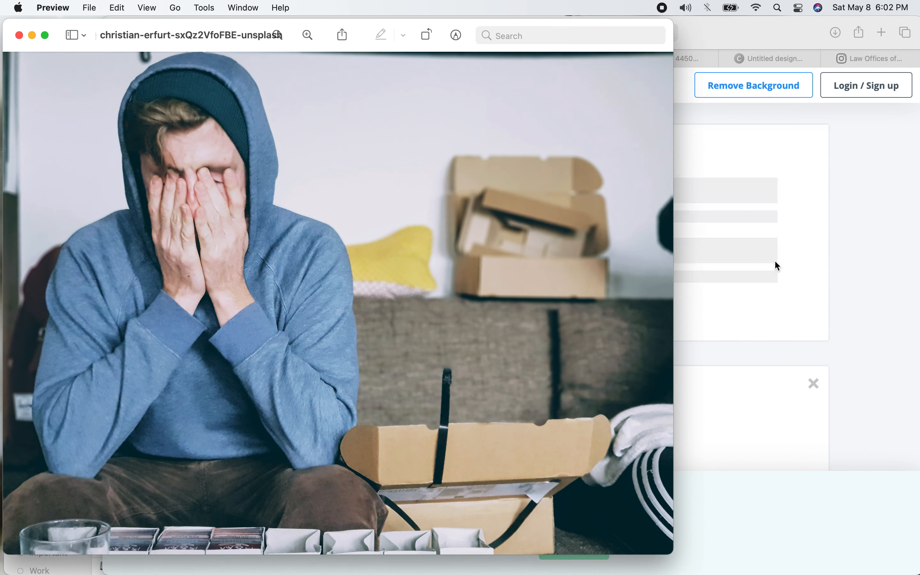
click(838, 239)
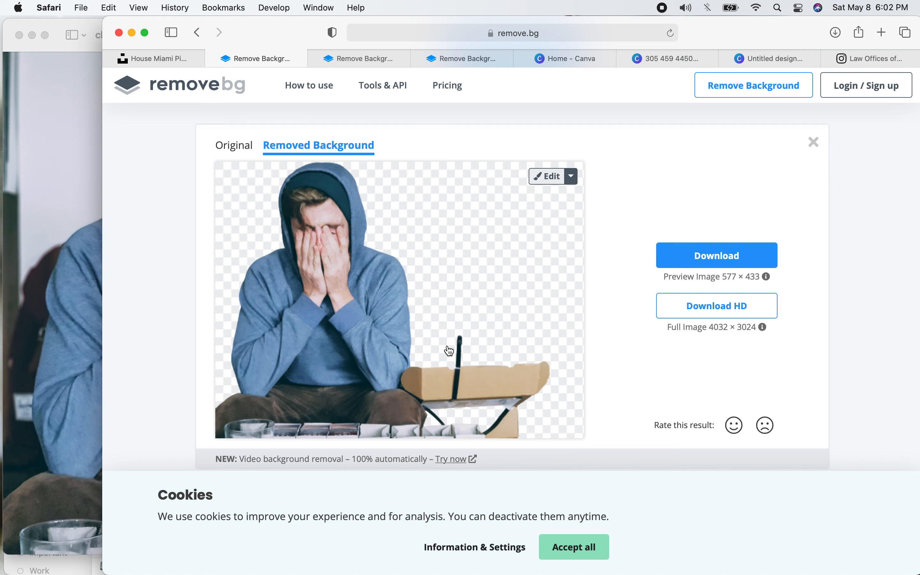
click(680, 255)
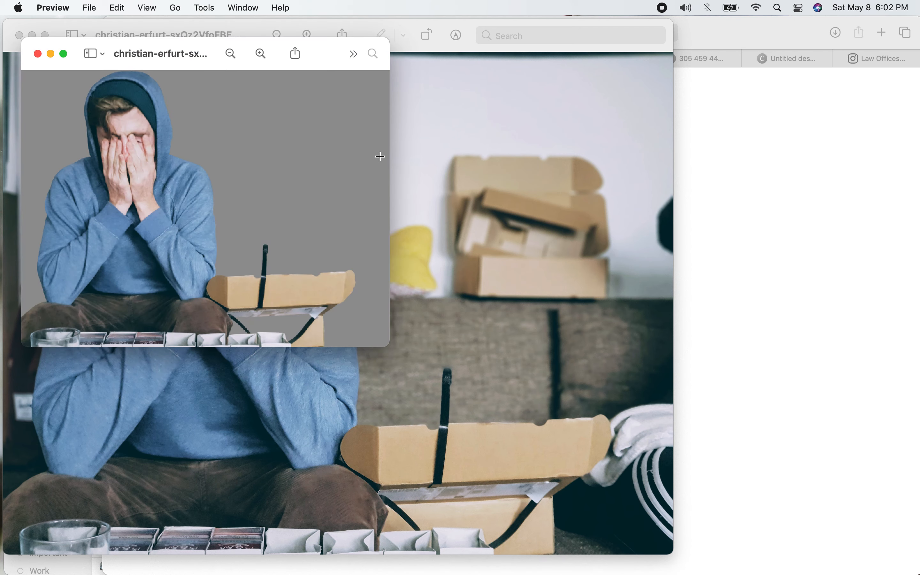
click(37, 54)
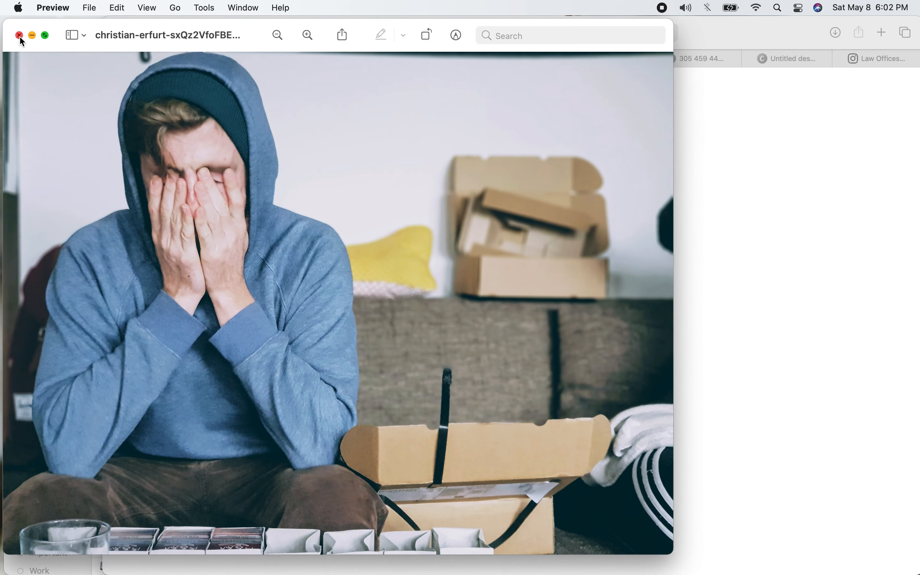
- Close the original hooded man photo and switch to the untitled Instagram post design in Canva
click(19, 35)
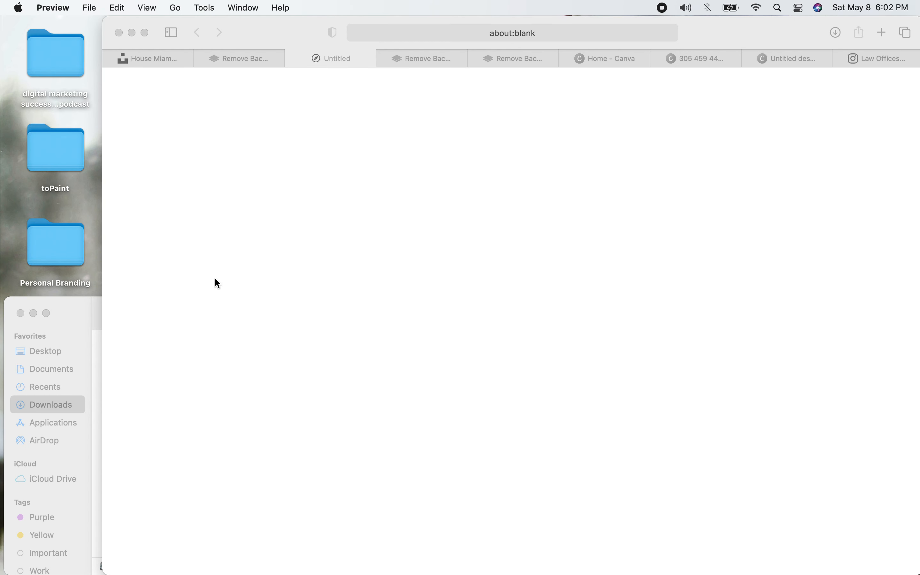
click(729, 125)
click(767, 59)
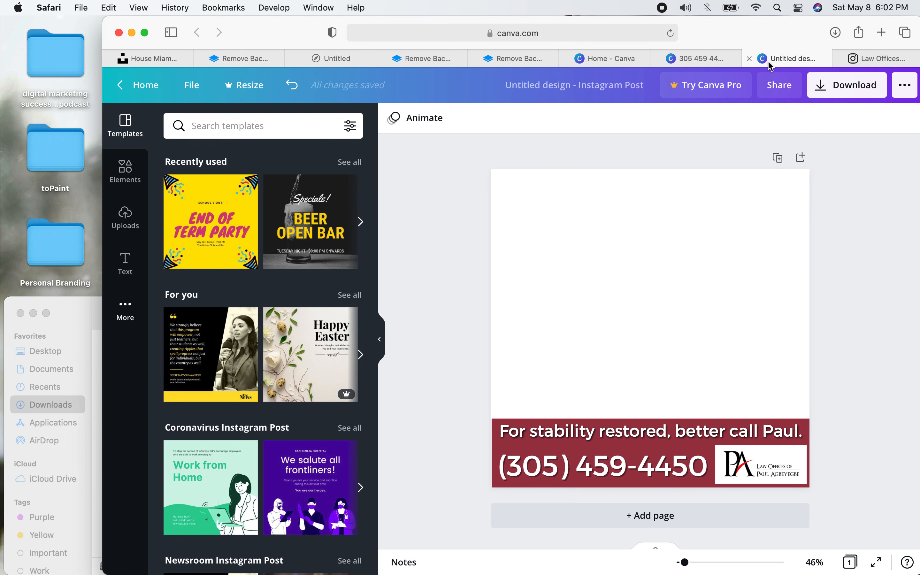
- Upload the woman, hooded man and paper-bag figure cutout PNGs from the Downloads folder to the Canva uploads, and close the folder window
click(80, 322)
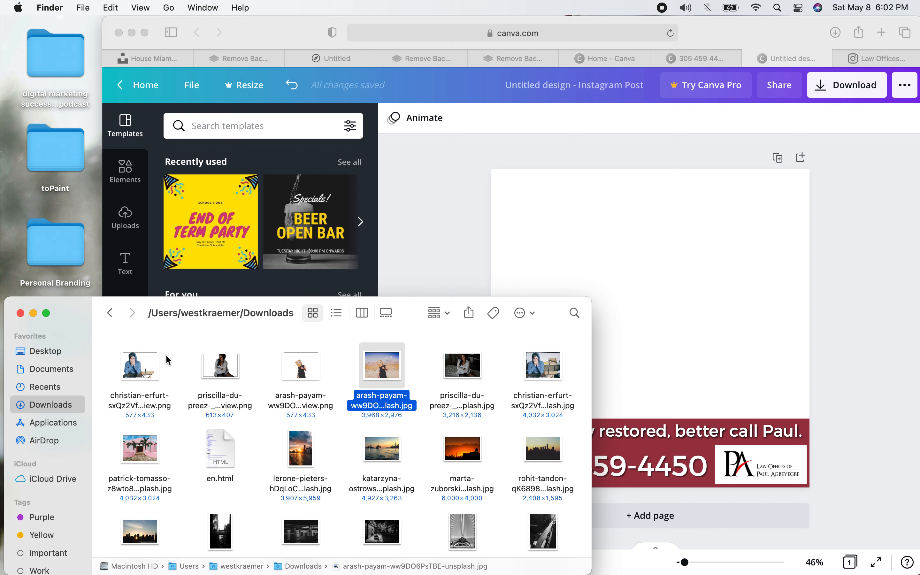
click(260, 379)
drag(296, 368, 254, 190)
drag(219, 373, 218, 244)
drag(213, 370, 208, 212)
drag(146, 368, 276, 210)
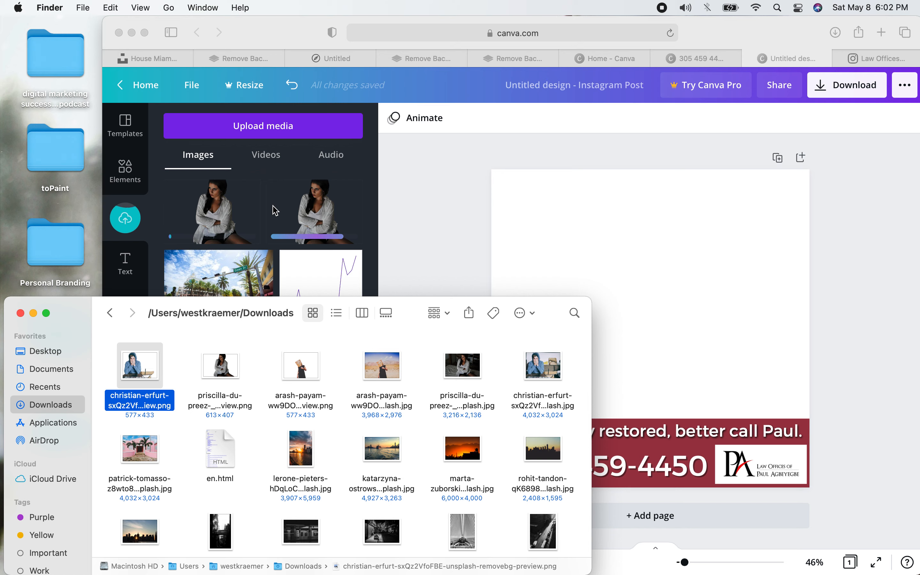
drag(302, 373, 244, 223)
drag(92, 311, 118, 287)
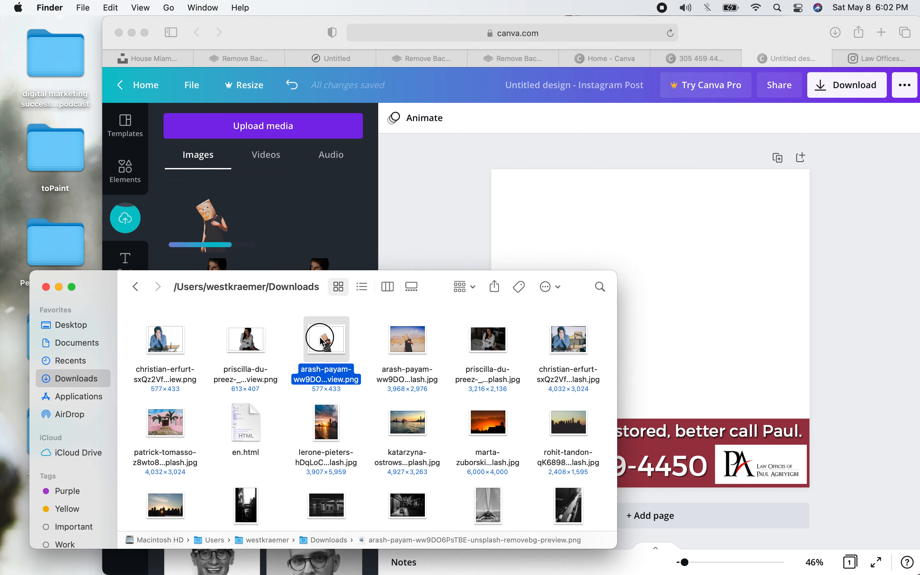
click(285, 339)
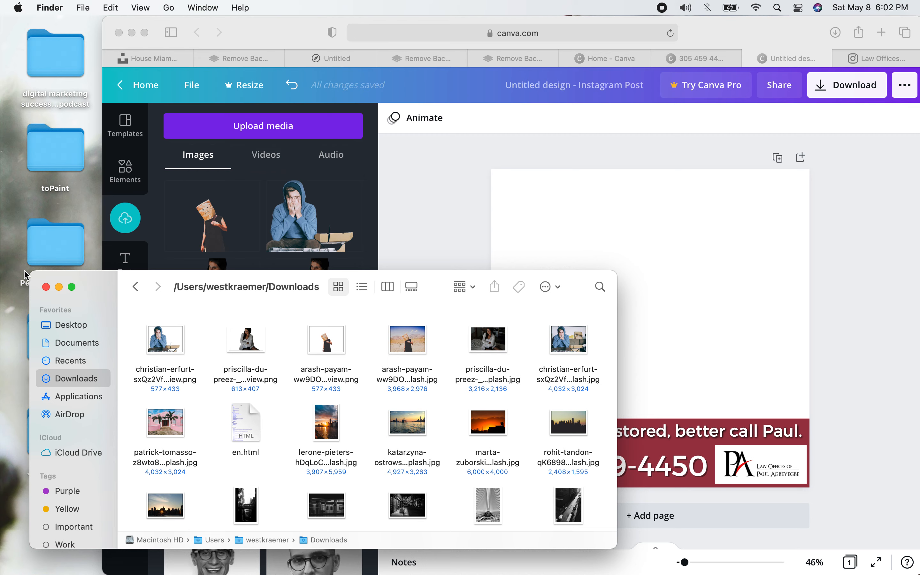
click(45, 287)
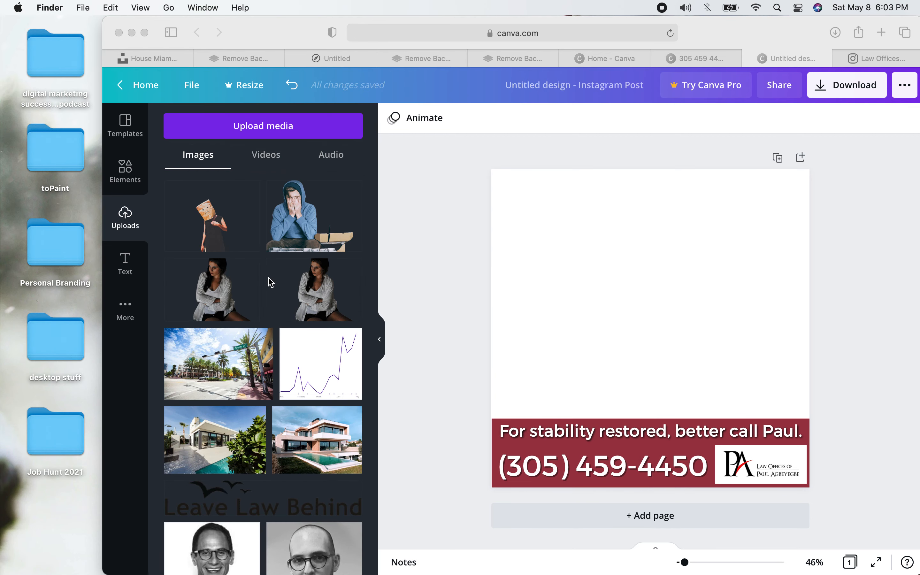
- Delete the duplicate cutout of the woman with crossed arms from the uploads
click(216, 297)
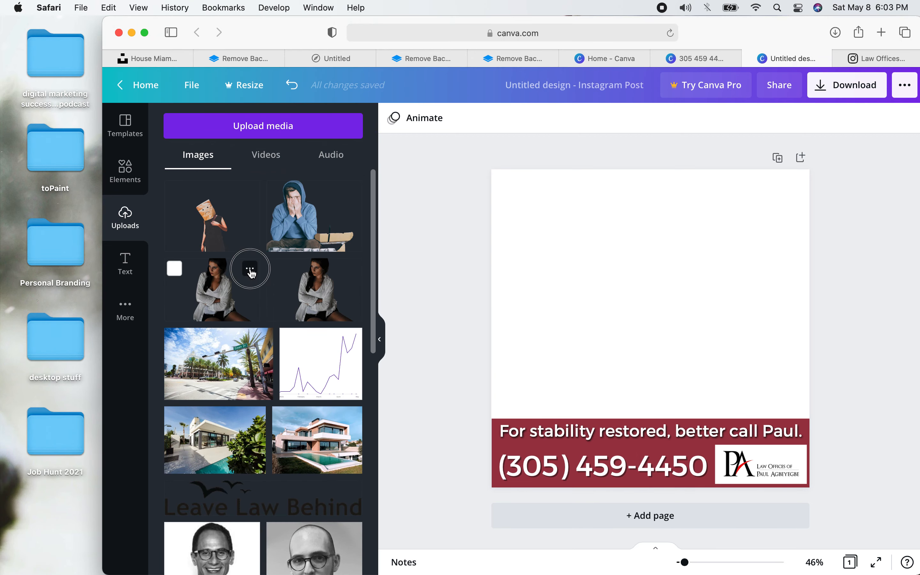
click(250, 268)
click(262, 420)
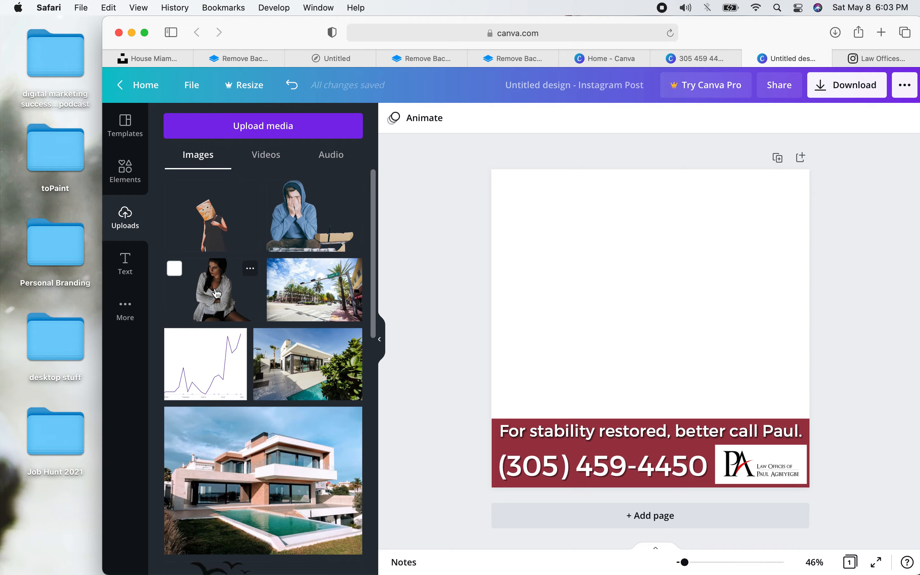
- Upload the pink house photo from the Downloads folder to Canva and close the folder window
key(ctrl+Up)
click(235, 562)
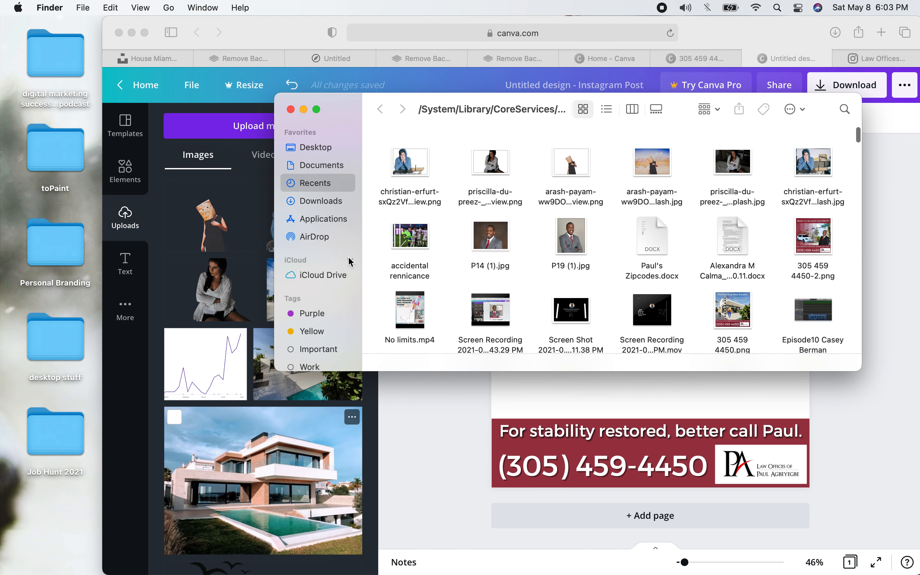
click(316, 201)
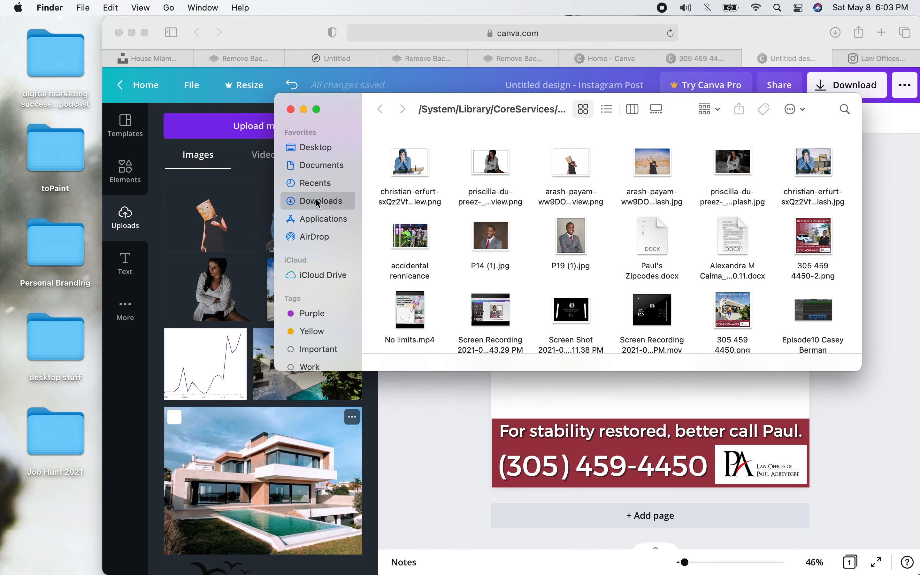
drag(395, 254, 188, 247)
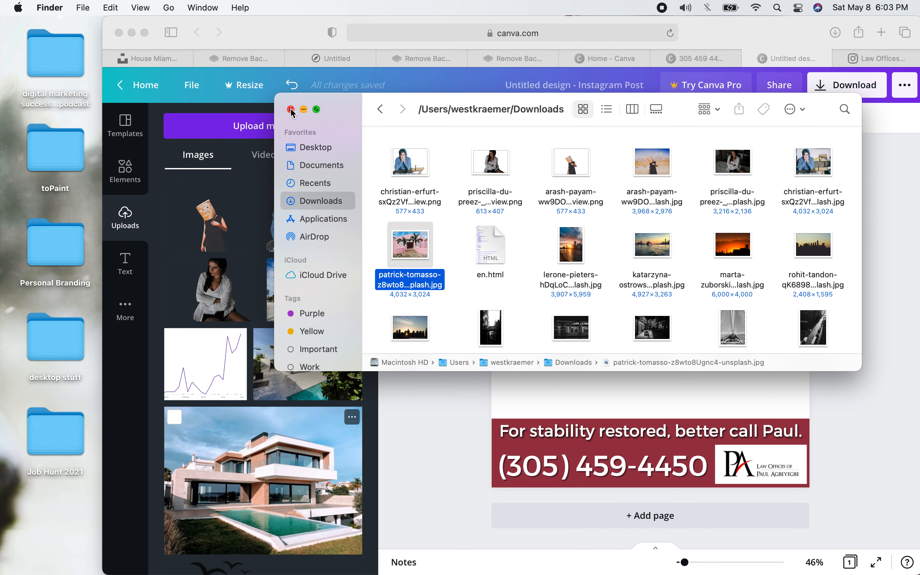
click(291, 110)
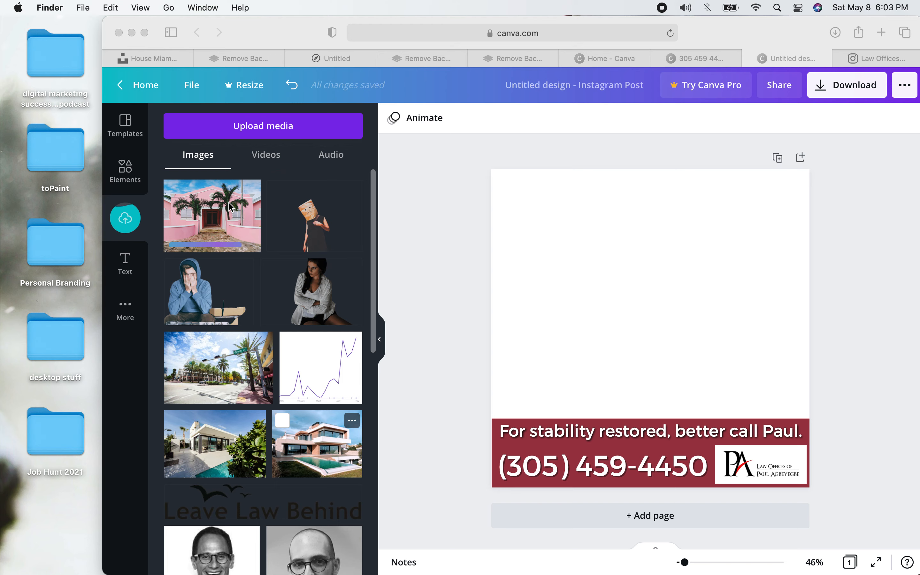
- Add the pink house photo to the page and set it as the background image
drag(229, 203, 638, 251)
drag(219, 213, 571, 216)
right_click(576, 223)
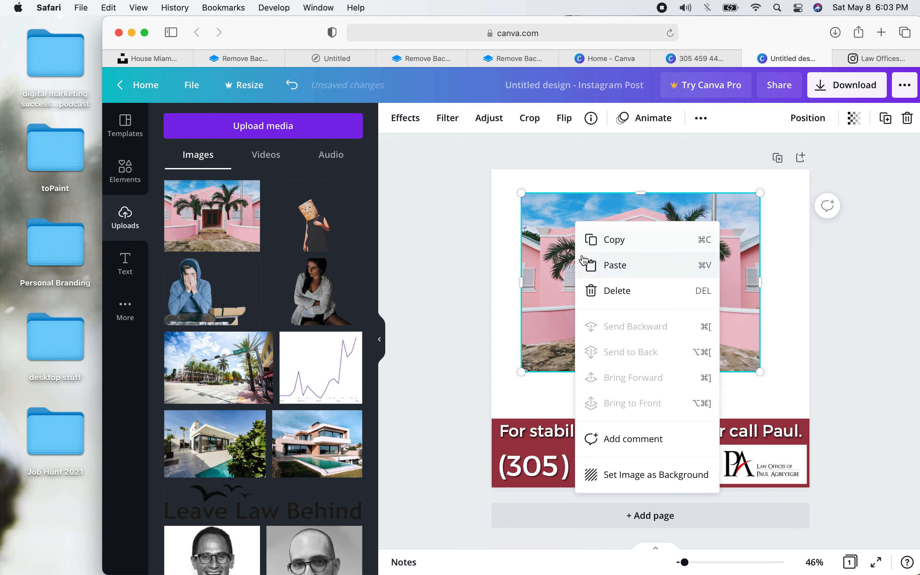
click(623, 488)
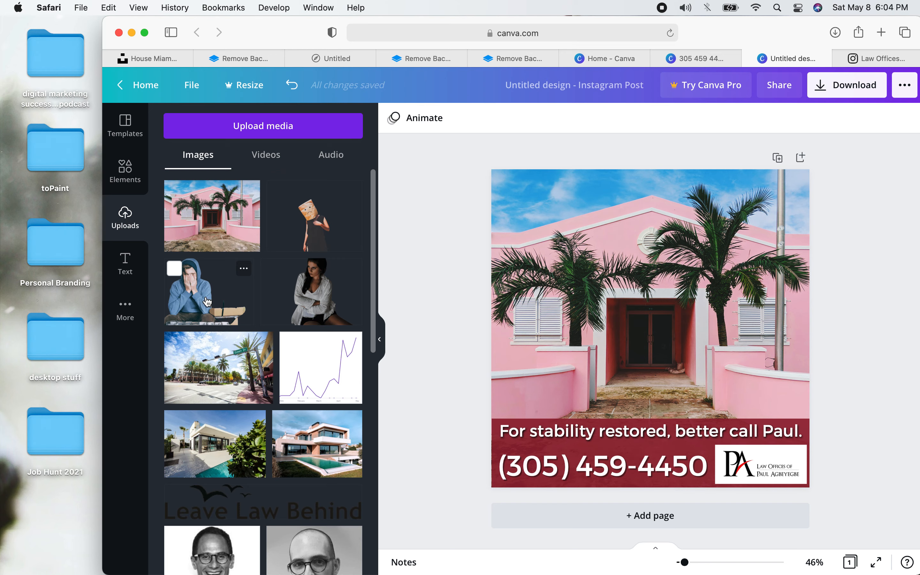
- Place the paper-bag figure just above the banner on the page's right side, and put a copy at the same height on the left
drag(325, 220, 747, 364)
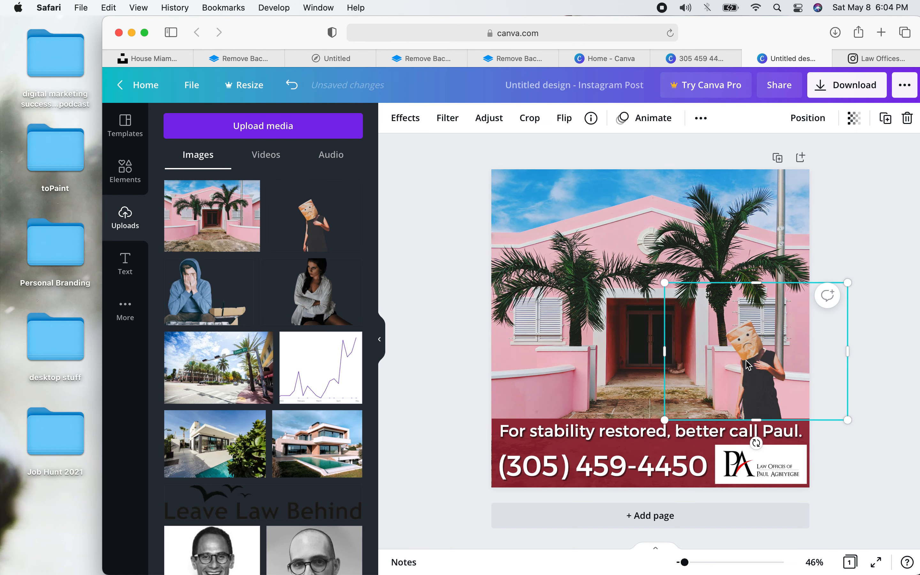
right_click(747, 364)
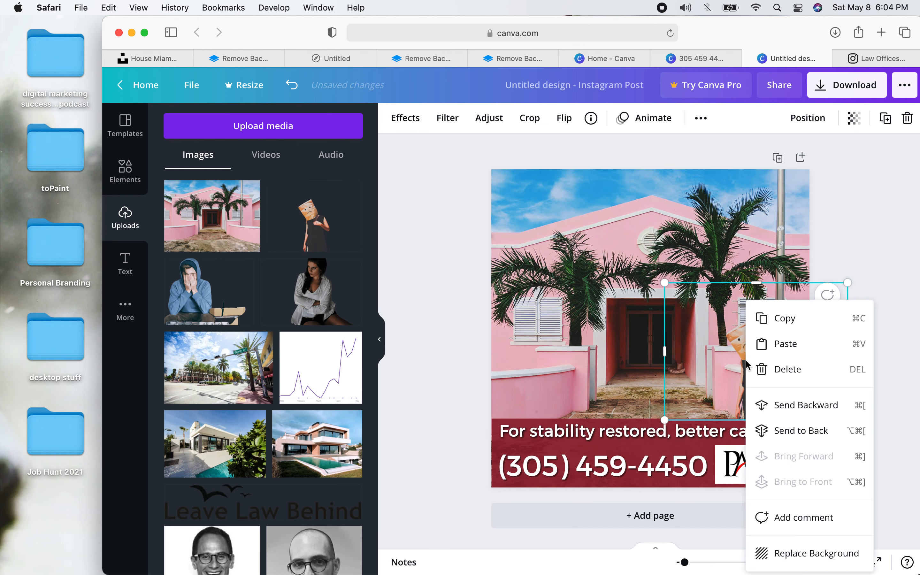
click(776, 318)
right_click(558, 347)
click(582, 386)
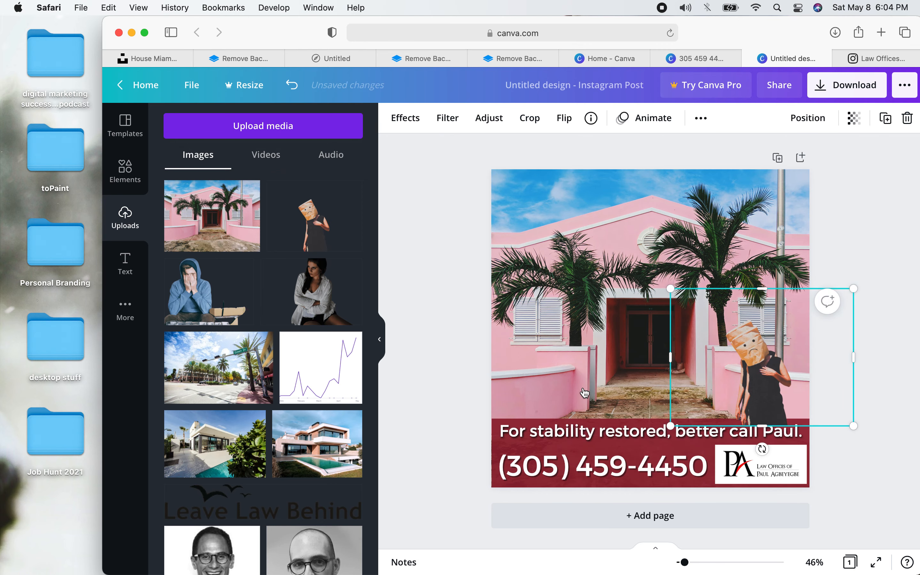
drag(766, 365, 563, 359)
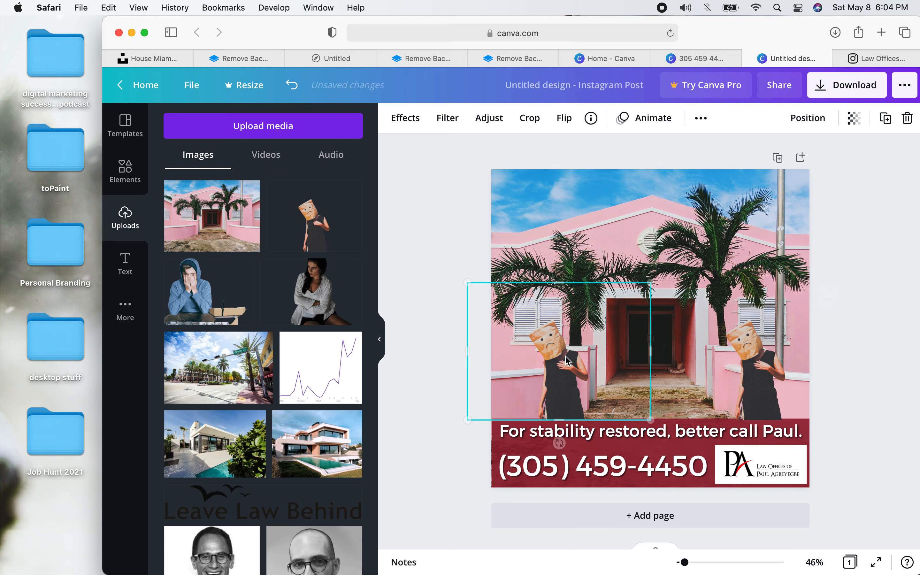
- Try flipping the left paper-bag figure horizontally, and flip it back
click(564, 119)
click(564, 152)
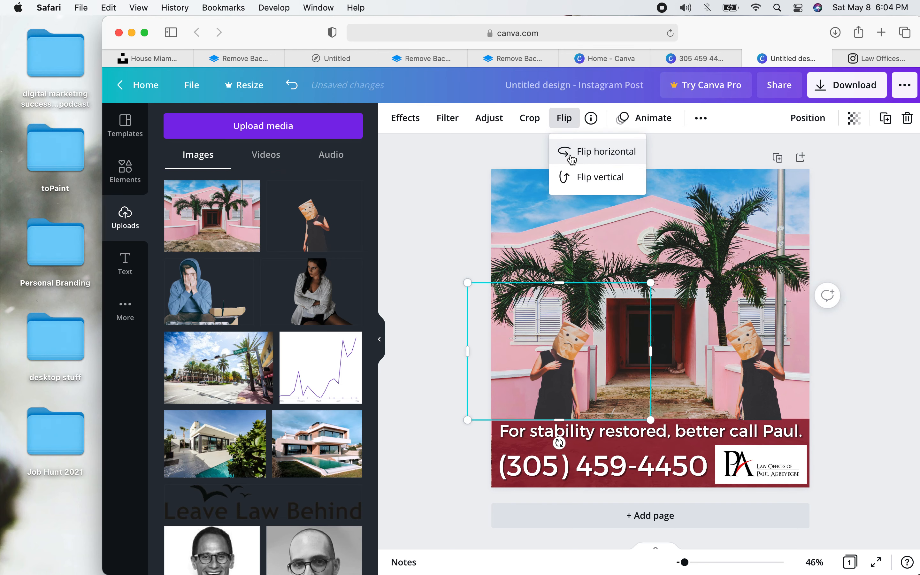
click(451, 195)
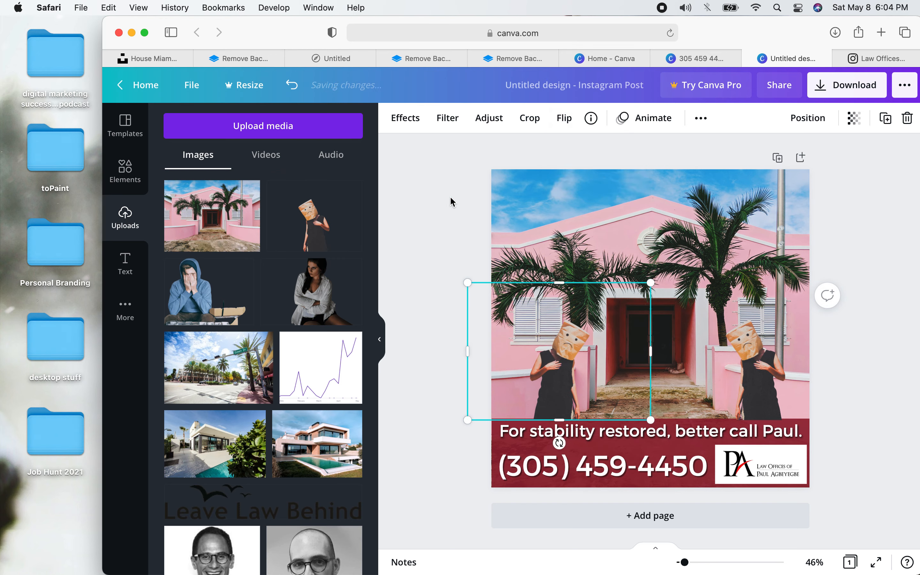
click(445, 206)
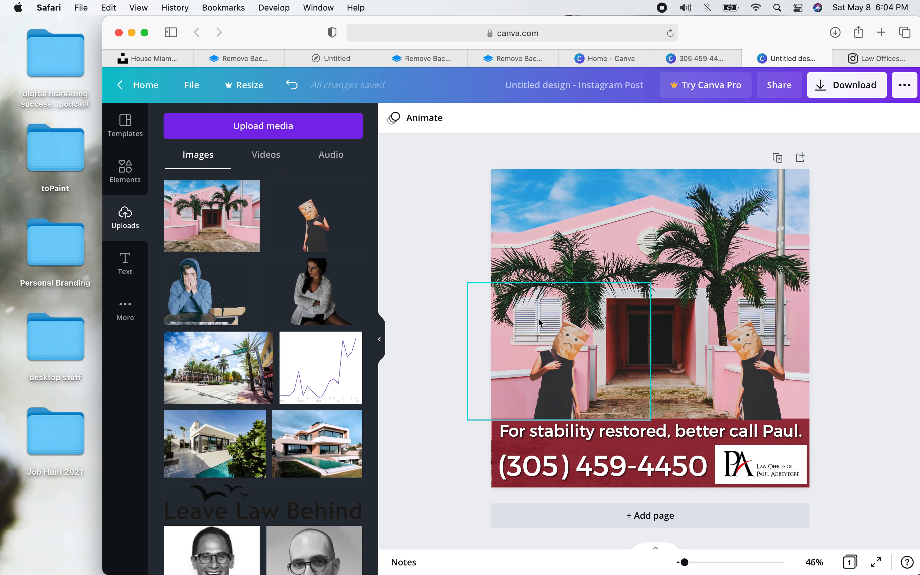
click(557, 362)
click(561, 122)
click(578, 150)
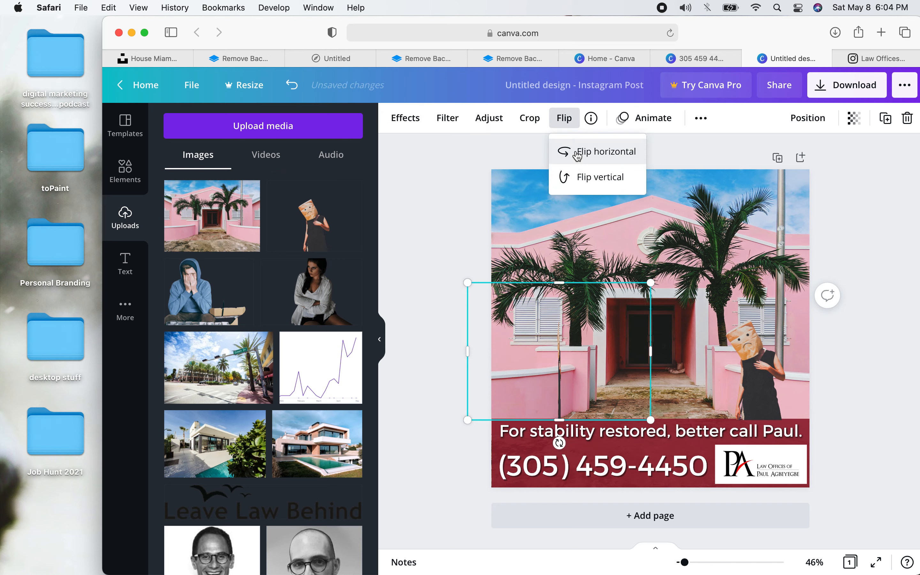
- Flip the right paper-bag figure horizontally so it mirrors the left one
click(755, 357)
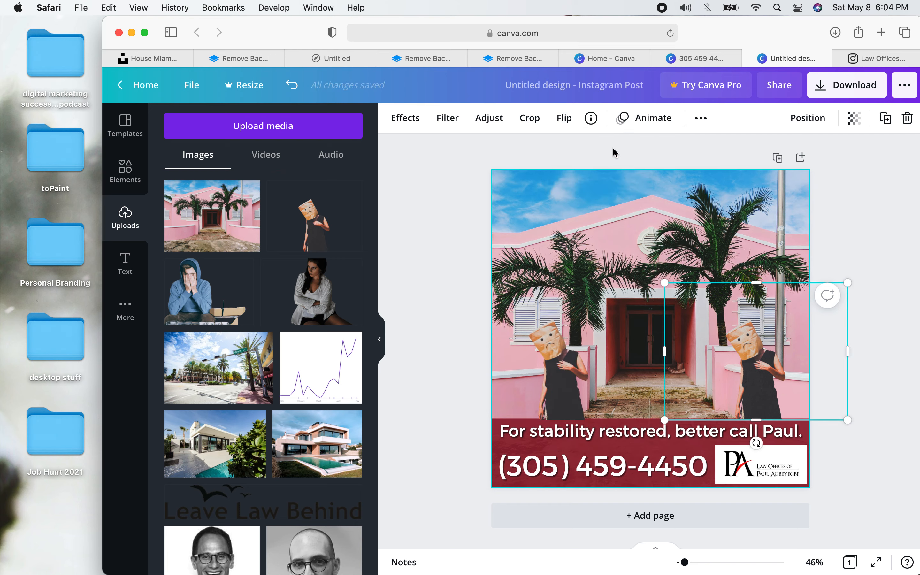
click(564, 118)
click(572, 148)
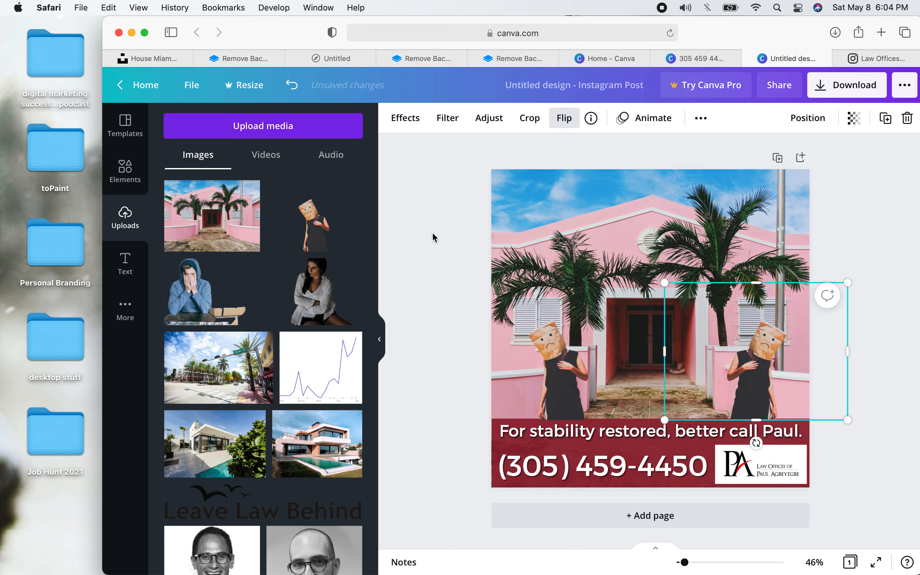
click(453, 245)
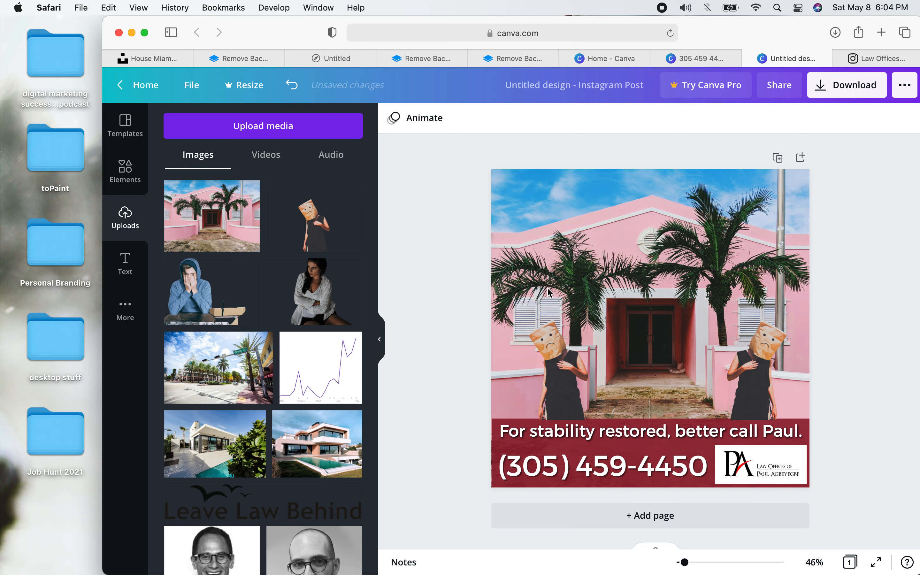
- Enlarge the right paper-bag figure slightly and scale the left one to match, about 702 by 527, keeping both on the banner's edge
click(748, 327)
drag(663, 282, 643, 268)
click(576, 361)
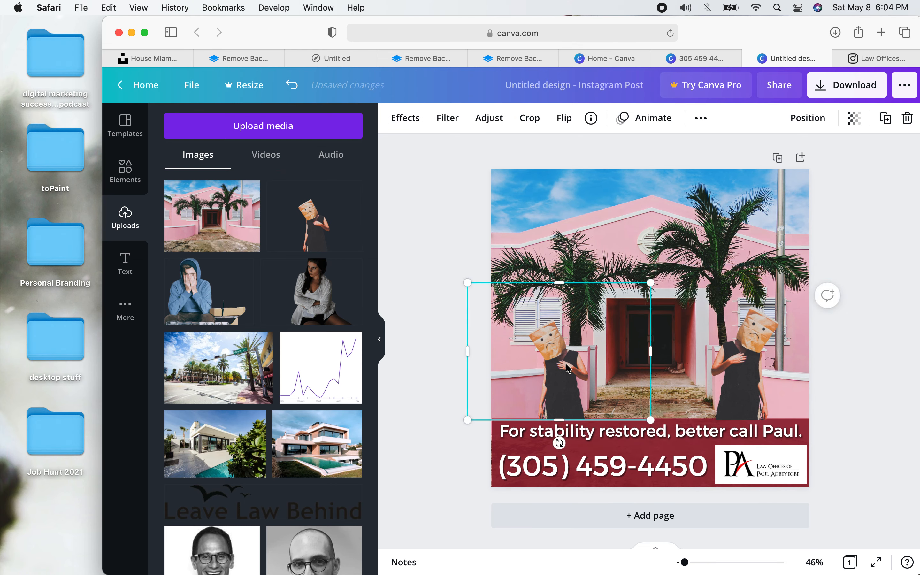
drag(651, 282, 675, 264)
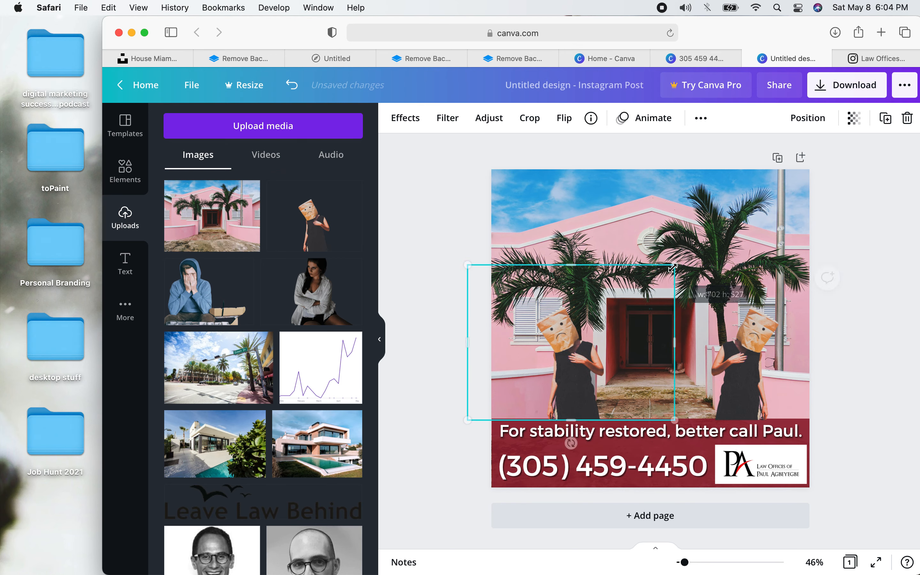
click(426, 222)
- Move both paper-bag figures outward toward the page's sides, clear of the house entrance
drag(564, 368, 539, 367)
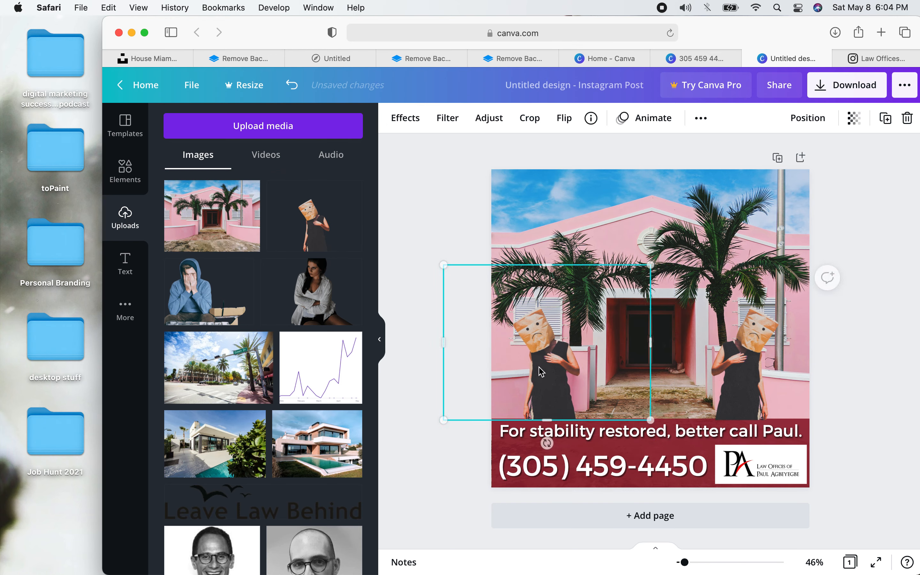
drag(730, 368, 747, 371)
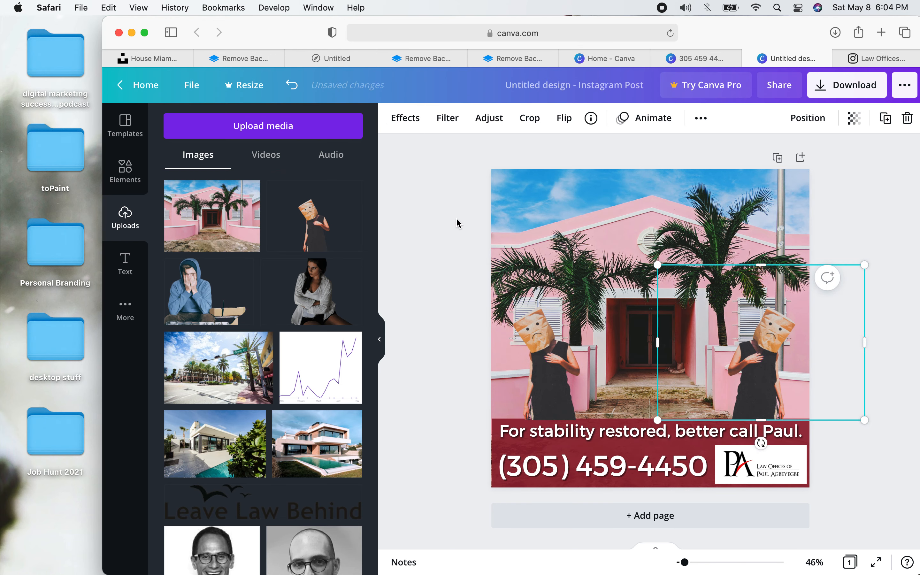
click(446, 220)
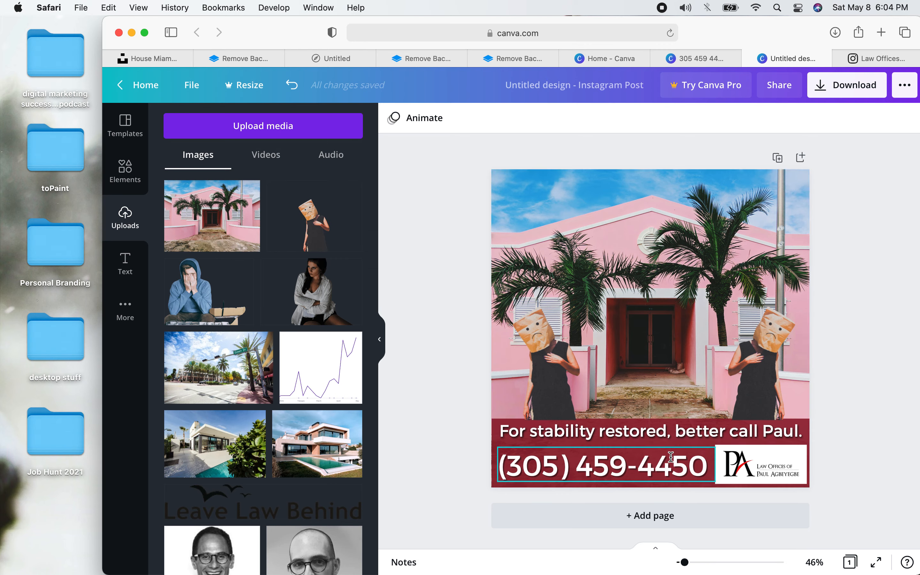
- Search the Canva elements for "scissor"
click(124, 176)
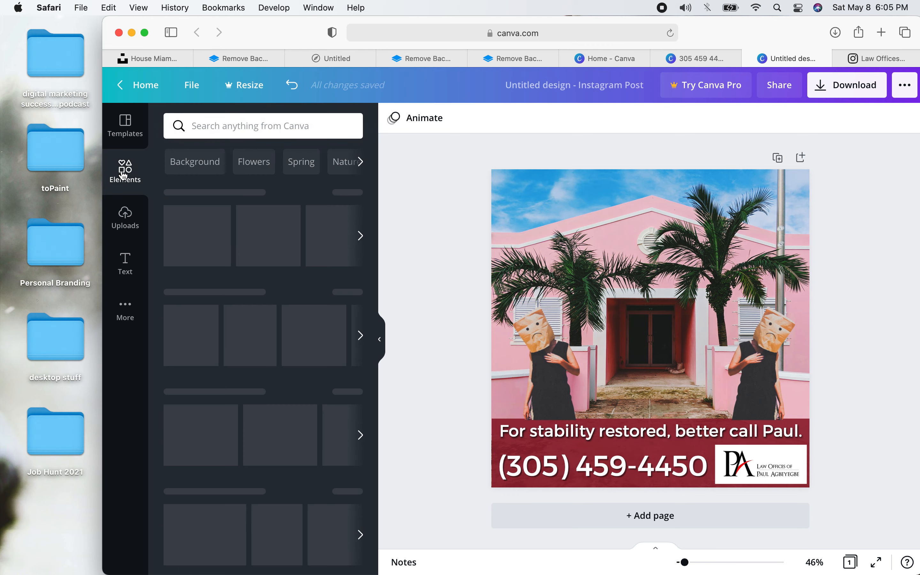
click(231, 126)
text(siss)
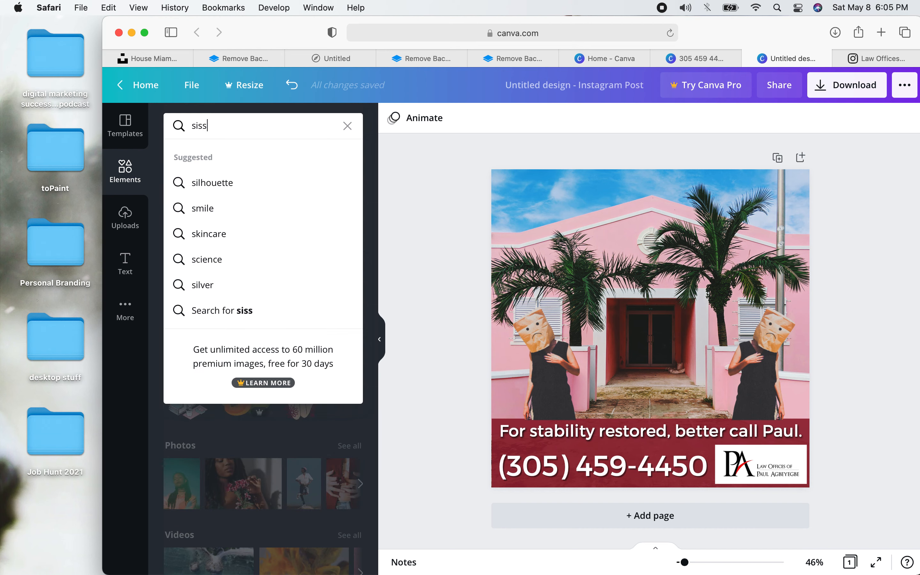
key(BackSpace)
key(BackSpace)
text(c)
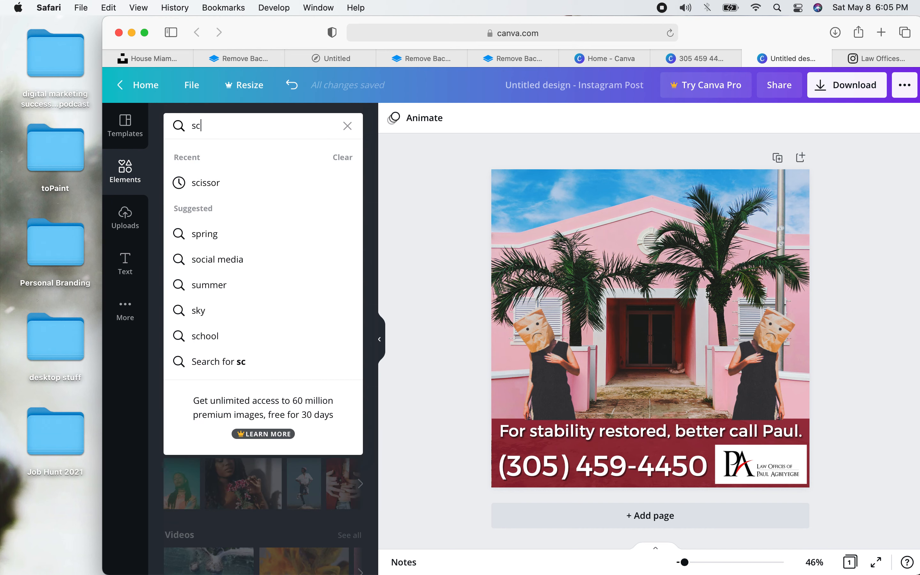
click(249, 185)
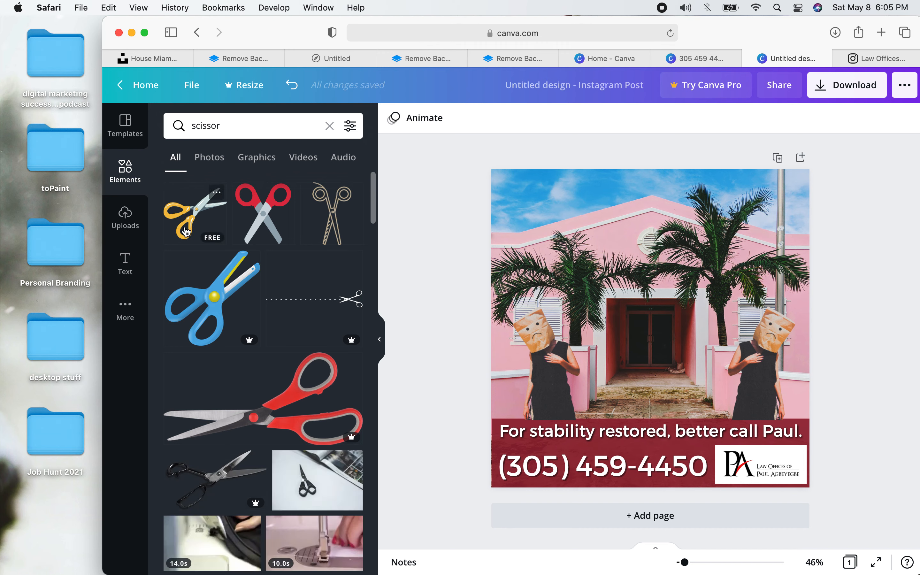
- Browse the scissor results, insert the free hand-cutting-with-scissors graphic, and rotate it so the hand reaches down from the page's upper edge
scroll(247, 377, down, 5)
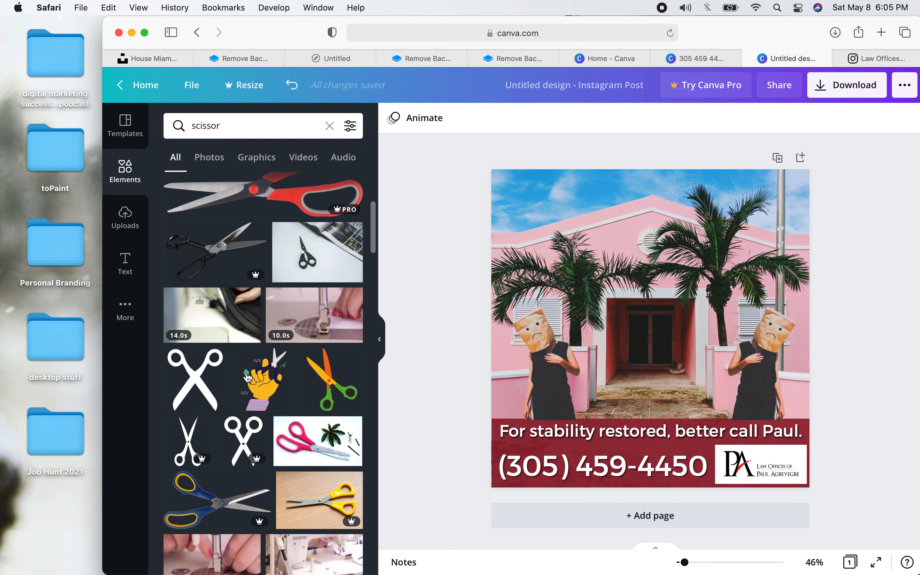
scroll(248, 376, down, 3)
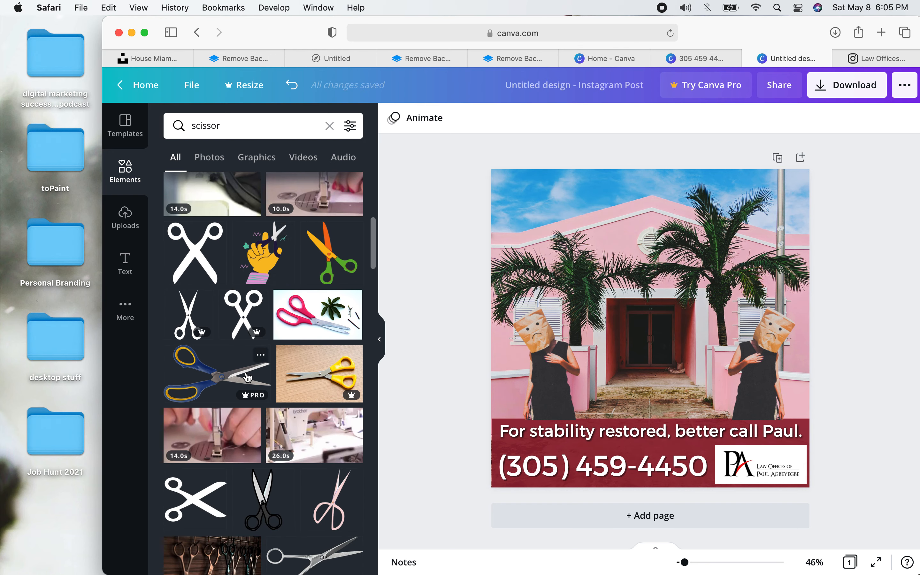
scroll(248, 377, down, 4)
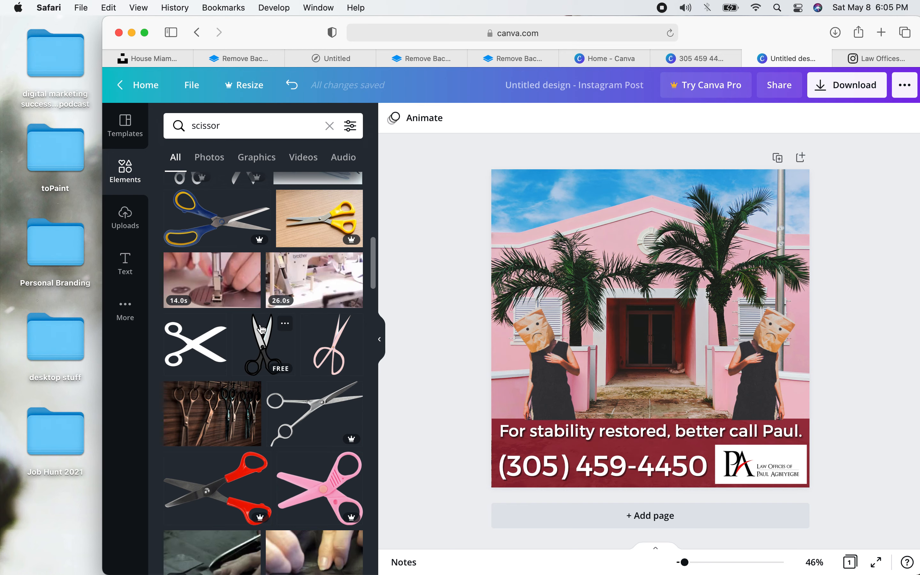
scroll(262, 329, up, 5)
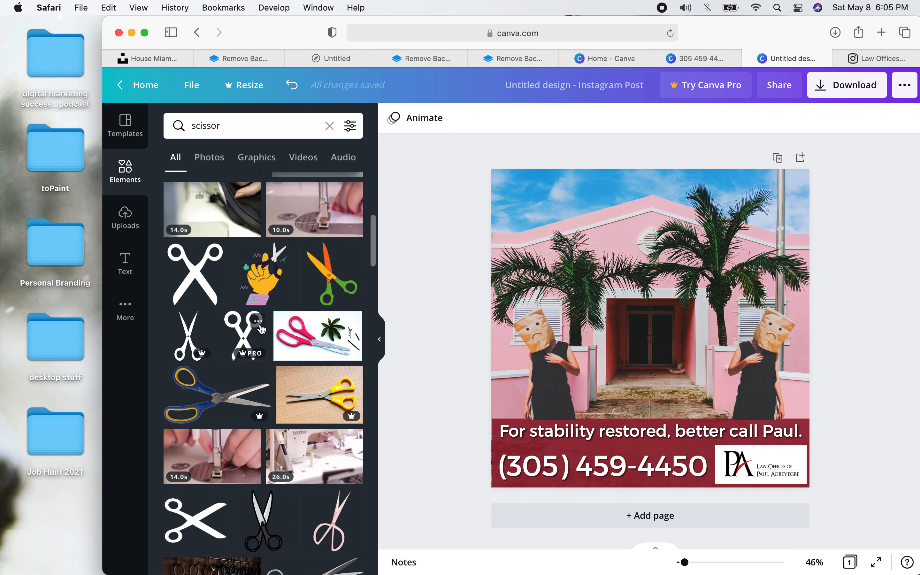
scroll(262, 330, up, 3)
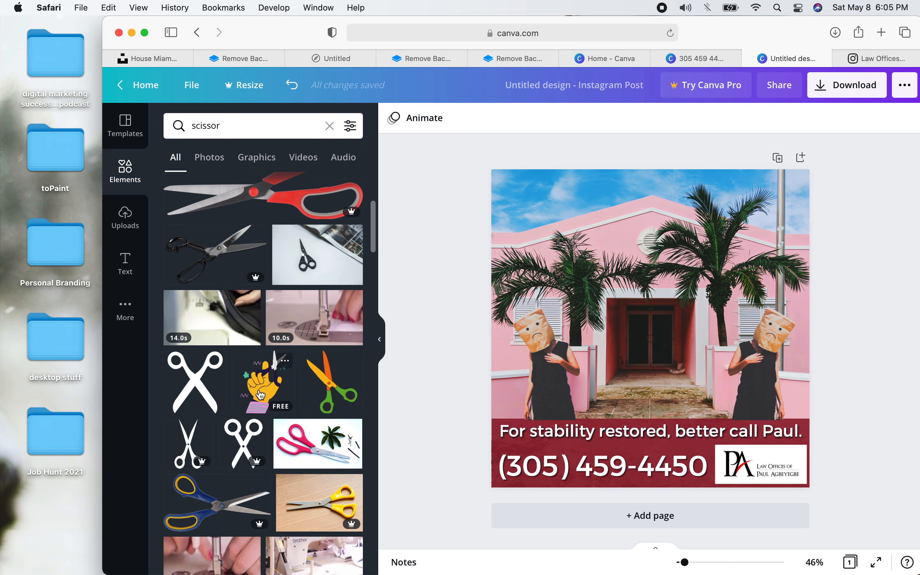
click(261, 395)
drag(650, 414, 676, 228)
drag(633, 315, 686, 196)
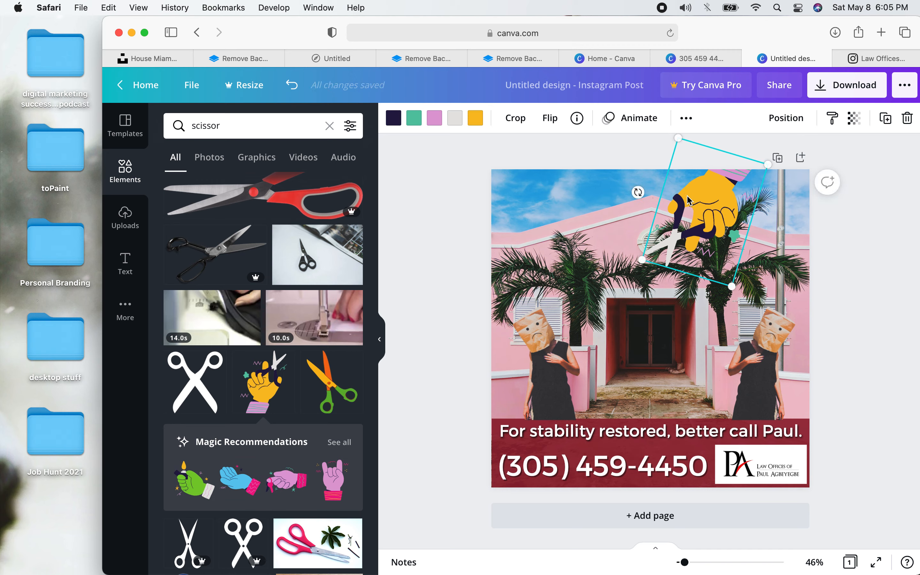
- Recolor the graphic's hand dark brown from the house photo colors and the scissors' handles the banner's dark red
click(475, 118)
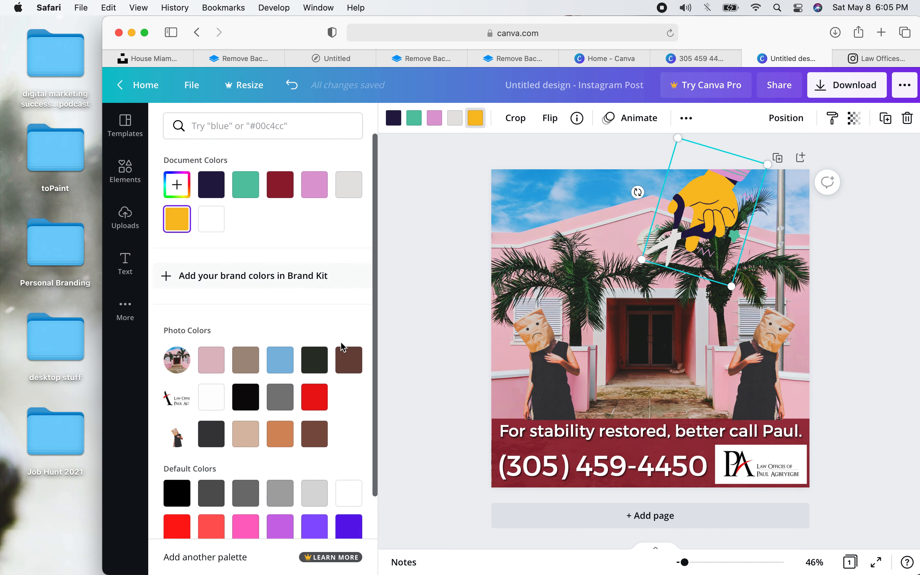
click(349, 359)
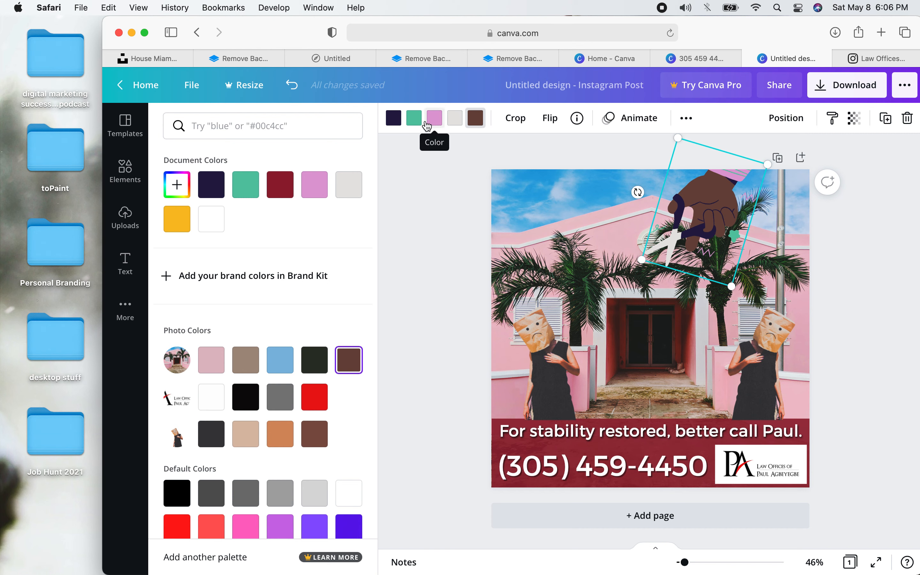
click(392, 119)
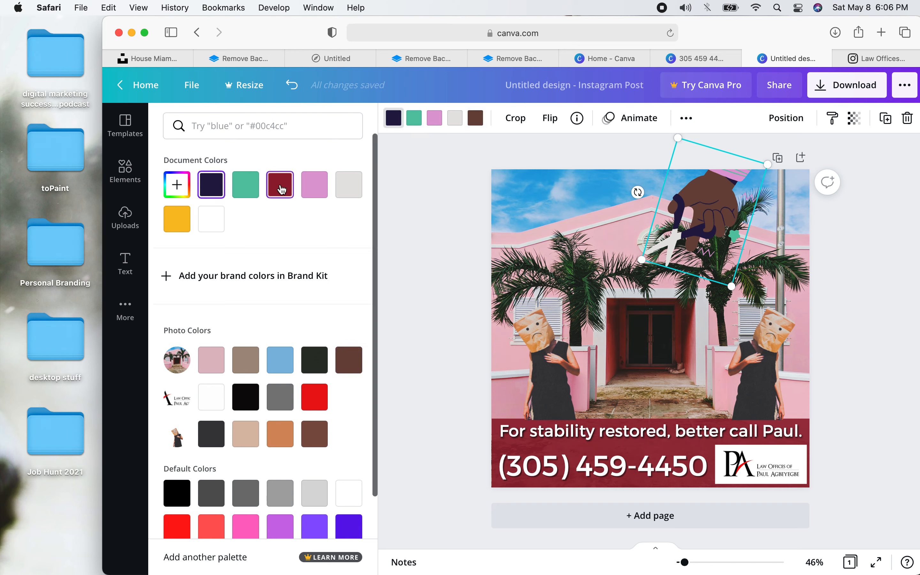
click(314, 405)
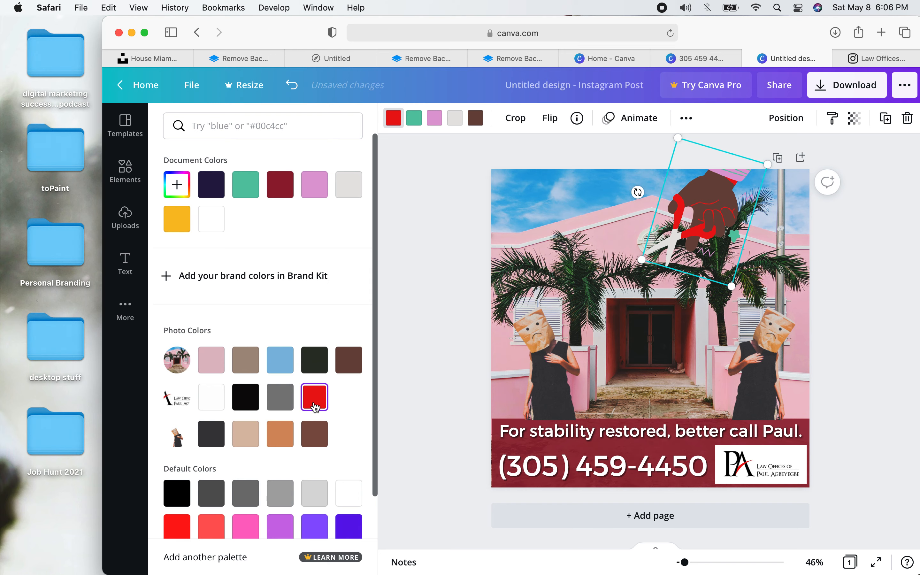
click(286, 186)
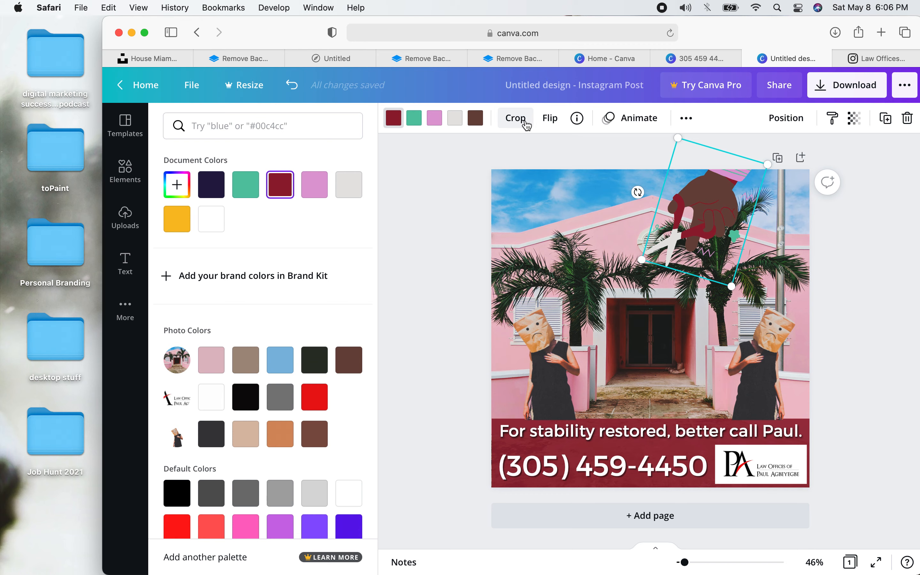
- Flip the hand-and-scissors graphic horizontally, move it above the left palm tree and rotate it so the blades point down toward the right
click(550, 121)
click(550, 152)
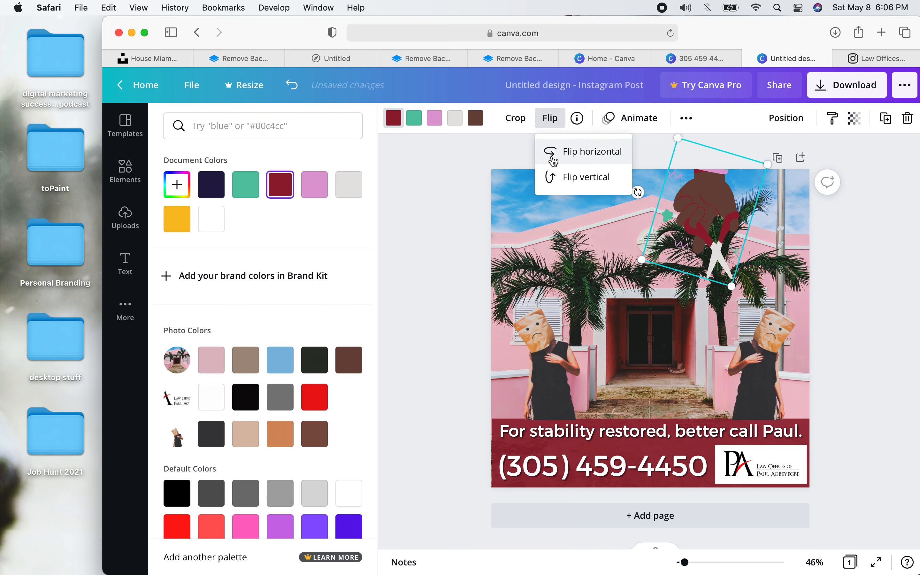
click(714, 229)
drag(714, 228, 599, 228)
drag(524, 182, 546, 222)
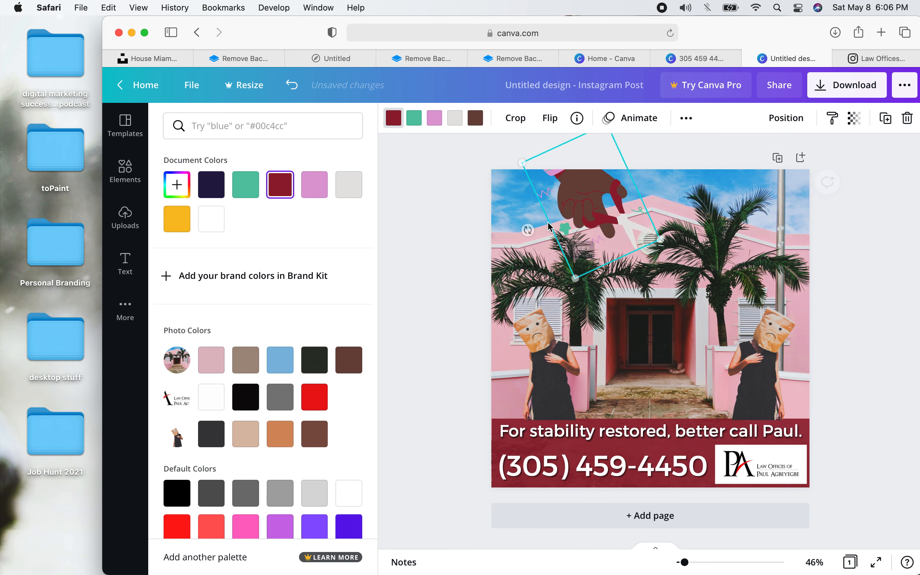
drag(575, 188, 566, 188)
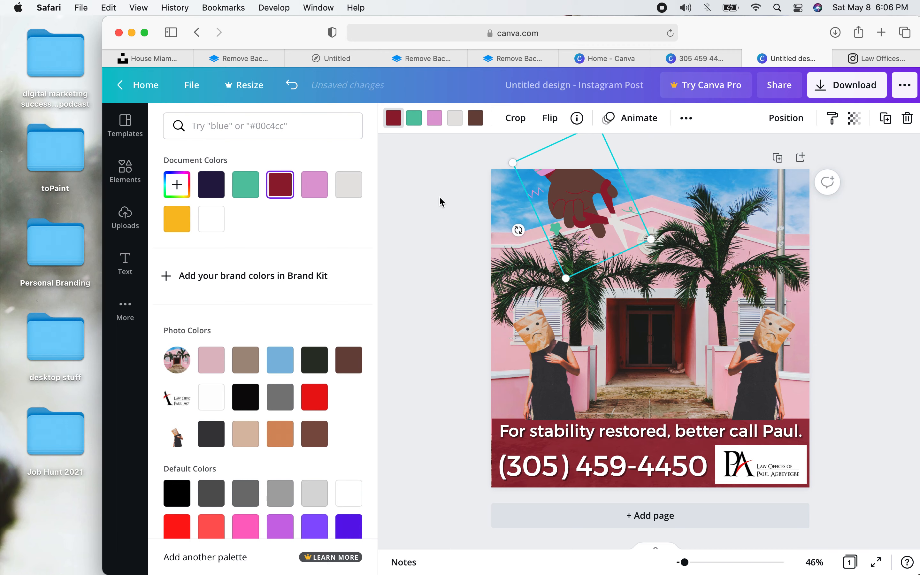
click(443, 198)
click(446, 220)
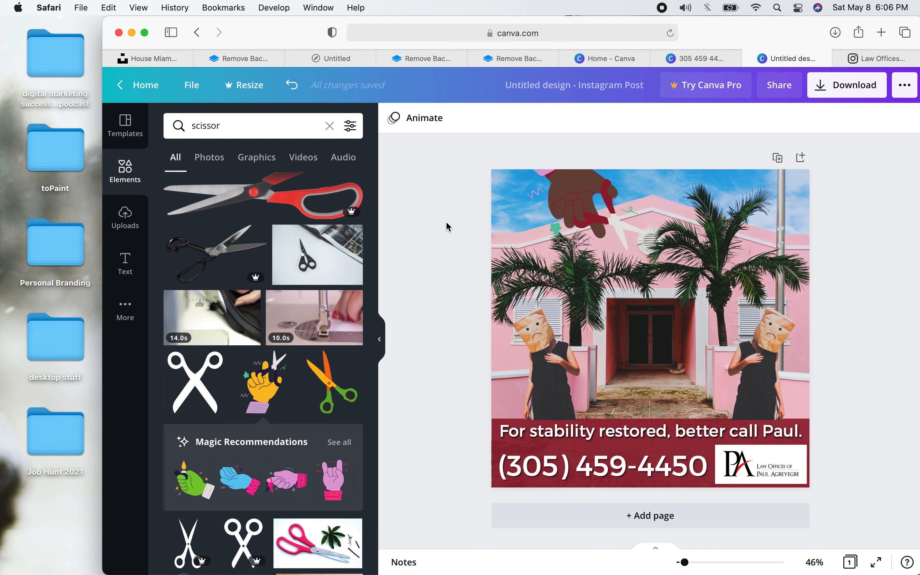
- Enlarge the hand-and-scissors graphic slightly, shift it up, and recolor the scissors' handles near-black from the house photo colors
click(582, 201)
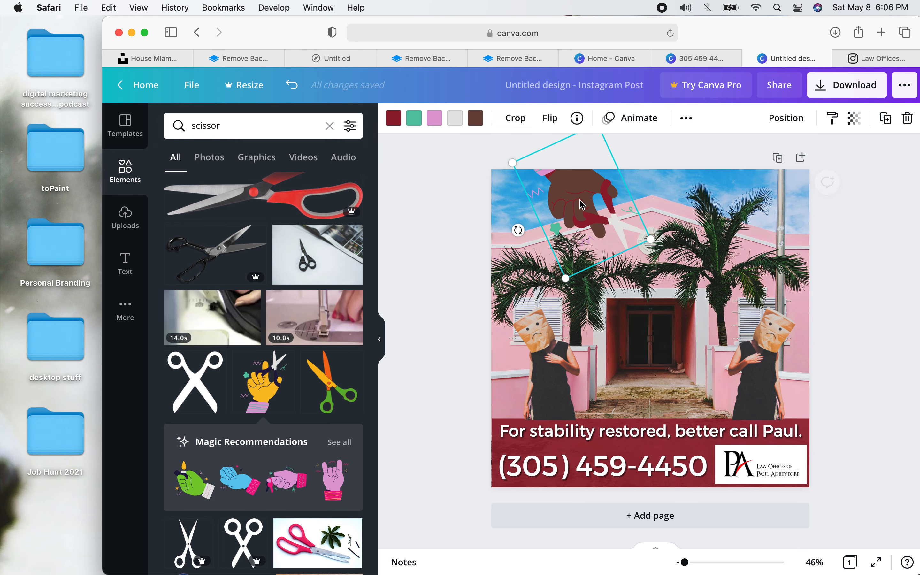
drag(564, 277, 560, 306)
drag(573, 208, 574, 195)
click(394, 118)
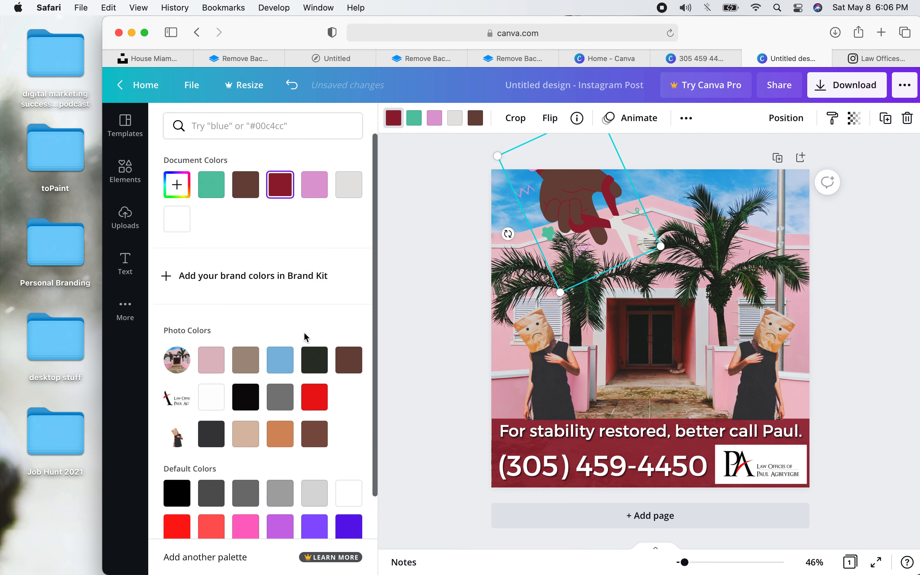
click(313, 355)
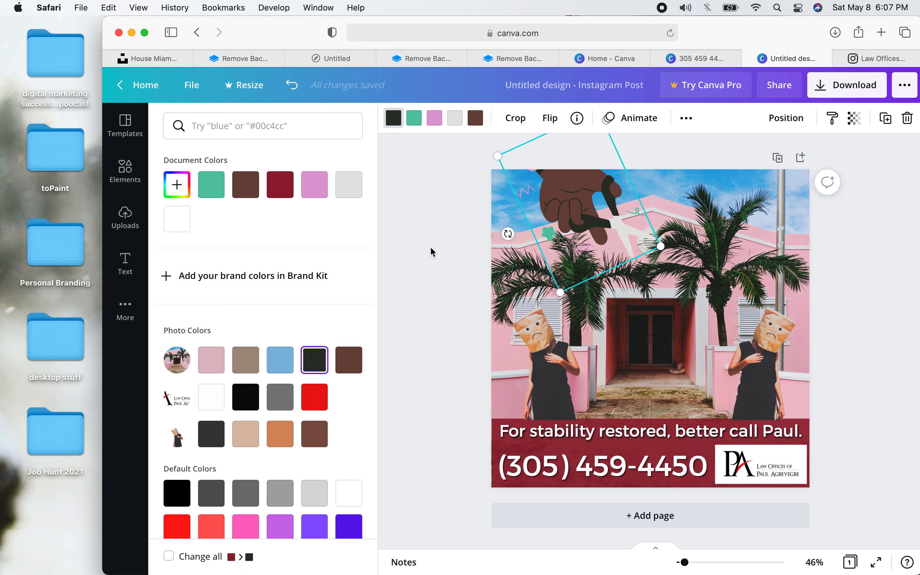
click(452, 212)
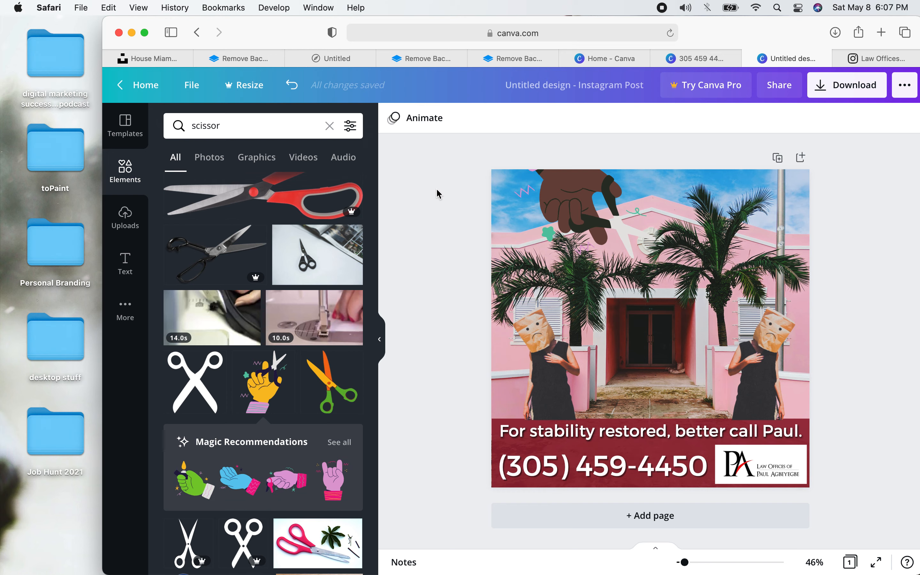
- Search the Canva elements for "line" and add the plain solid line to the page
click(622, 240)
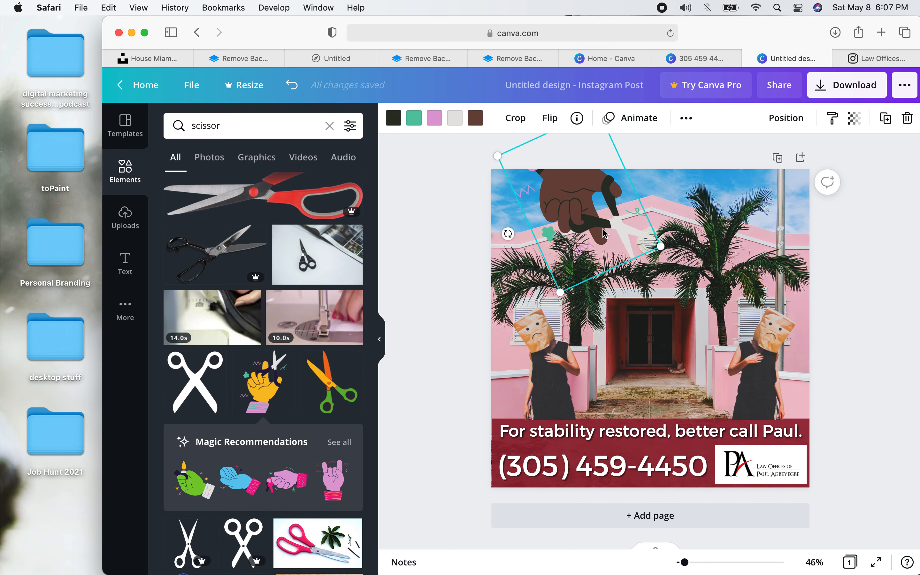
click(131, 184)
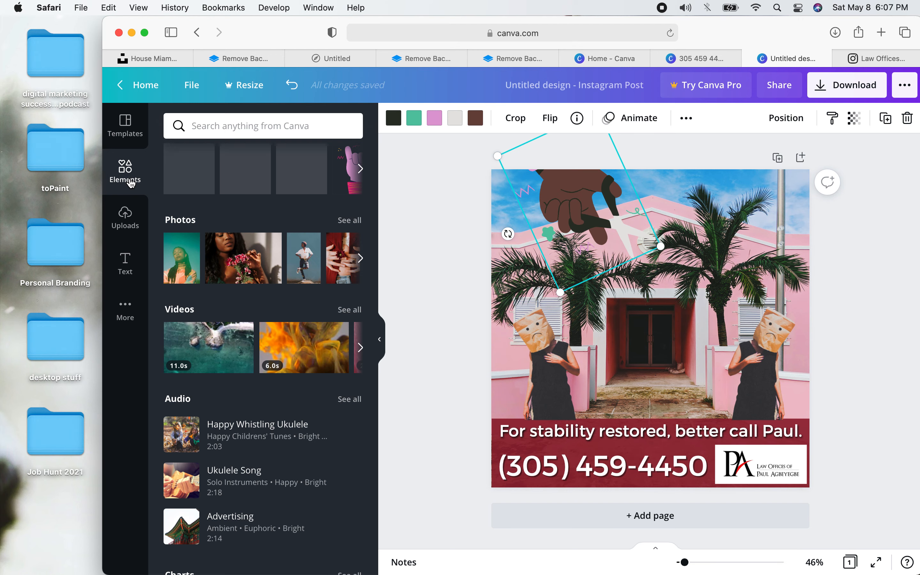
click(194, 126)
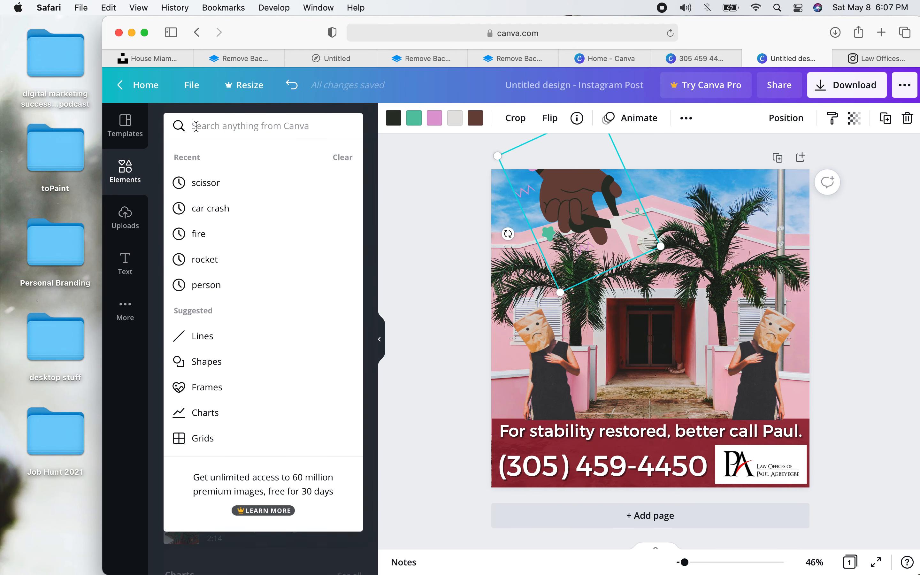
text(line)
key(Return)
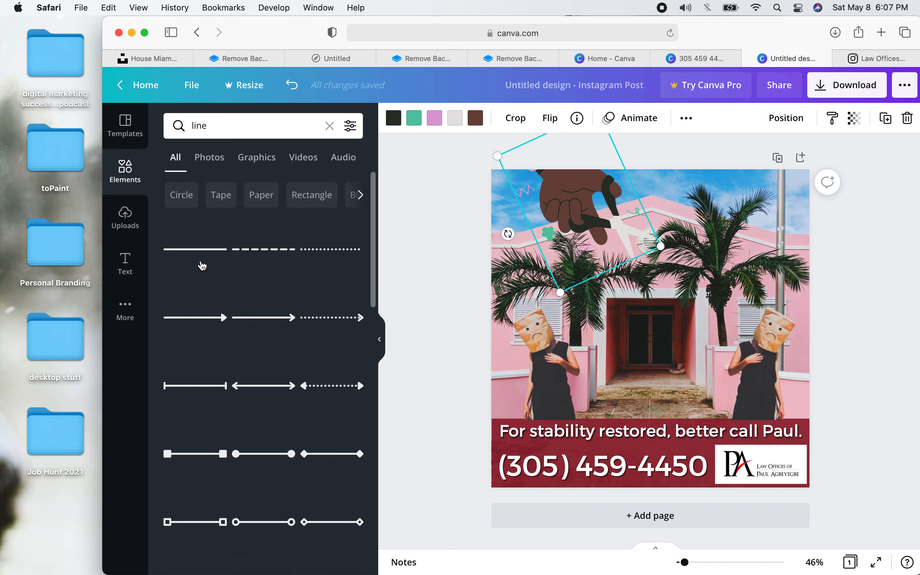
click(196, 250)
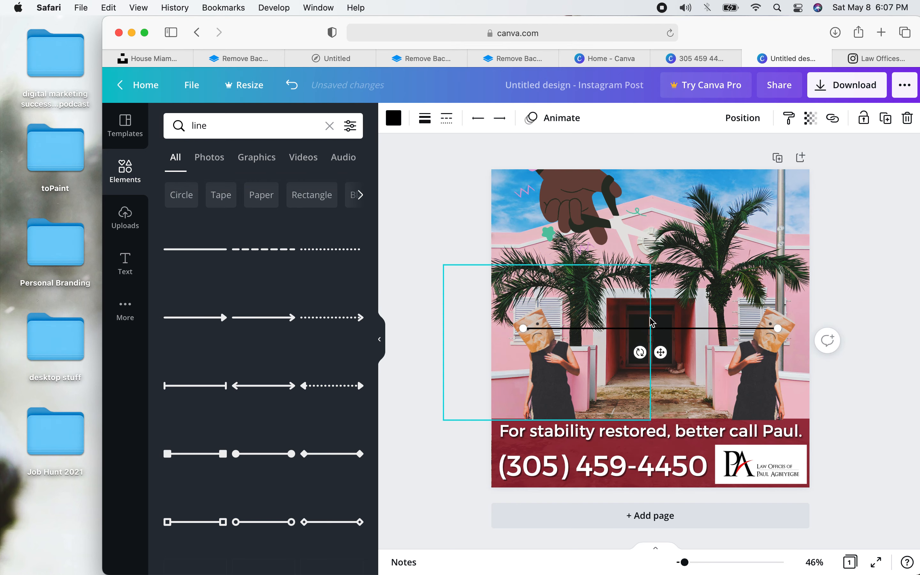
- Shorten and tilt the black line to match one scissor blade and place it along that blade's edge
drag(778, 327, 607, 238)
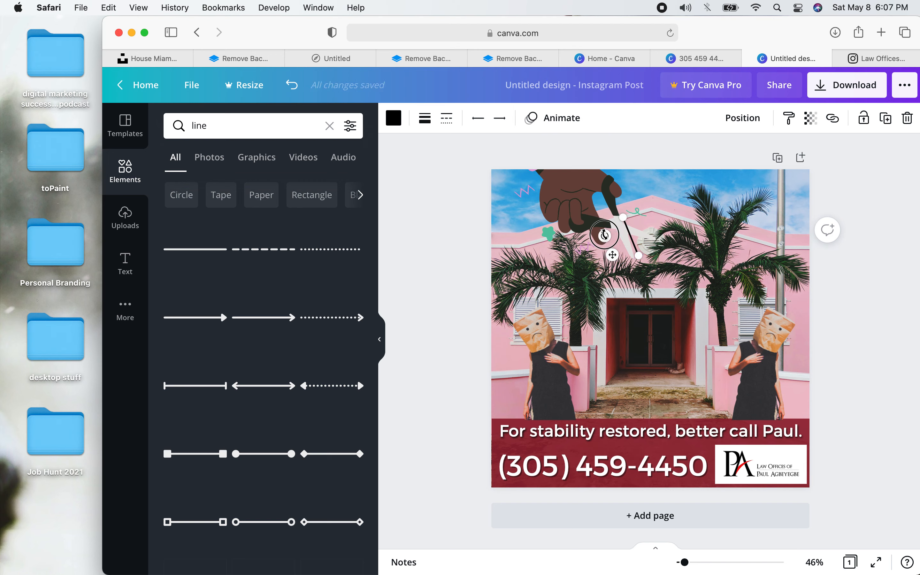
drag(605, 235, 605, 233)
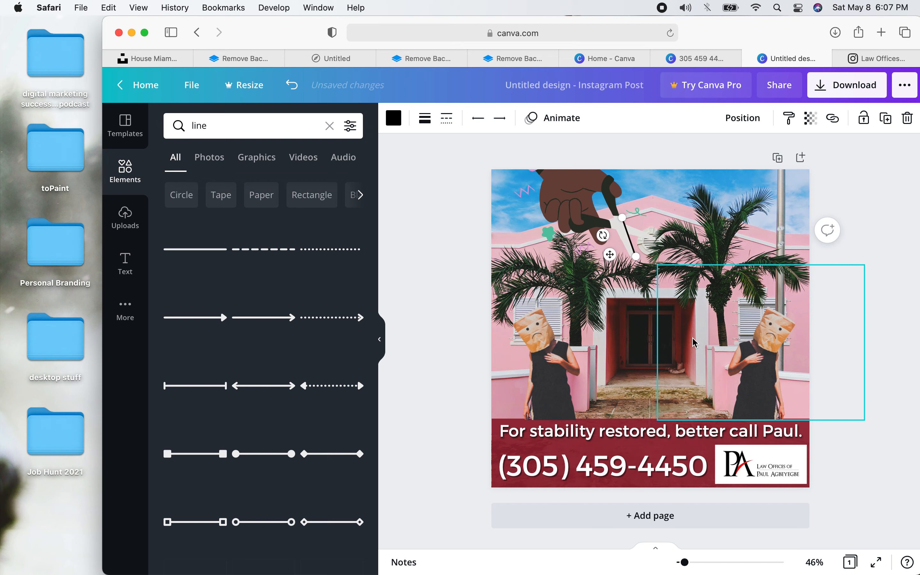
click(743, 262)
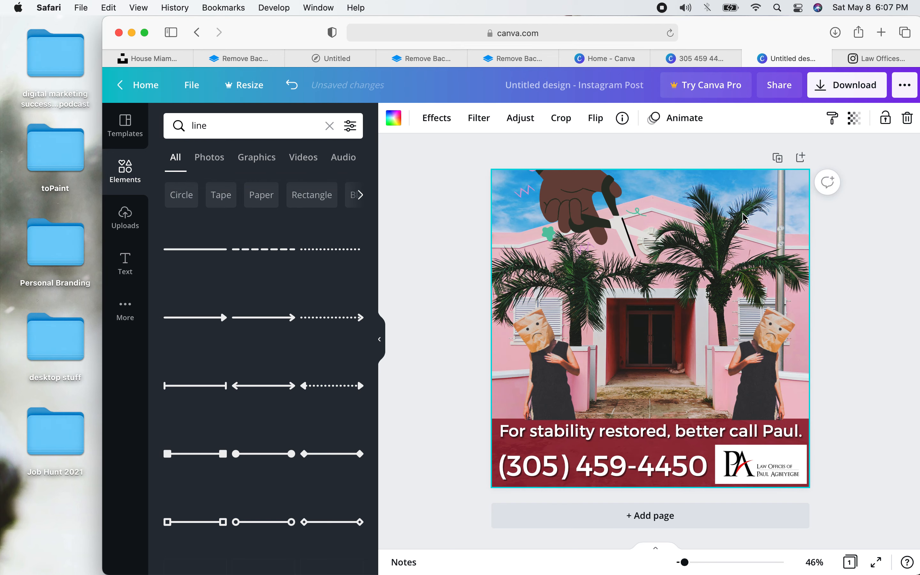
click(628, 235)
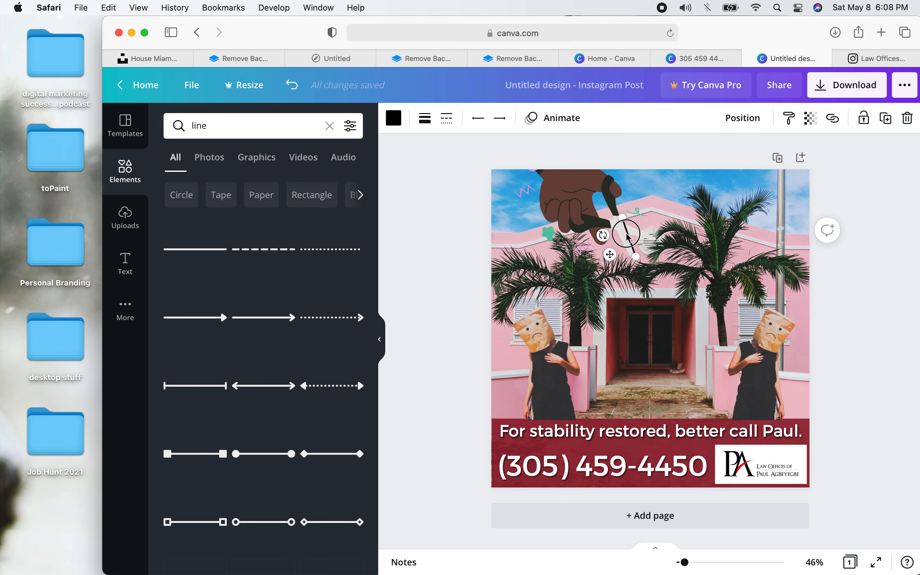
click(715, 269)
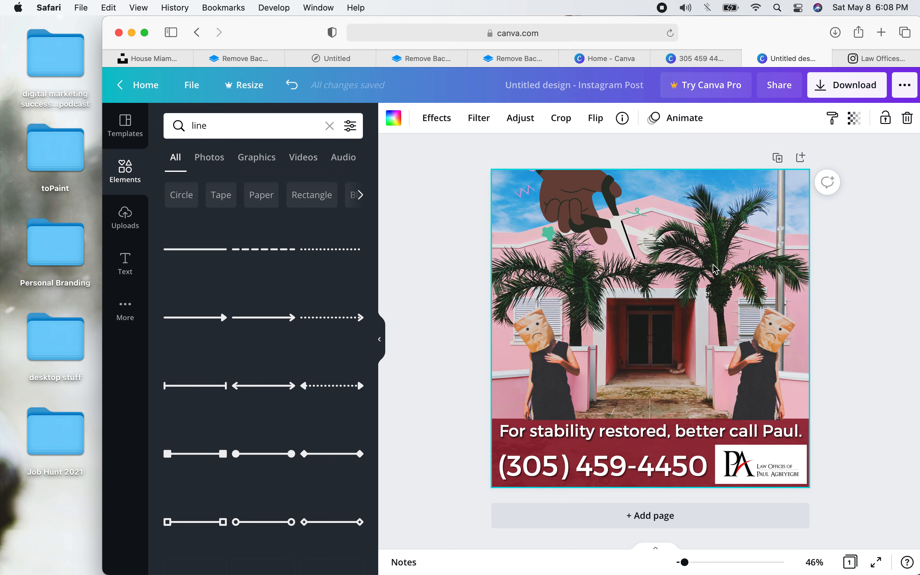
- Fine-tune the black line's upper end so it extends along the blade up to the scissors' pivot
click(624, 230)
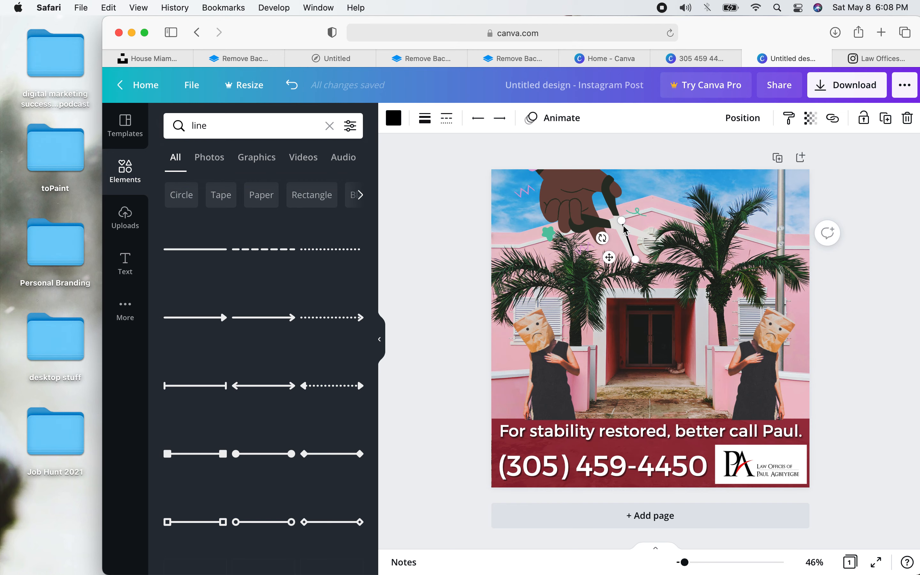
drag(621, 221, 619, 215)
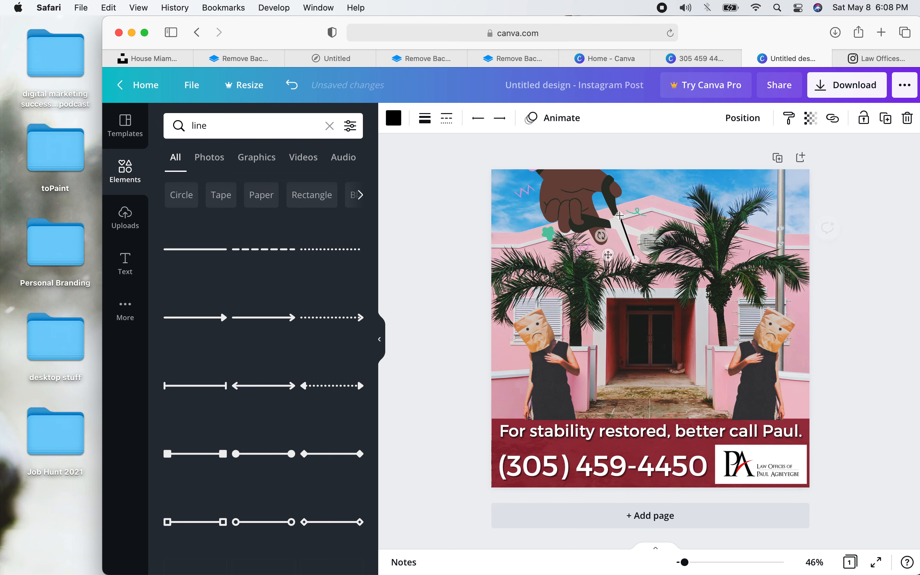
click(730, 227)
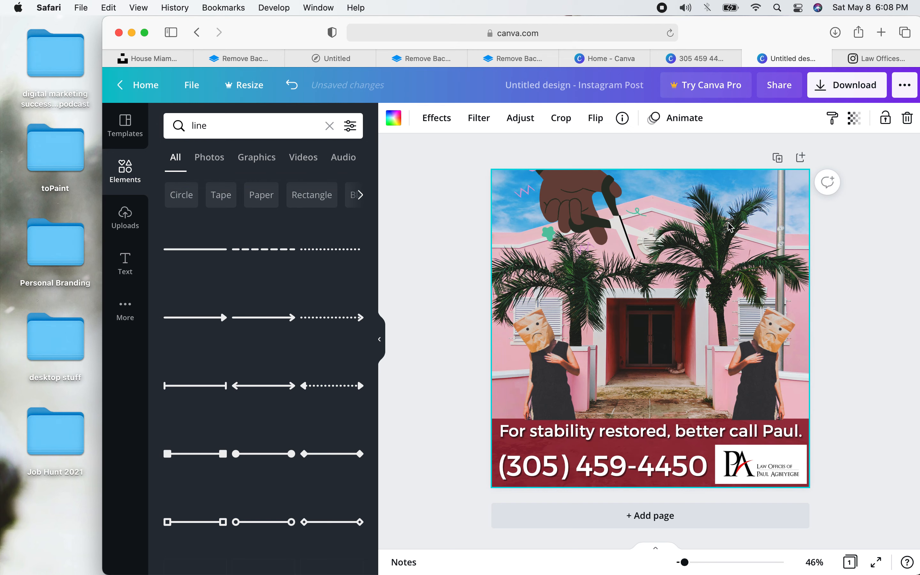
click(622, 224)
drag(620, 217, 619, 217)
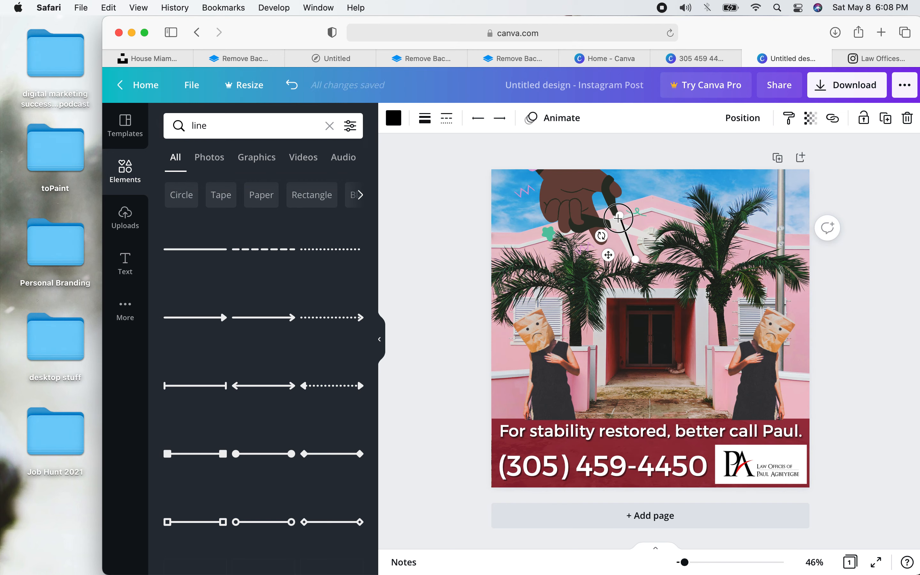
drag(618, 217, 620, 218)
click(689, 218)
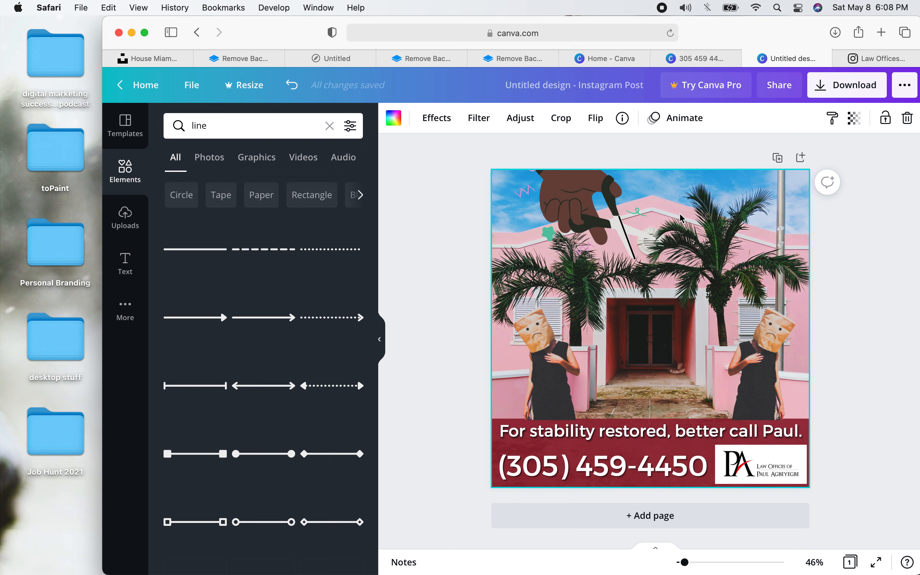
click(619, 224)
drag(618, 217, 618, 213)
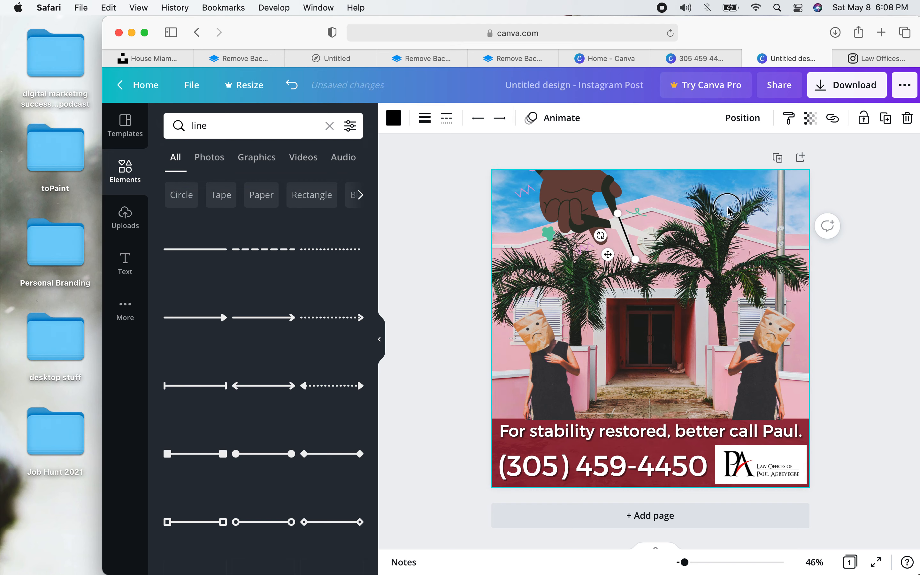
- Delete the black line and the hand-and-scissors graphic from the page
click(728, 211)
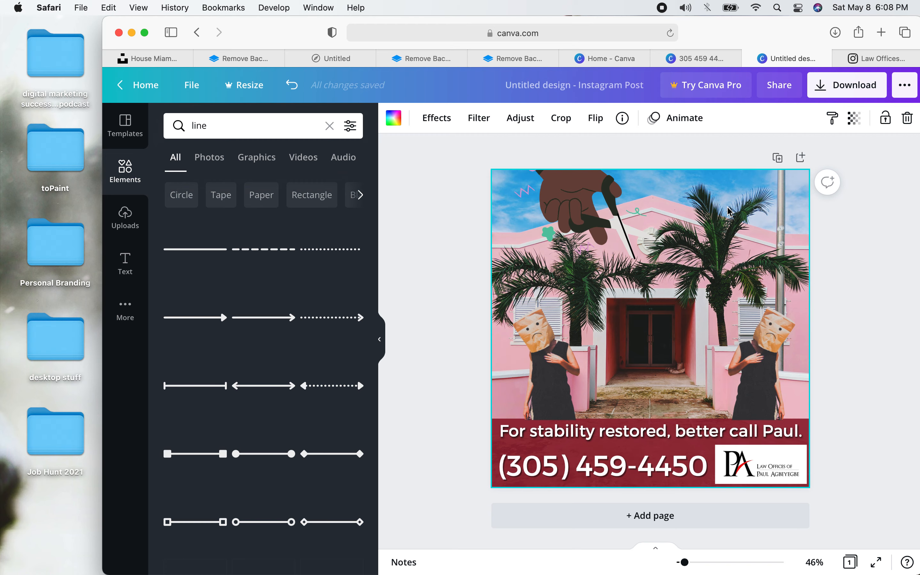
drag(685, 562, 684, 563)
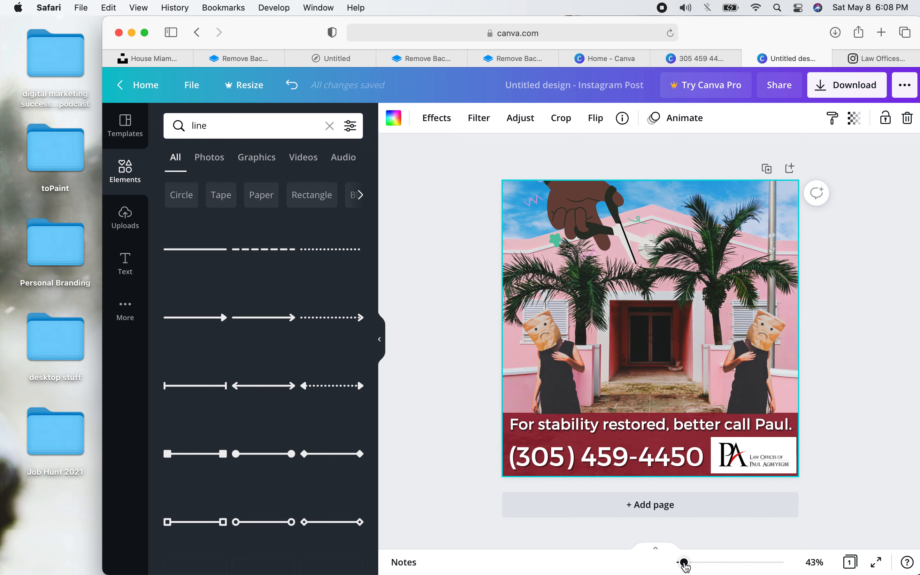
click(630, 244)
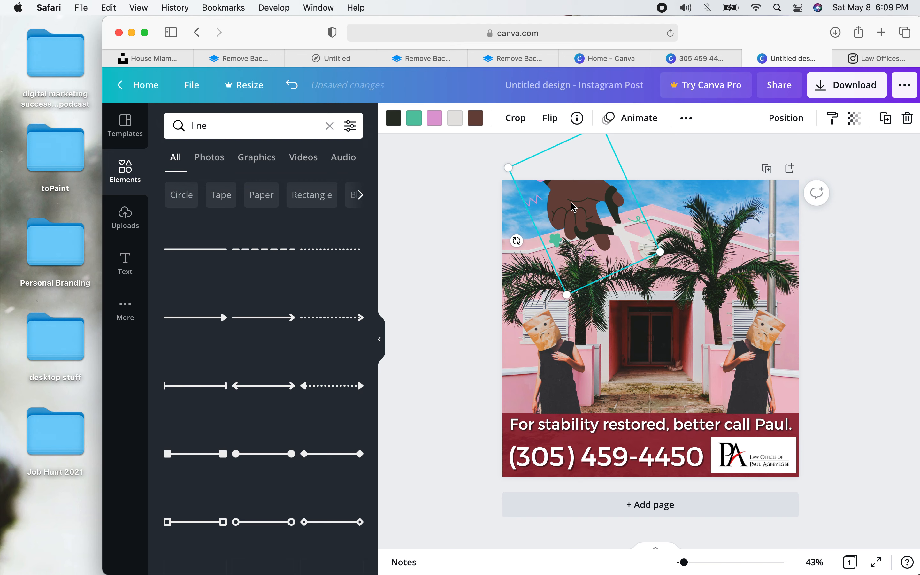
key(Delete)
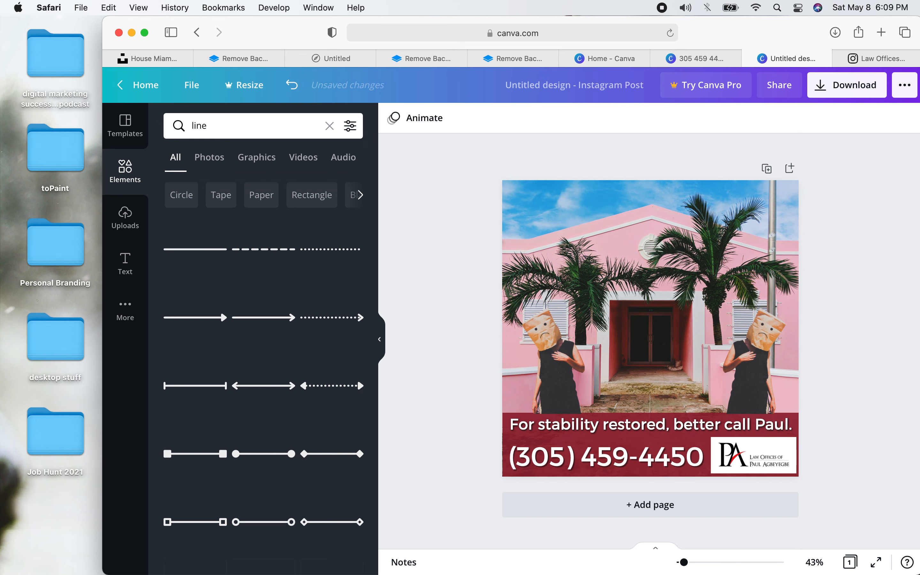
- Search the elements for "scissor" and place the yellow-handled scissors over the house's roofline, rotated so the blades point down to the right
double_click(211, 126)
text(sci)
click(215, 193)
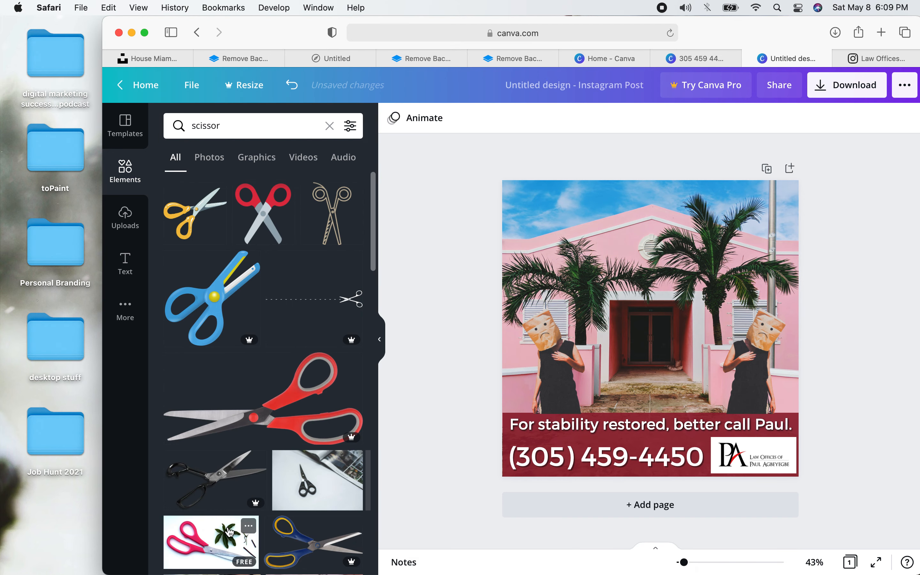
mouse_move(506, 574)
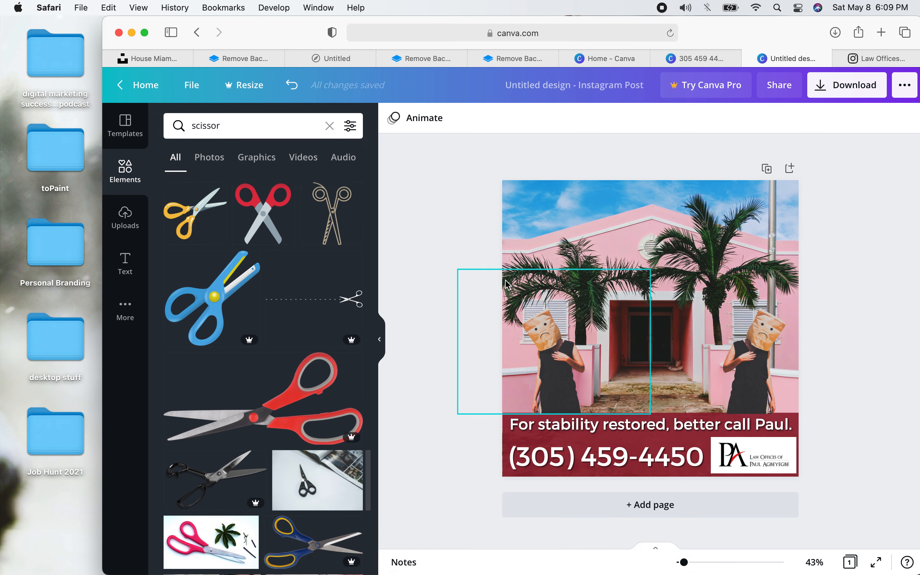
click(195, 213)
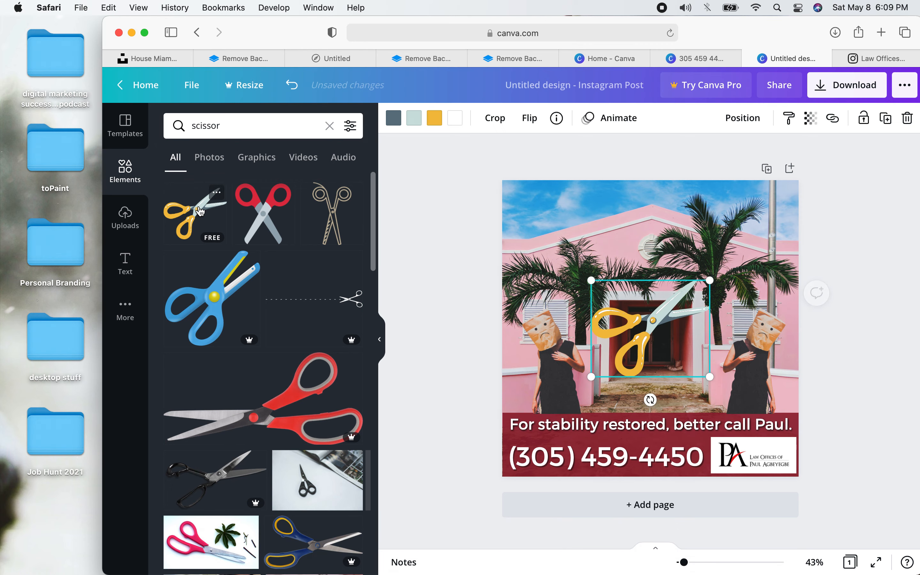
drag(650, 400, 594, 233)
click(462, 212)
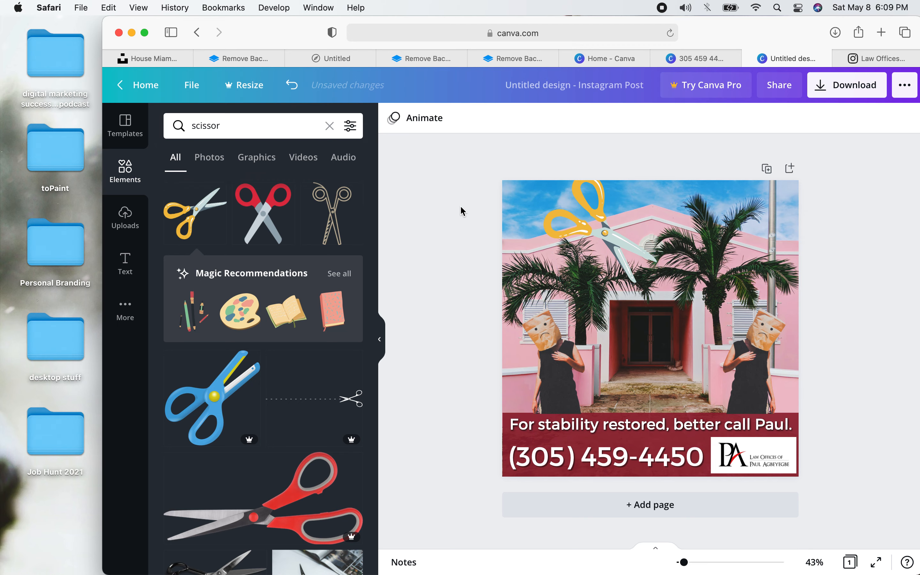
- Recolor the scissors' yellow handles bright red from the logo's photo colors
click(606, 227)
click(435, 119)
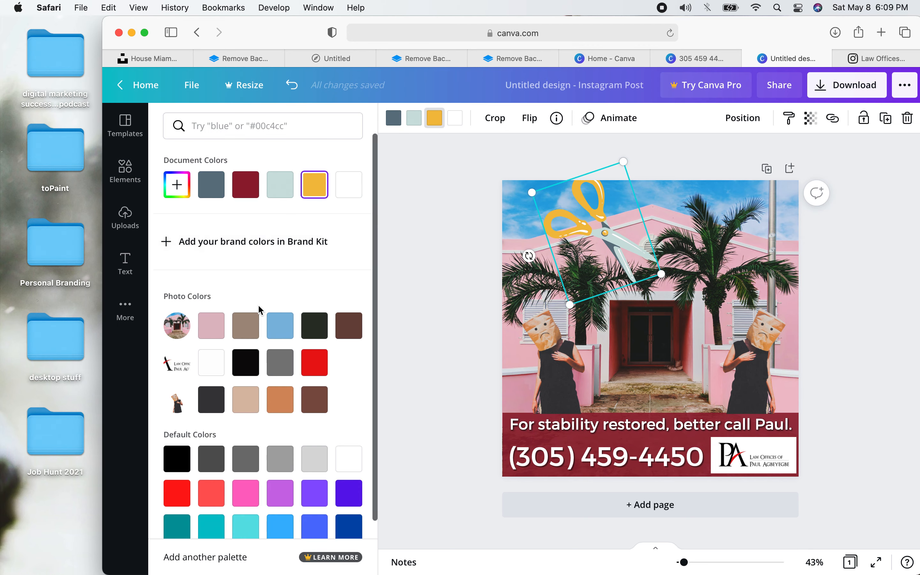
click(219, 328)
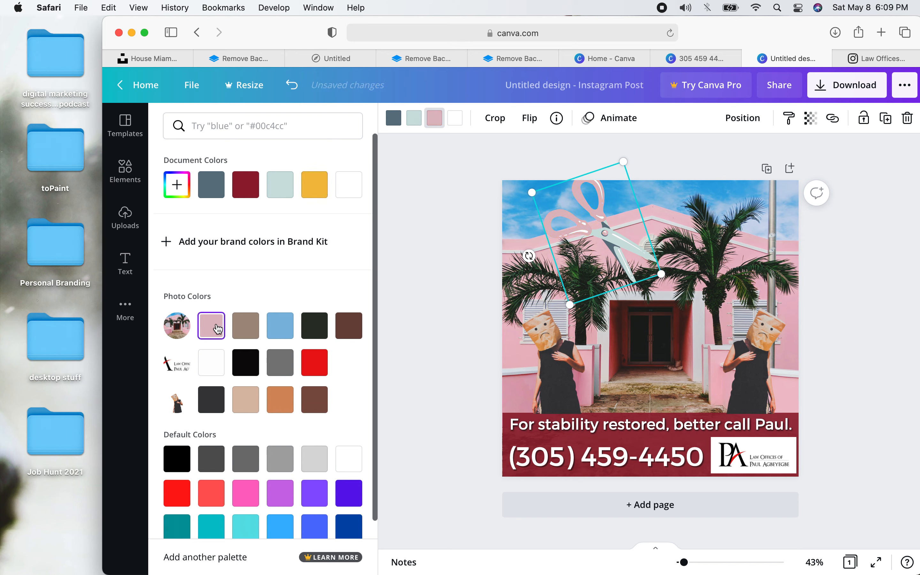
click(315, 367)
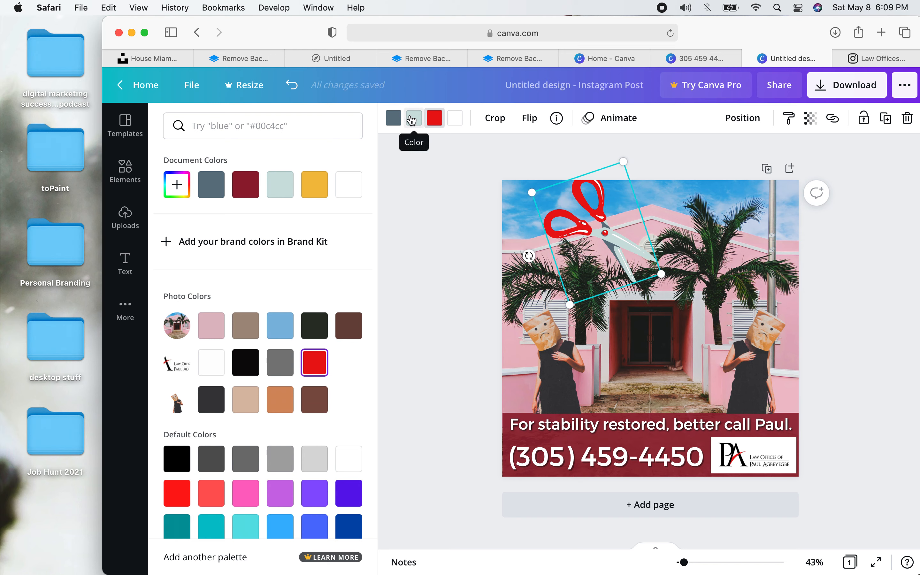
- Try the logo's black on the scissors' slate-gray parts and restore the slate gray
click(393, 117)
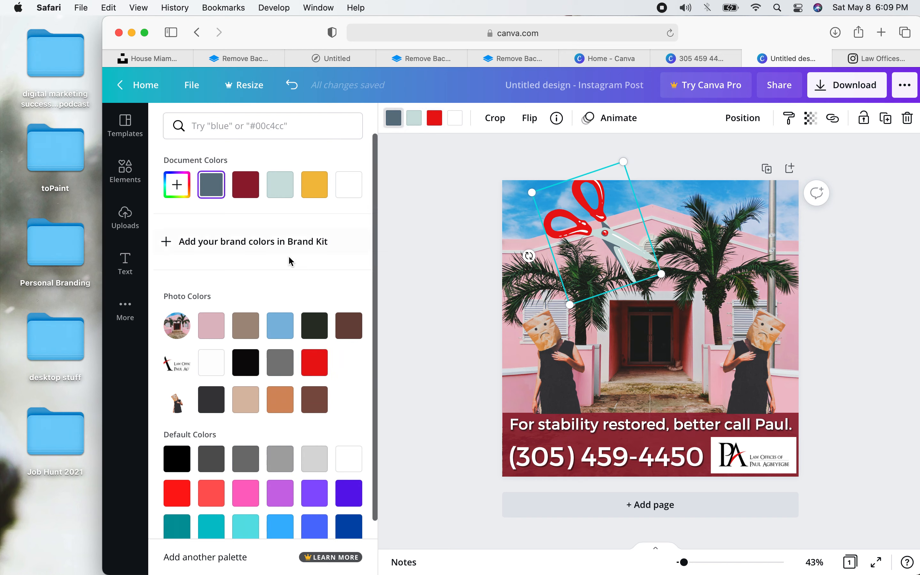
click(246, 365)
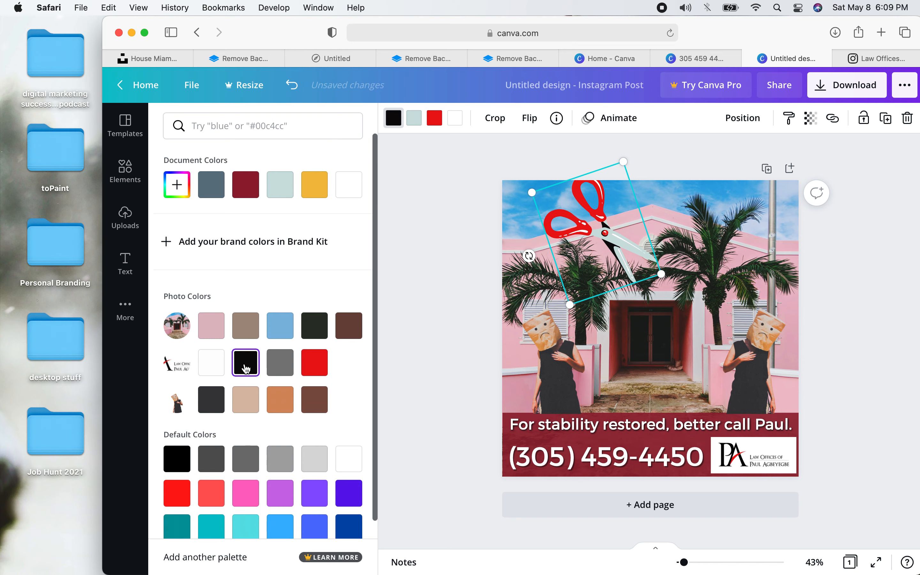
click(207, 196)
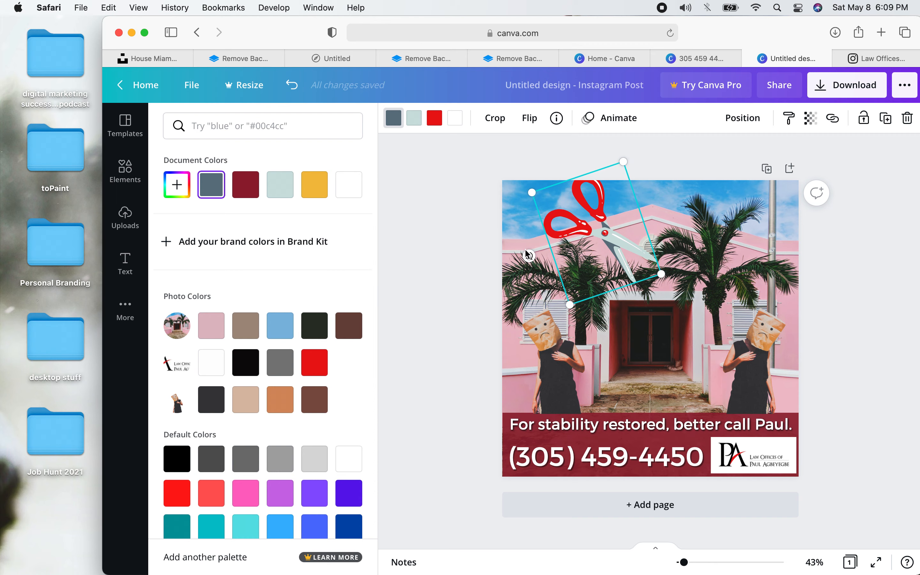
- Shrink the red-handled scissors slightly and shift them up toward the page's upper edge
click(464, 250)
click(698, 342)
click(628, 214)
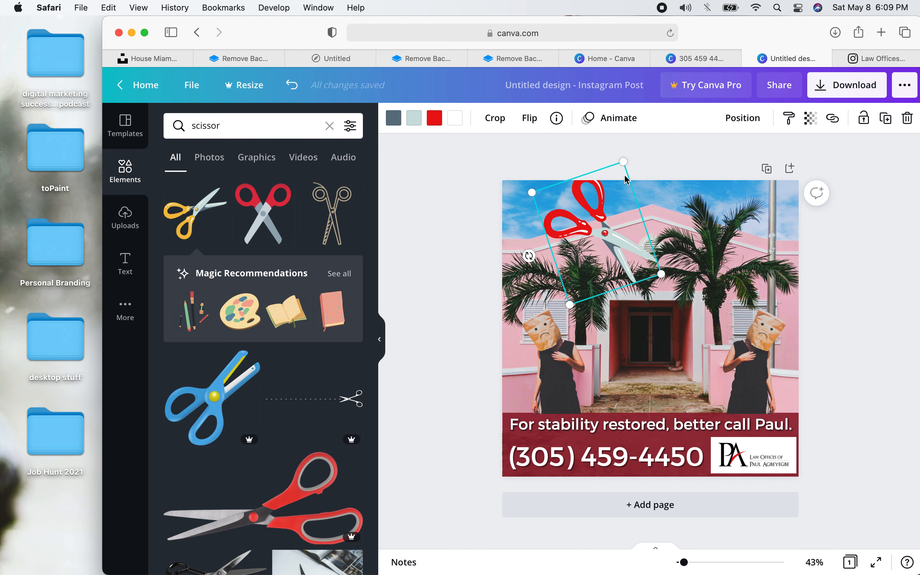
drag(624, 161, 614, 187)
mouse_move(589, 225)
mouse_down()
mouse_move(596, 199)
mouse_move(590, 205)
mouse_up()
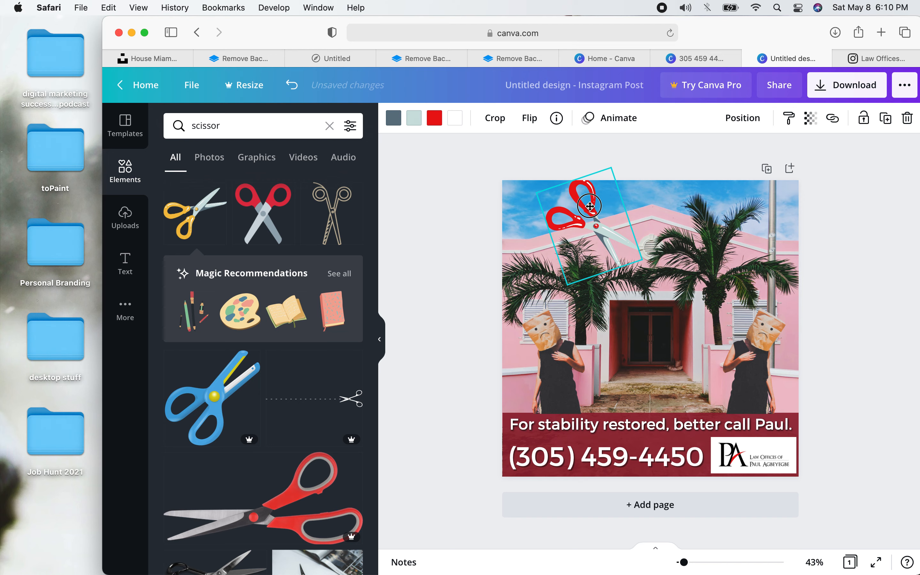
click(688, 226)
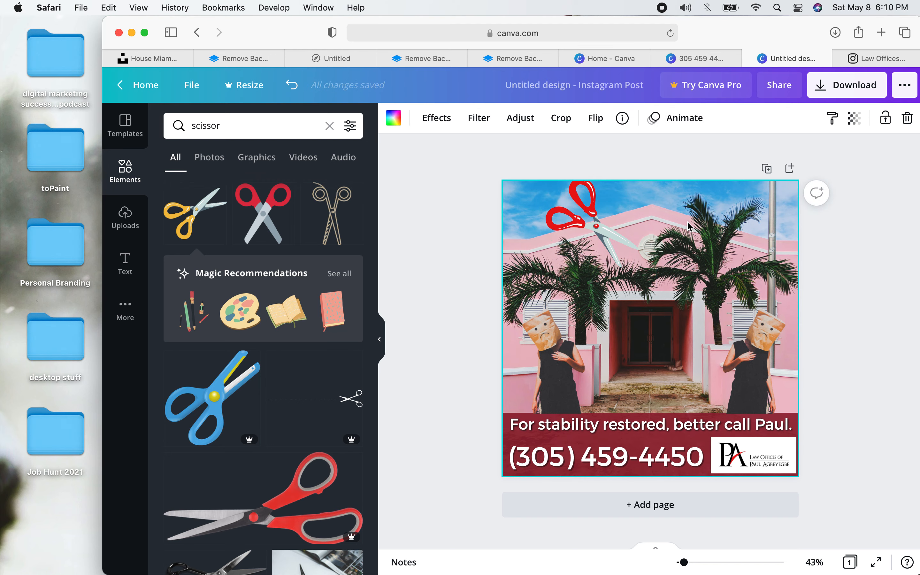
- Detach the house photo from the background and enlarge it to about 1,070 wide, extending it down to the red banner
click(682, 278)
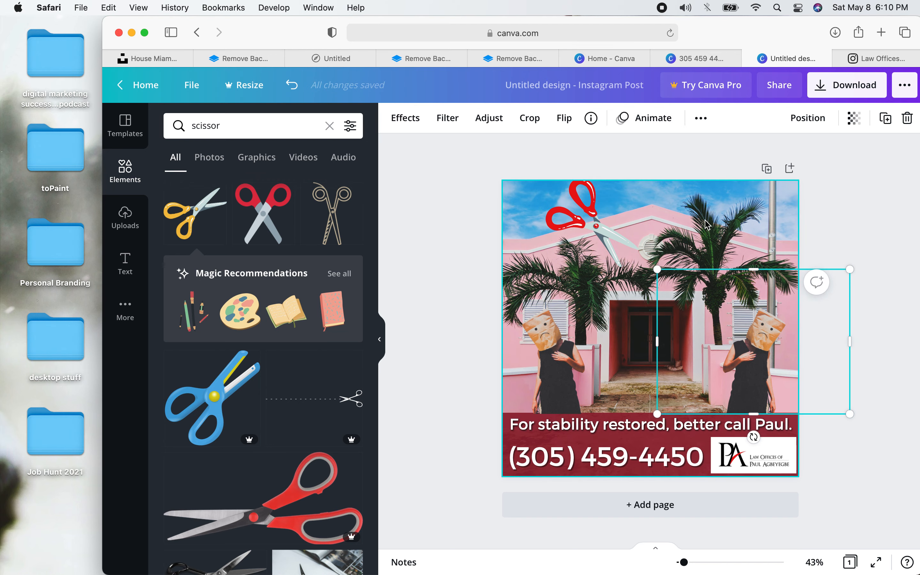
right_click(722, 220)
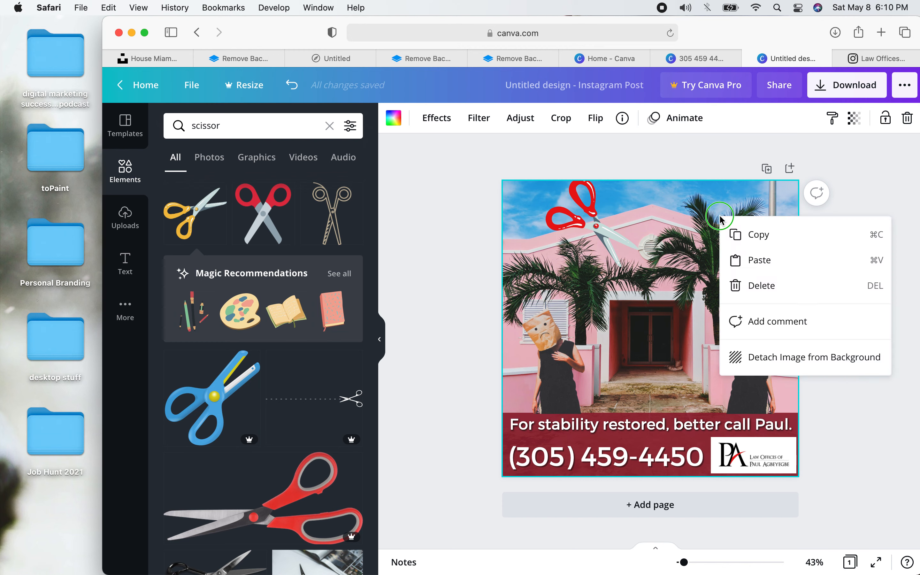
click(744, 358)
drag(706, 275, 672, 247)
drag(740, 358, 802, 395)
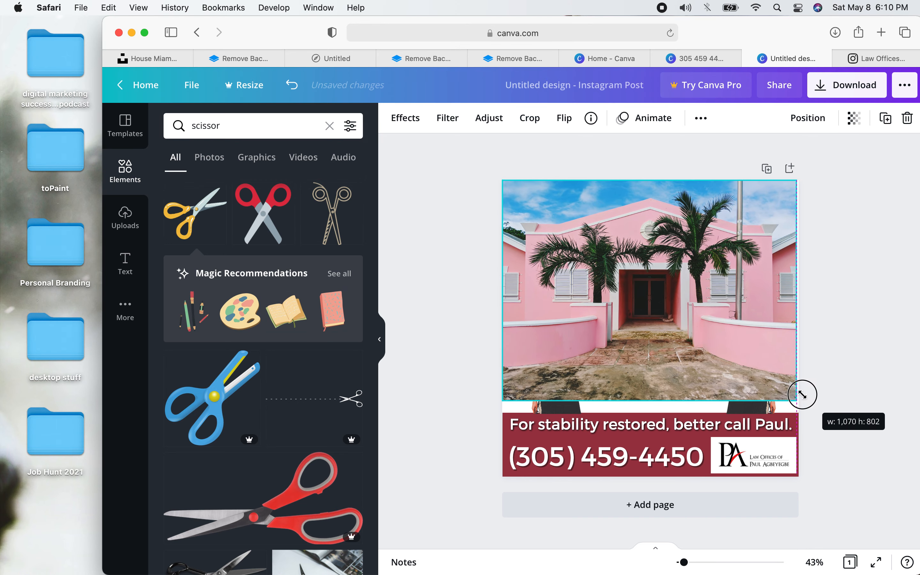
drag(648, 399, 648, 409)
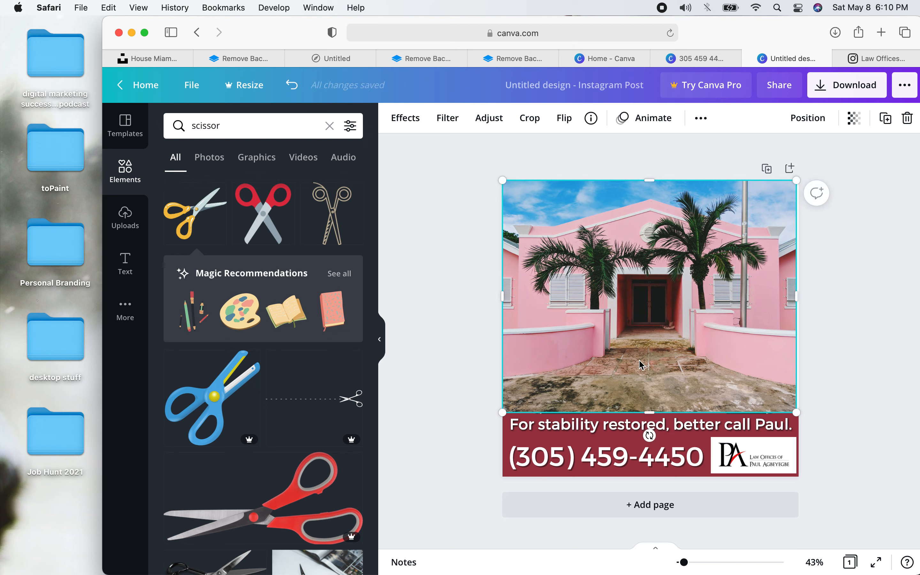
- Try trimming and shifting the house photo vertically, and refit it between the page's upper edge and the red banner
right_click(640, 363)
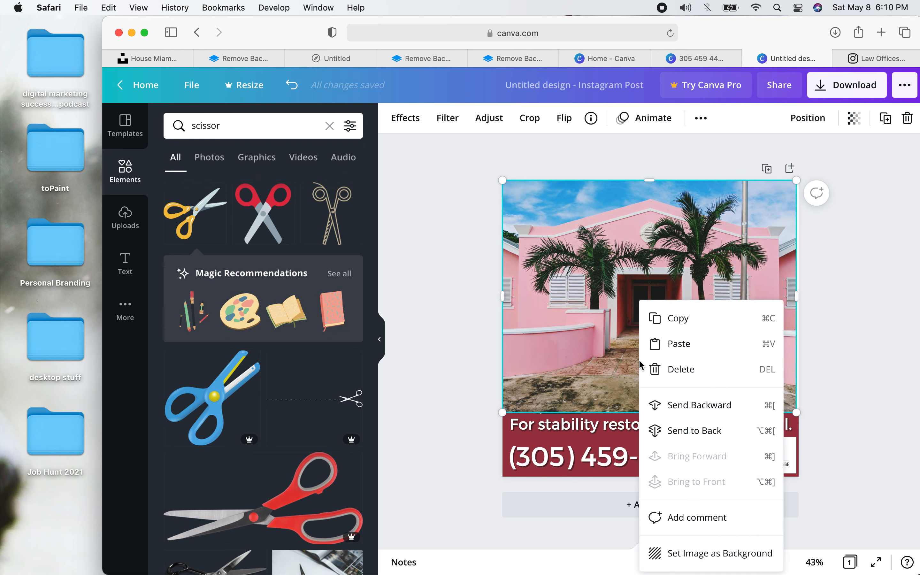
click(616, 350)
drag(650, 410, 649, 374)
drag(647, 228, 649, 272)
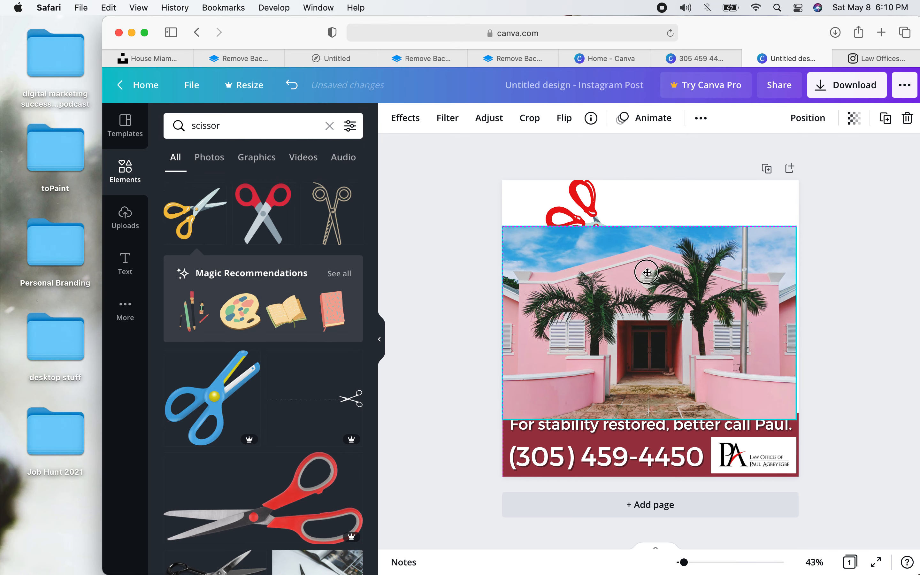
mouse_move(652, 220)
mouse_down()
mouse_move(653, 199)
mouse_move(656, 222)
mouse_up()
drag(656, 277, 654, 240)
drag(651, 372, 654, 413)
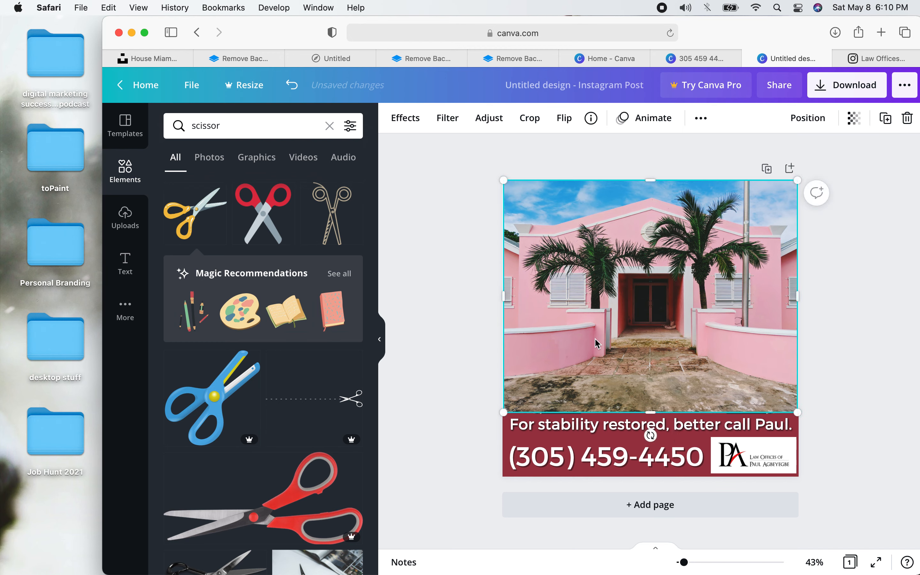
- Fit the house photo to the page's full width and send it to the back, behind the scissors and paper-bag figures
click(455, 314)
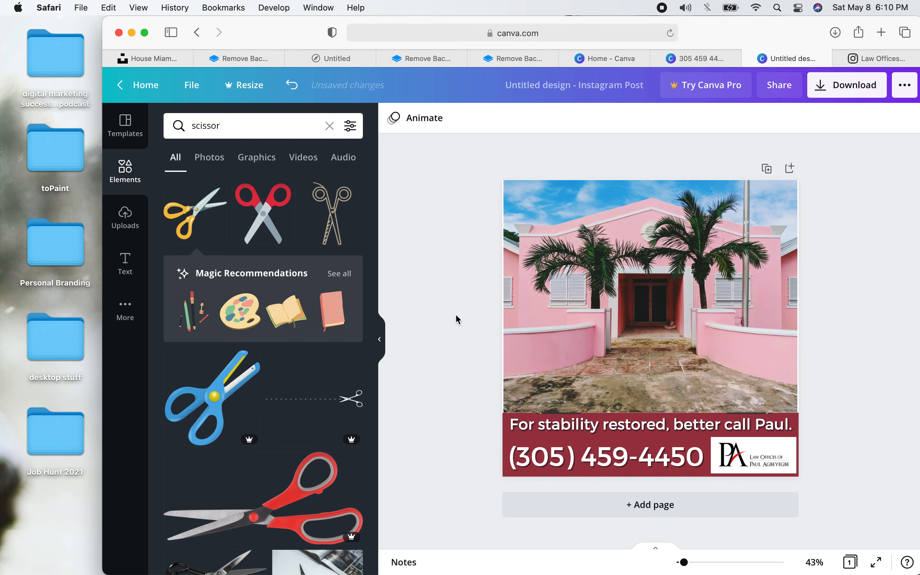
click(510, 326)
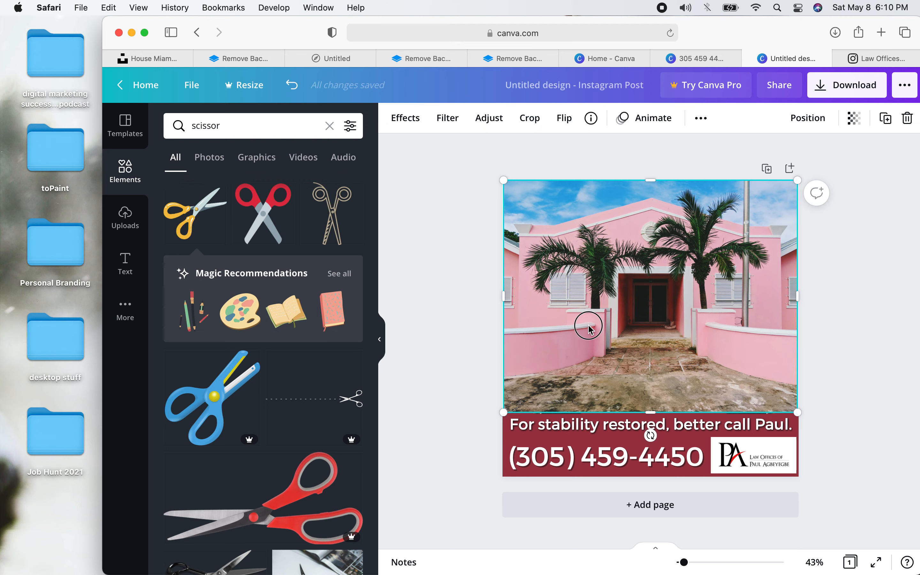
drag(588, 326, 588, 326)
drag(795, 294, 798, 294)
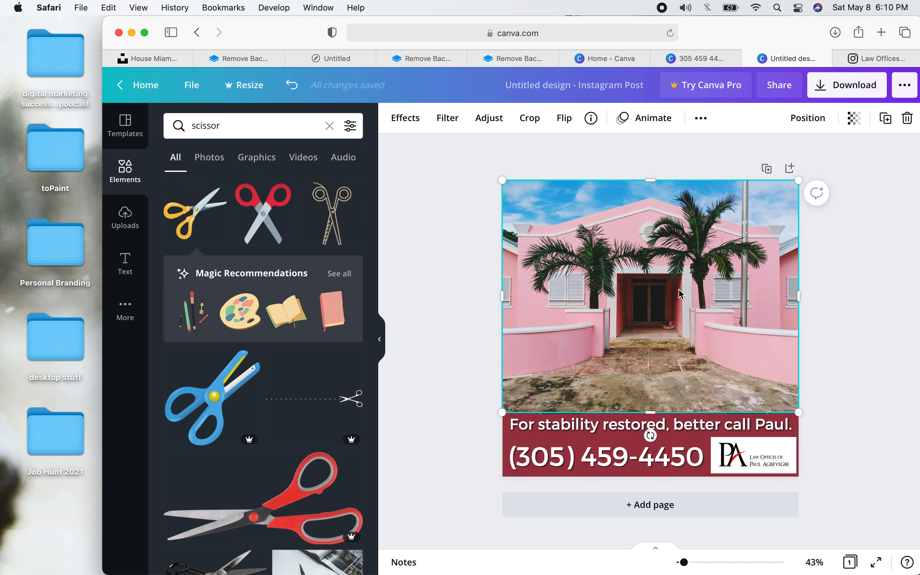
right_click(679, 291)
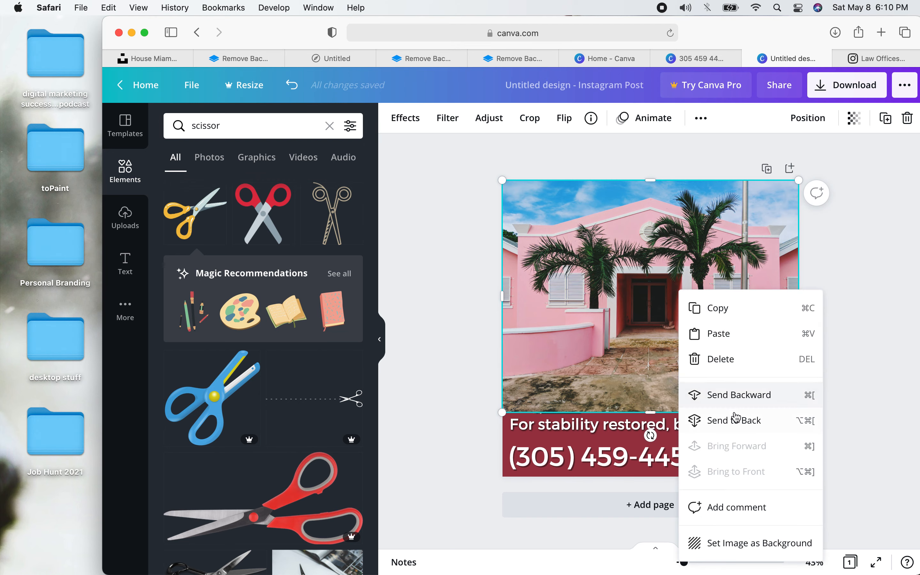
click(732, 421)
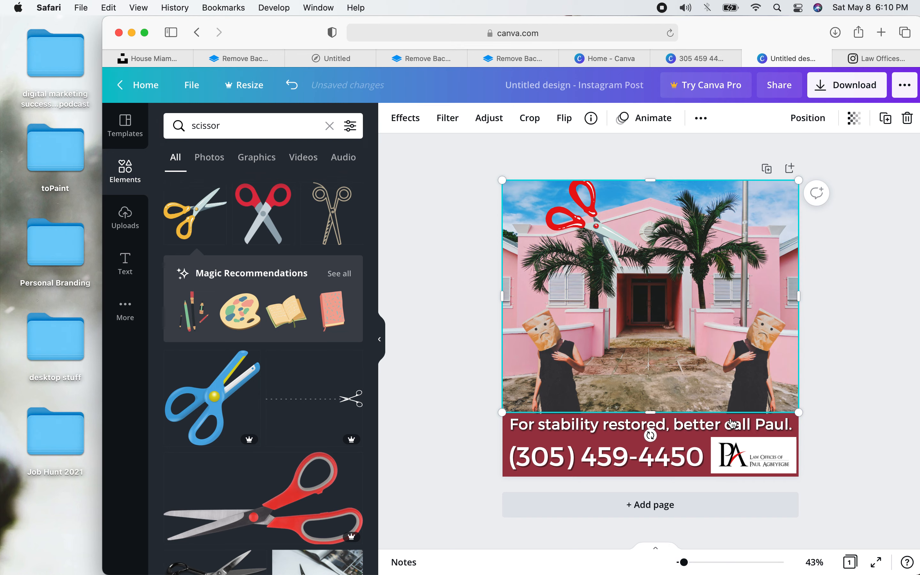
click(464, 288)
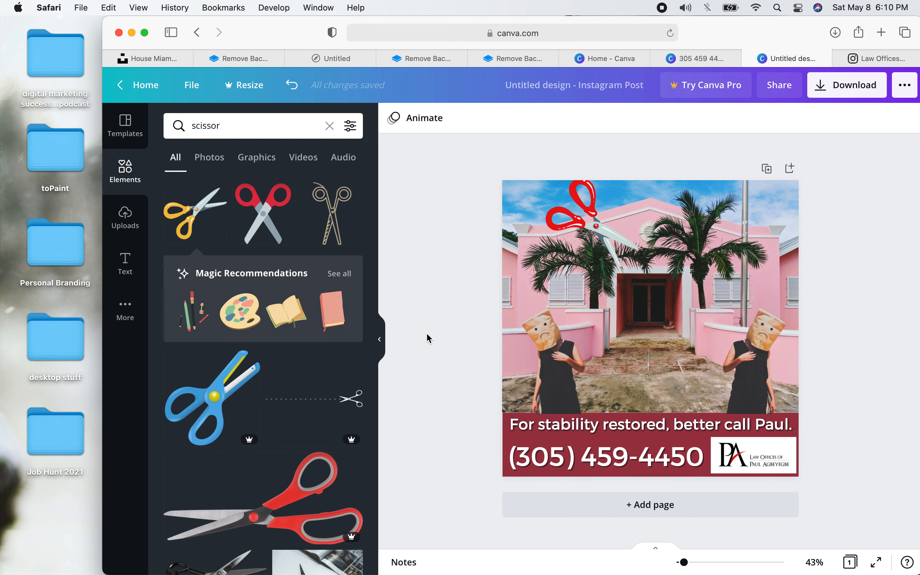
- Move the red-handled scissors slightly right so the blades sit over the house's roof and entrance
drag(586, 220, 607, 220)
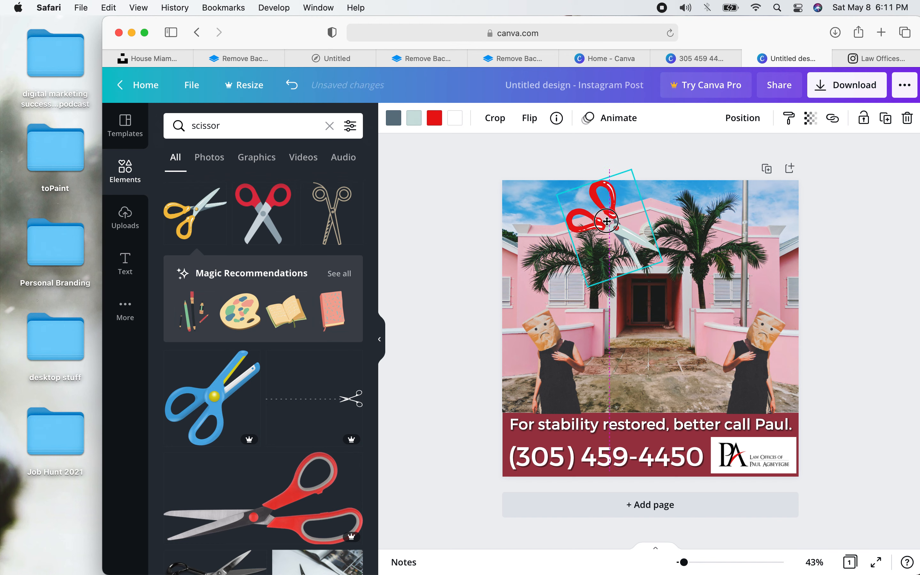
drag(607, 220, 606, 221)
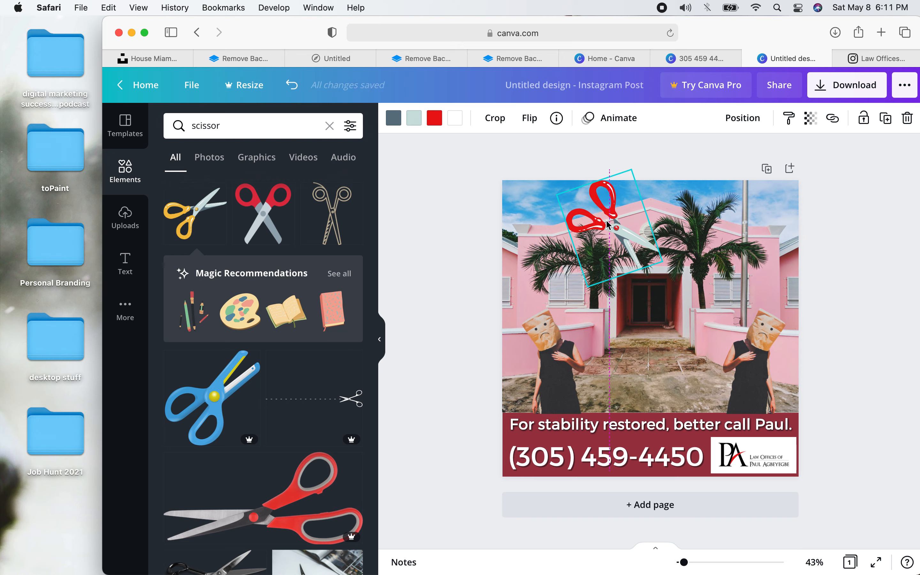
click(460, 258)
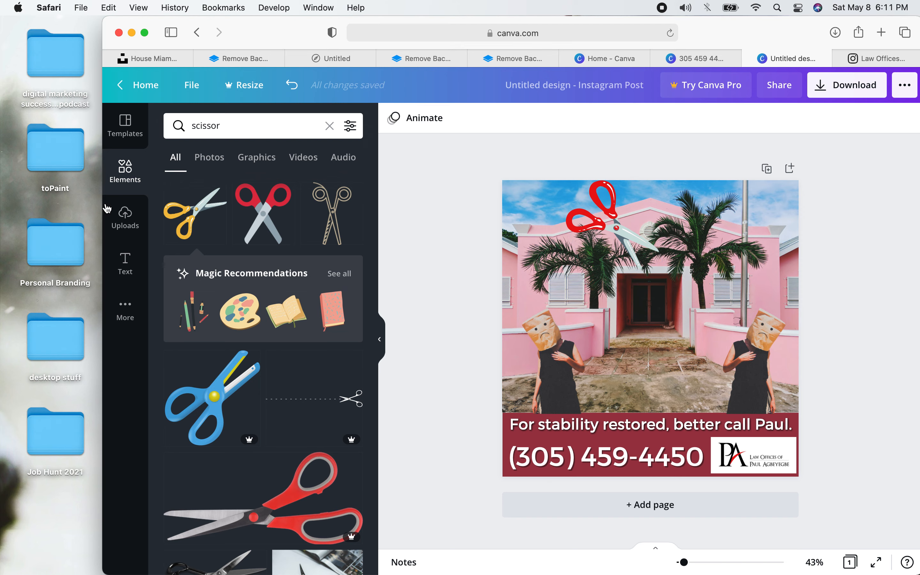
- Add a square shape and stretch it over the house photo to the page's full width, down to the red banner
click(132, 166)
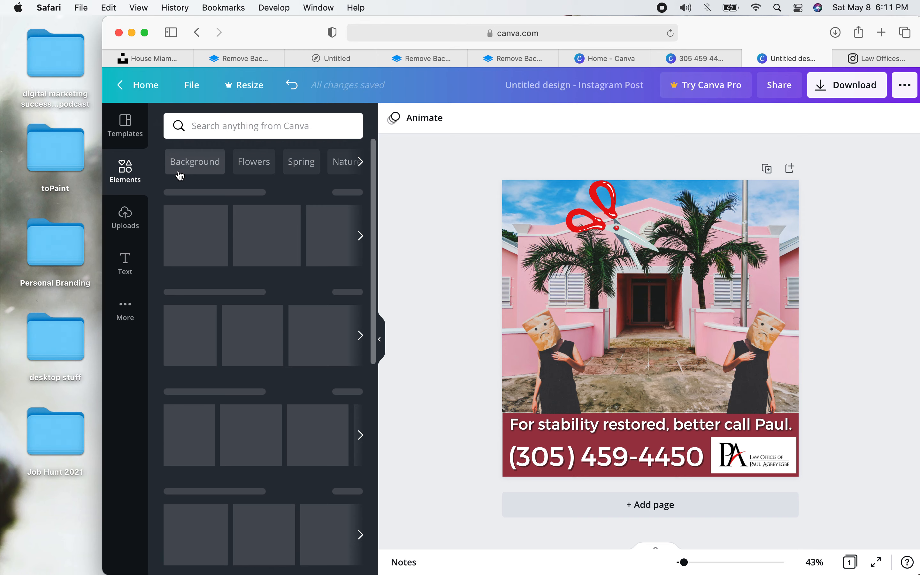
drag(222, 311, 516, 194)
drag(660, 344, 764, 389)
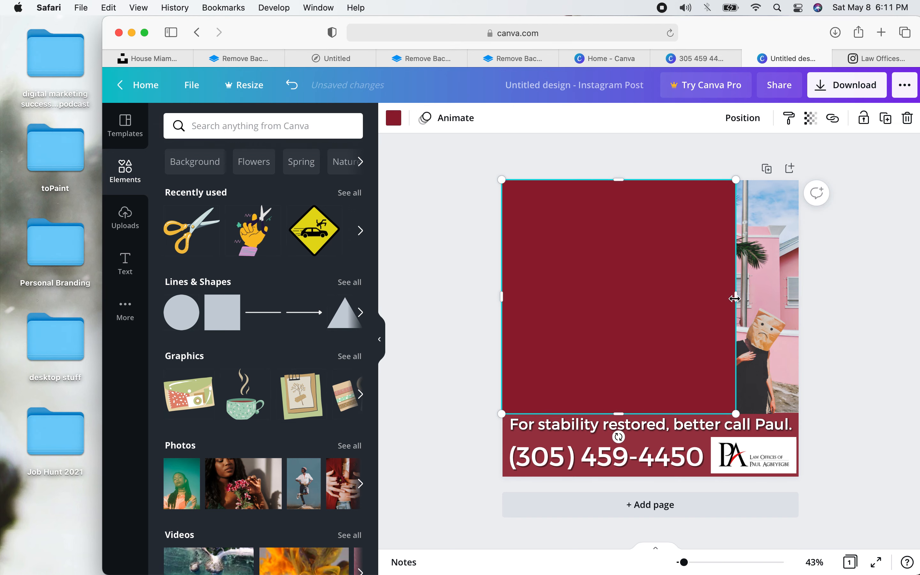
drag(735, 298, 799, 298)
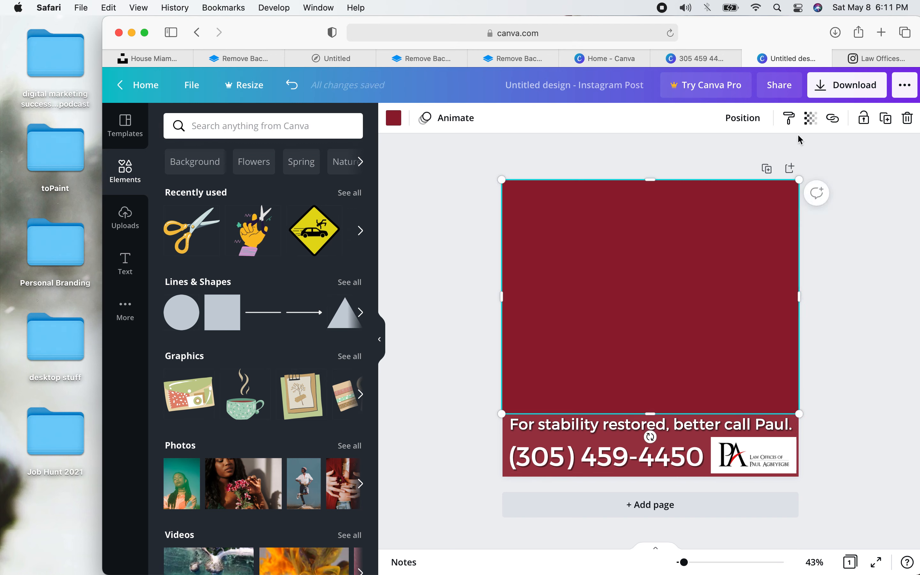
- Recolor the shape over the house photo to the pale blue-green document color and set its transparency to 22
click(810, 118)
drag(764, 157, 722, 162)
click(394, 117)
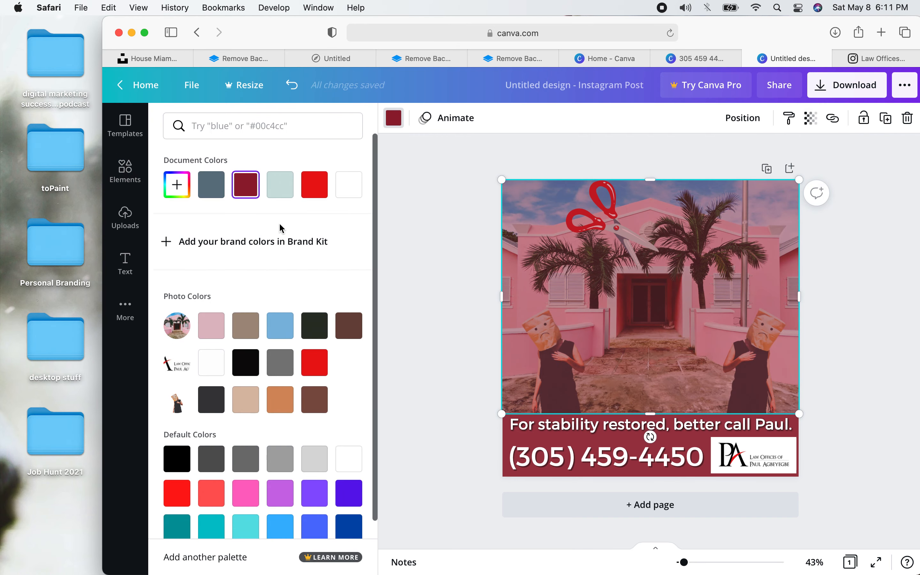
click(275, 194)
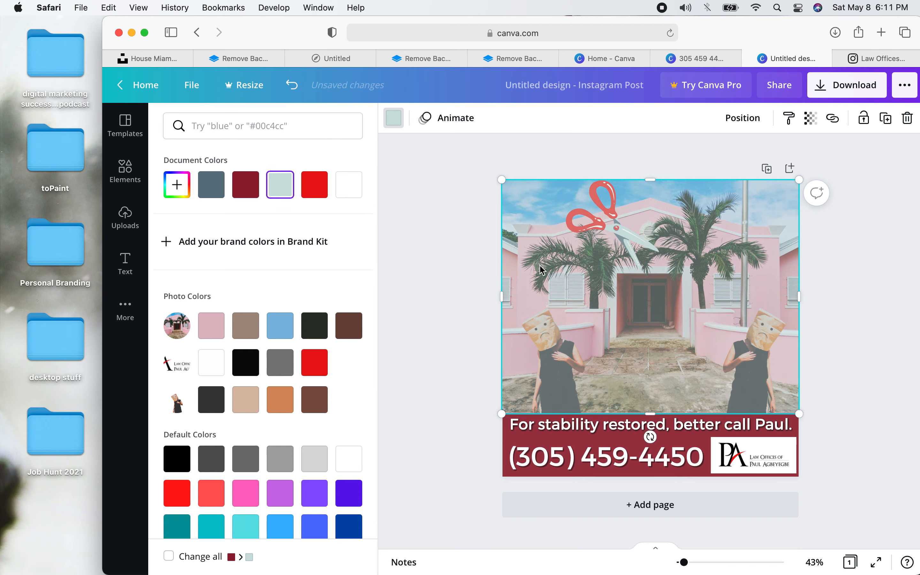
click(810, 118)
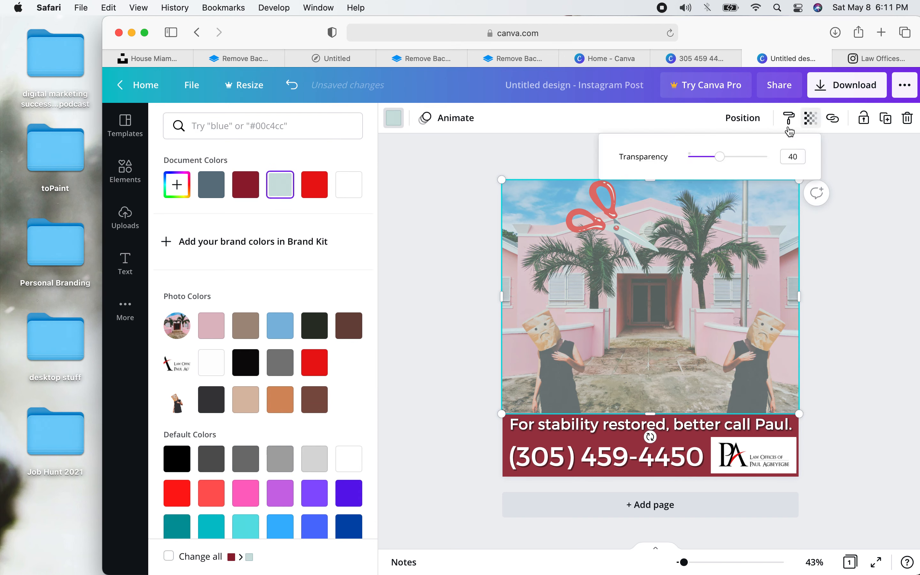
drag(718, 164, 707, 163)
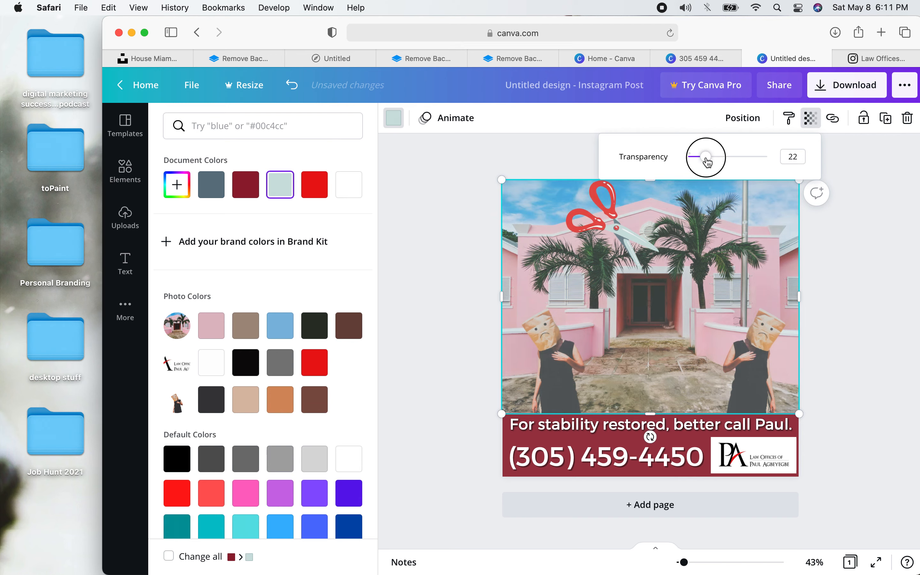
click(842, 279)
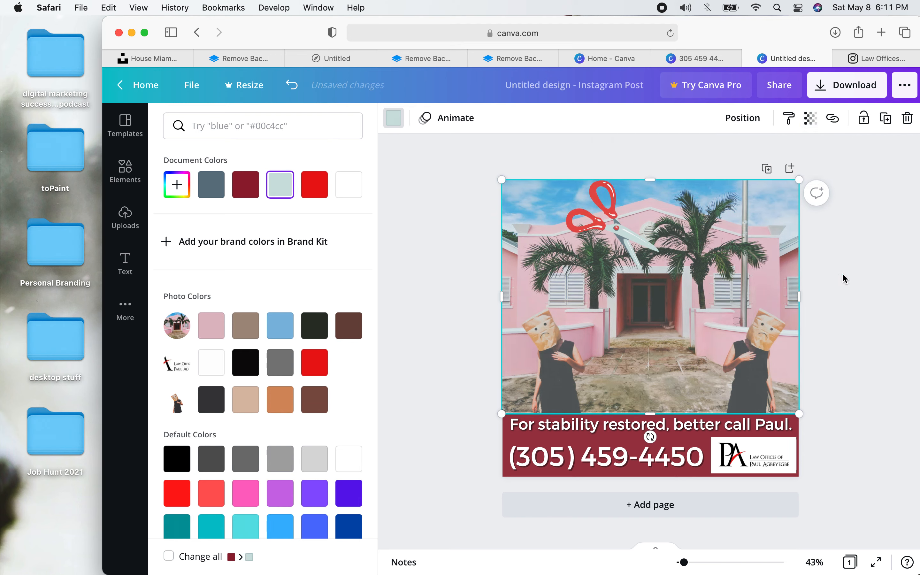
- Send the pale blue-green overlay one layer backward so it sits behind the scissors
right_click(651, 321)
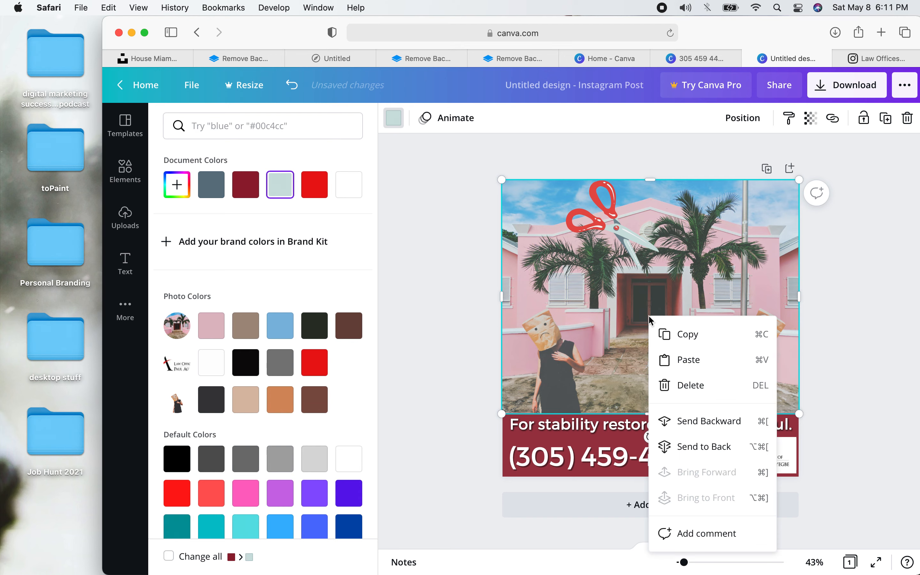
click(683, 419)
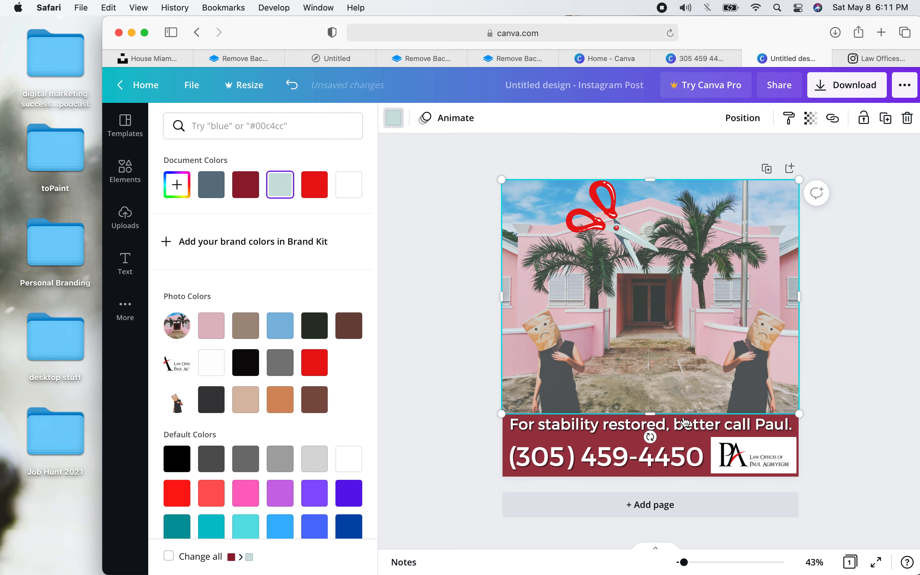
right_click(726, 261)
click(724, 233)
- Move the red-handled scissors slightly left and rotate them a little counterclockwise above the house
drag(609, 225, 590, 220)
drag(534, 245, 538, 258)
click(590, 218)
drag(590, 220, 598, 220)
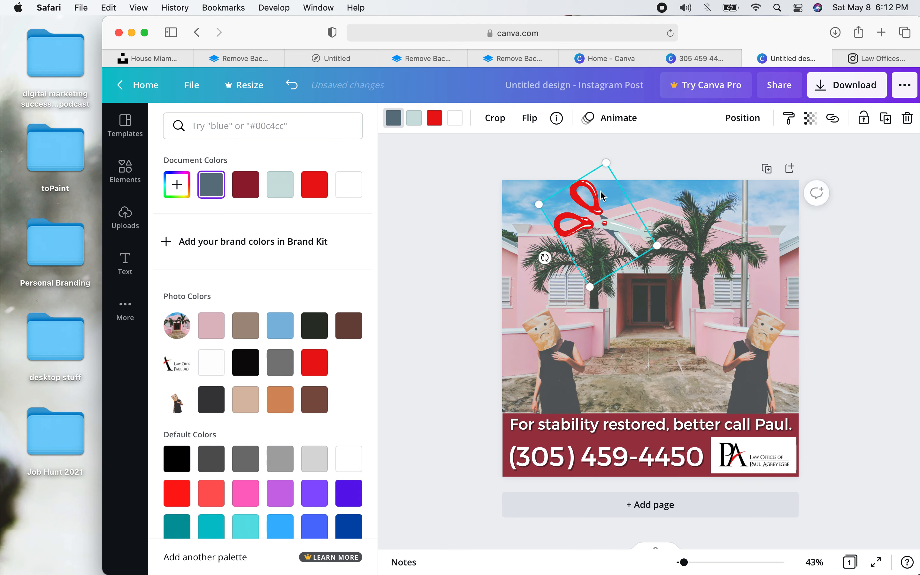
click(453, 223)
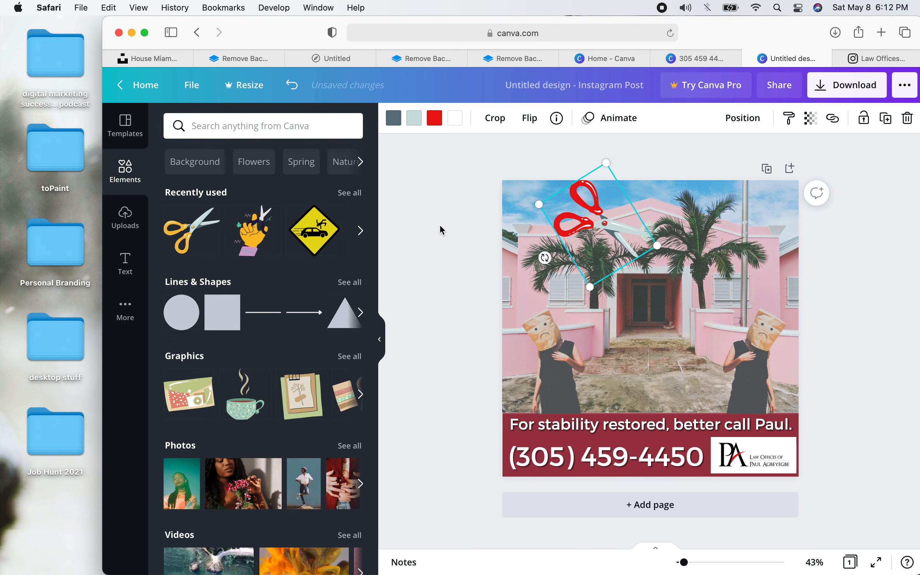
click(452, 226)
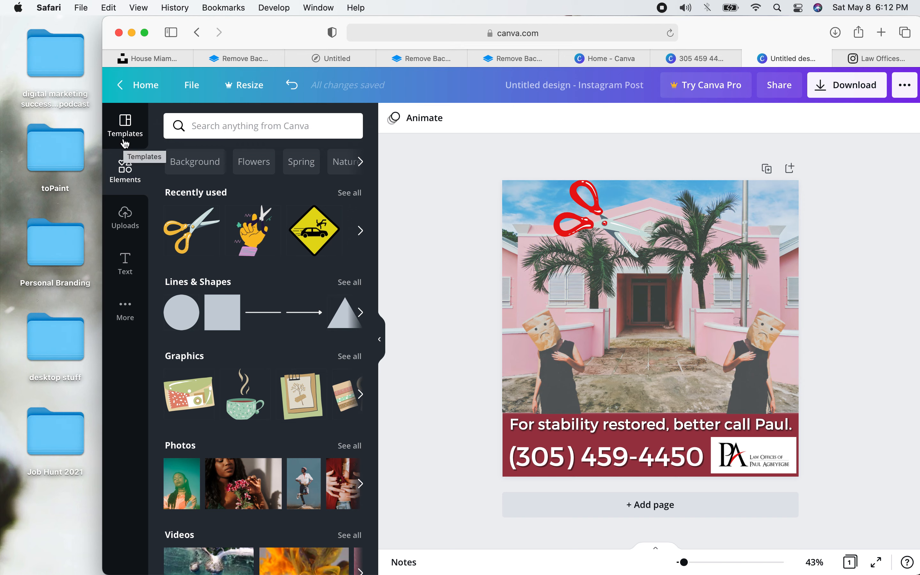
- Place the uploaded cut-out portrait of the man in a black suit and red tie in front of the house
click(126, 215)
scroll(260, 269, down, 15)
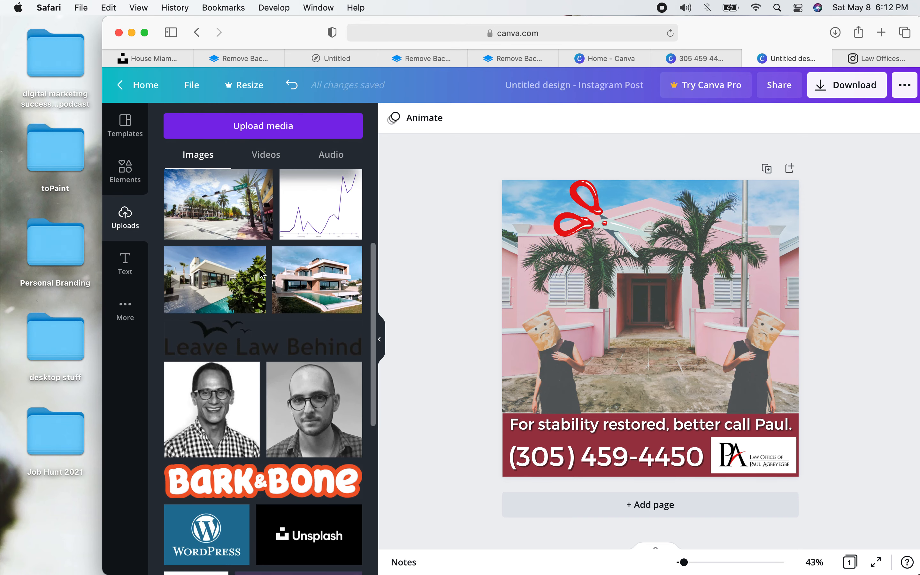
scroll(261, 274, down, 7)
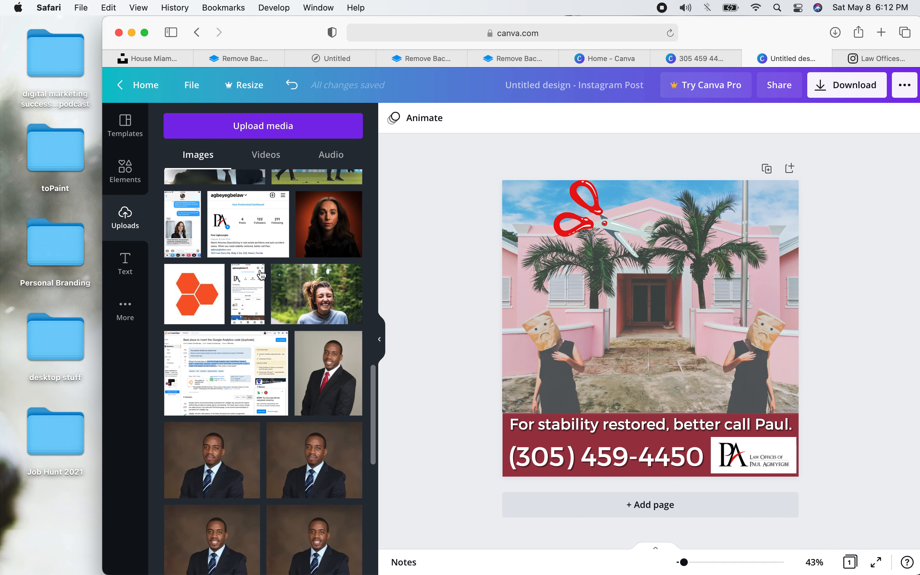
drag(344, 280, 262, 253)
scroll(279, 344, down, 8)
scroll(278, 344, down, 10)
scroll(279, 344, down, 15)
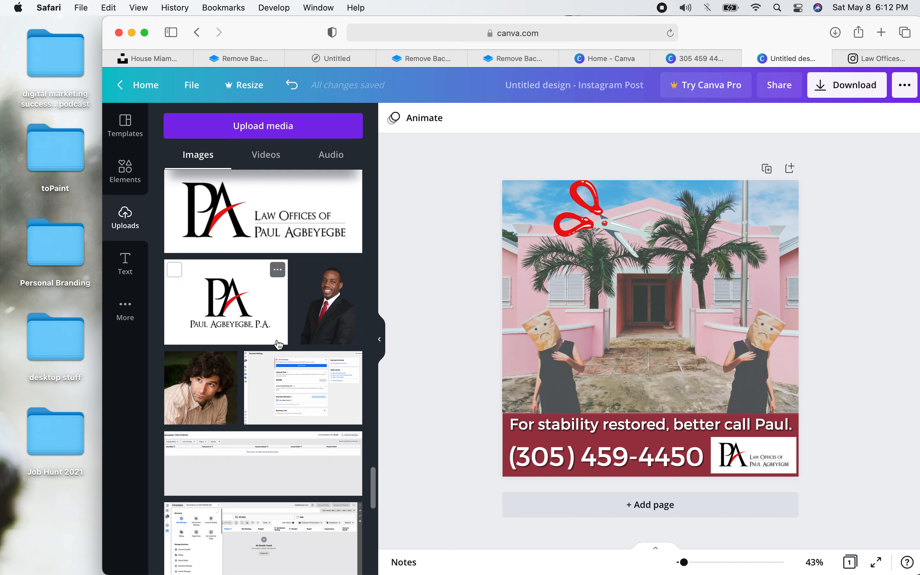
drag(339, 319, 629, 303)
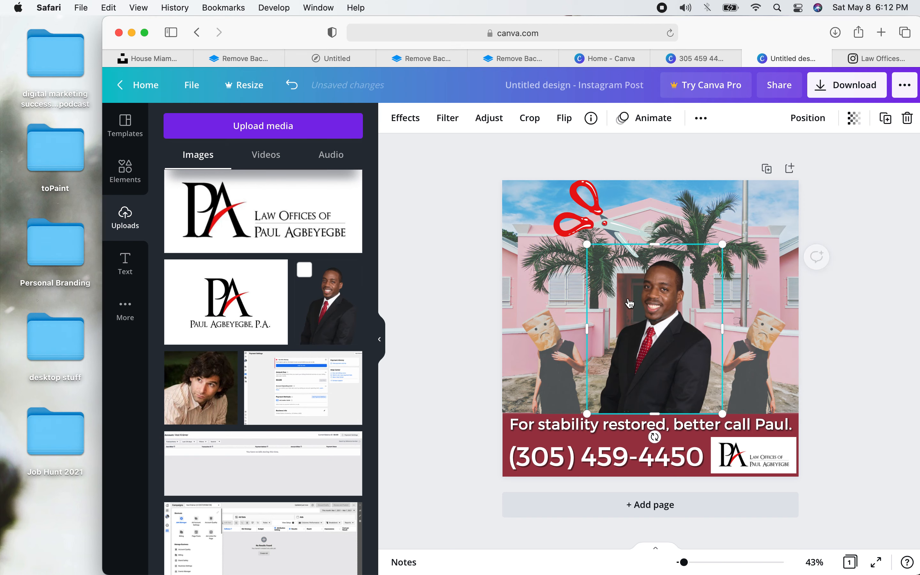
- Shrink the suited man's portrait and center it between the paper-bag figures, resting on the red banner
drag(727, 240, 680, 277)
drag(635, 339, 649, 338)
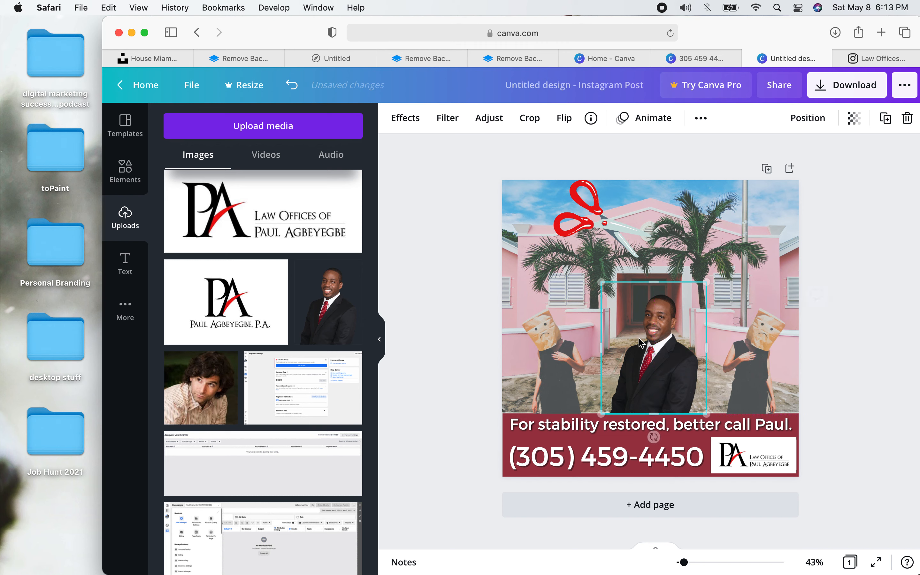
click(444, 262)
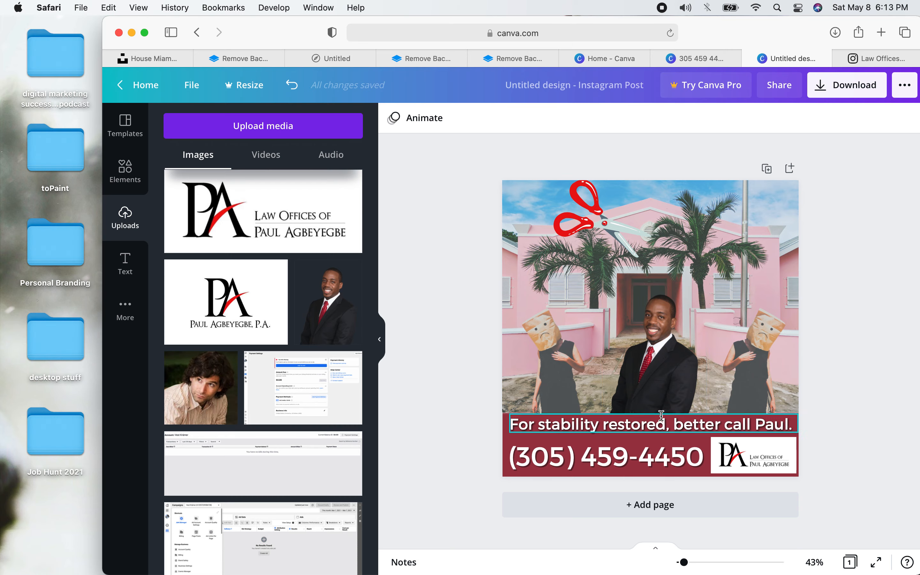
- Shorten the pale overlay from below so its lower edge crosses the suited man's chest
mouse_move(684, 563)
mouse_down()
mouse_move(709, 563)
mouse_move(684, 563)
mouse_move(692, 563)
mouse_up()
scroll(406, 408, down, 4)
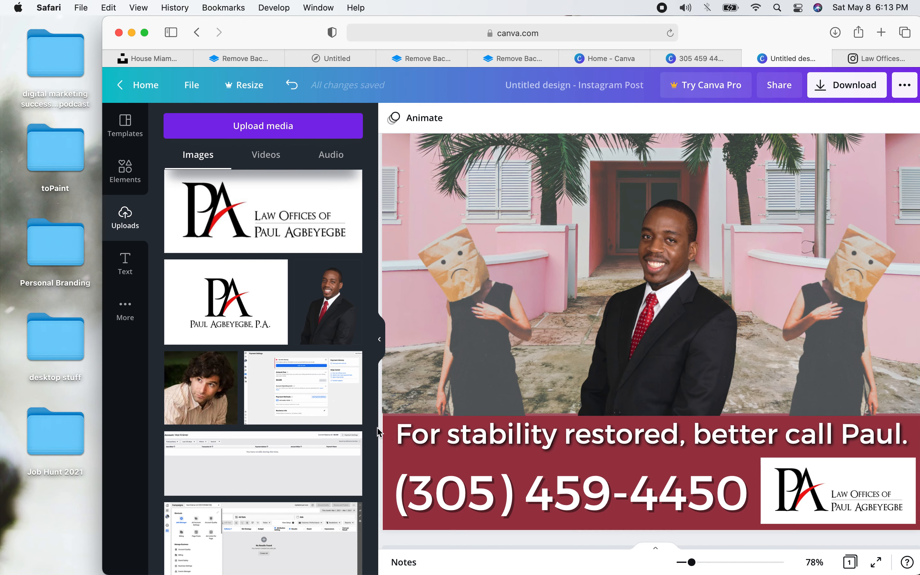
click(772, 340)
drag(654, 418, 650, 319)
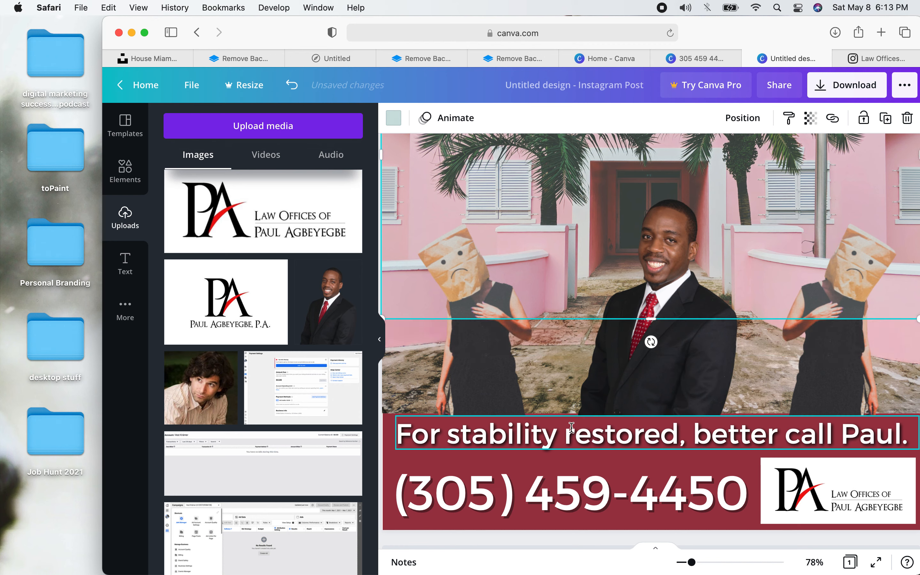
- Align the left paper-bag figure's base with the red banner's upper edge and shift the pale overlay down to meet the banner
click(548, 389)
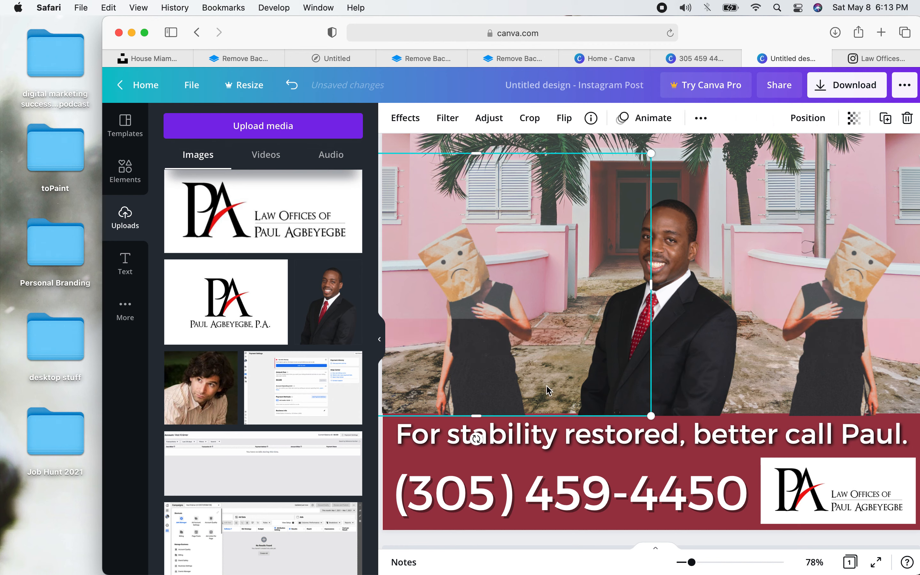
click(778, 347)
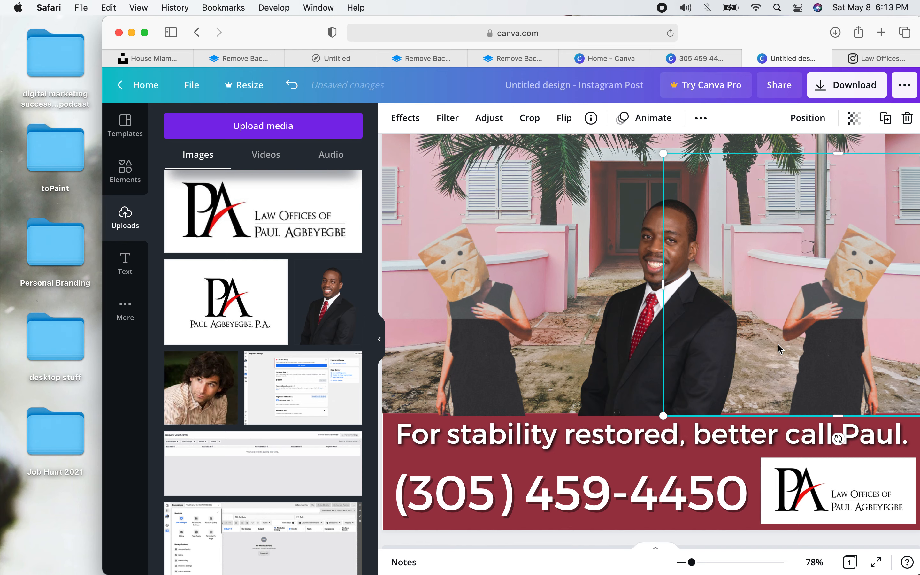
drag(515, 354, 507, 265)
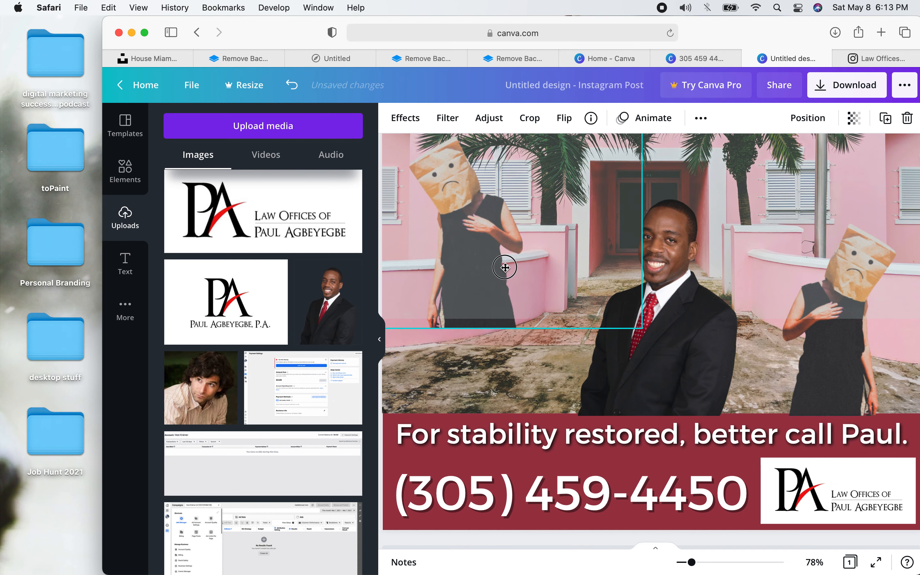
click(637, 384)
click(638, 384)
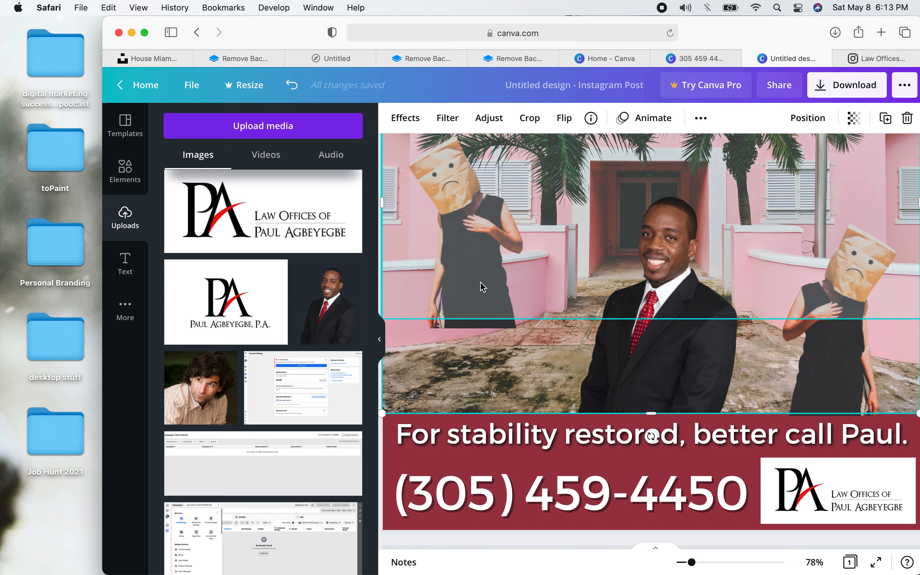
drag(490, 327, 482, 406)
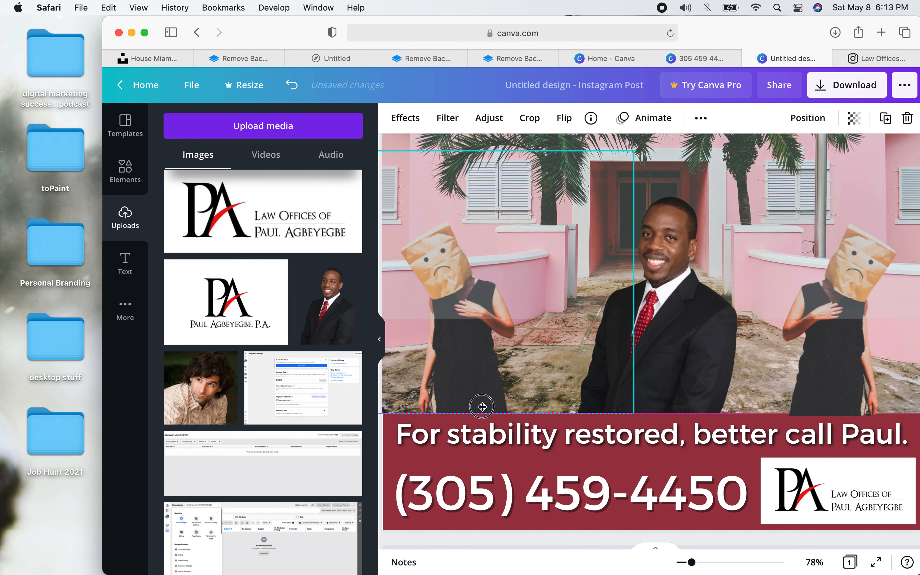
click(775, 244)
drag(775, 243, 777, 337)
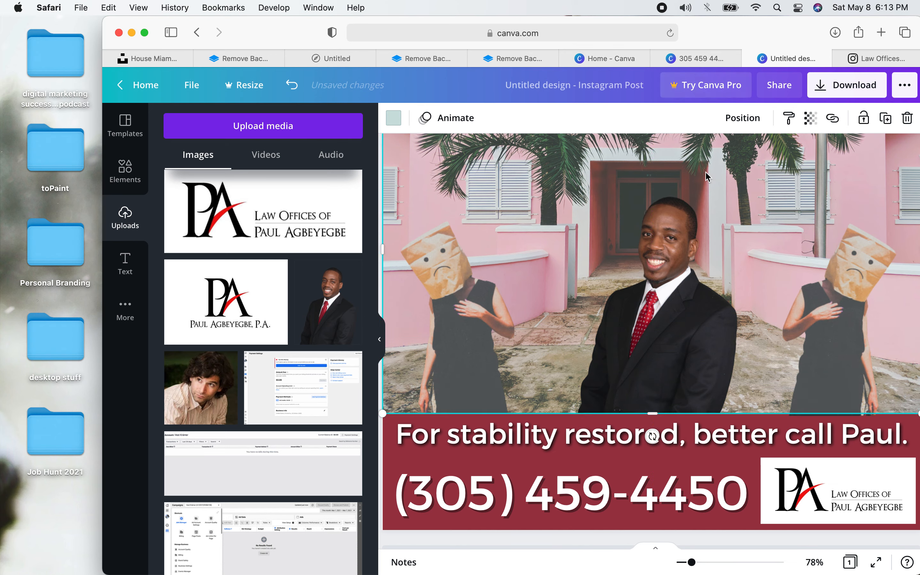
- Raise the overlay's lower edge slightly and nudge the right paper-bag figure up so its base meets the red banner
scroll(706, 148, right, 2)
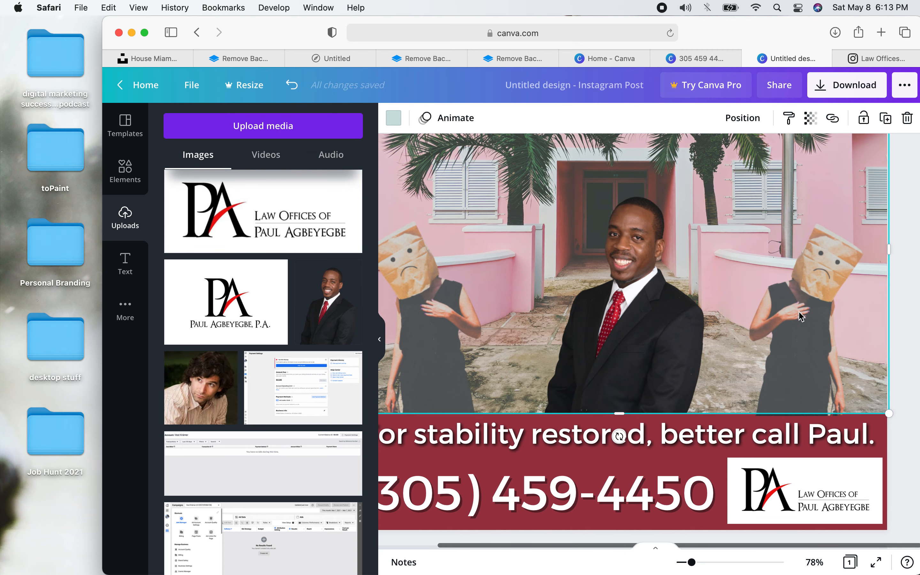
drag(627, 411, 624, 375)
click(786, 392)
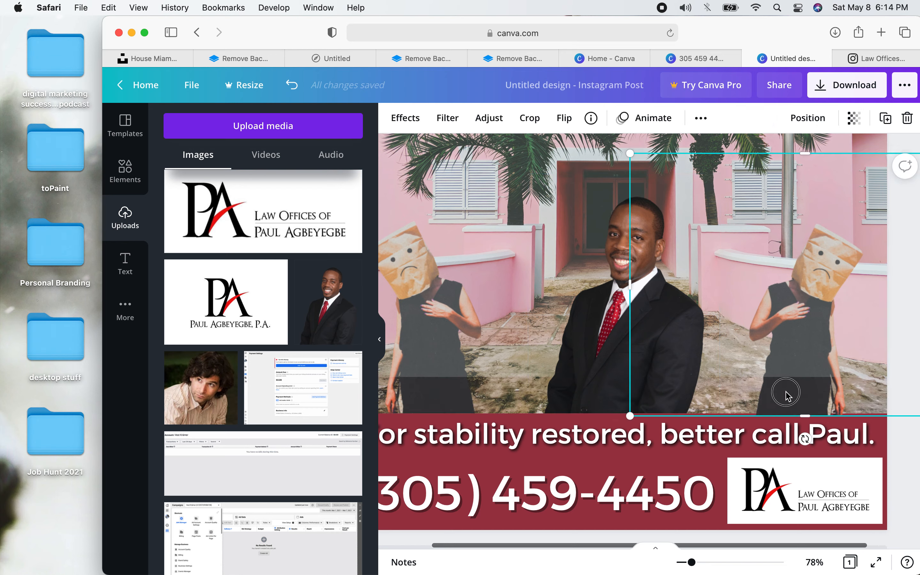
drag(786, 392, 787, 390)
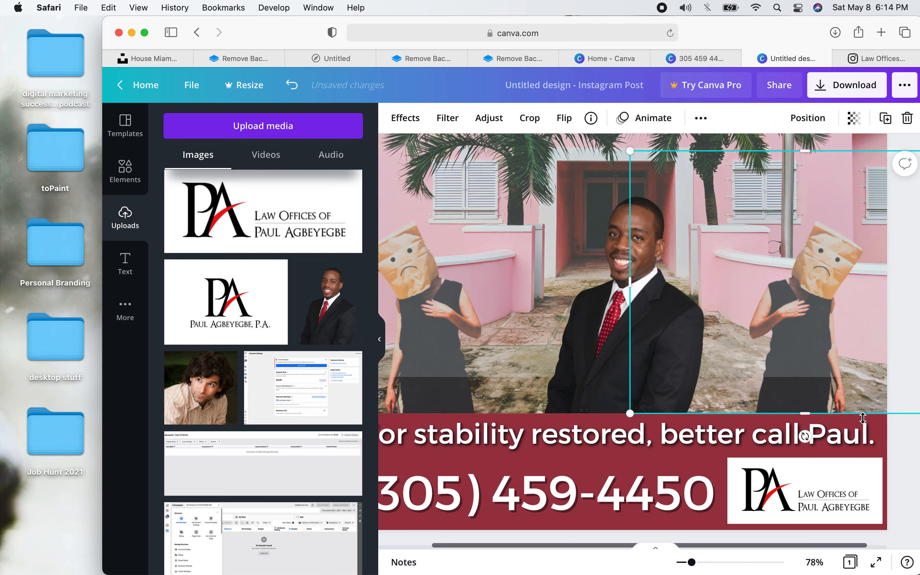
click(911, 447)
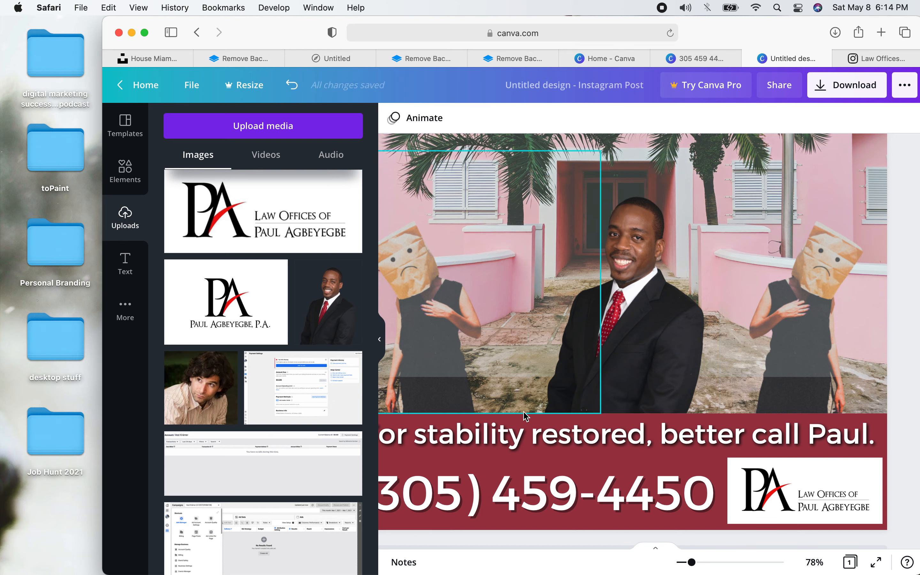
- Extend the overlay's lower edge down to the red banner and trim its right edge to the page border
click(499, 314)
drag(619, 377, 619, 411)
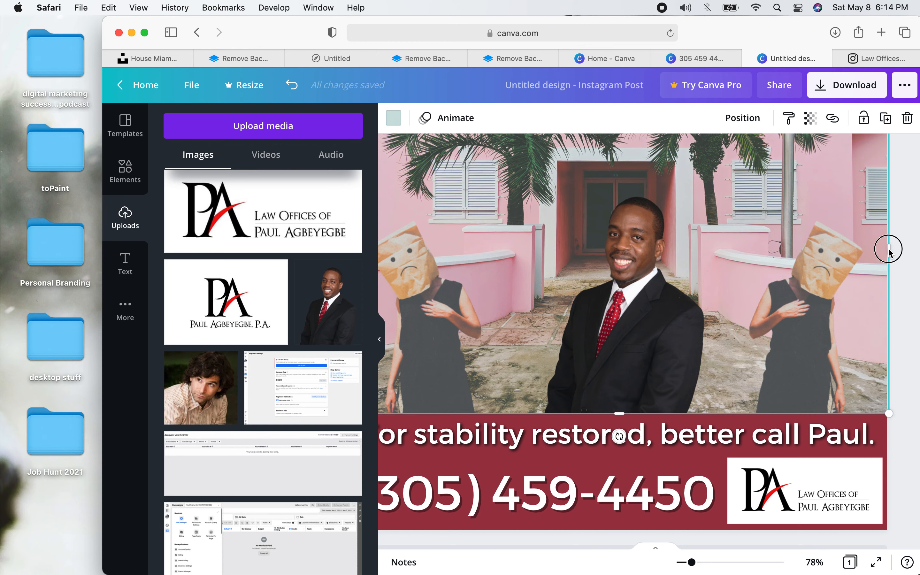
drag(888, 251, 888, 253)
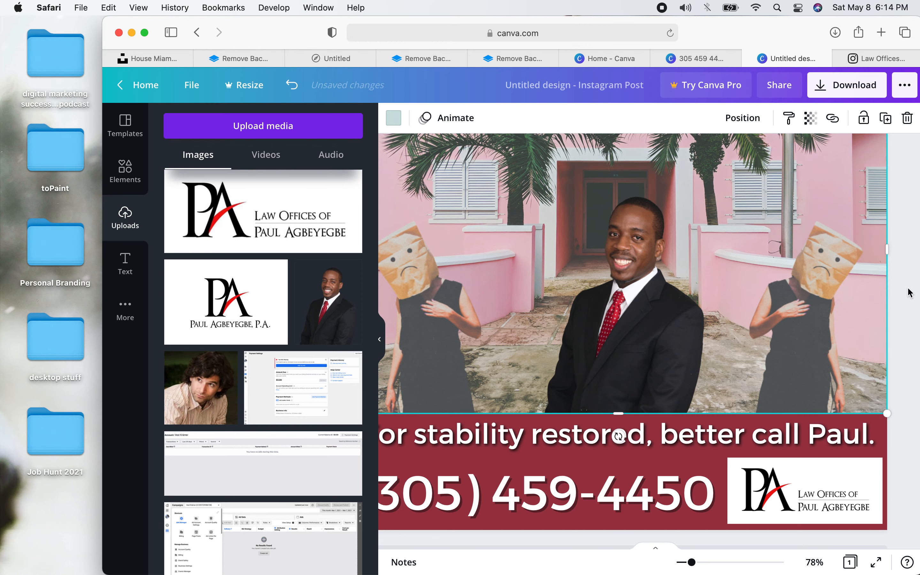
scroll(699, 302, left, 3)
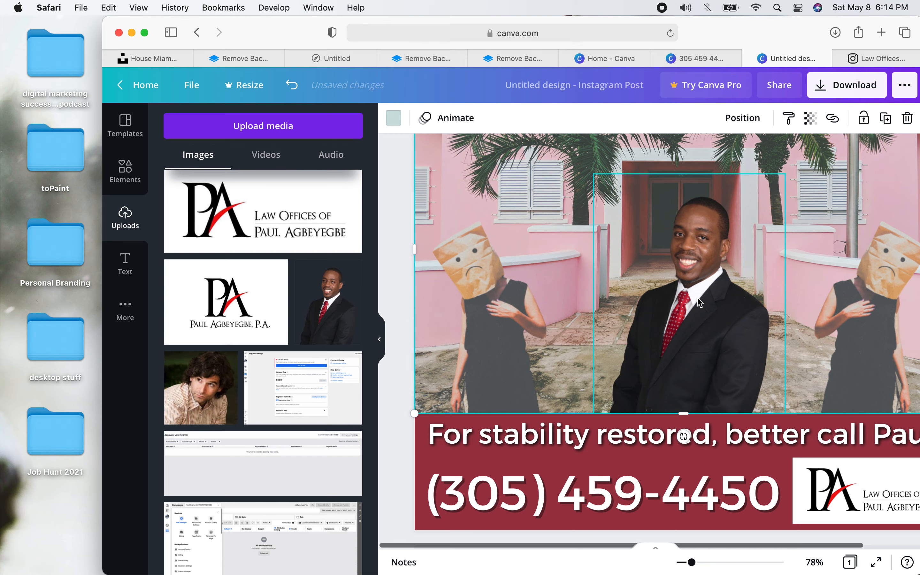
click(690, 563)
drag(691, 562, 685, 563)
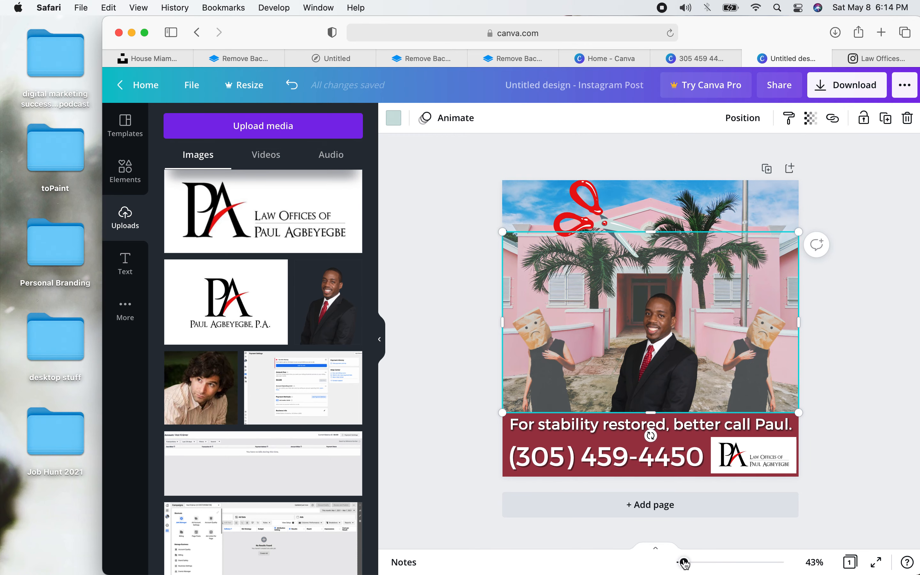
- Extend the pale overlay's upper edge to the top of the page so it covers the sky and scissors
click(467, 324)
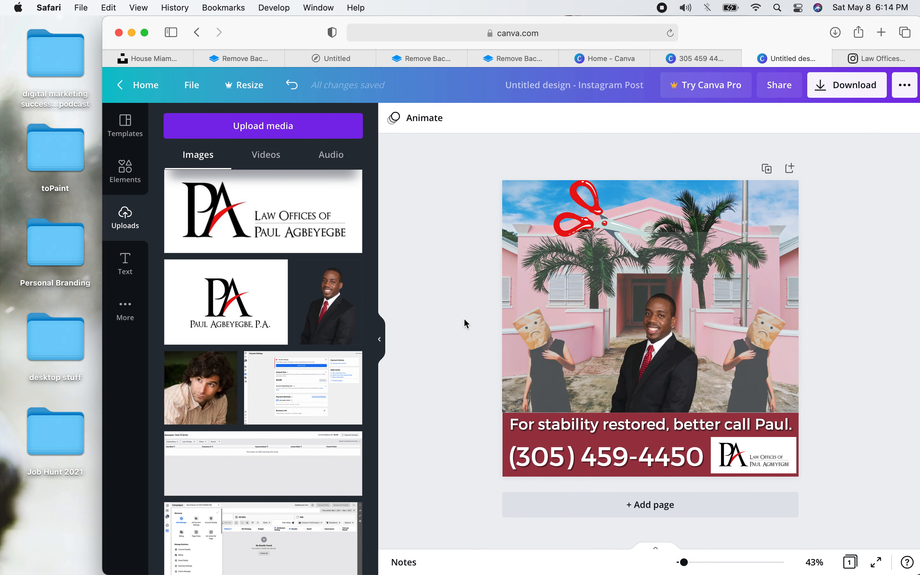
click(683, 268)
drag(651, 232, 651, 178)
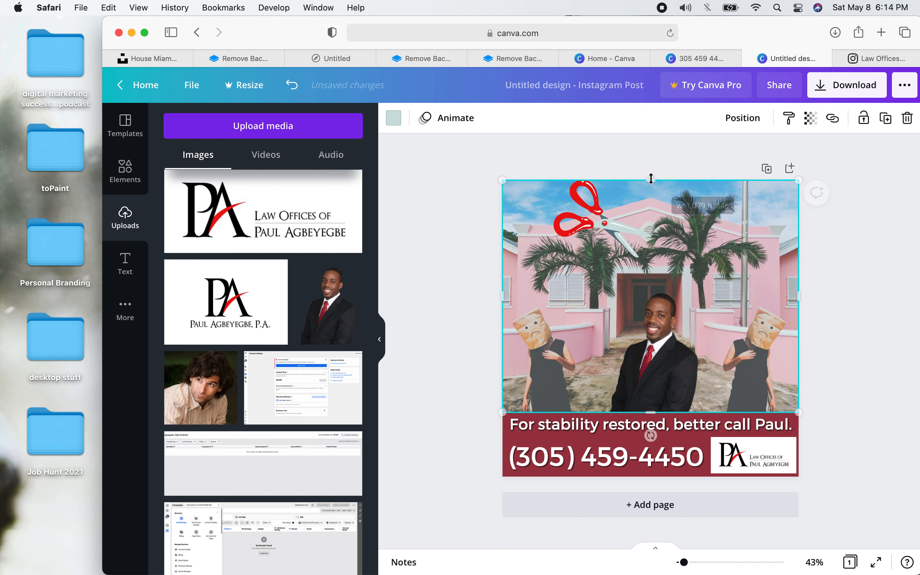
click(465, 190)
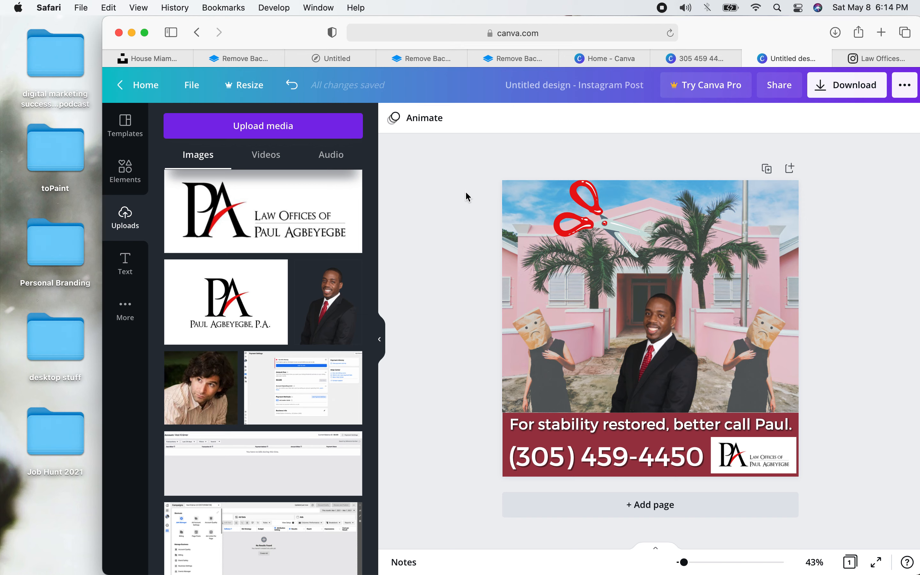
click(558, 260)
click(420, 316)
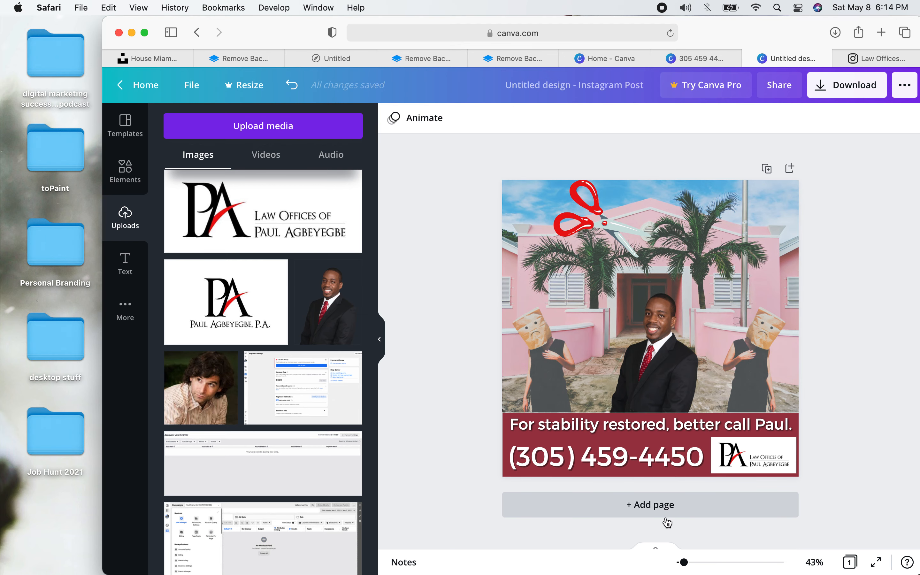
- Pull the pale overlay's left edge slightly inward from the page border
drag(683, 564, 700, 562)
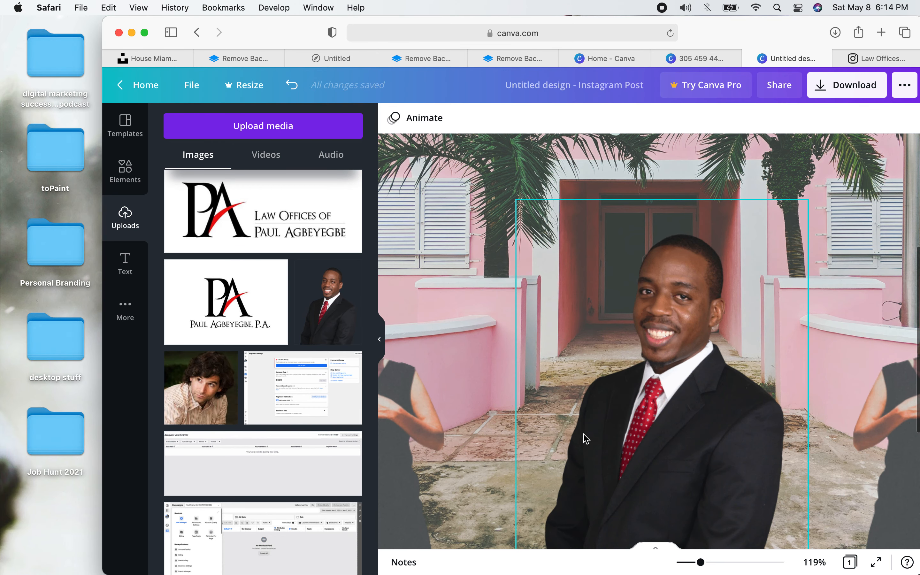
scroll(585, 437, down, 5)
scroll(584, 434, left, 5)
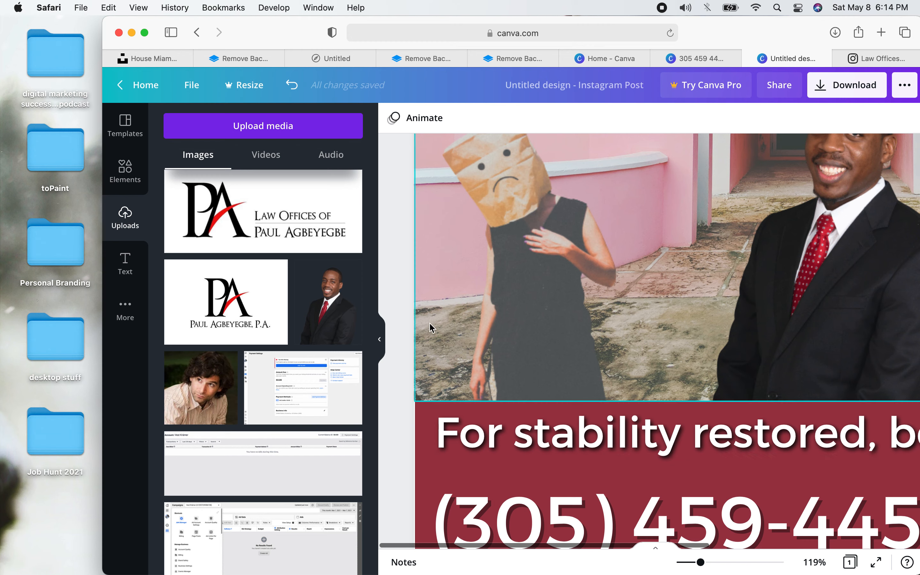
click(418, 302)
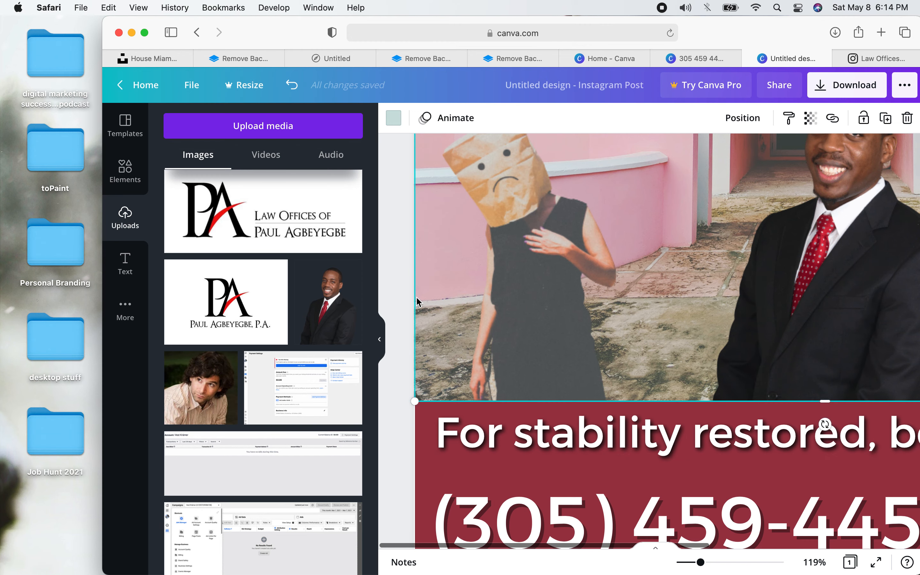
click(439, 249)
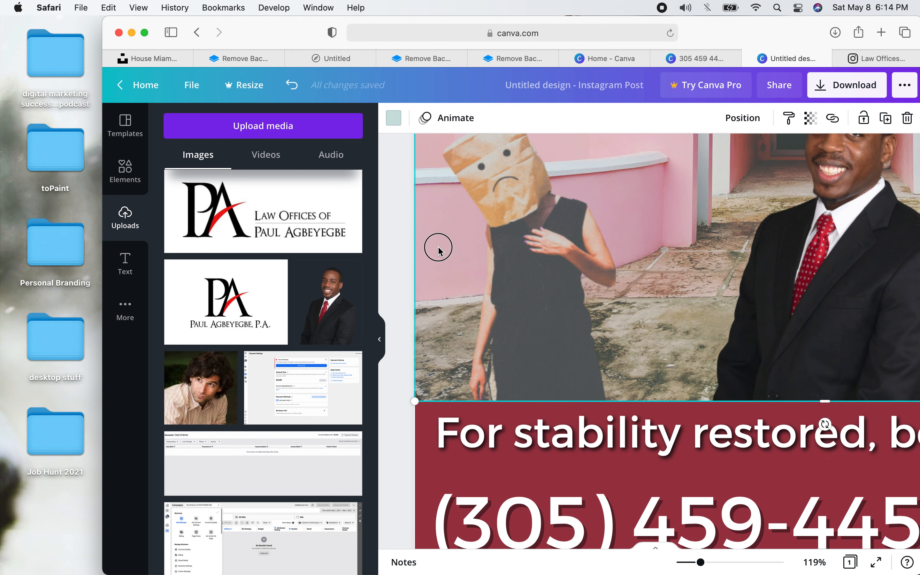
scroll(439, 252, up, 3)
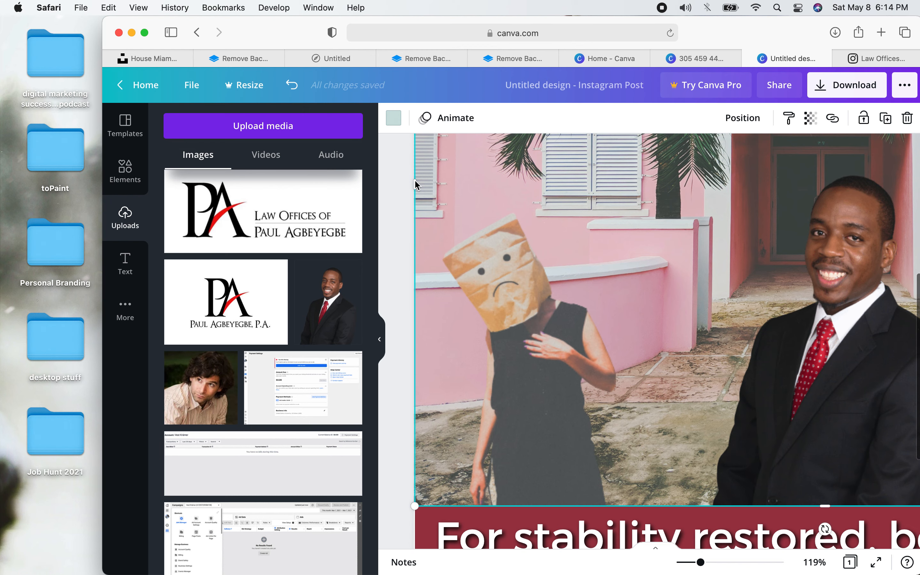
drag(415, 182, 424, 185)
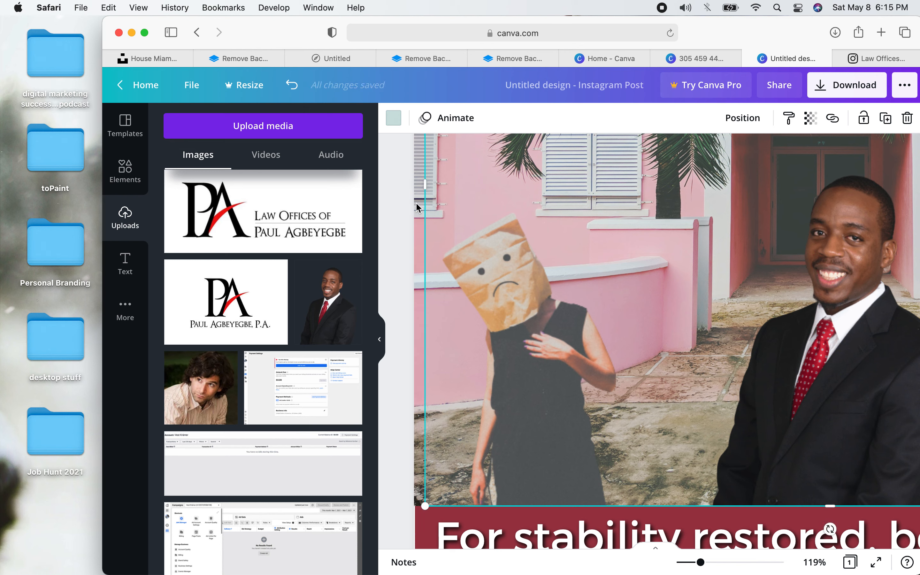
- Move the left paper-bag figure up from the banner and nudge the house photo's left edge onto the page border
click(418, 262)
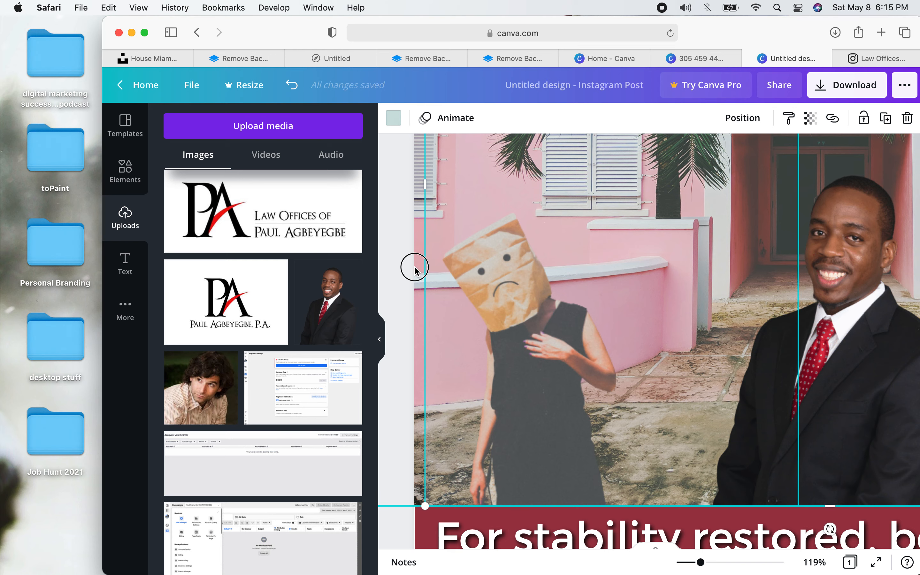
drag(419, 281, 421, 198)
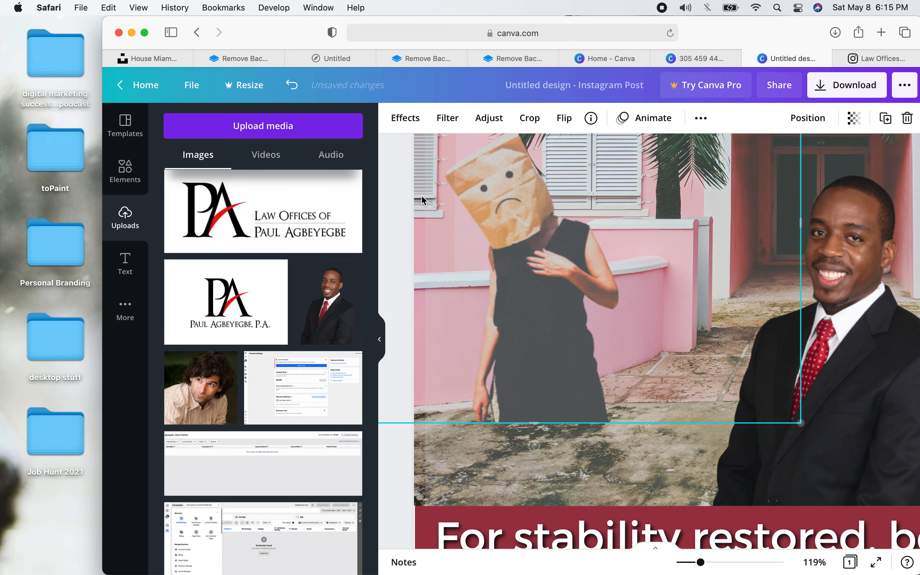
click(421, 487)
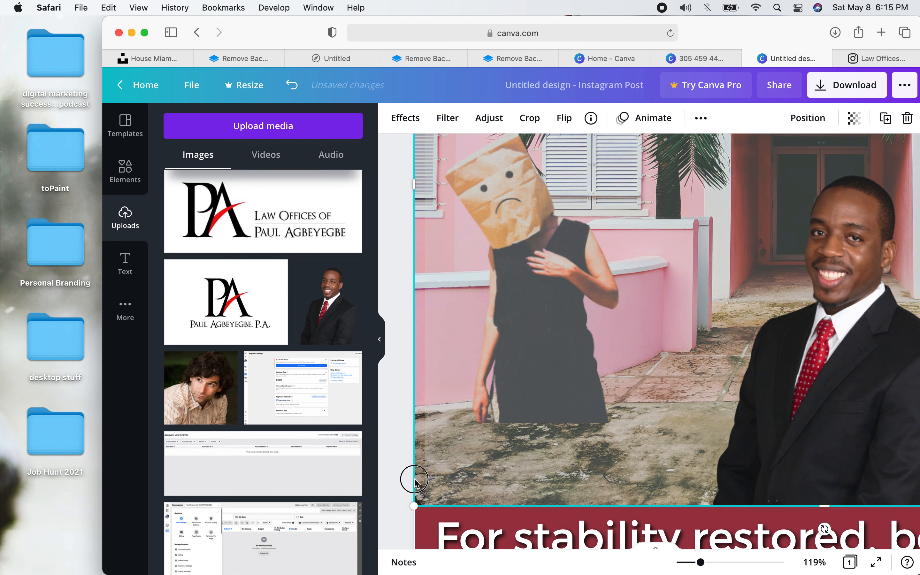
drag(417, 484, 418, 484)
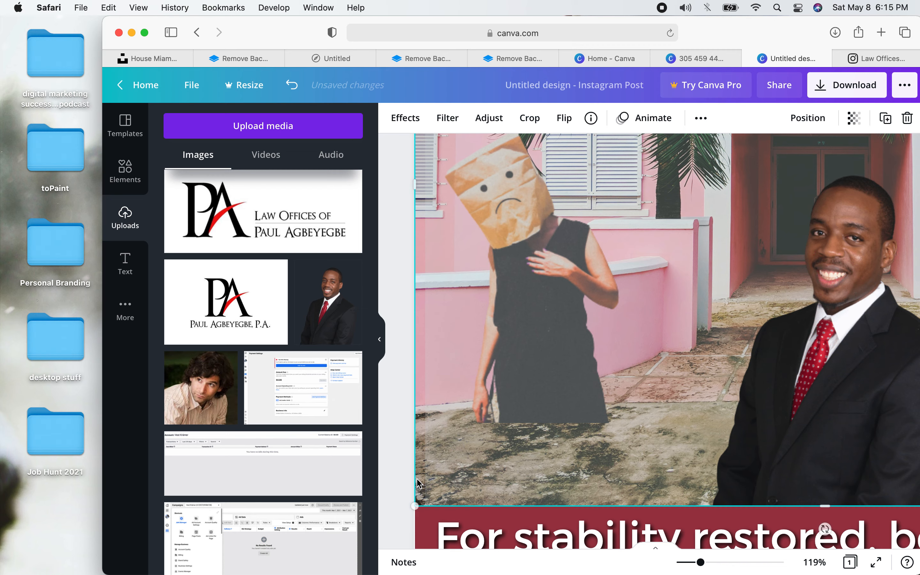
- Adjust the red banner's left edge to line up with the page border
scroll(422, 479, down, 5)
click(428, 478)
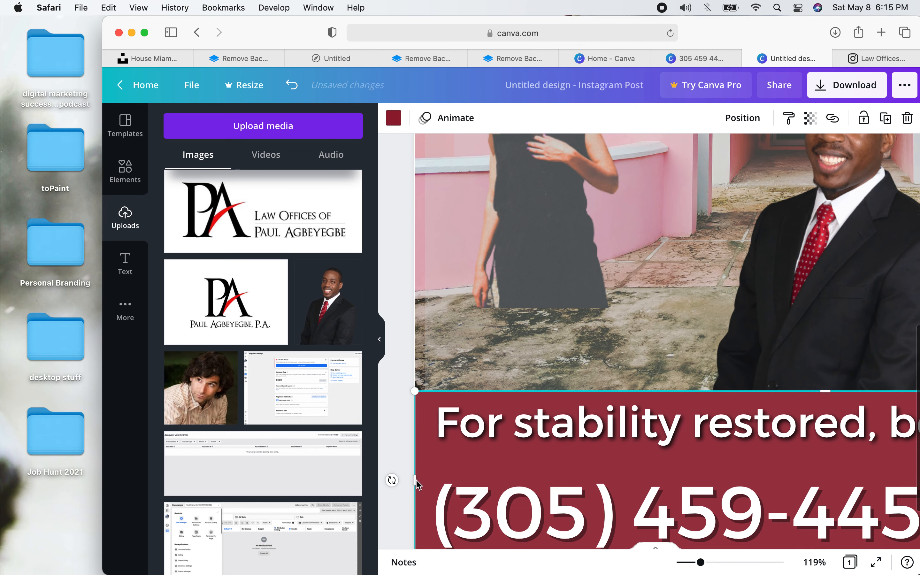
drag(415, 482, 417, 482)
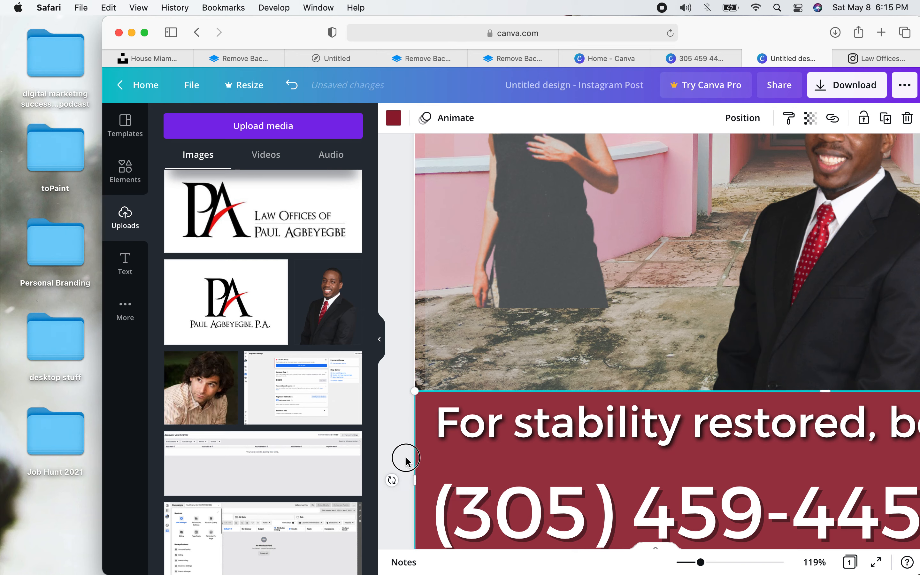
click(393, 423)
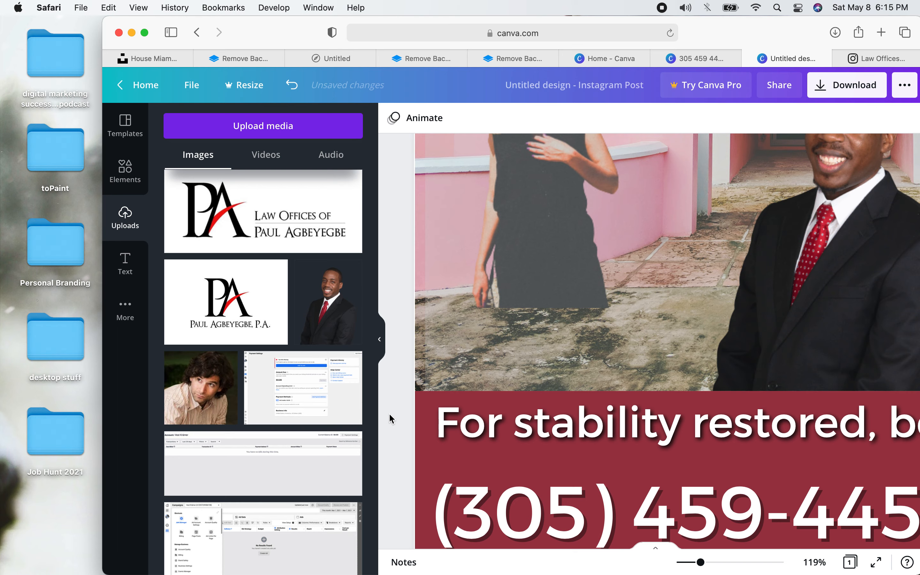
- Inspect how the photo, overlay and red banner line up along both sides of the lower page
scroll(389, 413, down, 5)
scroll(388, 412, right, 2)
scroll(392, 419, right, 8)
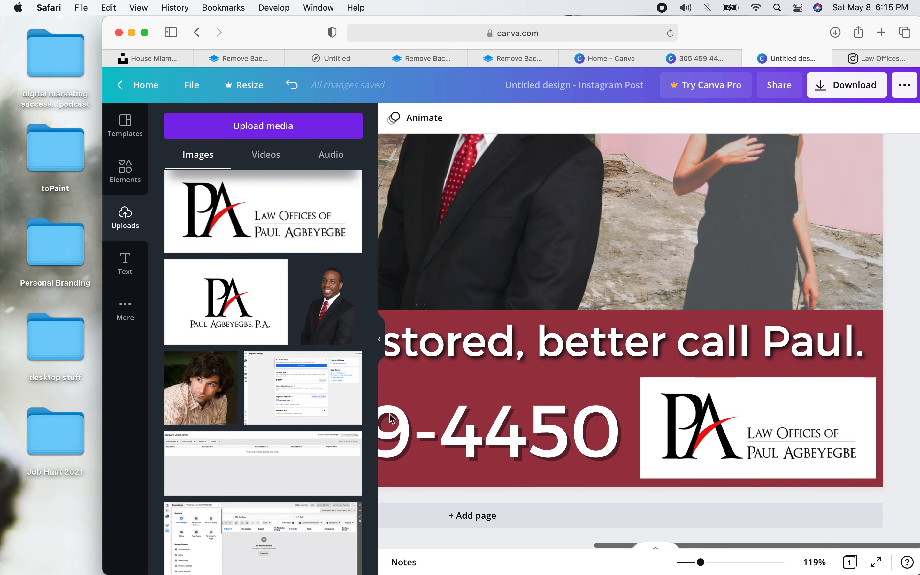
scroll(390, 414, up, 4)
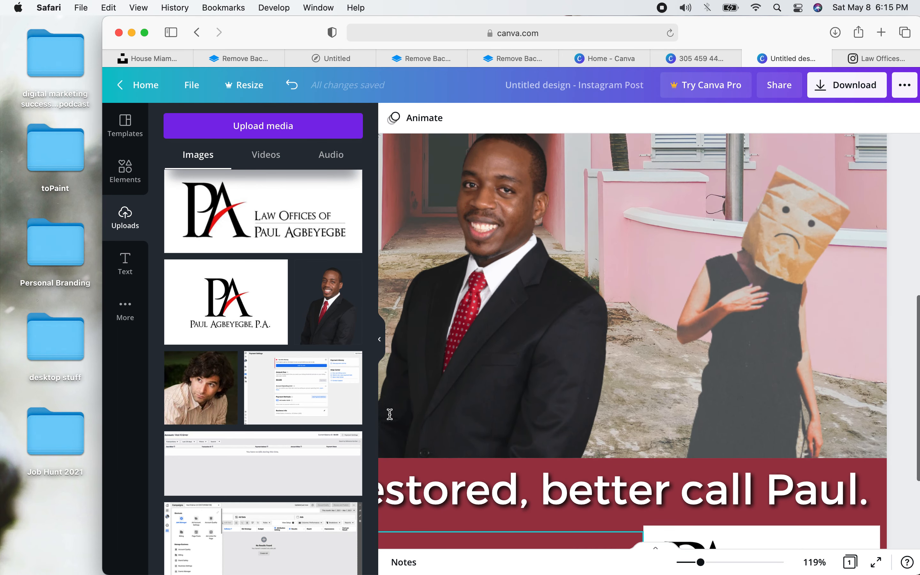
scroll(390, 414, down, 3)
scroll(390, 414, left, 7)
scroll(389, 414, left, 3)
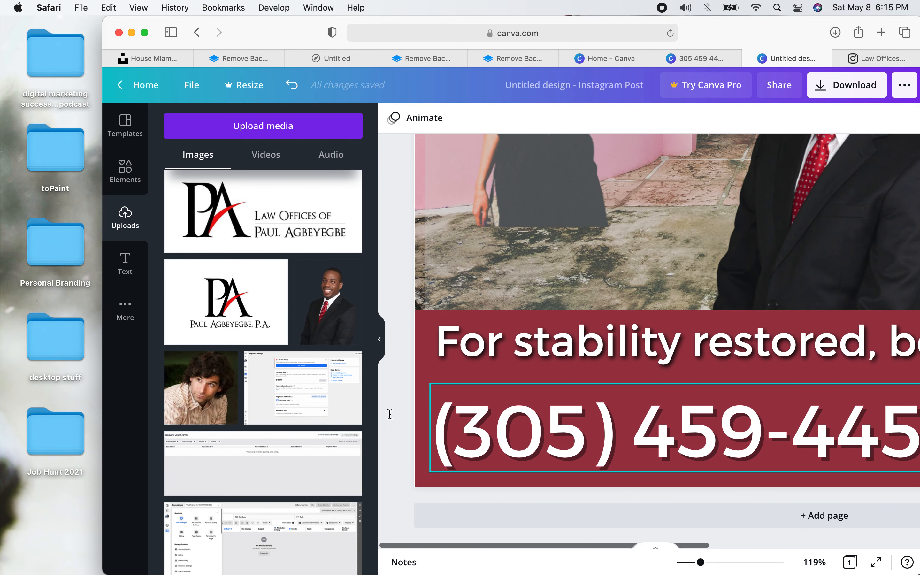
scroll(389, 414, up, 4)
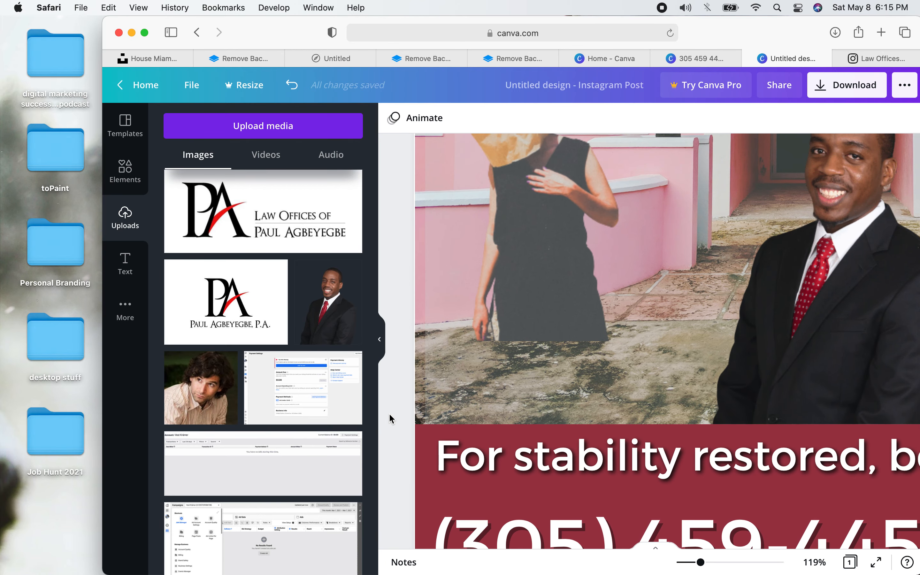
scroll(389, 413, up, 2)
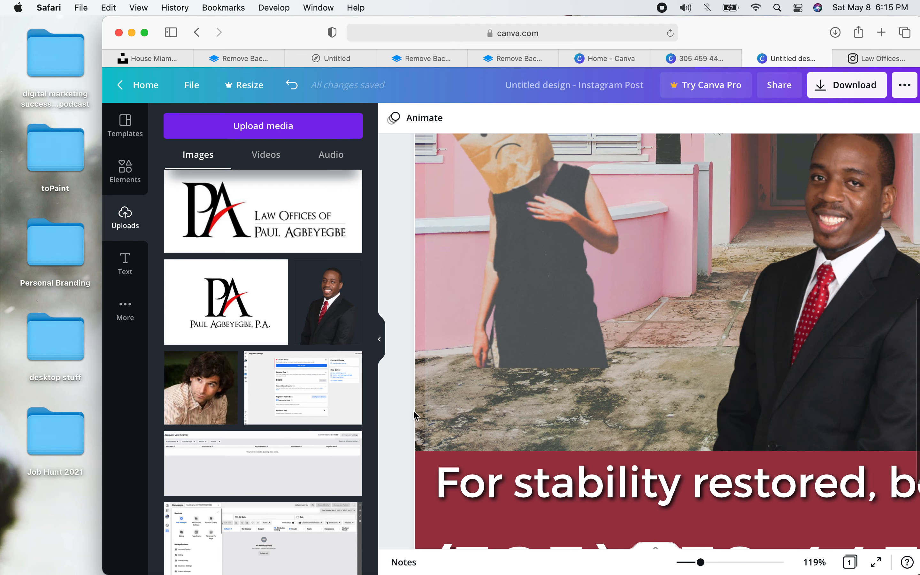
- Extend the pale overlay's left edge out to the page border
click(493, 377)
drag(426, 272, 418, 272)
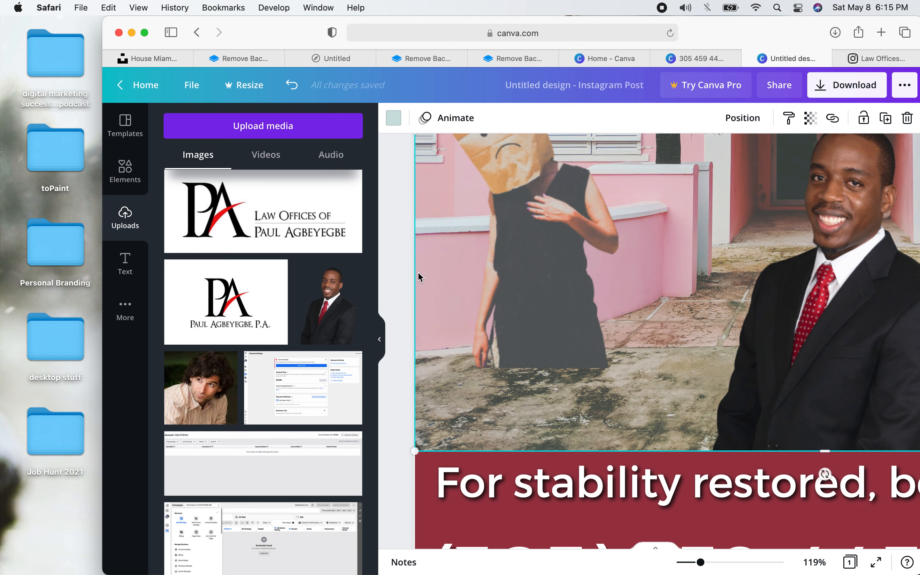
click(404, 291)
scroll(594, 377, right, 8)
scroll(594, 378, left, 8)
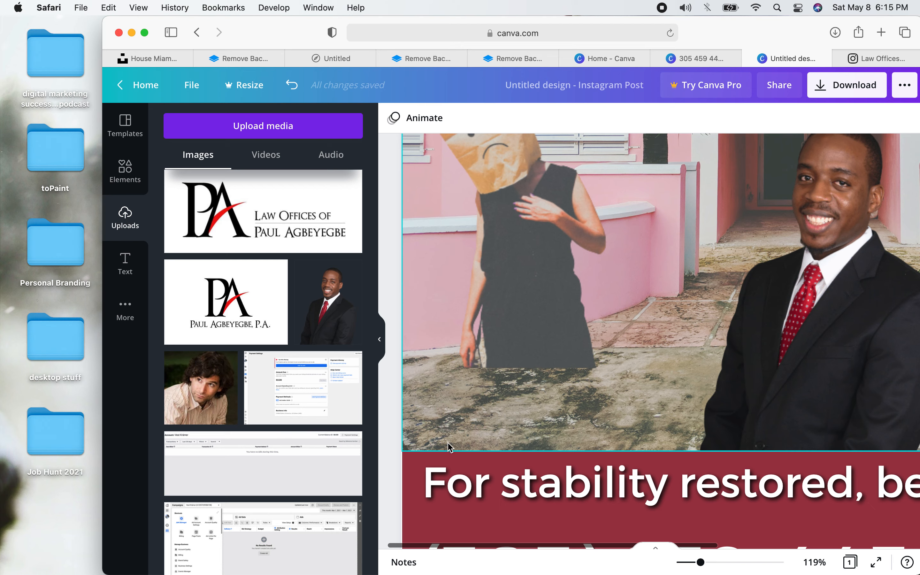
- Lower the left paper-bag figure so its base meets the red banner's upper edge
click(402, 344)
drag(402, 345, 398, 419)
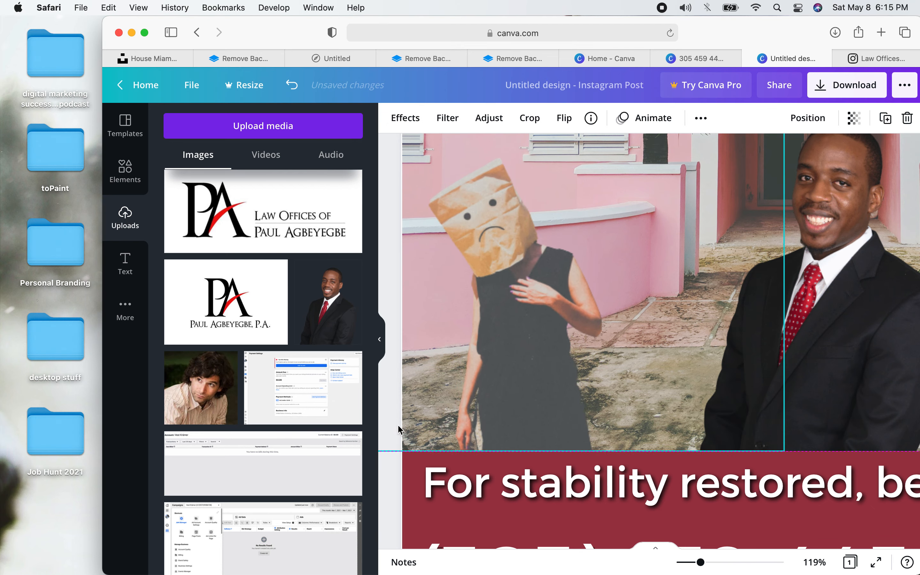
click(387, 476)
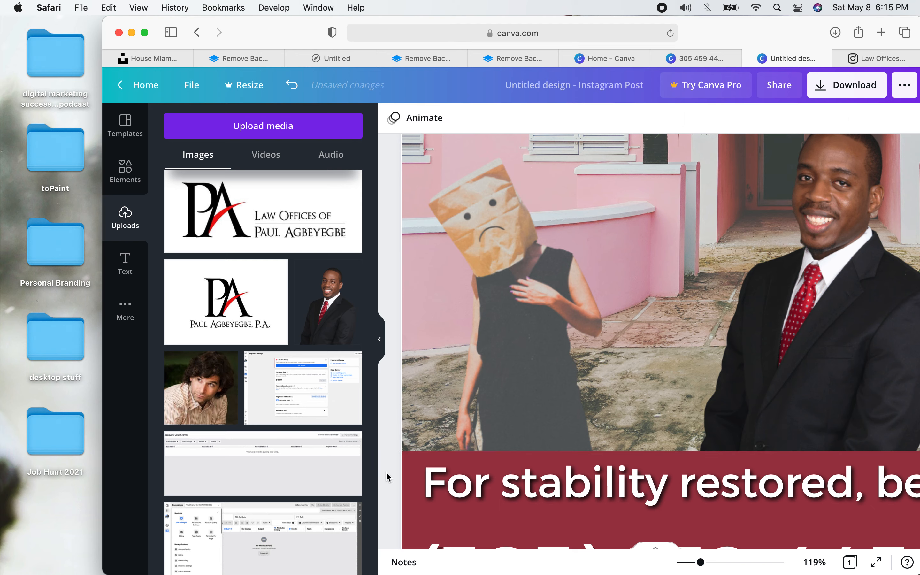
- Shift the left paper-bag figure slightly up and right, and nudge the pale overlay's left edge outward at the page border
click(408, 408)
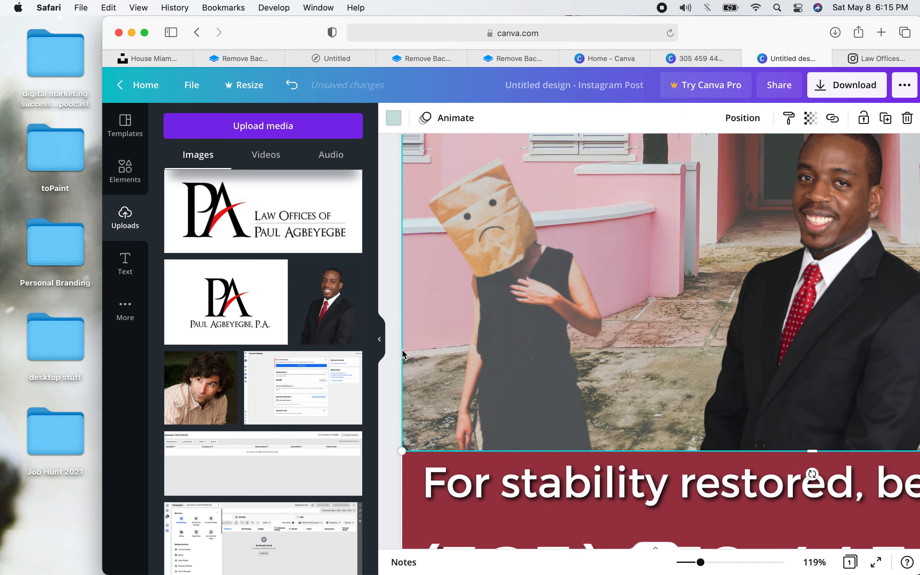
drag(402, 349, 406, 318)
click(409, 441)
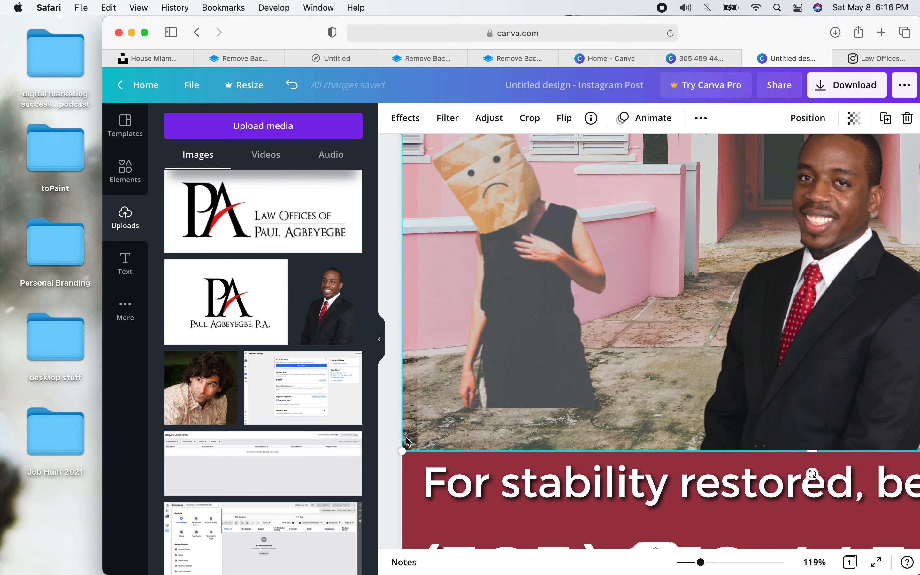
drag(402, 437, 400, 436)
click(394, 433)
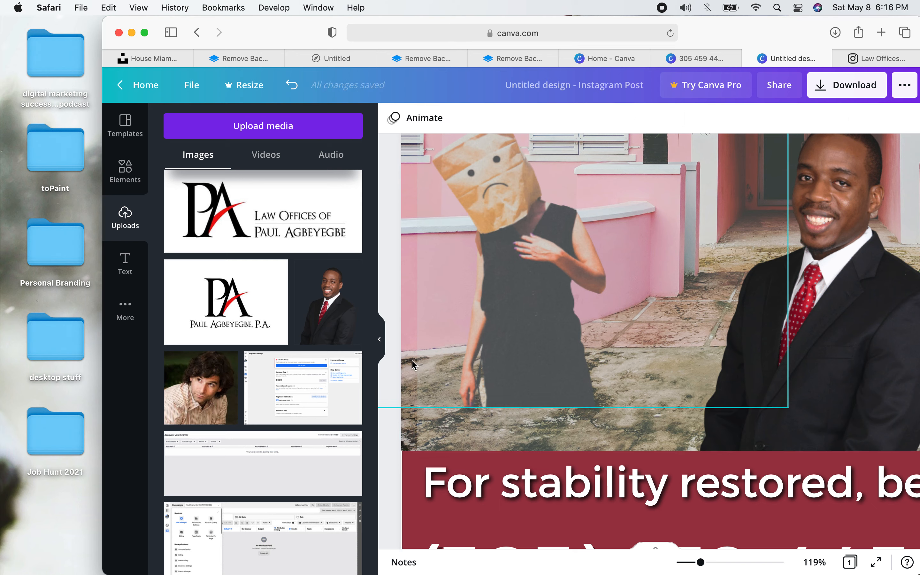
- Lower the left paper-bag-headed figure so it meets the red banner, and fit the banner's left edge to the page
drag(412, 361, 405, 395)
click(433, 391)
click(406, 481)
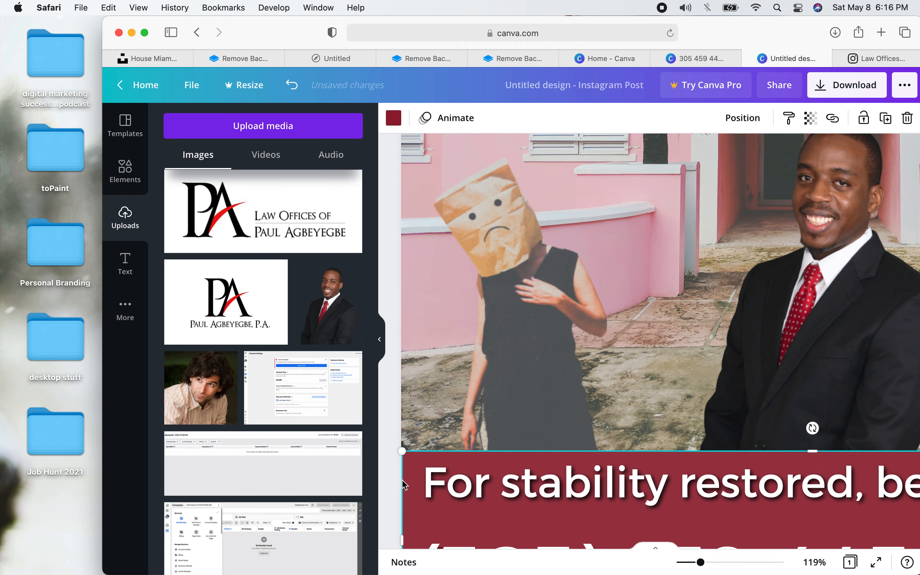
drag(401, 481, 400, 480)
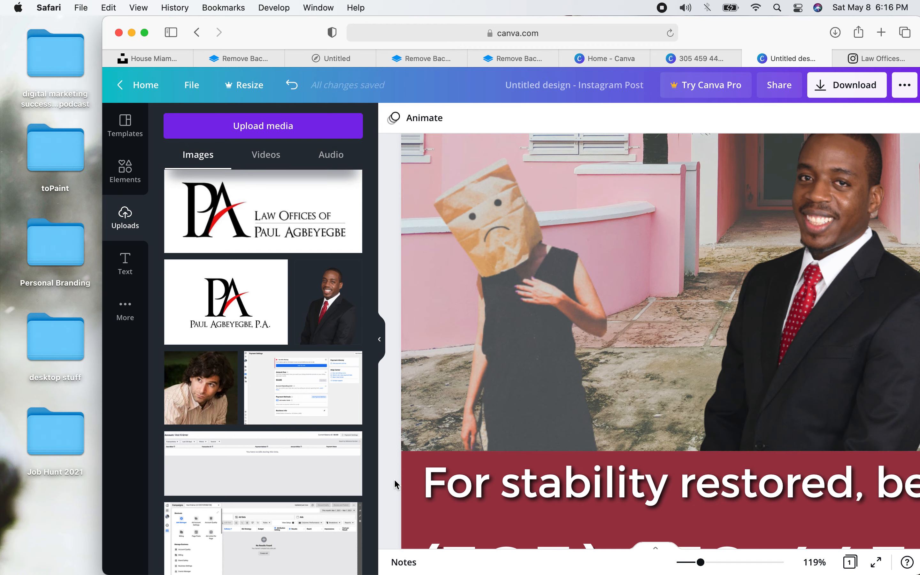
- Shift the suited man slightly left between the two paper-bag-headed figures, keeping him on the red banner
scroll(383, 458, down, 5)
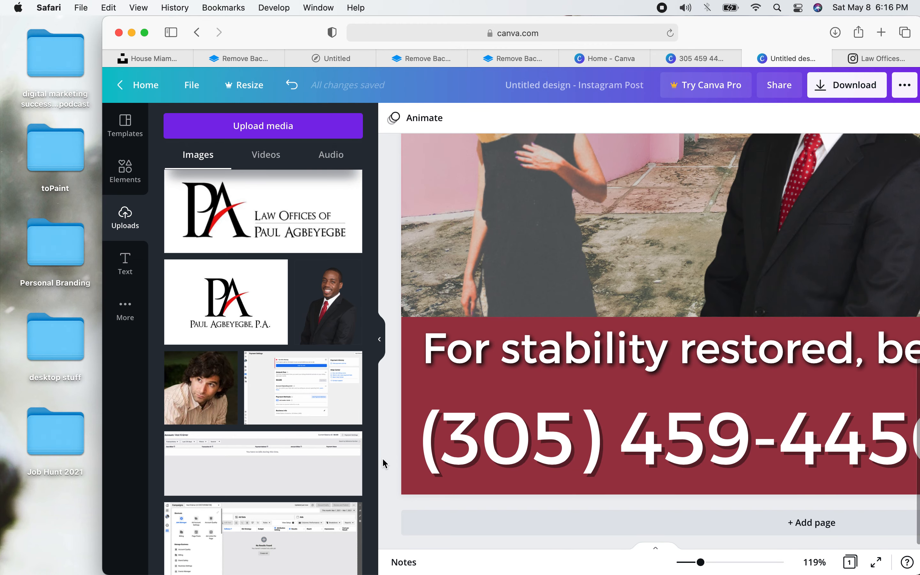
scroll(383, 460, up, 3)
scroll(383, 460, right, 8)
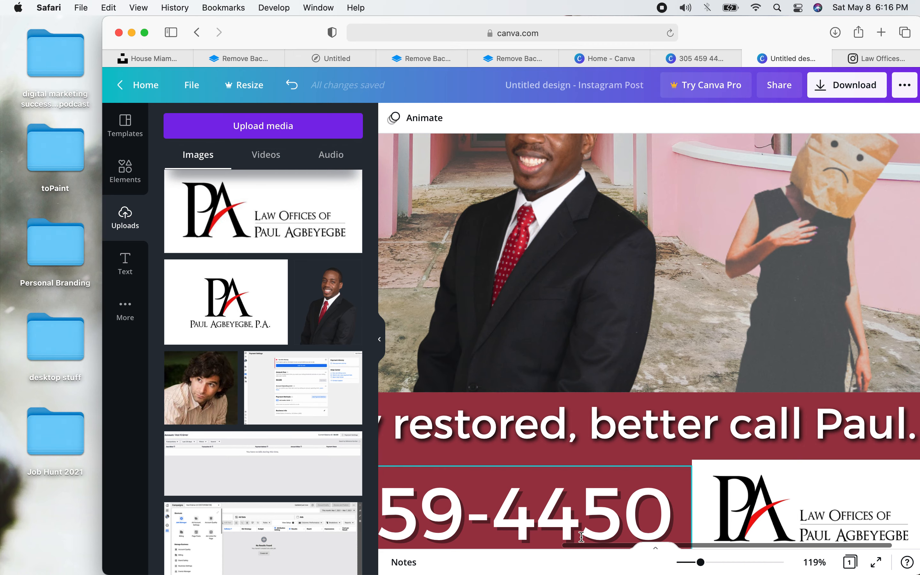
drag(701, 563, 689, 565)
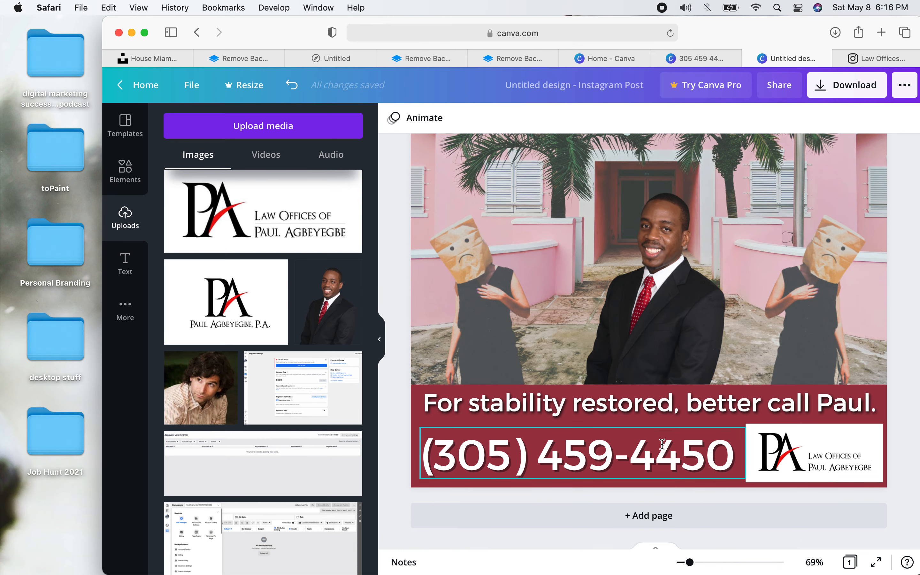
scroll(662, 443, up, 3)
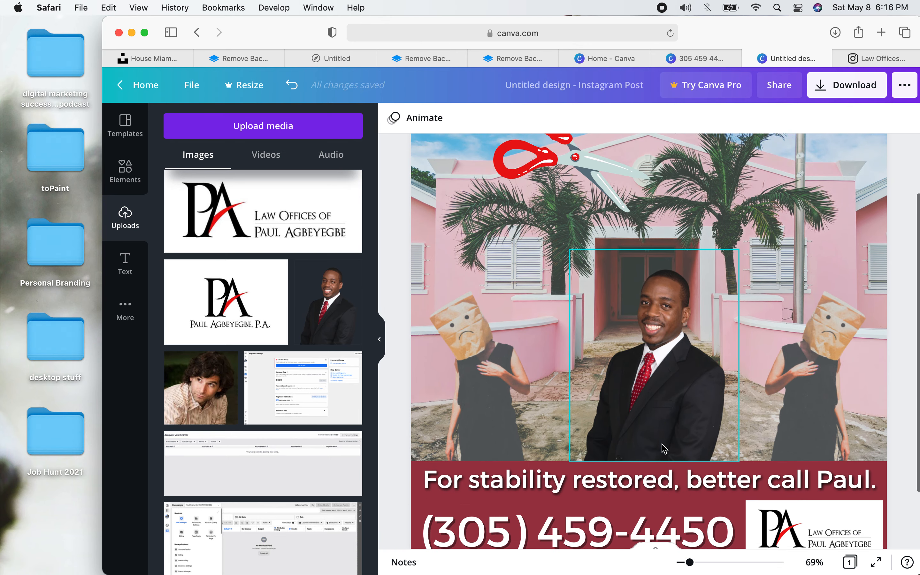
drag(690, 563, 686, 564)
scroll(604, 373, up, 2)
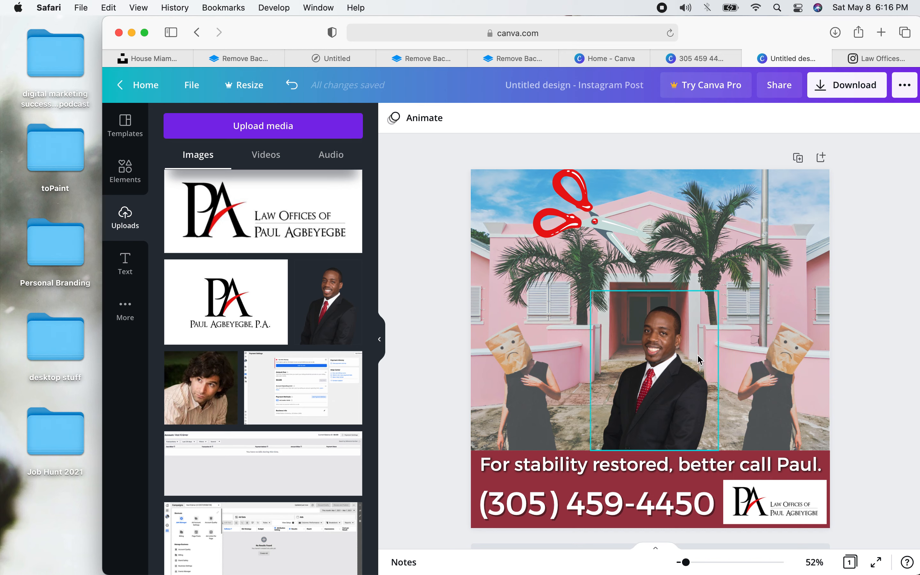
drag(677, 388, 675, 395)
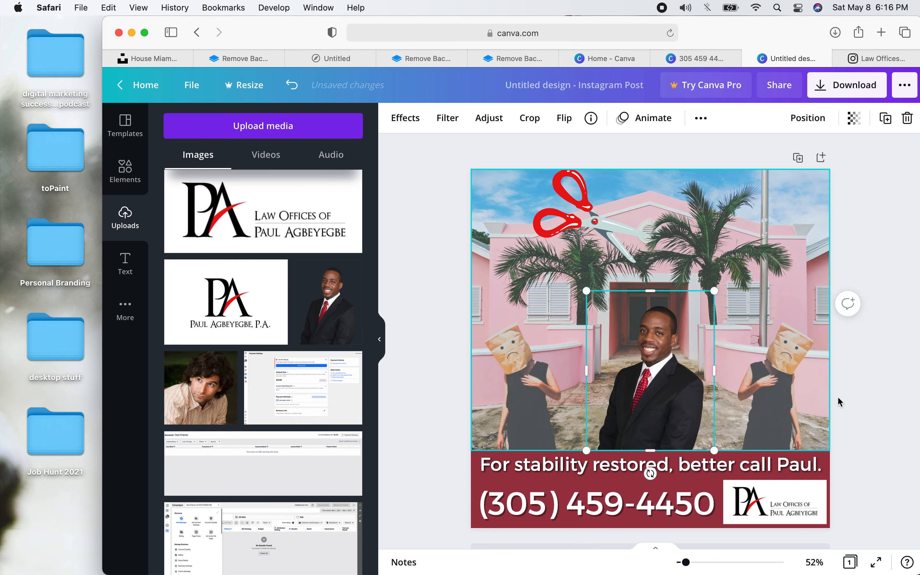
click(851, 398)
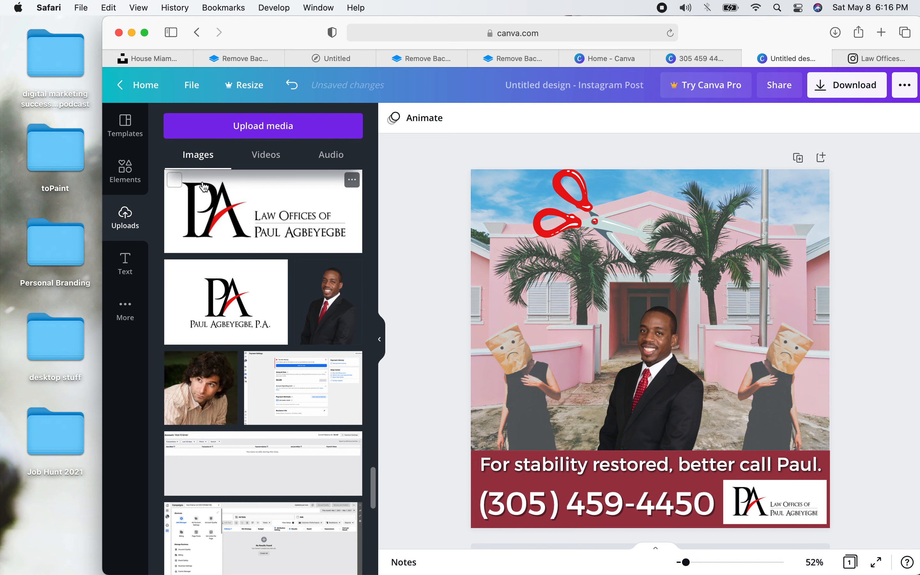
- Search the elements for "dotted line" and add the thick dashed line to the design
scroll(203, 186, up, 10)
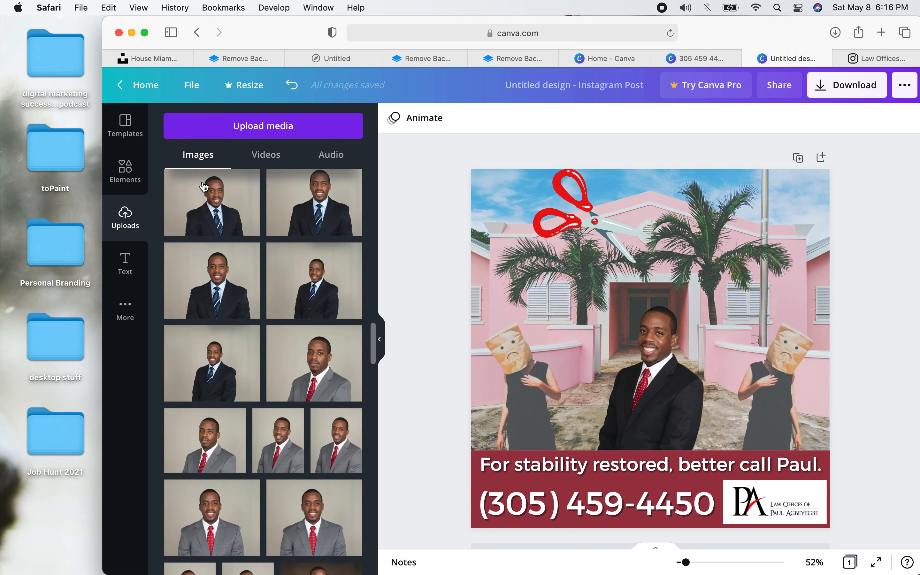
scroll(203, 186, up, 10)
click(124, 173)
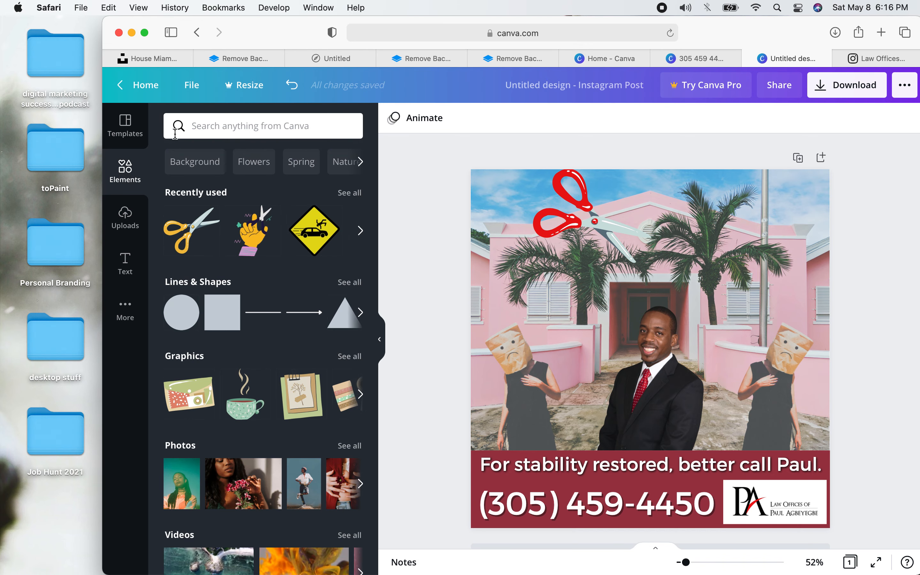
click(205, 133)
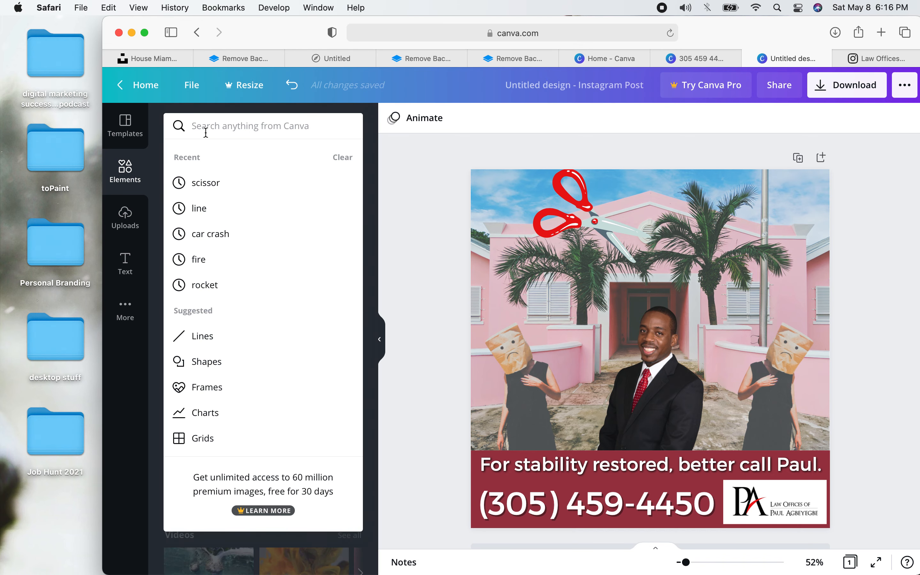
text(dotted)
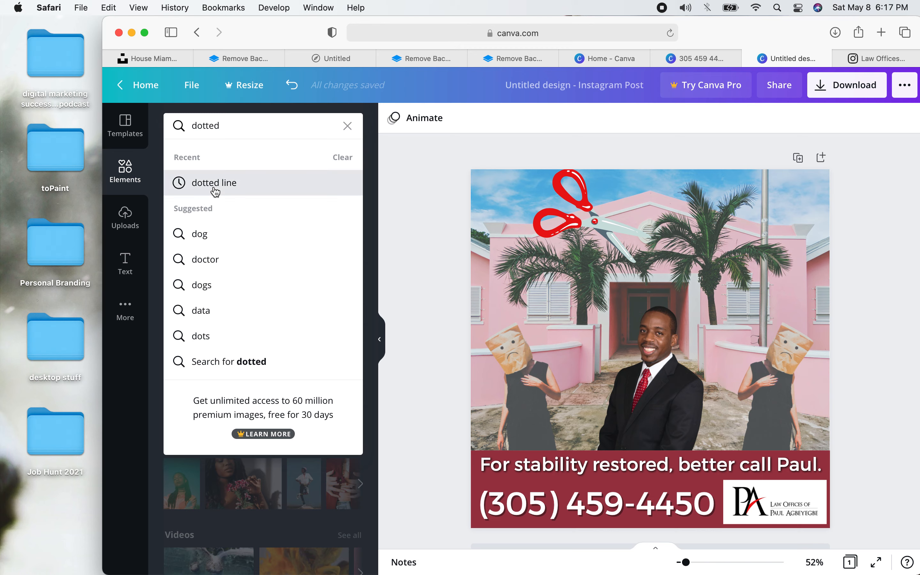
click(216, 184)
click(545, 237)
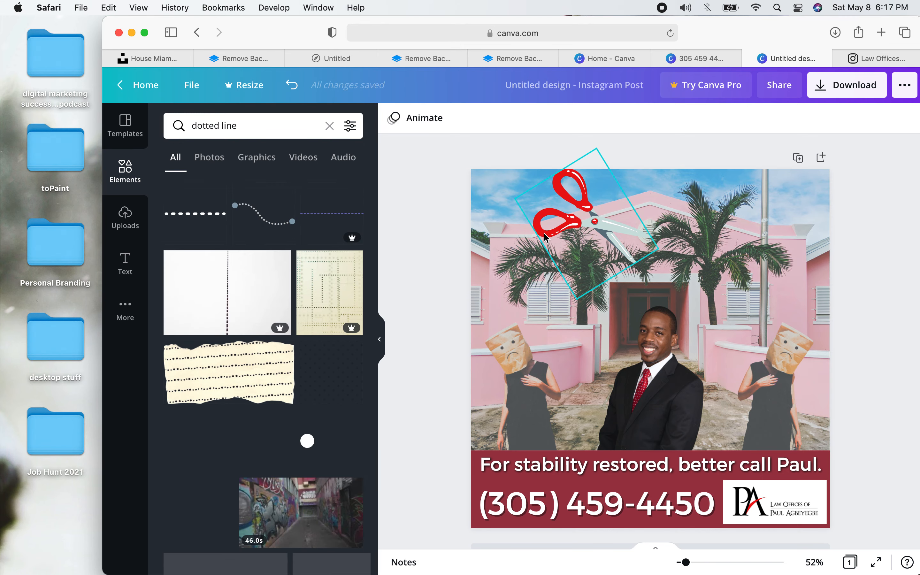
click(196, 216)
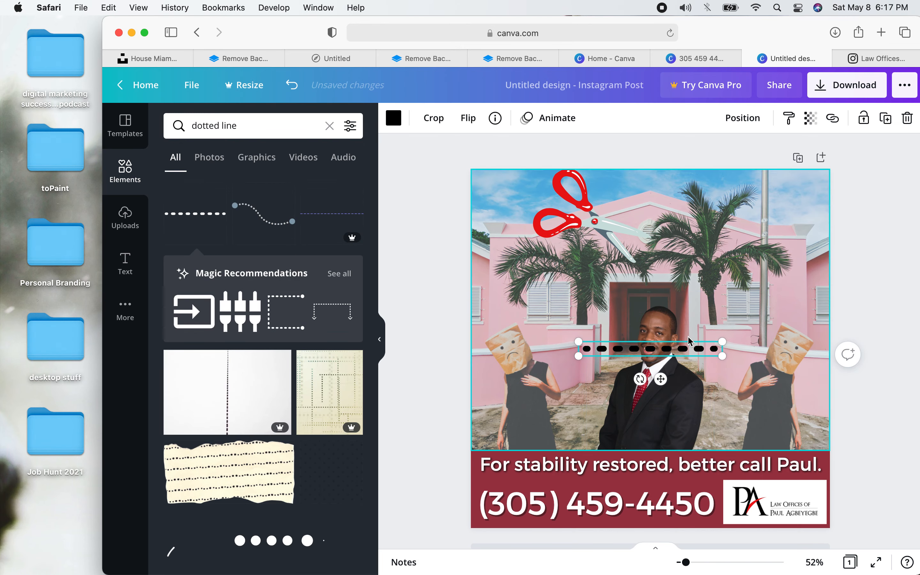
- Rotate the dashed line to vertical and place it above the suited man's head, beside the scissor blades
drag(702, 348, 682, 236)
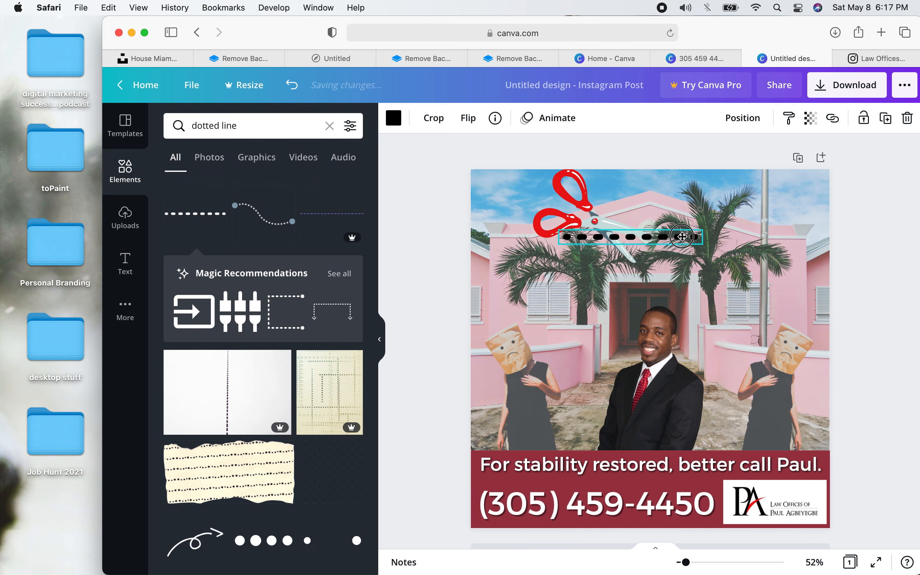
drag(620, 267, 745, 245)
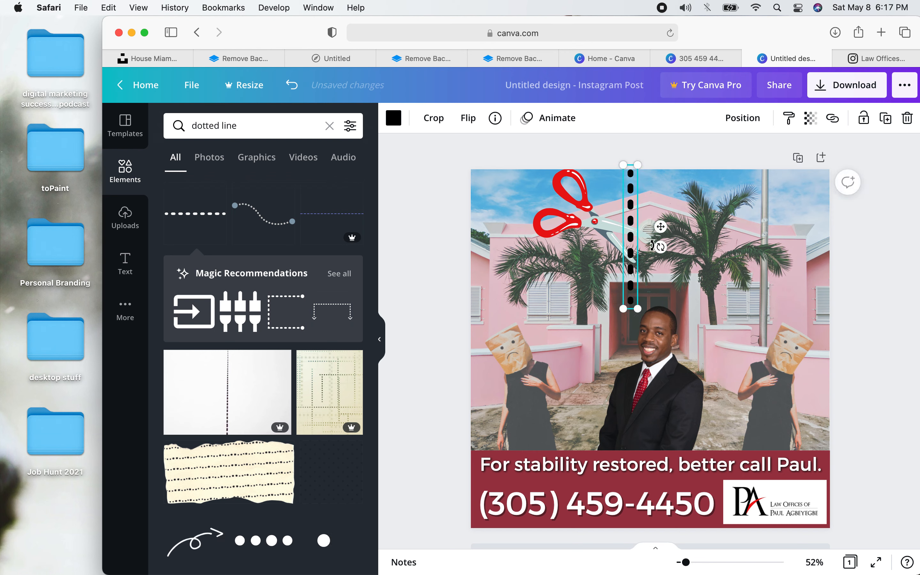
drag(630, 259, 654, 260)
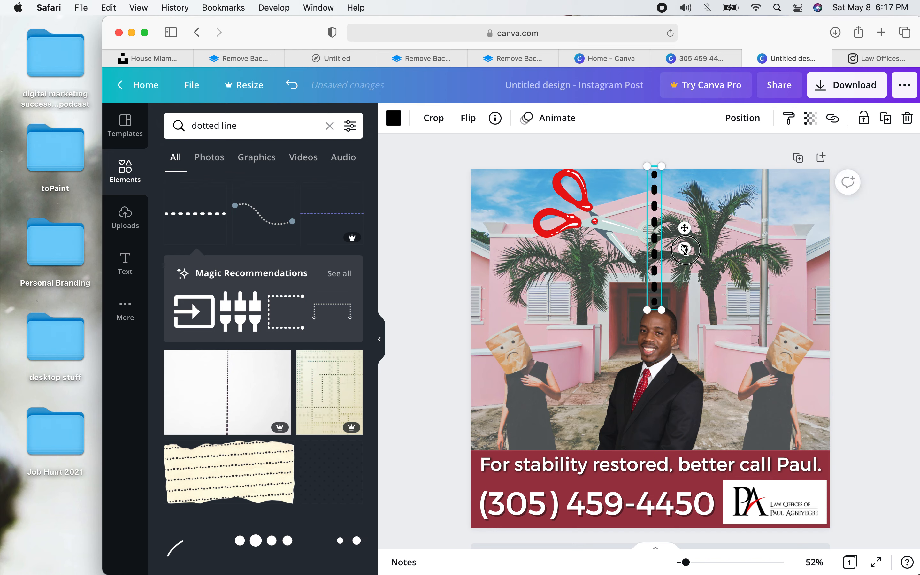
click(739, 271)
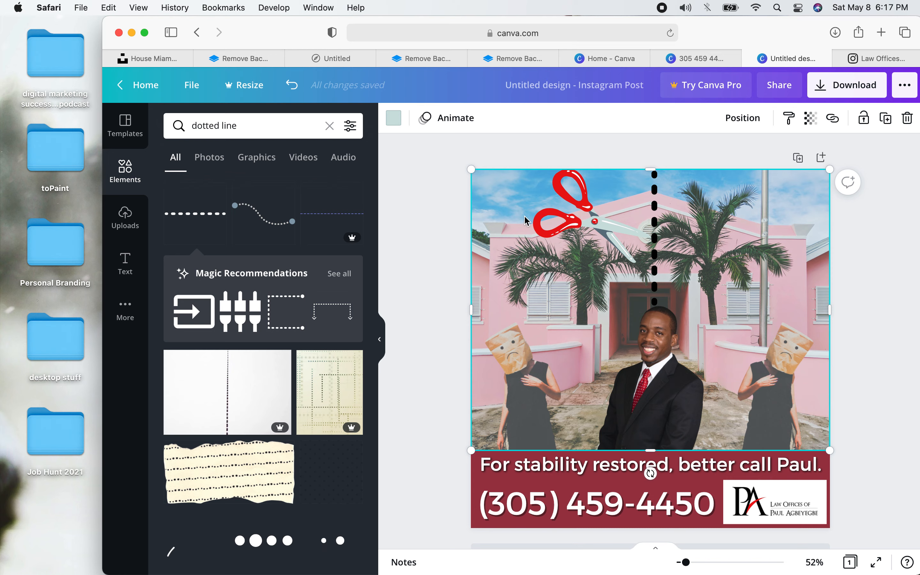
- Shrink the red scissors and position them near the page's upper edge with the blades pointing at the dashed line
click(565, 218)
drag(596, 149, 595, 204)
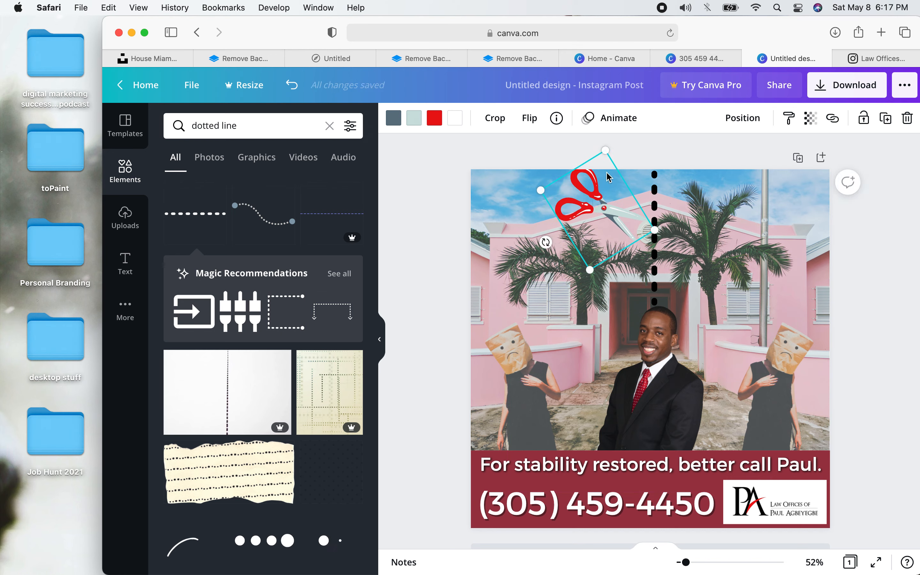
drag(604, 151, 599, 185)
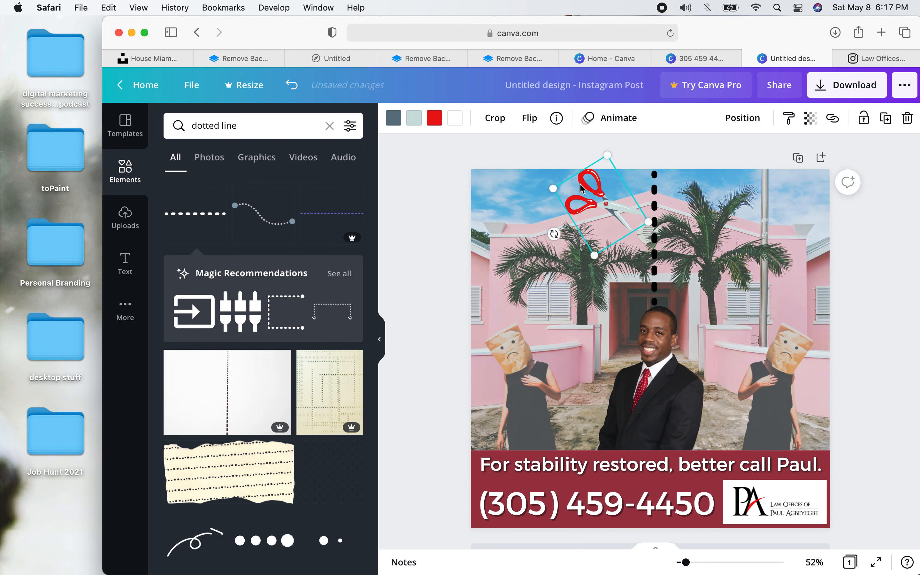
click(419, 201)
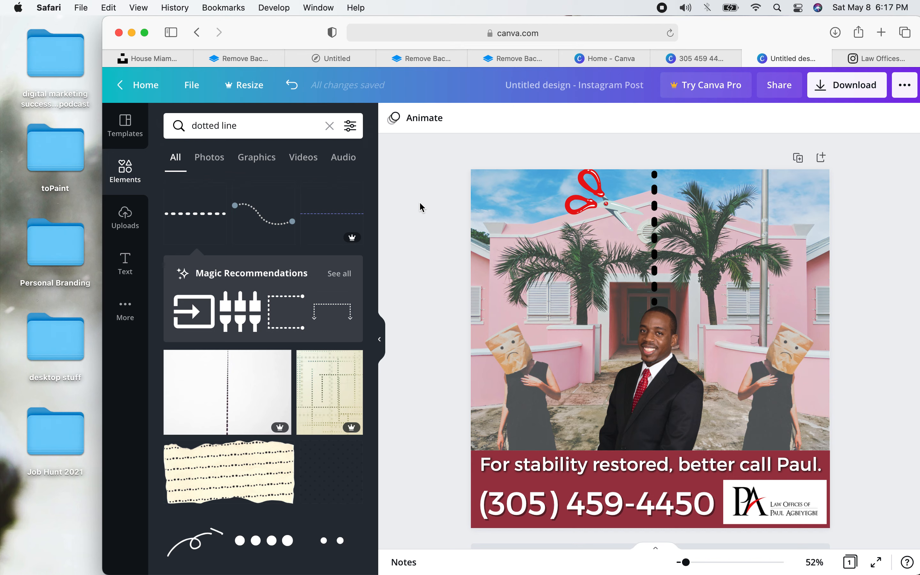
- Search the elements for "rip" and add the free, diagonal white torn-paper strip to the design
double_click(212, 129)
triple_click(212, 128)
text(rip)
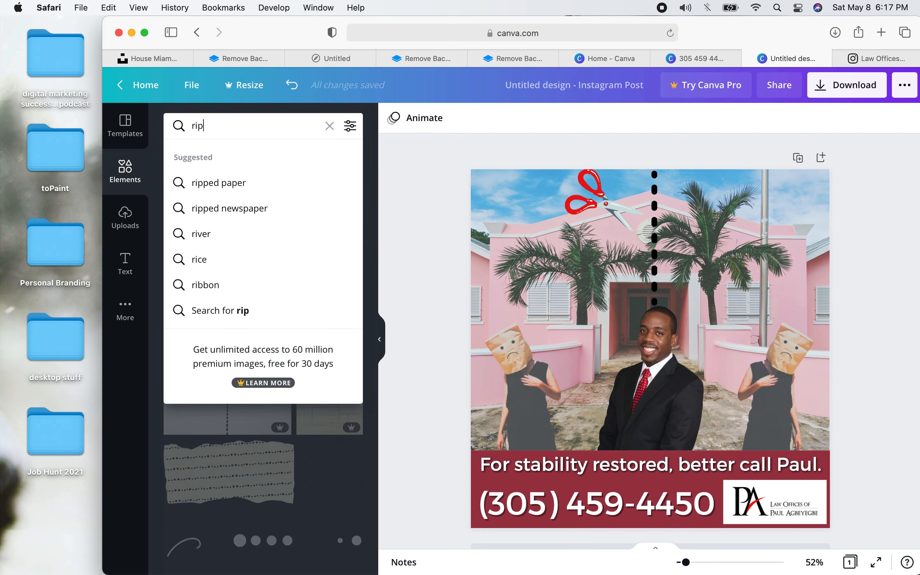
key(Return)
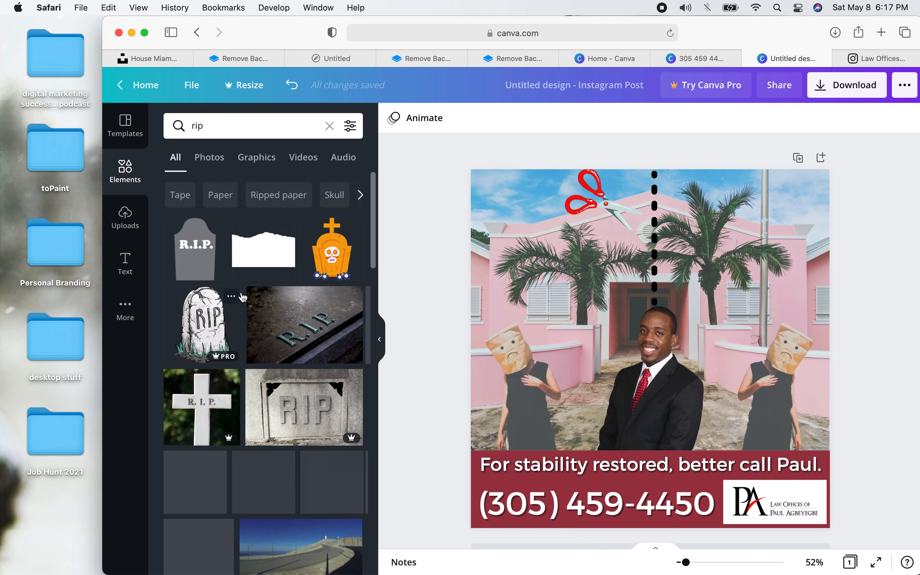
scroll(243, 297, down, 6)
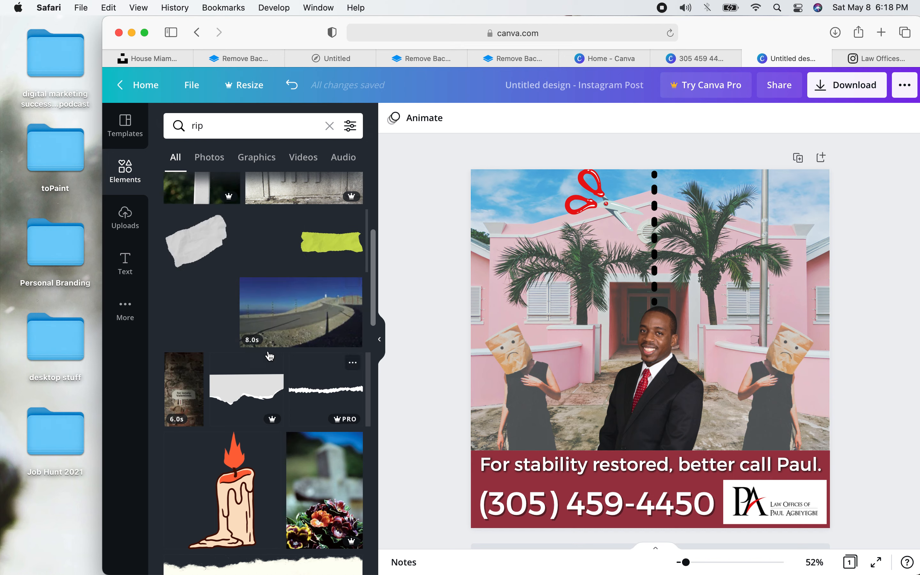
scroll(253, 344, down, 3)
scroll(252, 344, down, 10)
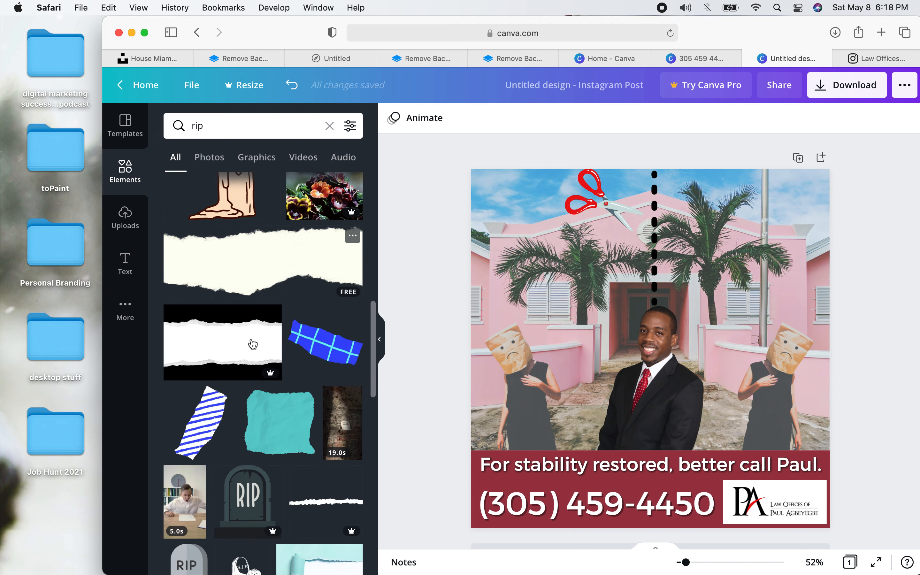
scroll(252, 344, down, 7)
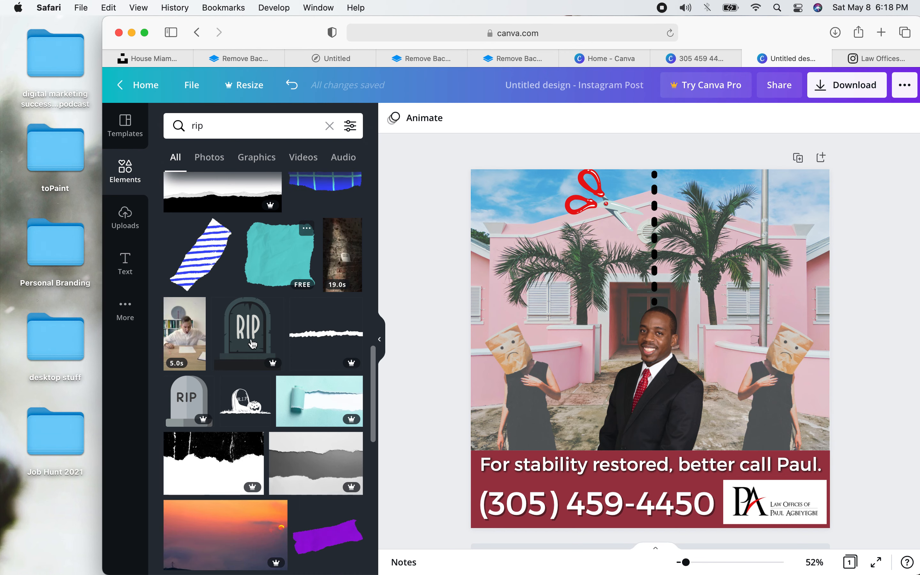
scroll(253, 343, down, 9)
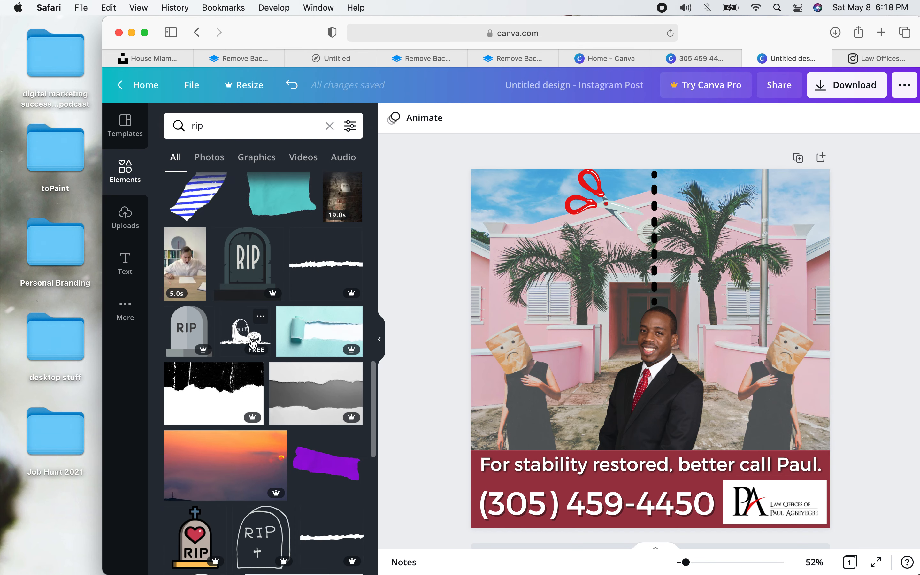
scroll(253, 344, down, 13)
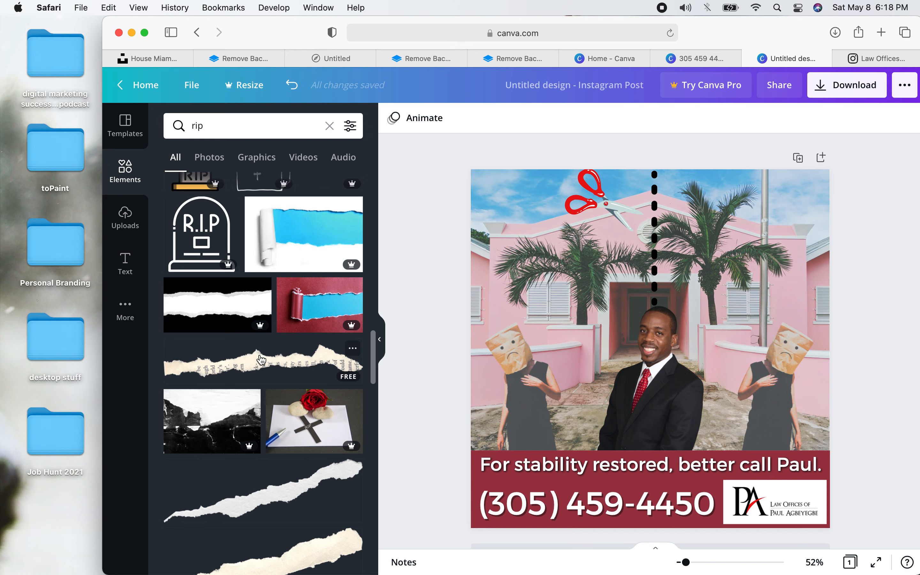
scroll(262, 360, down, 9)
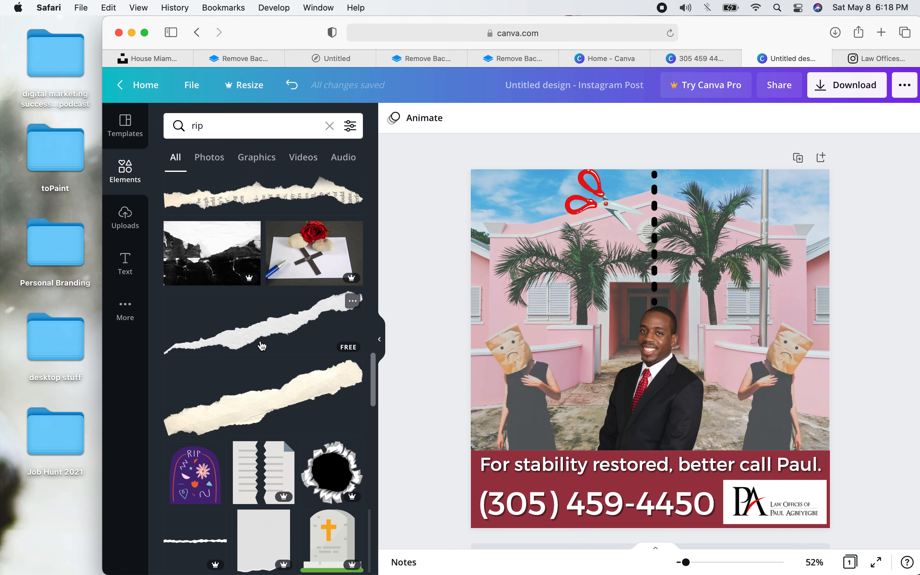
click(262, 345)
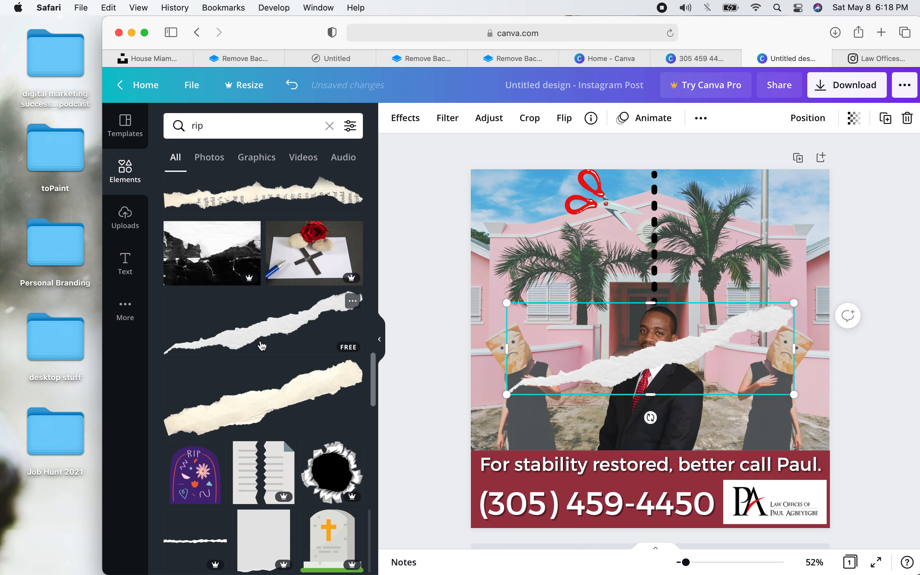
- Rotate the torn-paper strip to vertical along the dashed line and send it backward behind the line and the suited man
drag(651, 419, 715, 367)
drag(655, 332, 653, 294)
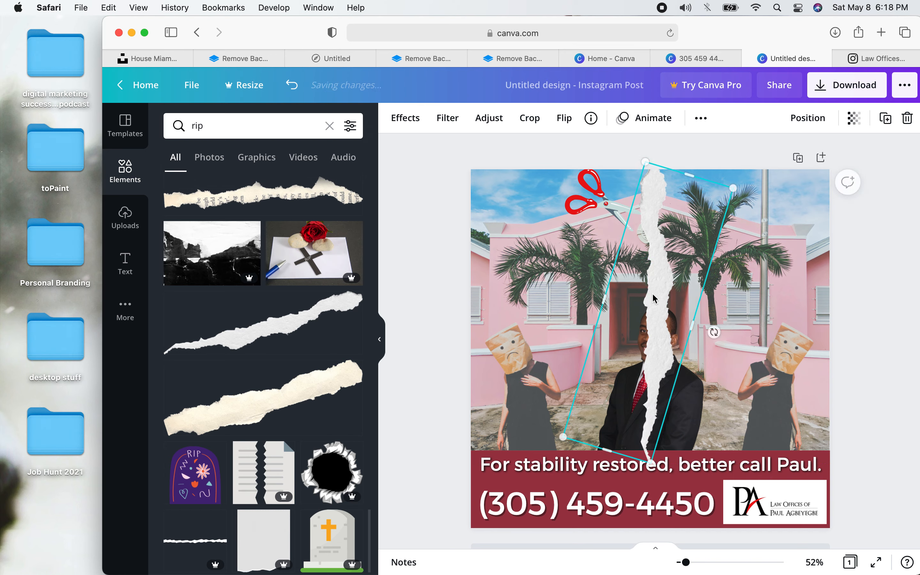
right_click(655, 265)
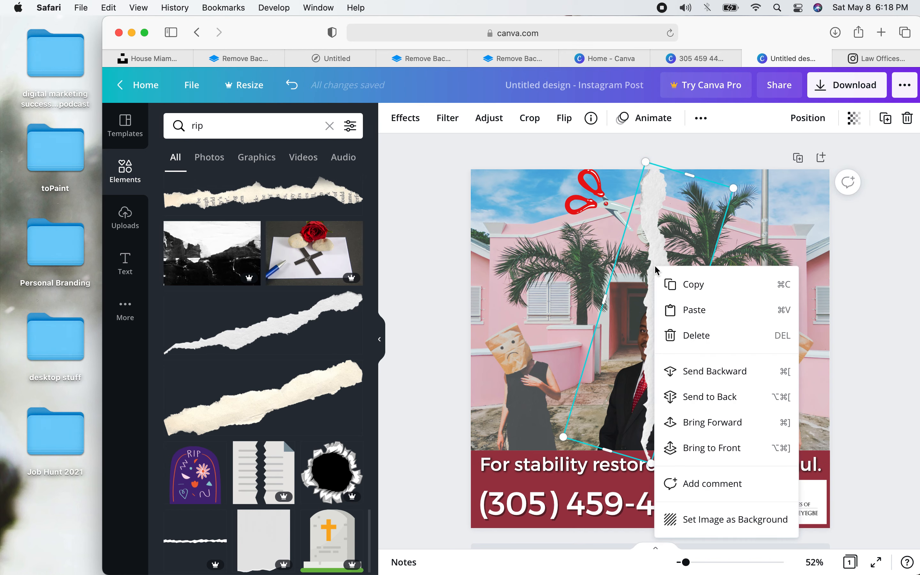
click(684, 379)
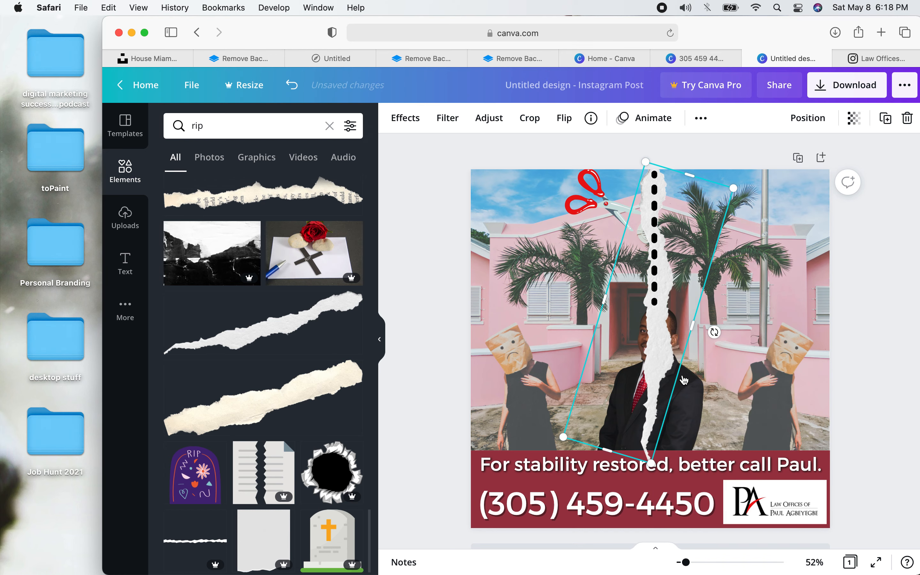
right_click(655, 346)
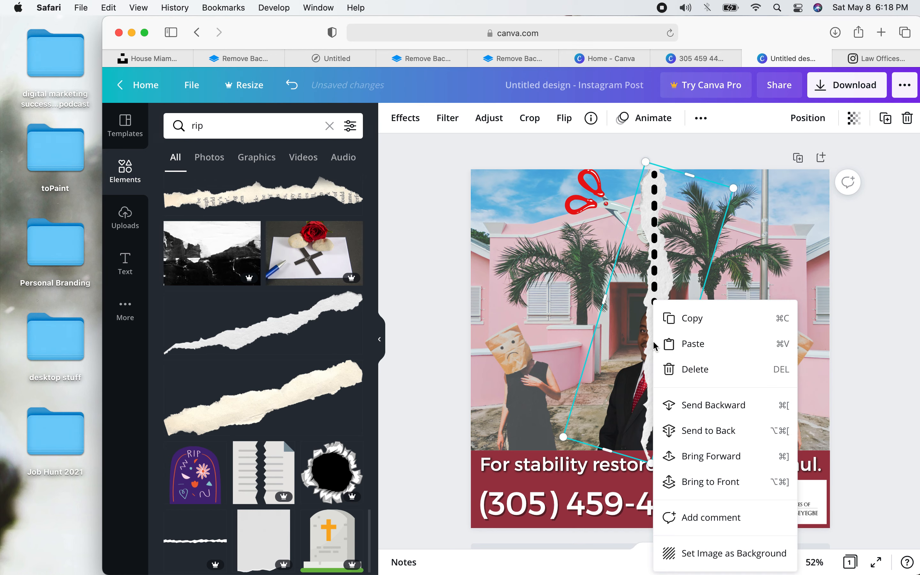
click(687, 409)
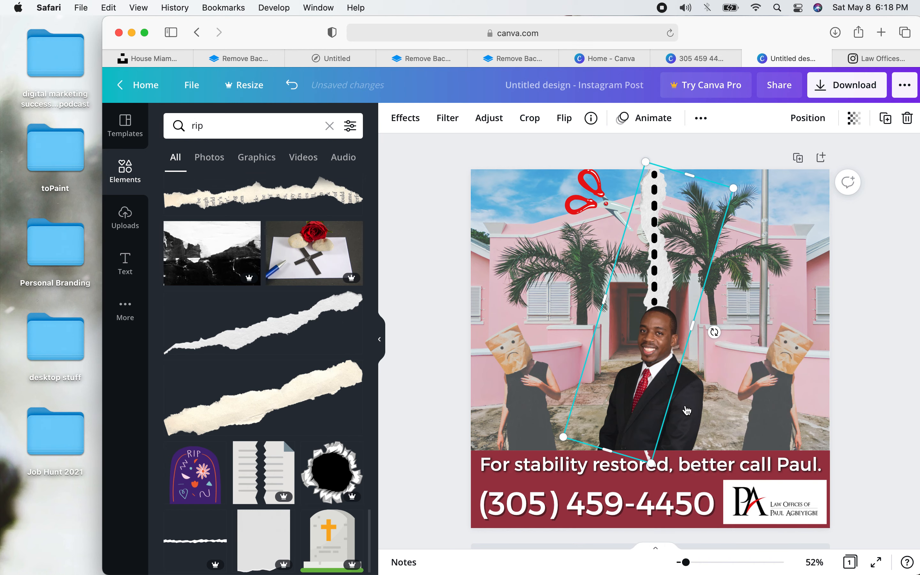
- Delete the torn-paper strip from behind the dashed line
click(424, 239)
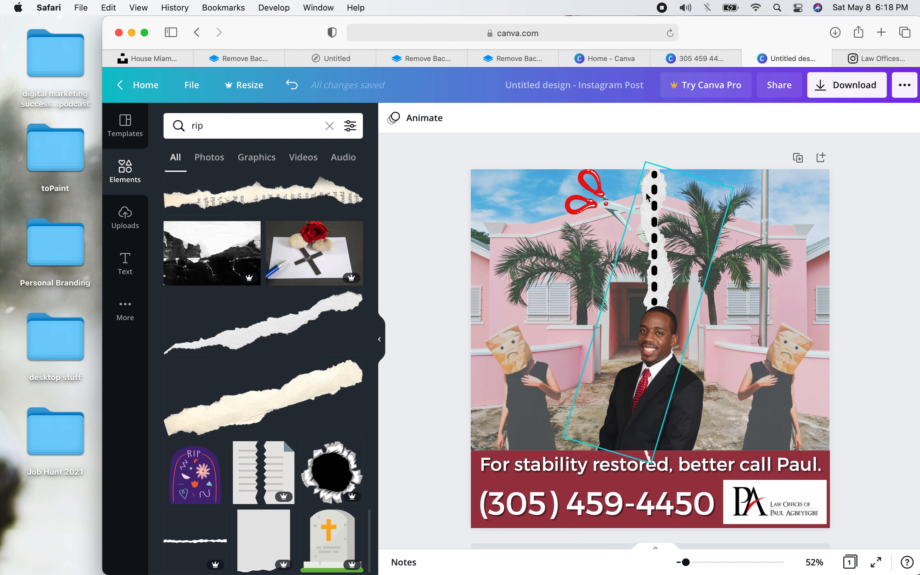
click(672, 218)
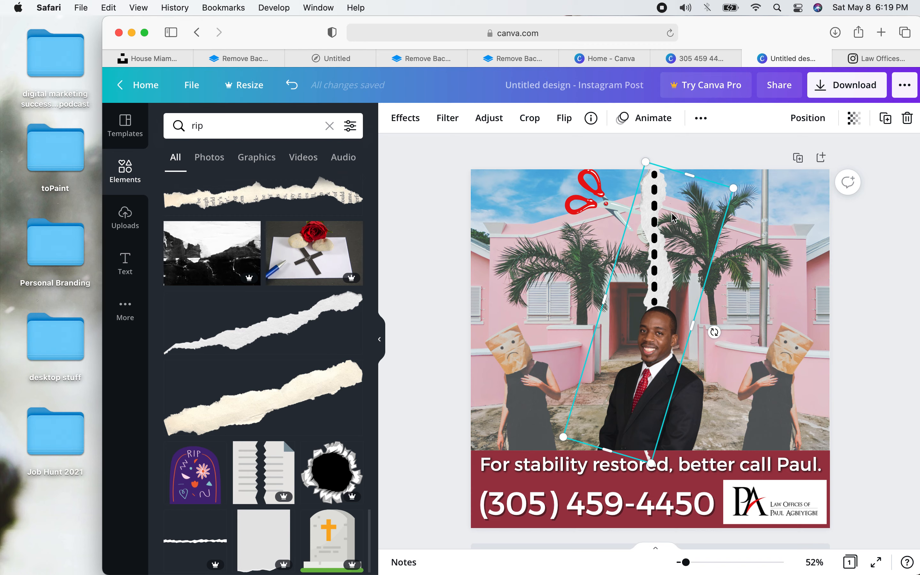
key(BackSpace)
- Search the elements for "tear" and look through the results for a paper-tear graphic
click(258, 122)
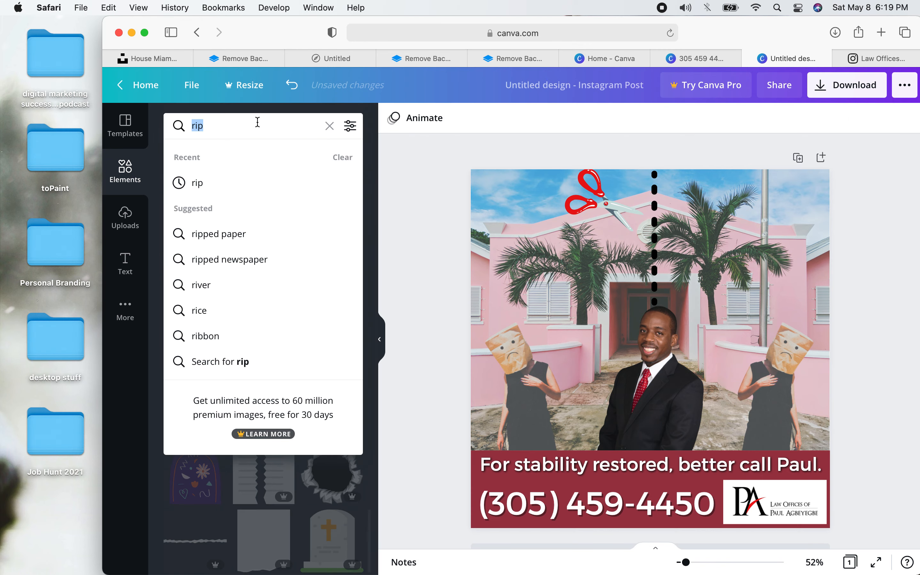
text(tear)
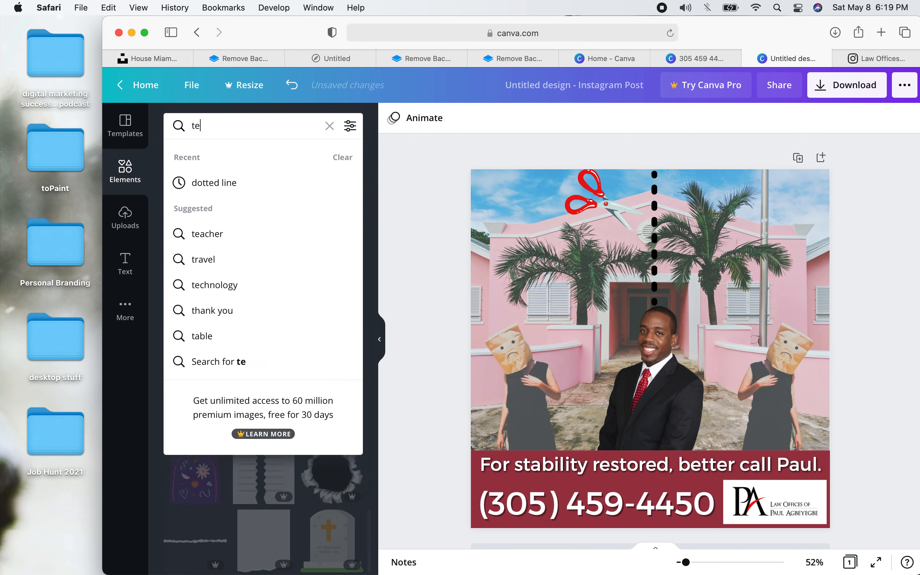
key(Return)
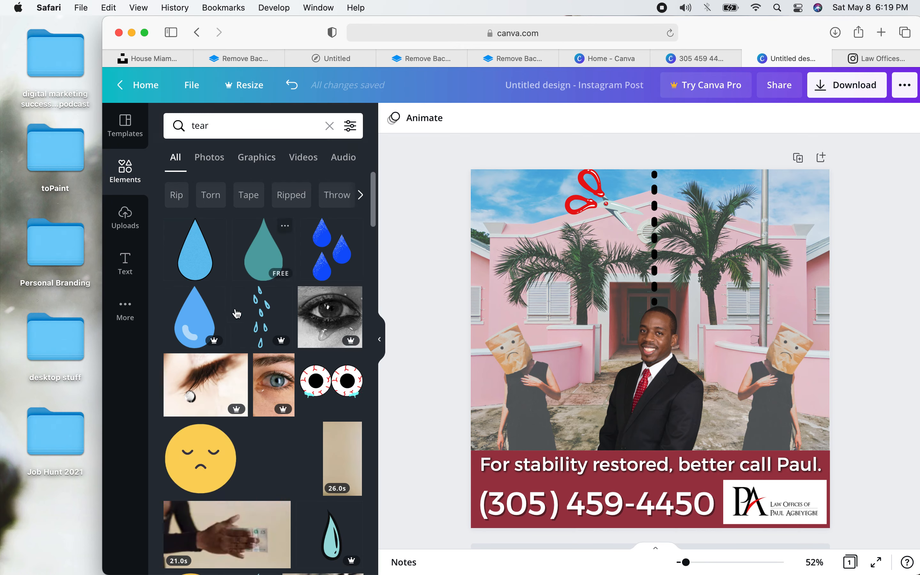
scroll(236, 314, down, 10)
scroll(237, 314, down, 1)
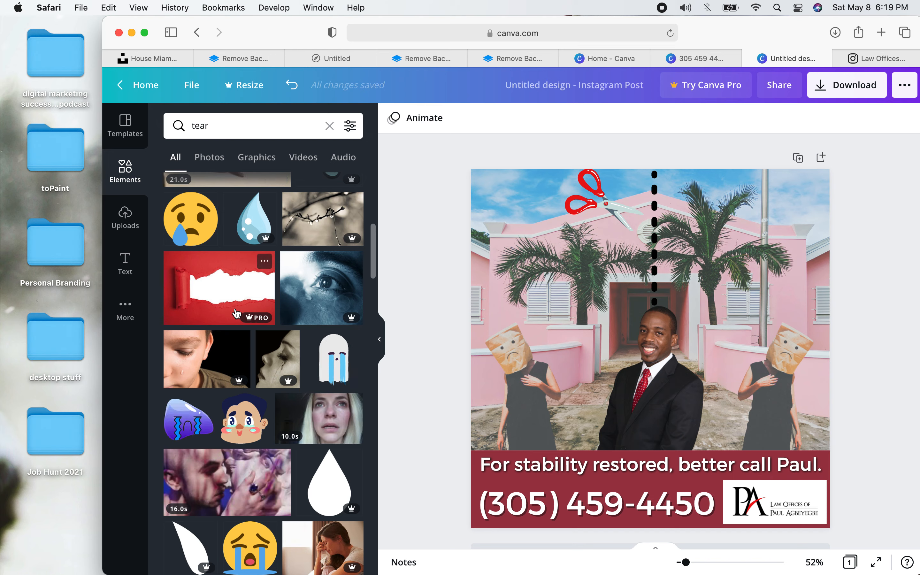
scroll(237, 314, down, 5)
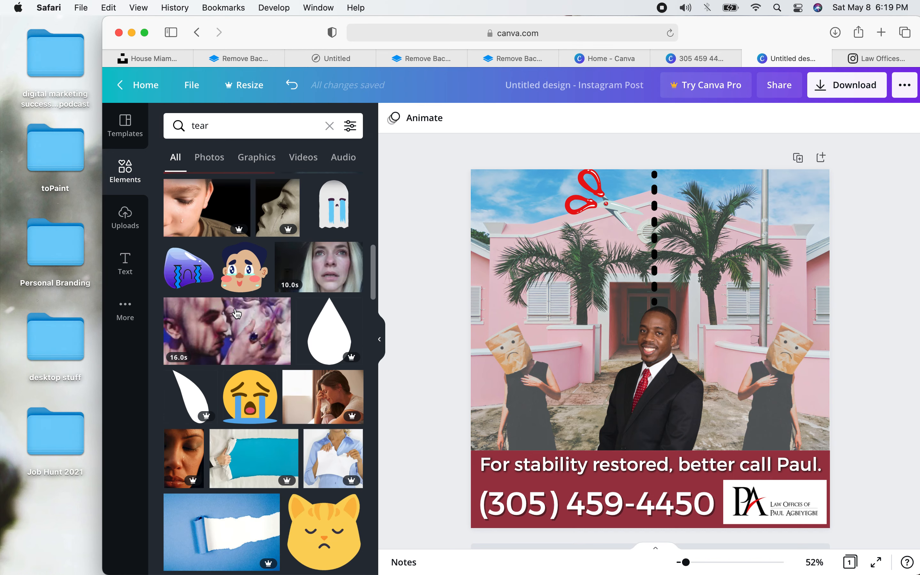
scroll(237, 313, down, 6)
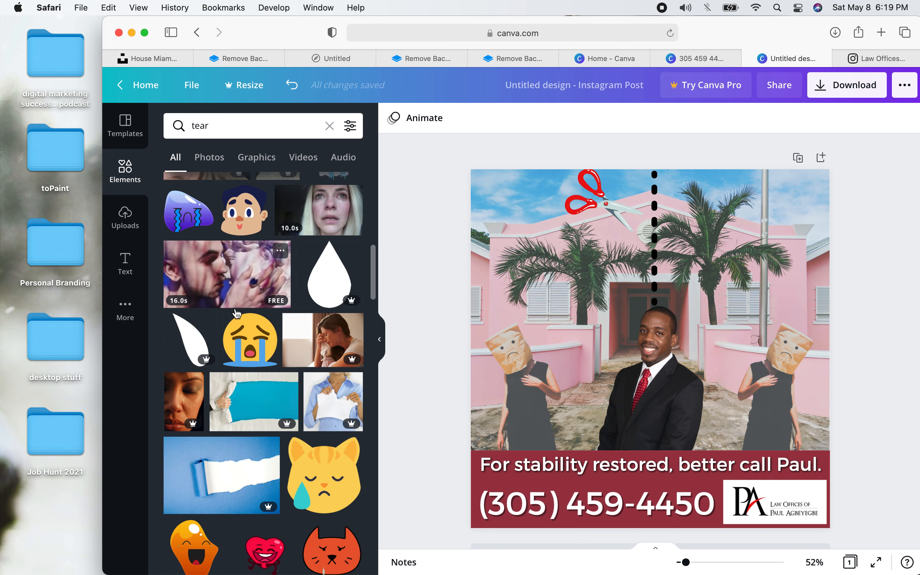
scroll(236, 313, down, 9)
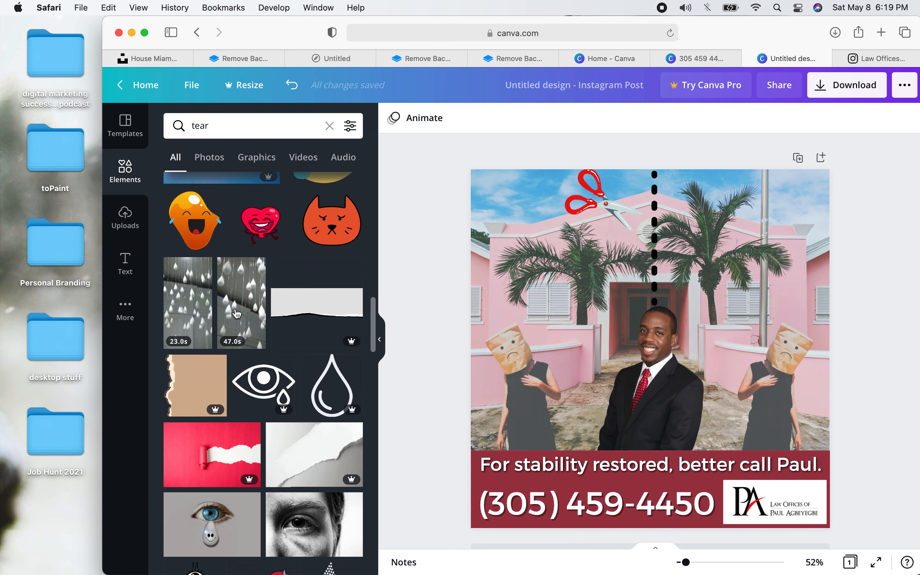
scroll(236, 313, down, 2)
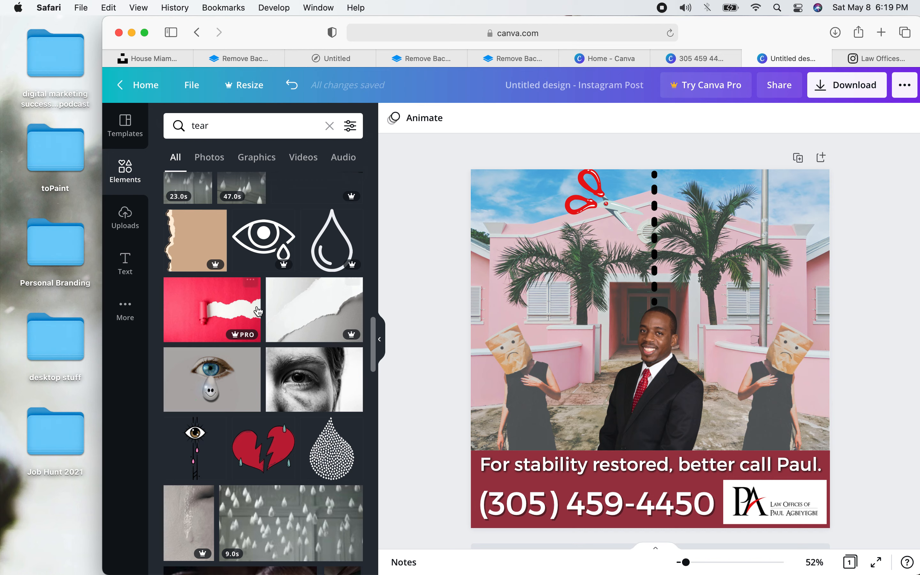
scroll(278, 314, down, 4)
scroll(278, 314, down, 4)
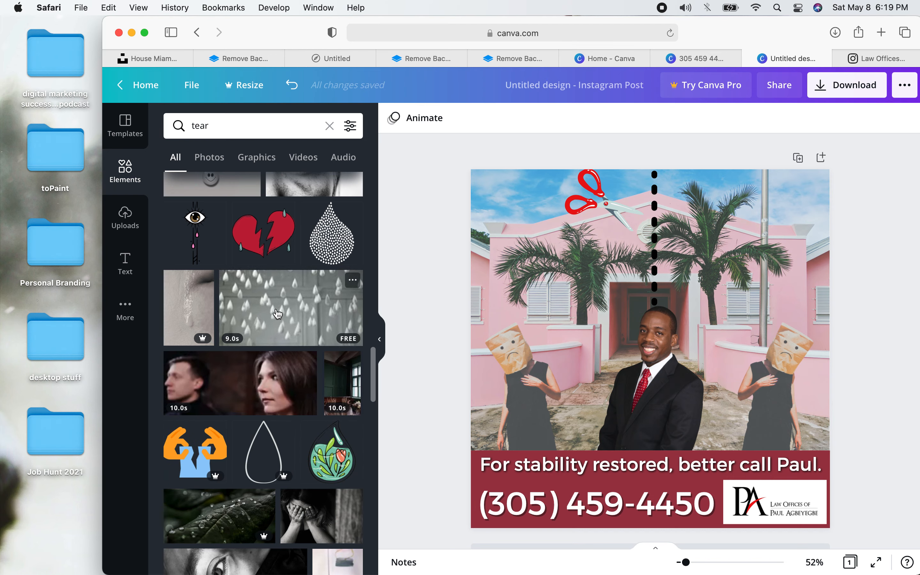
scroll(278, 314, down, 2)
scroll(278, 314, down, 3)
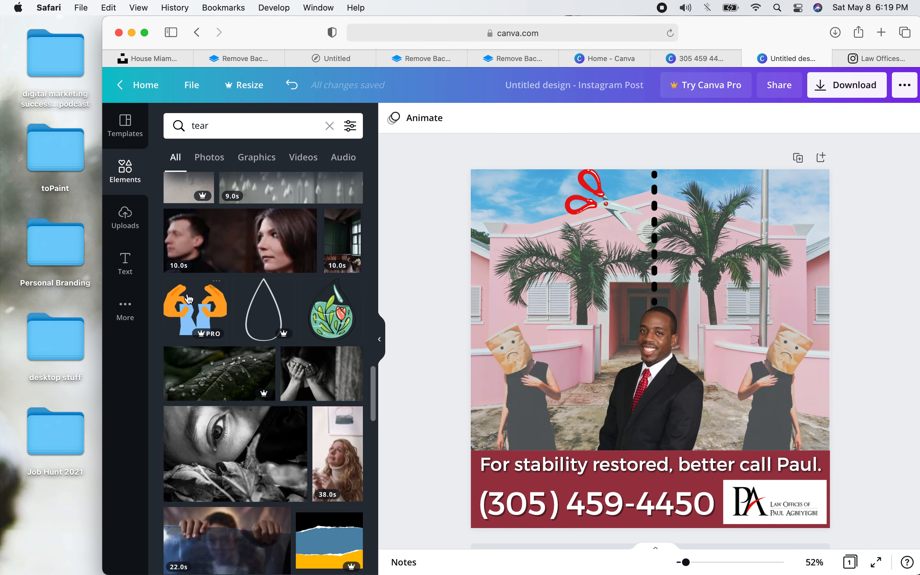
scroll(280, 398, down, 1)
scroll(280, 398, down, 4)
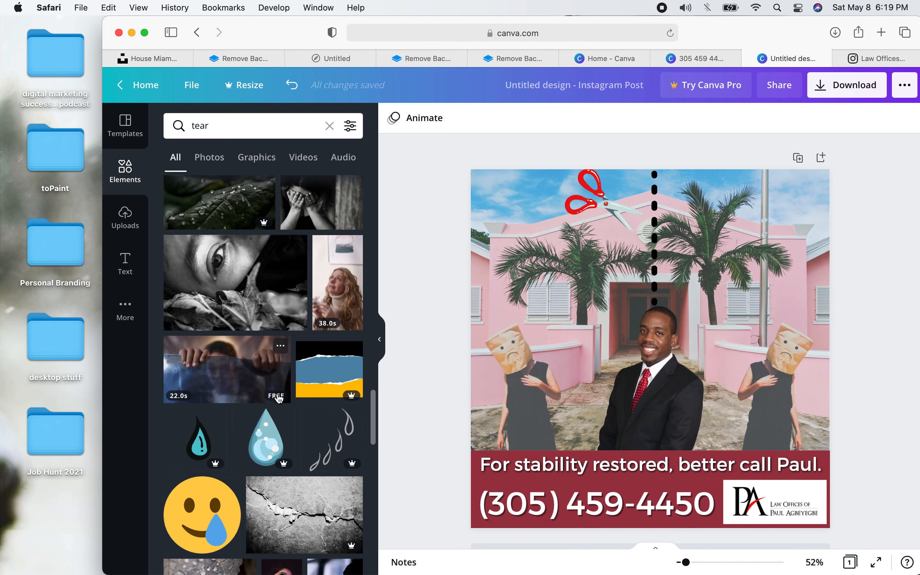
scroll(280, 398, down, 4)
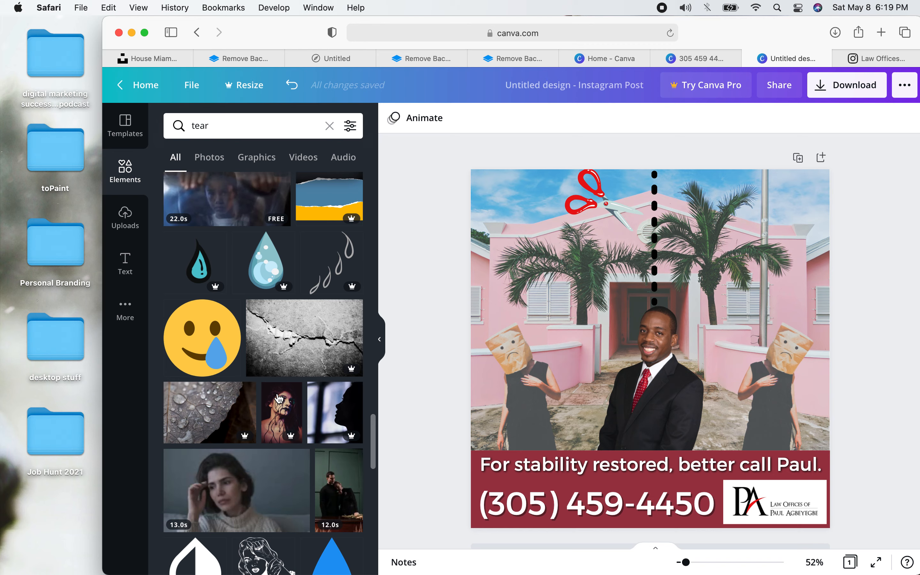
- Search the elements for "split" and look through the results for a suitable split graphic
click(232, 126)
text(split)
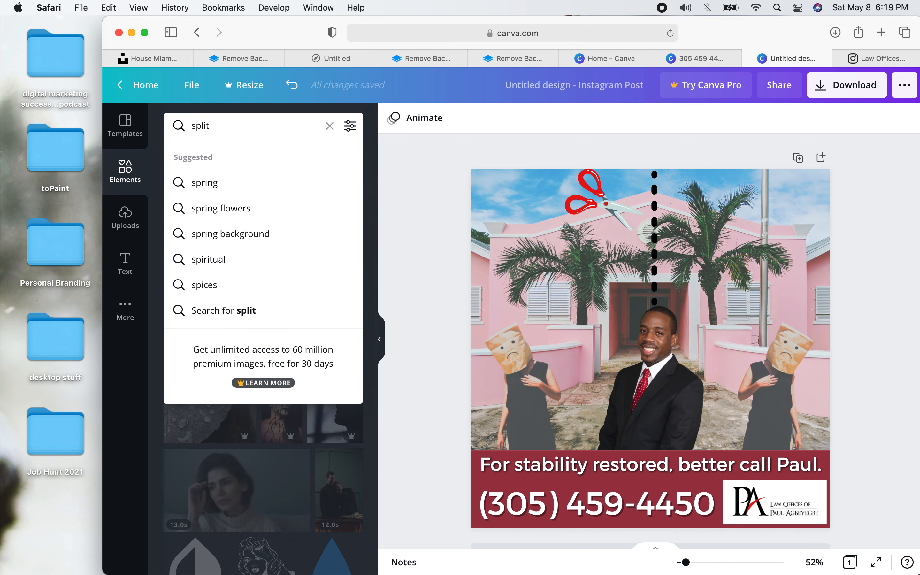
key(Return)
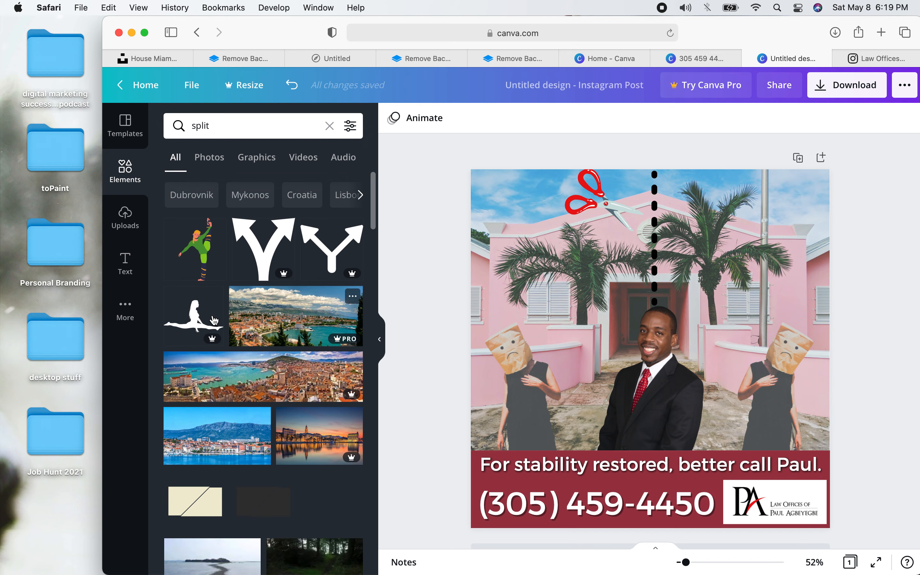
scroll(243, 304, down, 8)
scroll(269, 286, up, 5)
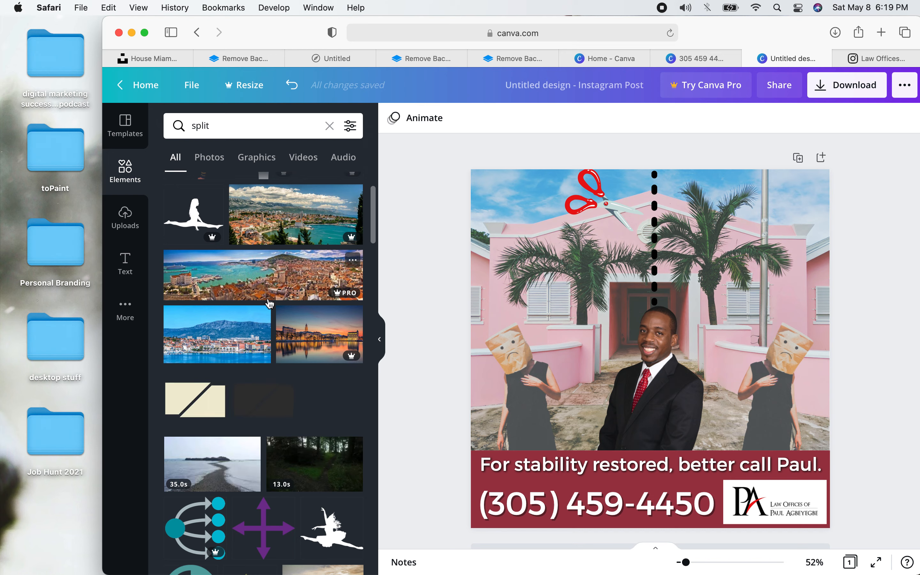
scroll(270, 303, down, 3)
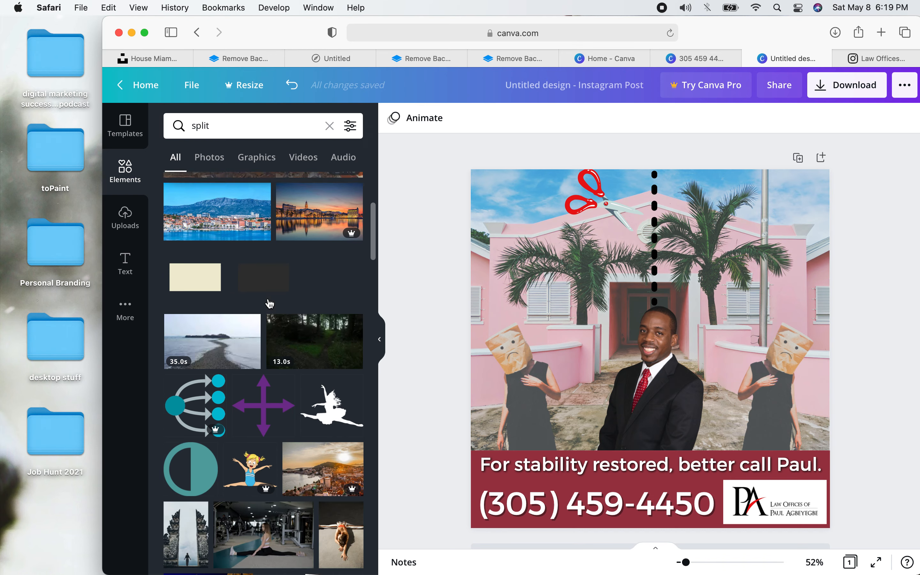
scroll(269, 303, down, 1)
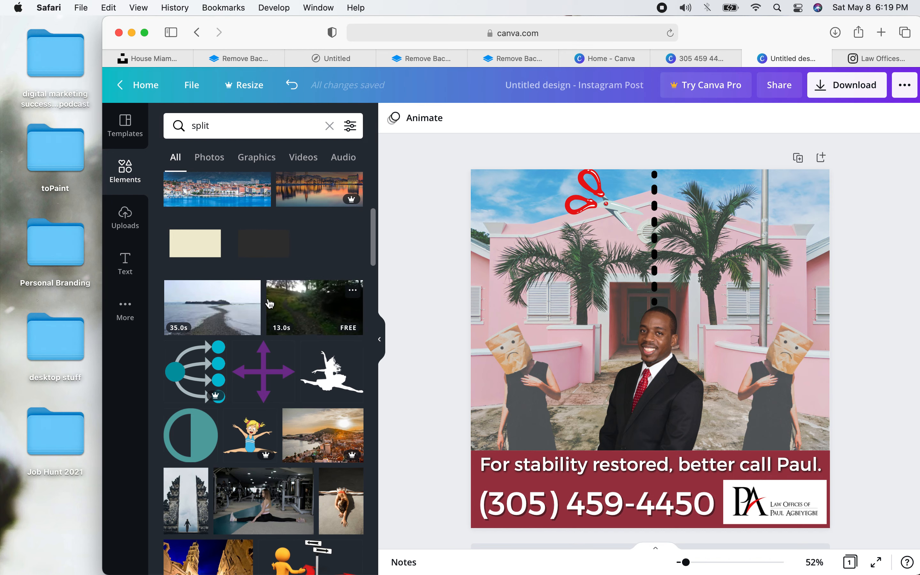
scroll(270, 303, down, 6)
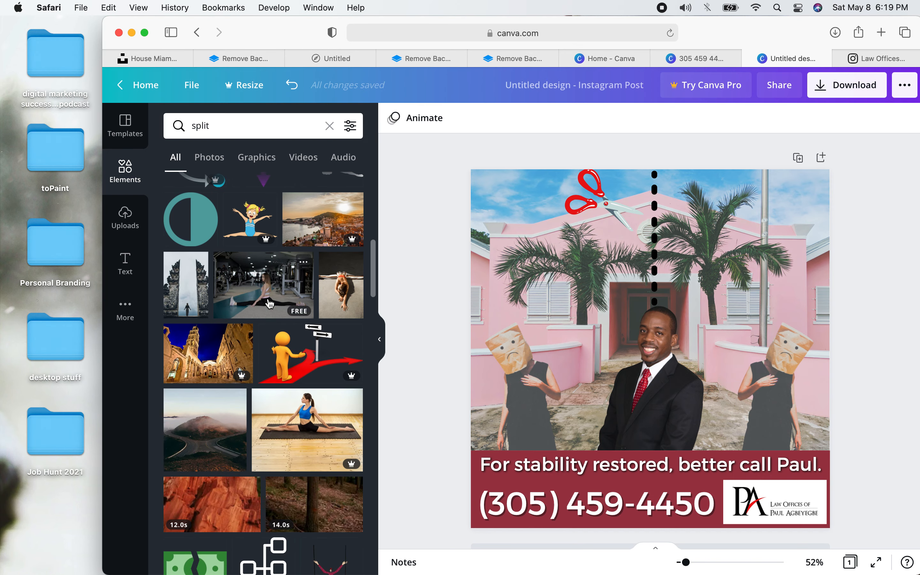
scroll(270, 303, down, 5)
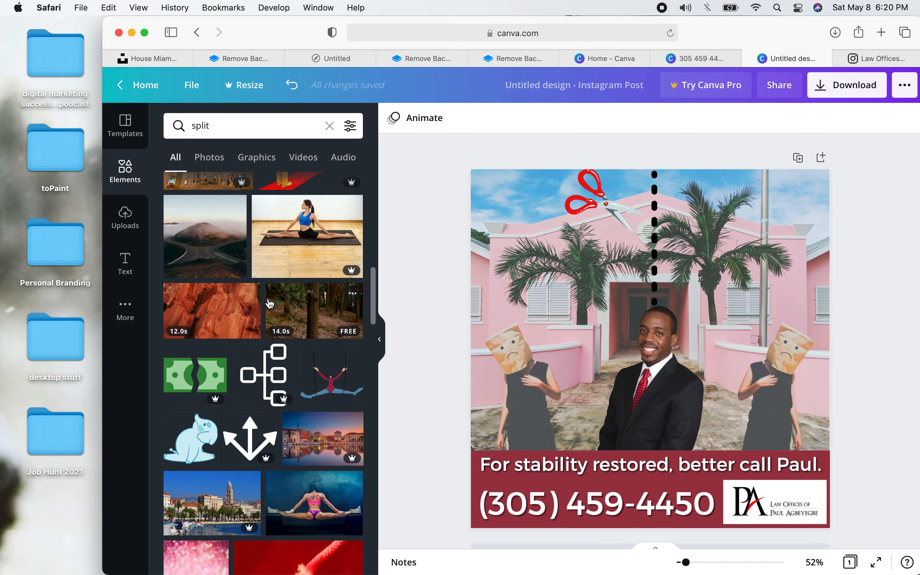
scroll(269, 303, down, 6)
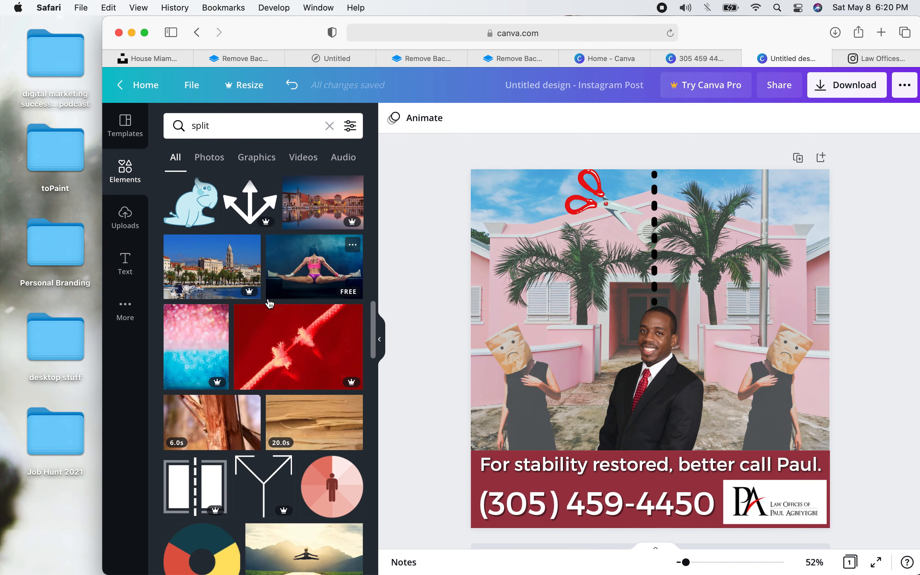
scroll(269, 304, down, 2)
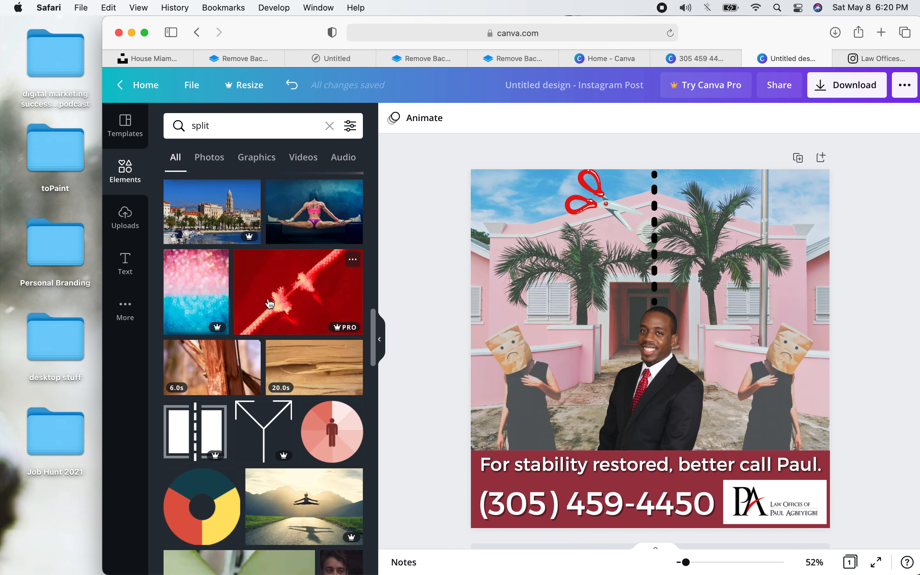
scroll(269, 303, down, 5)
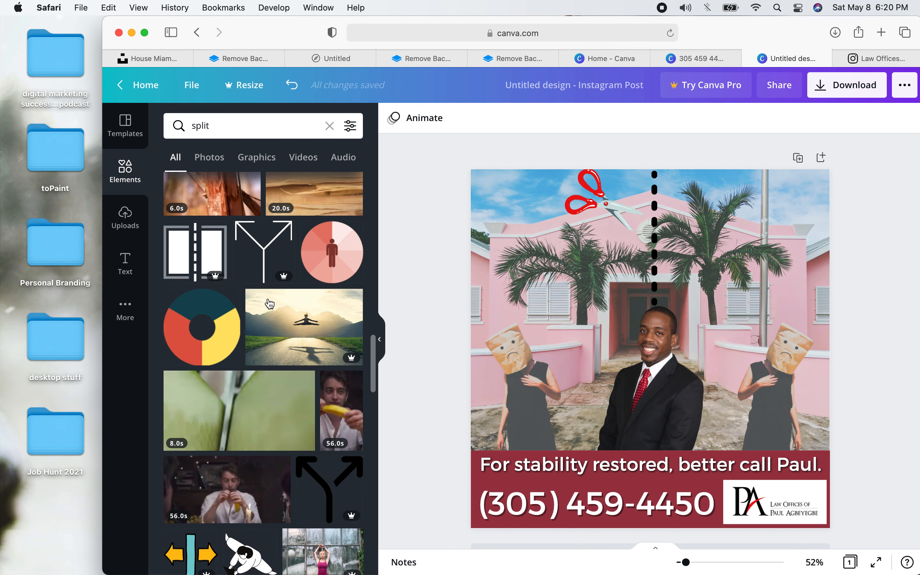
scroll(270, 303, down, 5)
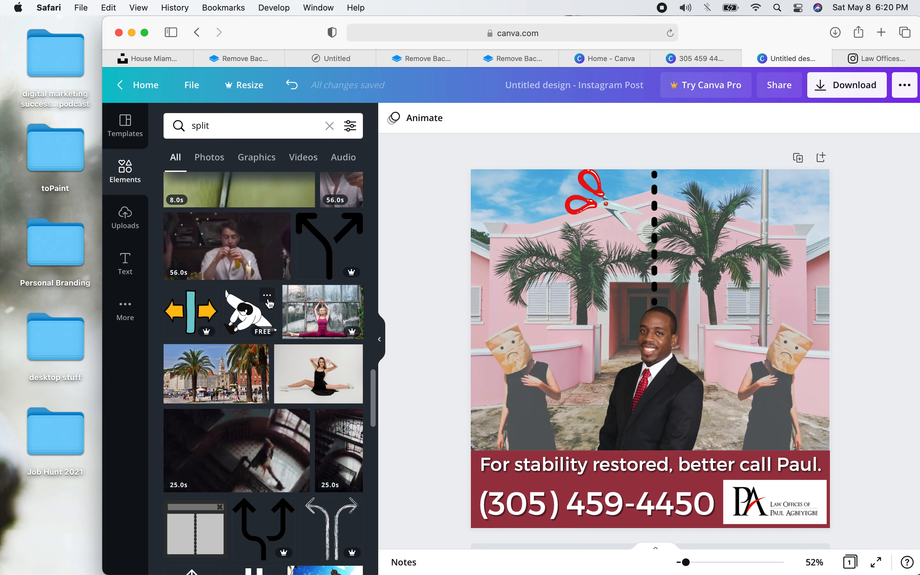
scroll(270, 303, up, 12)
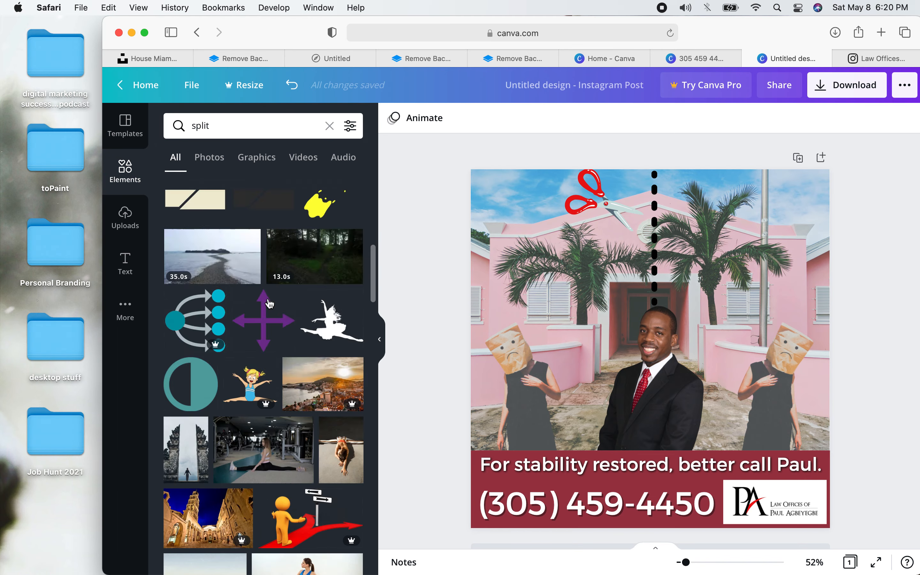
- Add a square shape and narrow it into a dark red vertical bar over the dashed line at the image's upper edge
click(329, 126)
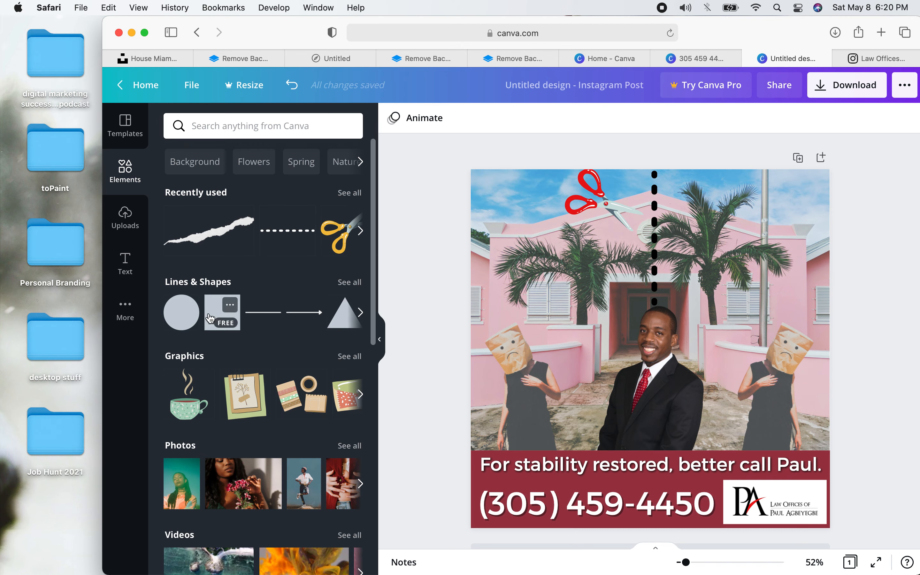
click(220, 321)
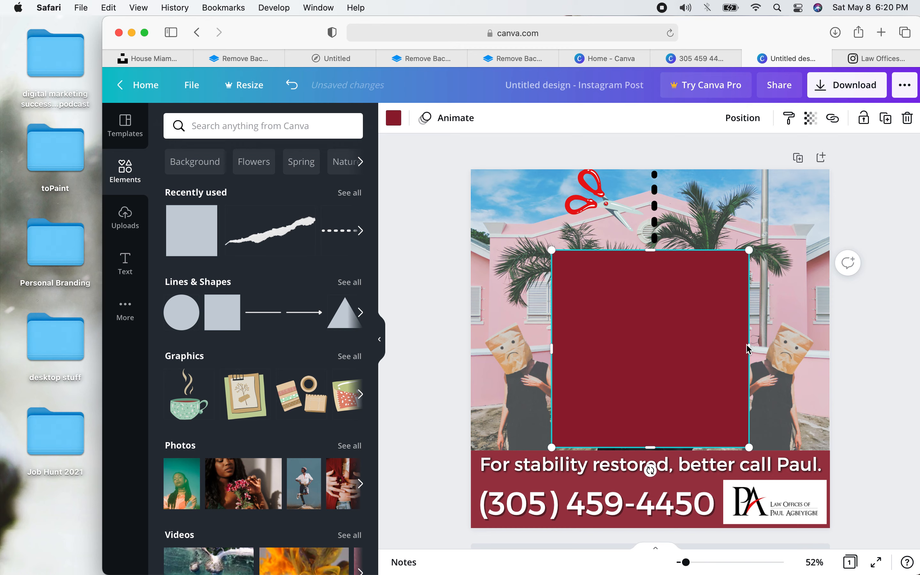
drag(748, 347, 656, 227)
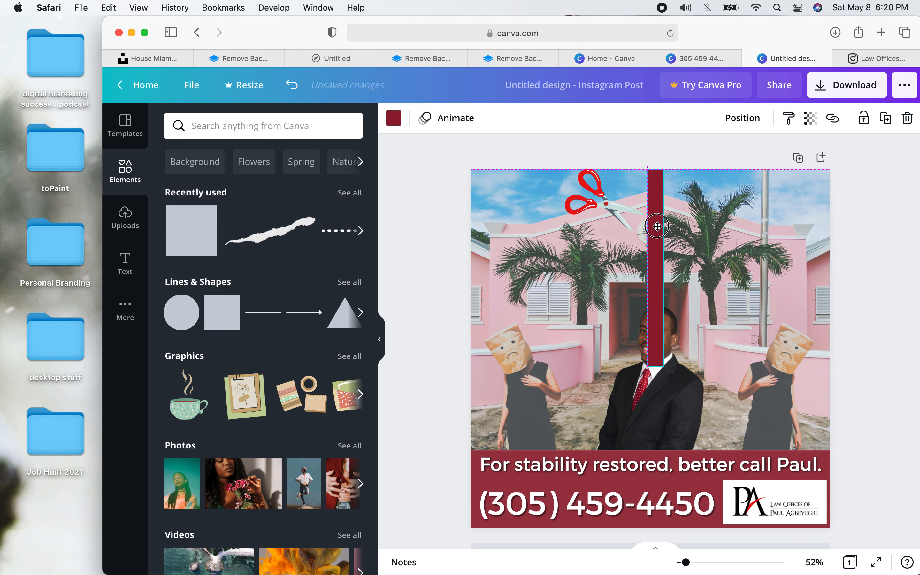
- Send the dark red bar backward behind both the dashed line and the suited man
right_click(656, 226)
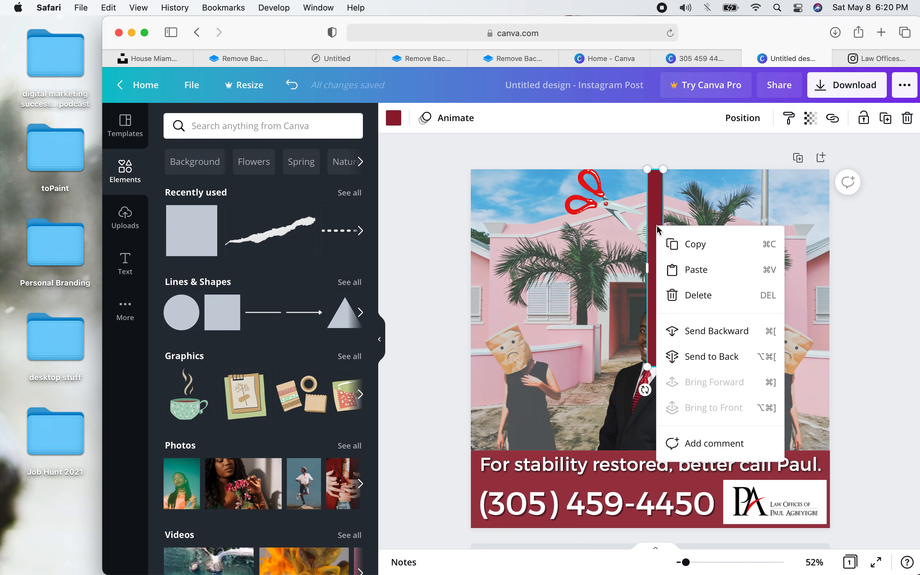
click(693, 333)
right_click(652, 338)
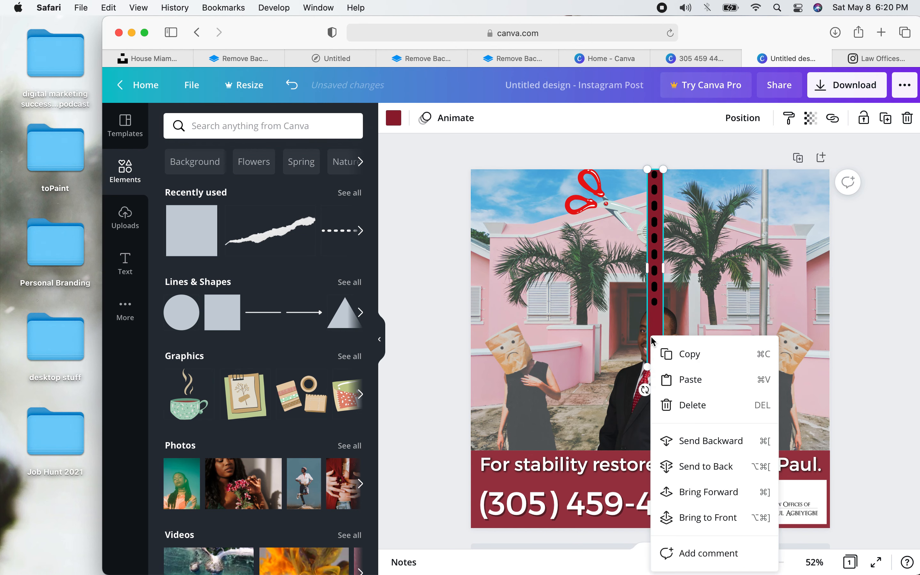
click(690, 441)
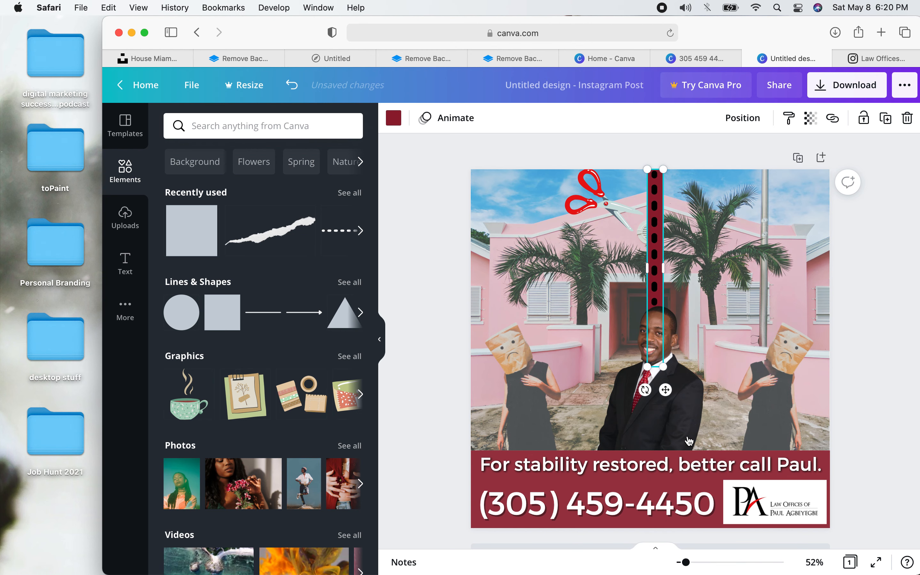
click(419, 247)
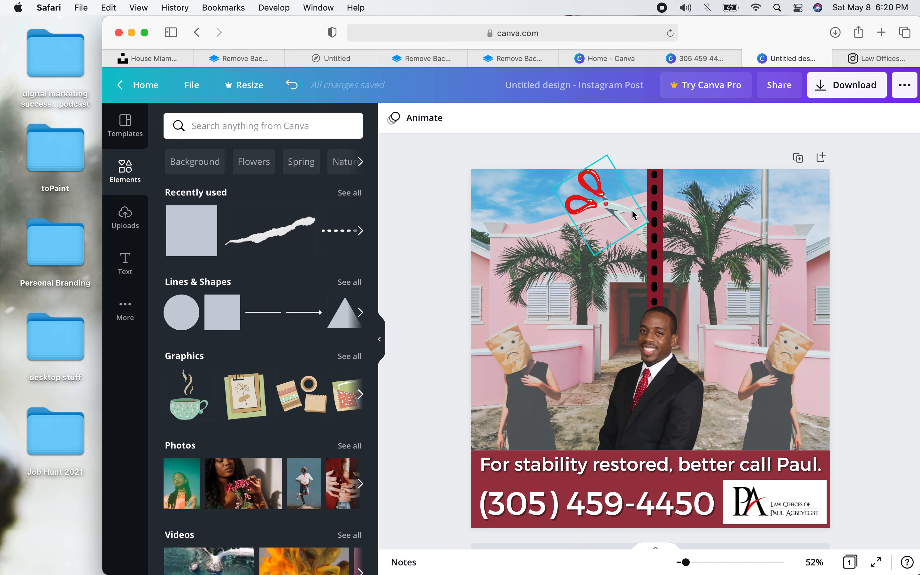
- Recolor the dashed cut line to white
click(652, 216)
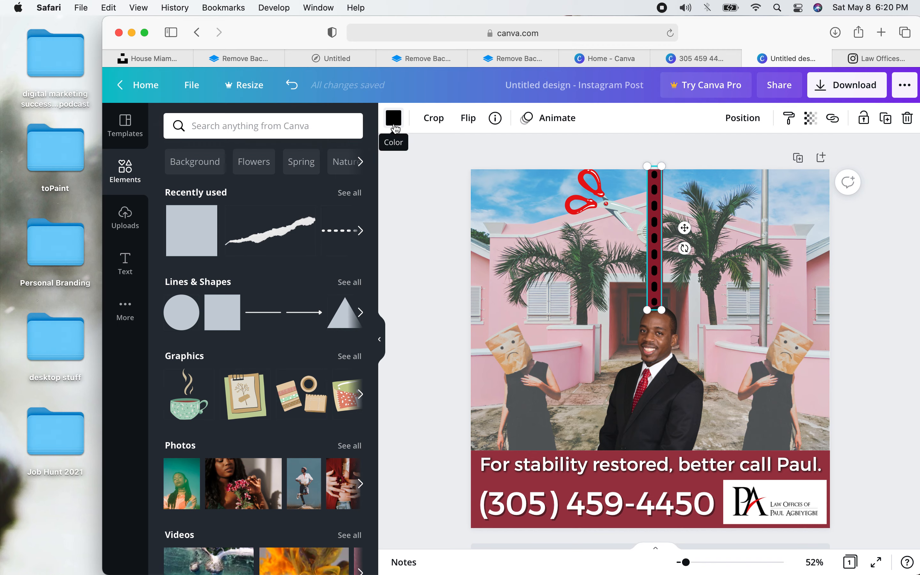
click(395, 128)
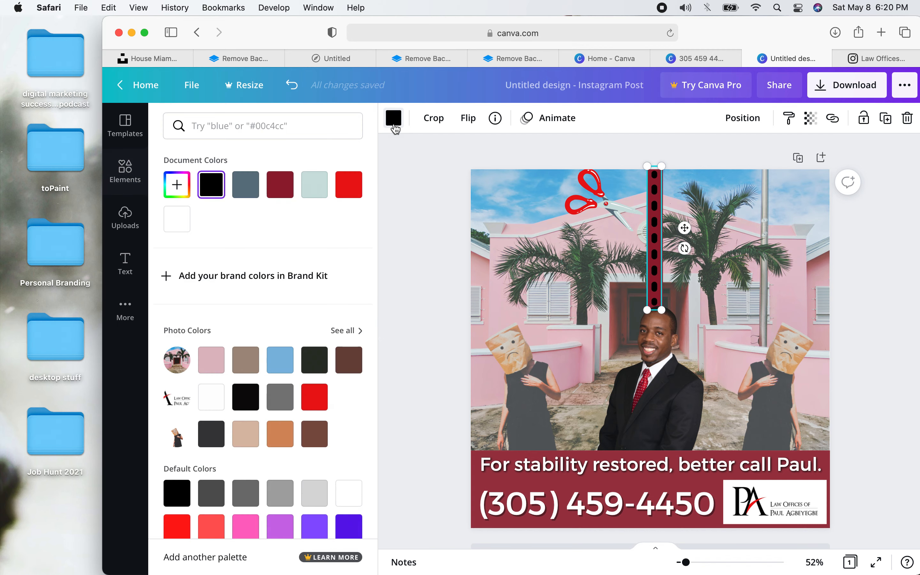
click(167, 227)
click(419, 223)
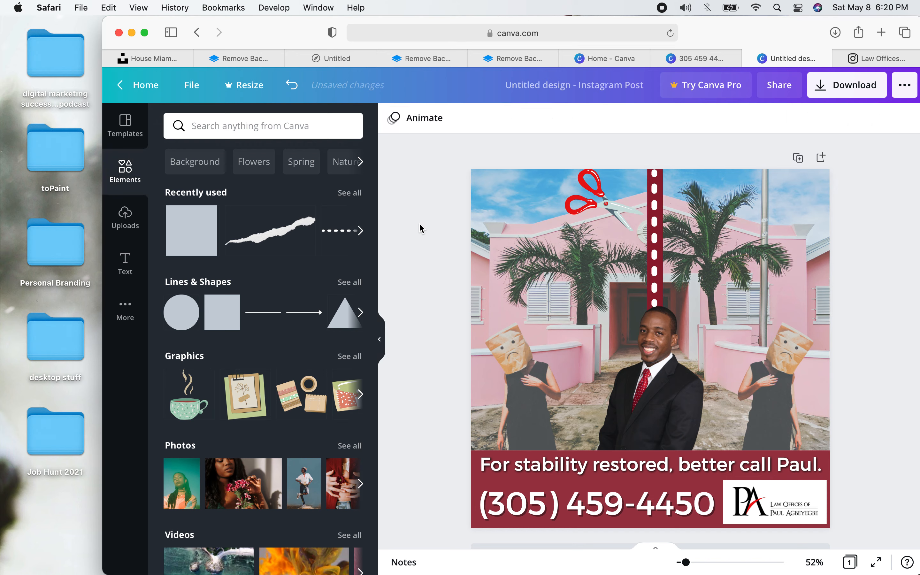
- Move the scissors closer so the blades overlap the red bar, and bring them forward in front of it
drag(588, 203, 610, 207)
right_click(609, 206)
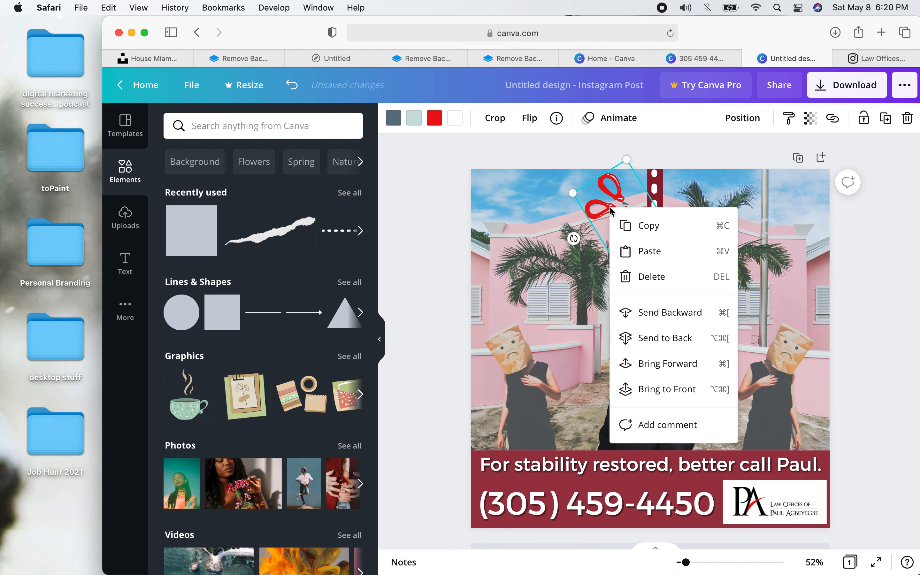
click(645, 366)
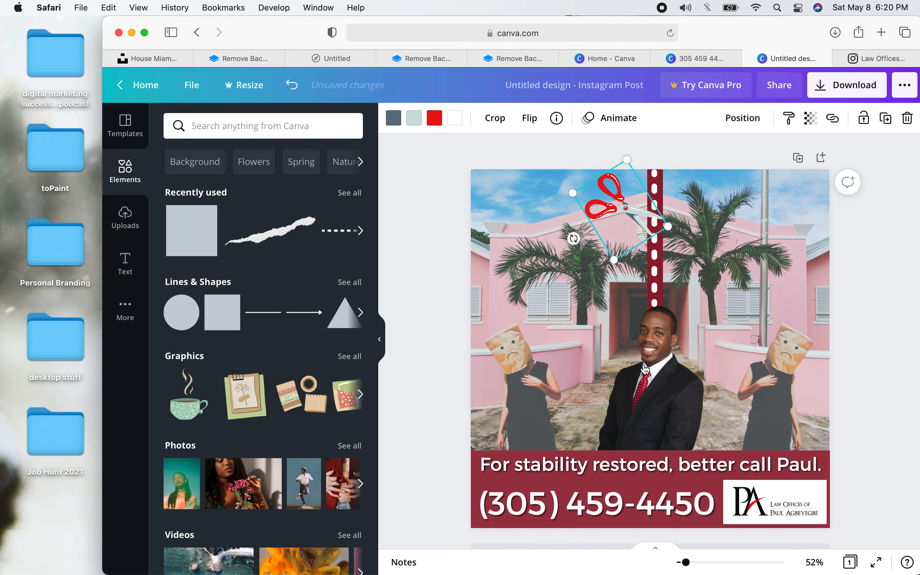
drag(620, 208, 619, 206)
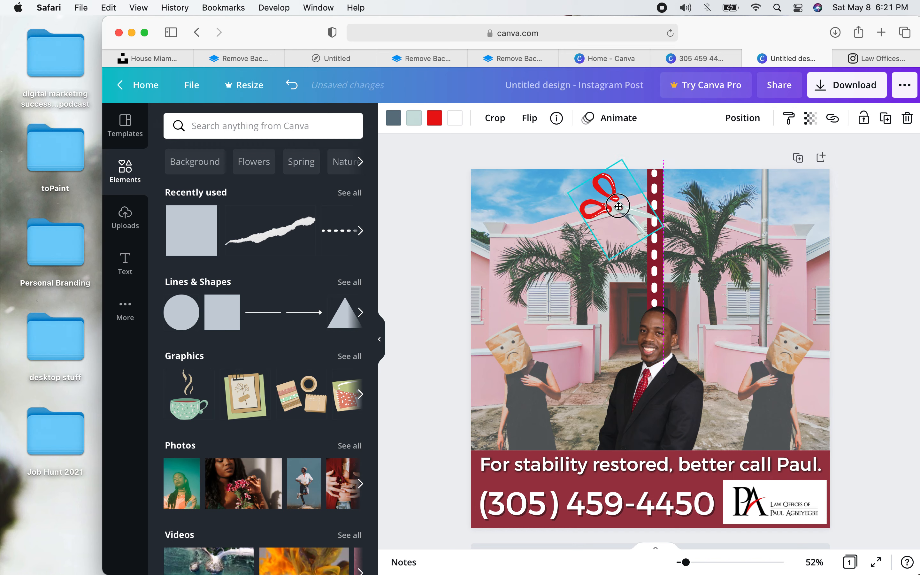
click(432, 205)
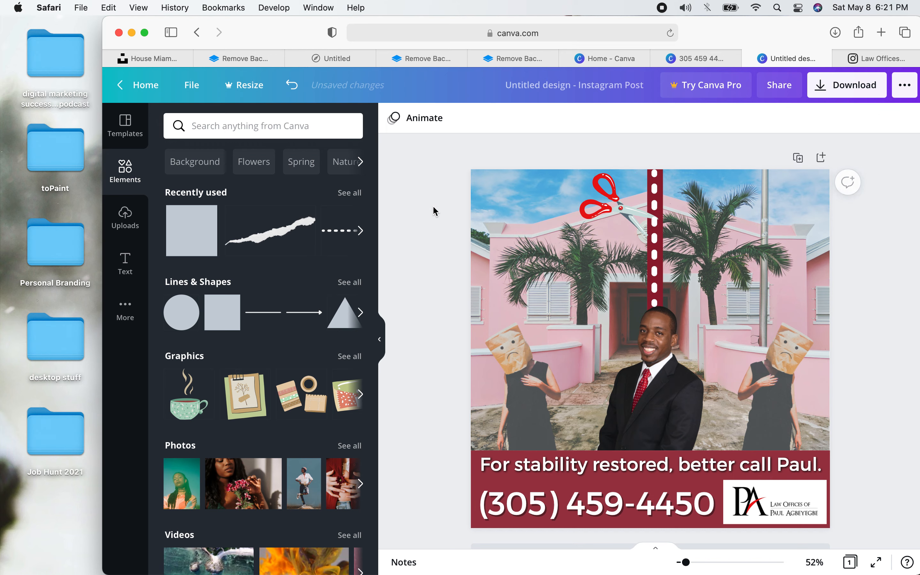
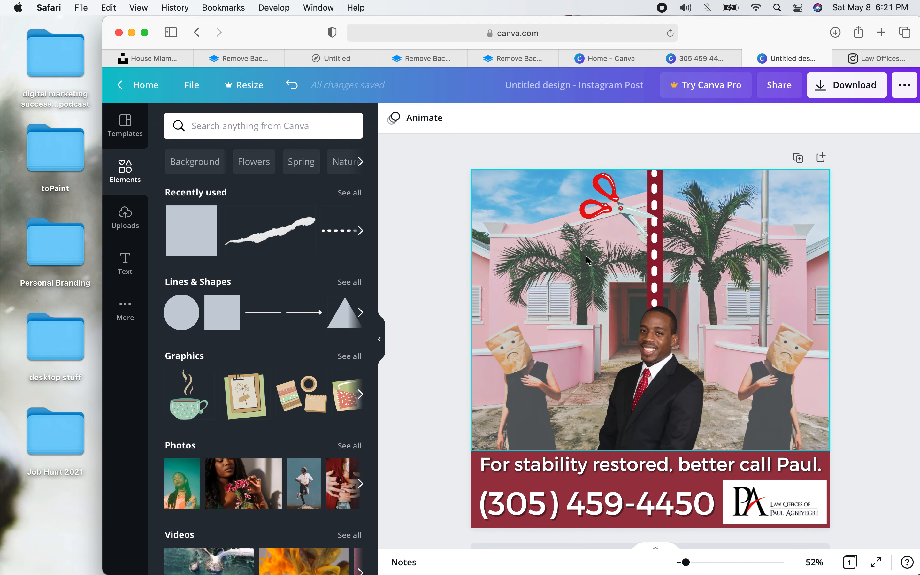
- Delete the red vertical bar, the dashed line and the scissors from the ad
click(655, 264)
key(Delete)
click(653, 262)
key(Delete)
click(613, 204)
key(Delete)
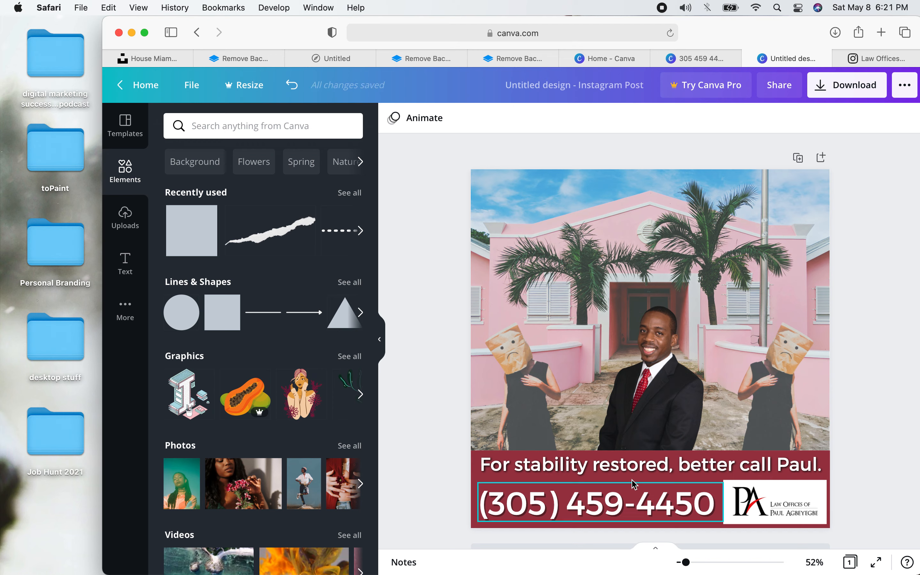
- Duplicate the dark red banner behind the phone number and place the copy across the image's upper edge
click(484, 481)
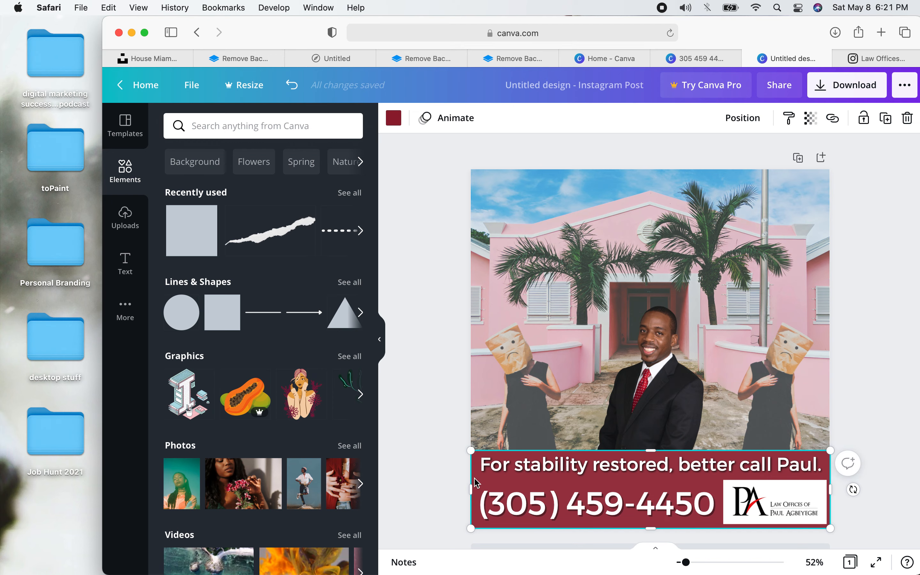
key(super+v)
drag(514, 487, 509, 204)
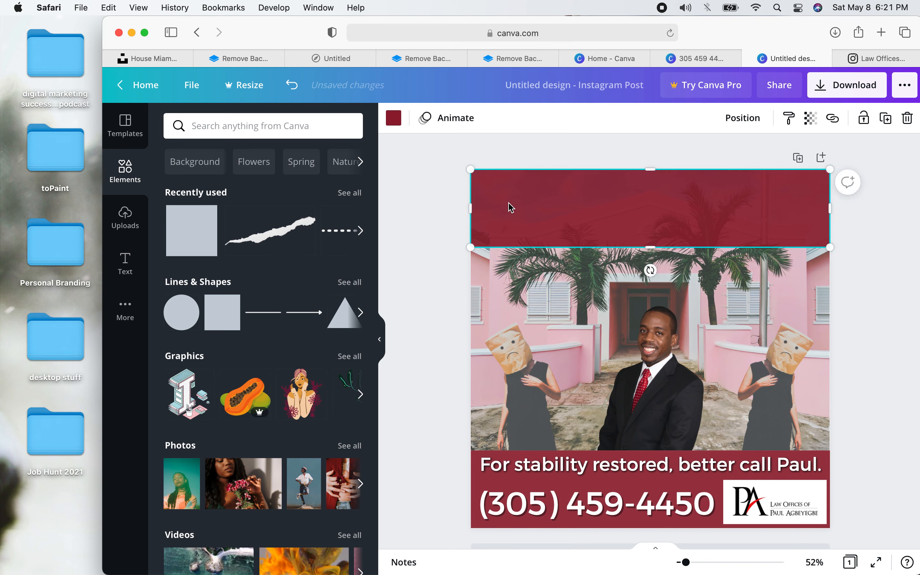
- Duplicate the tagline text above the phone number and place the copy on the upper red banner
click(548, 461)
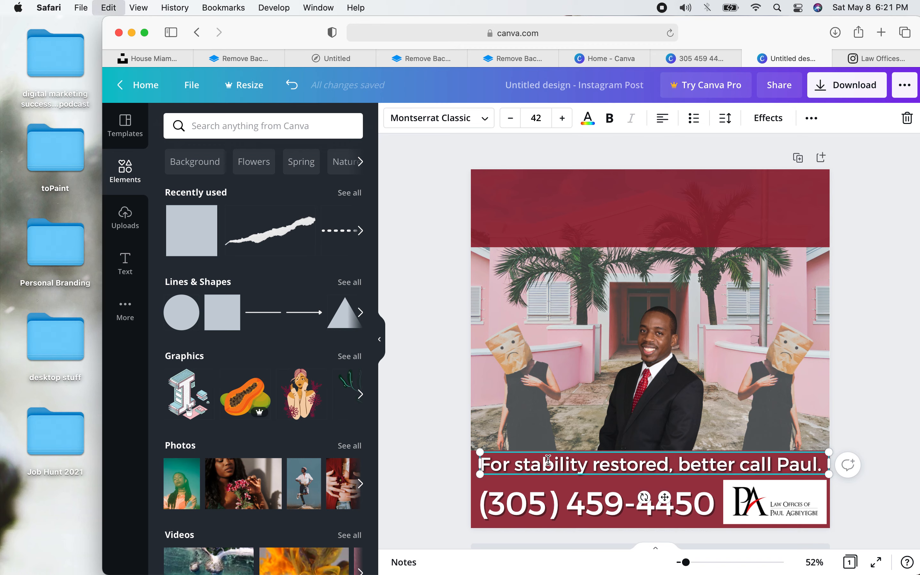
key(super+d)
drag(586, 473, 577, 195)
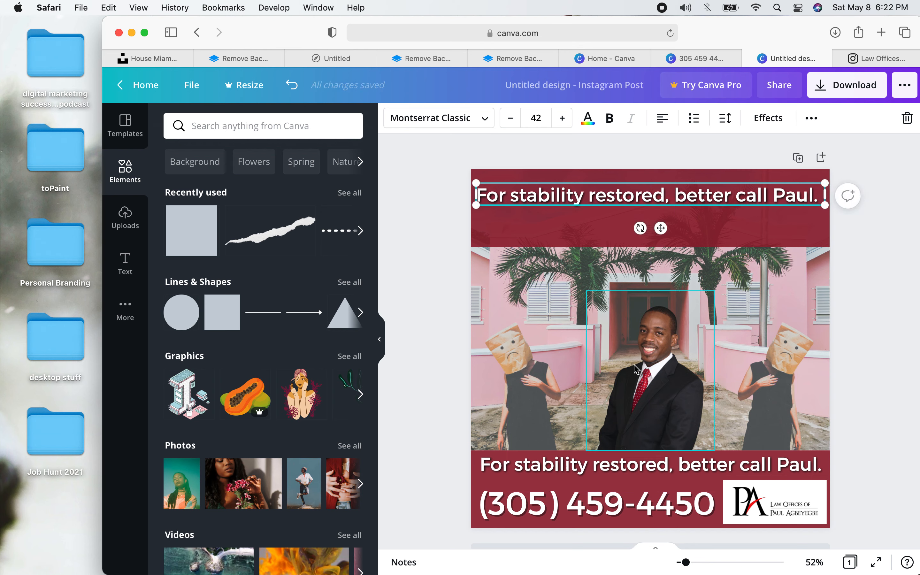
- Replace the copied text on the upper banner with "Don't let splitting up property get inbetween you and your loved ones."
double_click(576, 199)
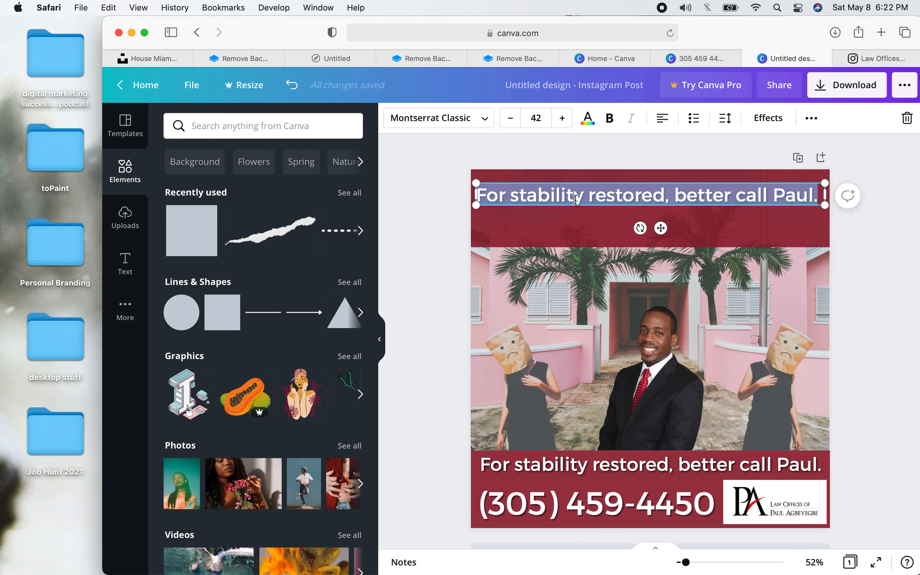
text(Don't let splitting up pro)
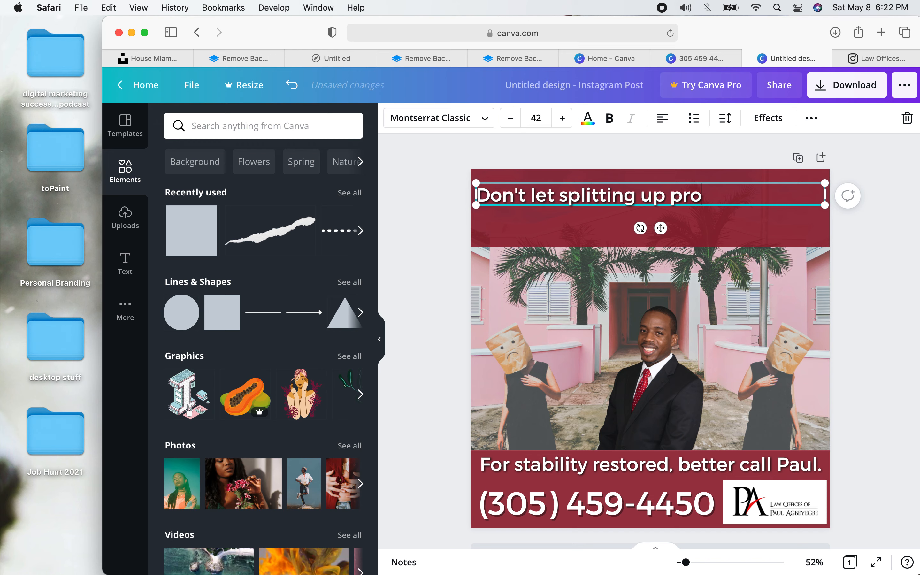
text(perty get intwe)
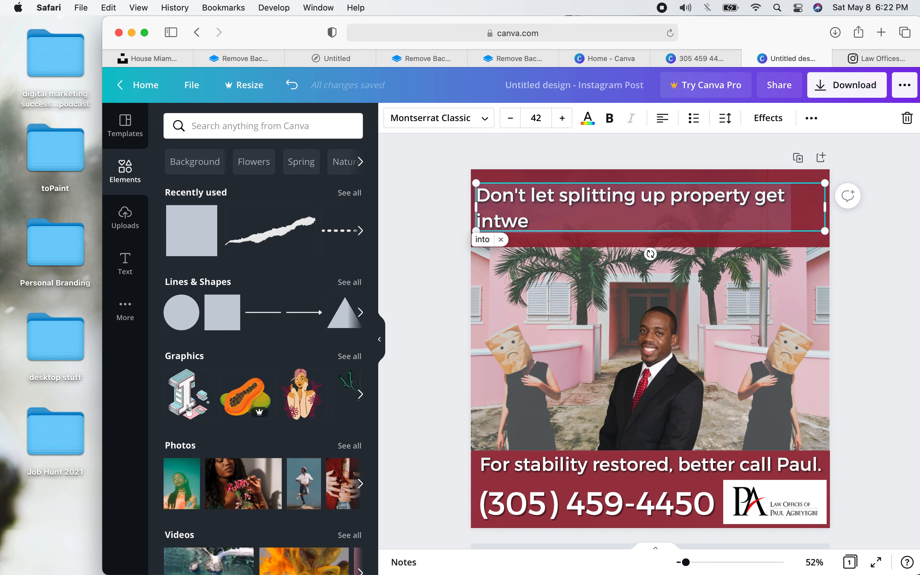
key(BackSpace)
key(BackSpace)
text(betwe)
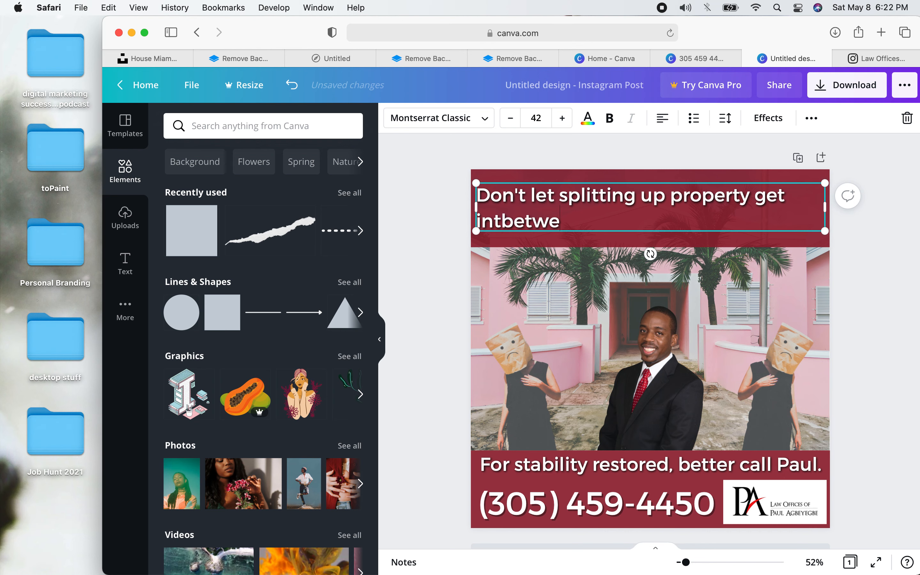
text(en you)
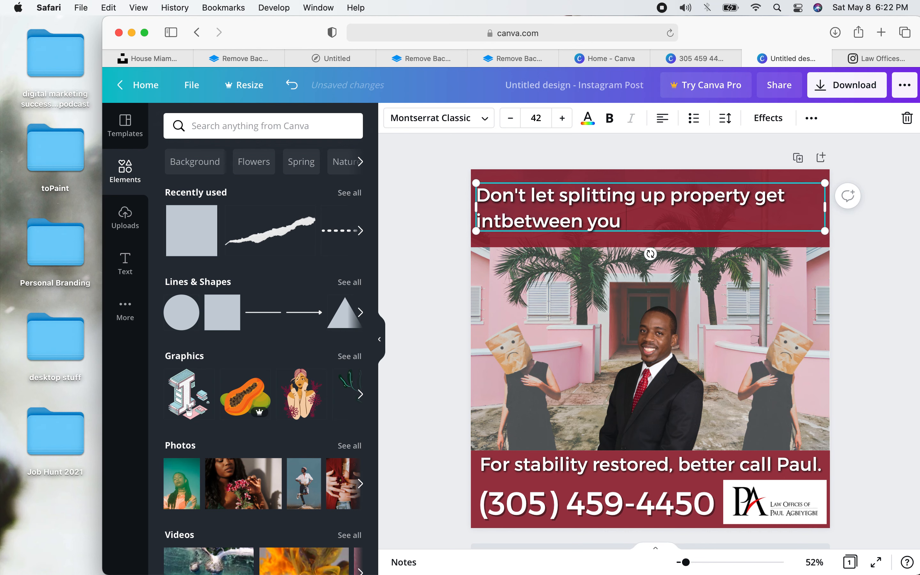
click(501, 222)
key(BackSpace)
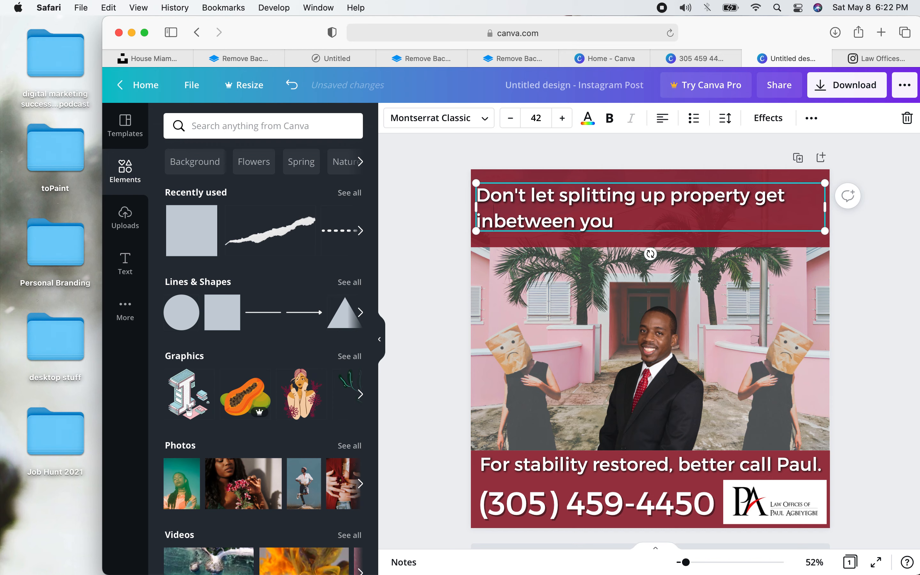
click(624, 227)
text(and your loved ones.)
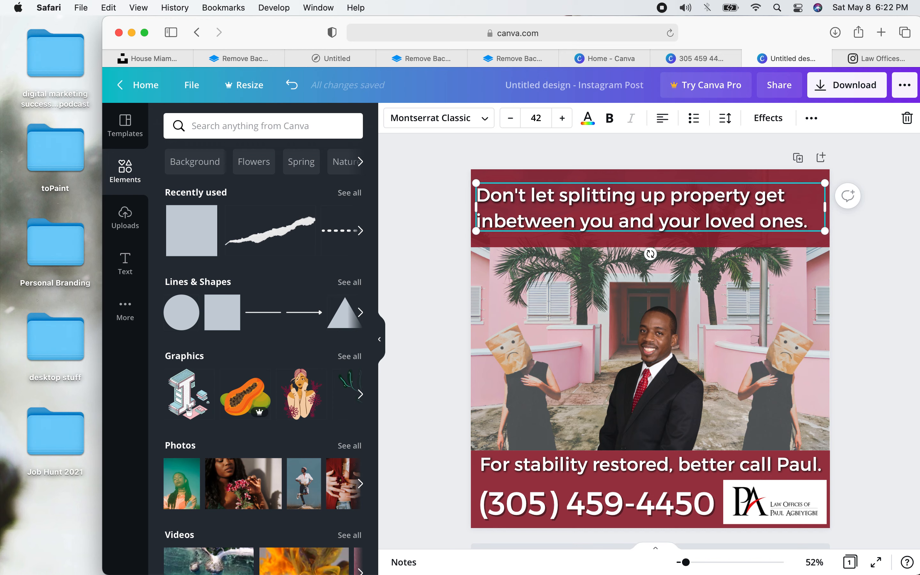
click(626, 212)
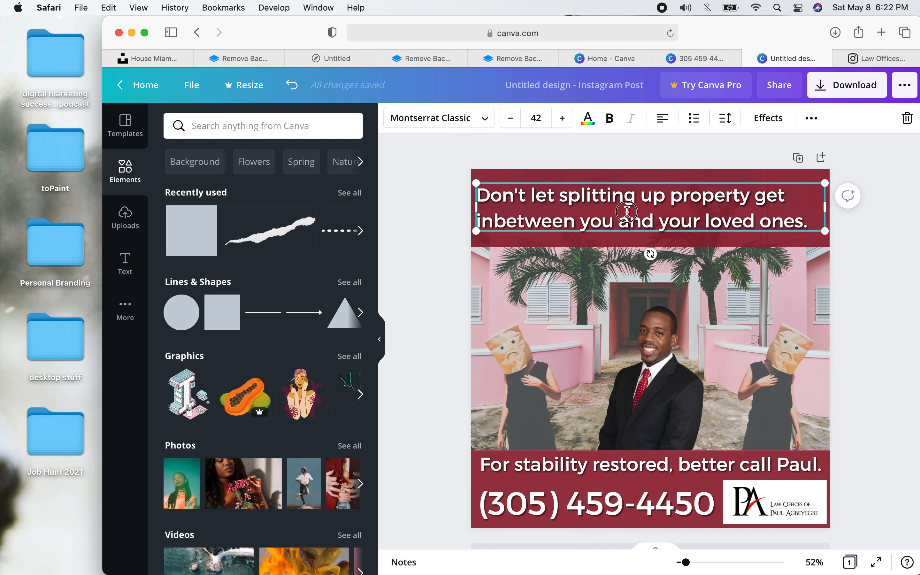
click(453, 231)
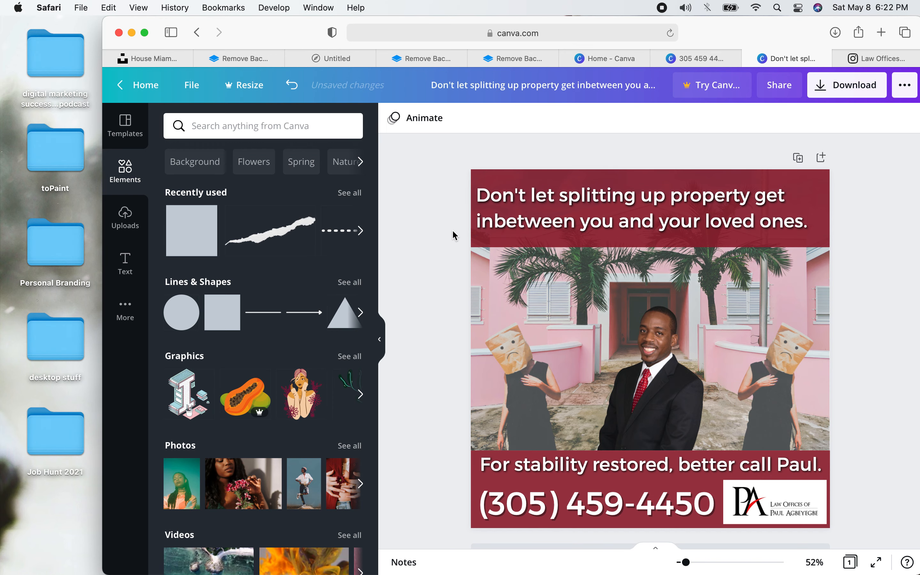
- Shift the headline slightly inward on the upper banner and scale it down to font size 28.2
drag(532, 230, 544, 230)
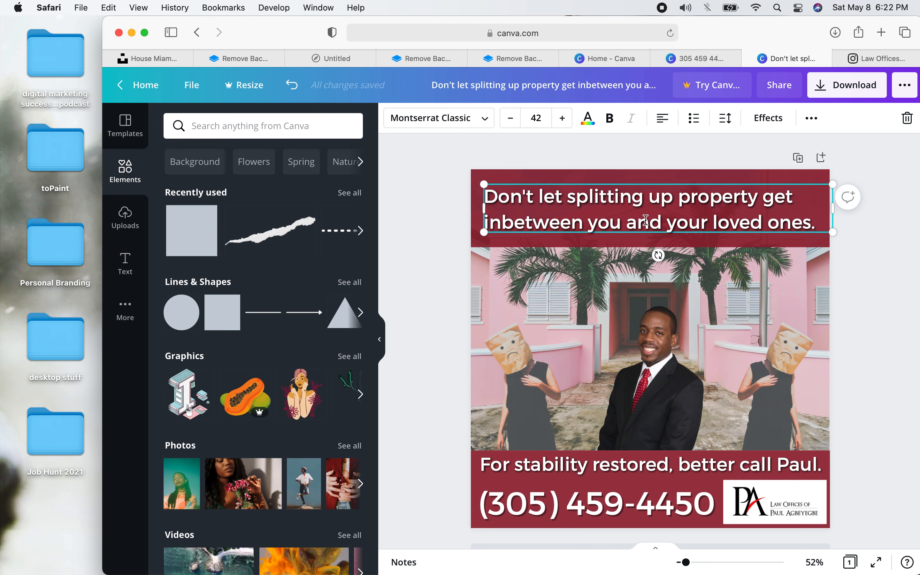
drag(832, 208, 715, 232)
- Shrink the upper red banner in width and height so it fits closely around the two-line headline
click(790, 226)
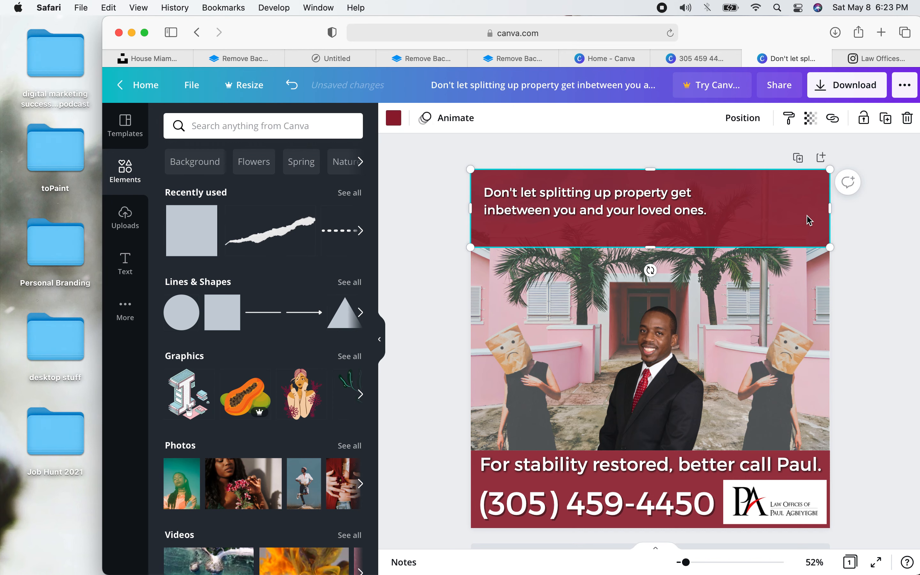
drag(831, 210, 723, 209)
drag(600, 253, 596, 229)
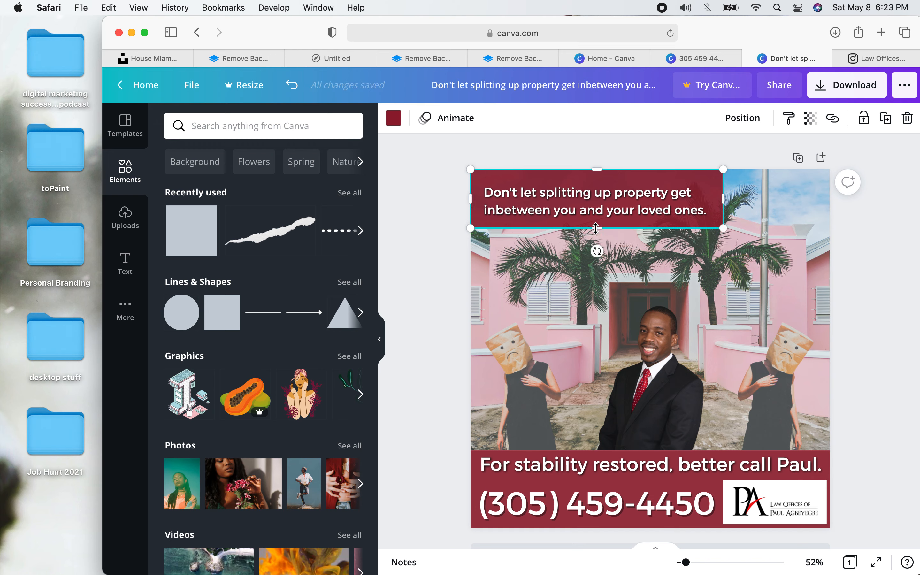
click(581, 205)
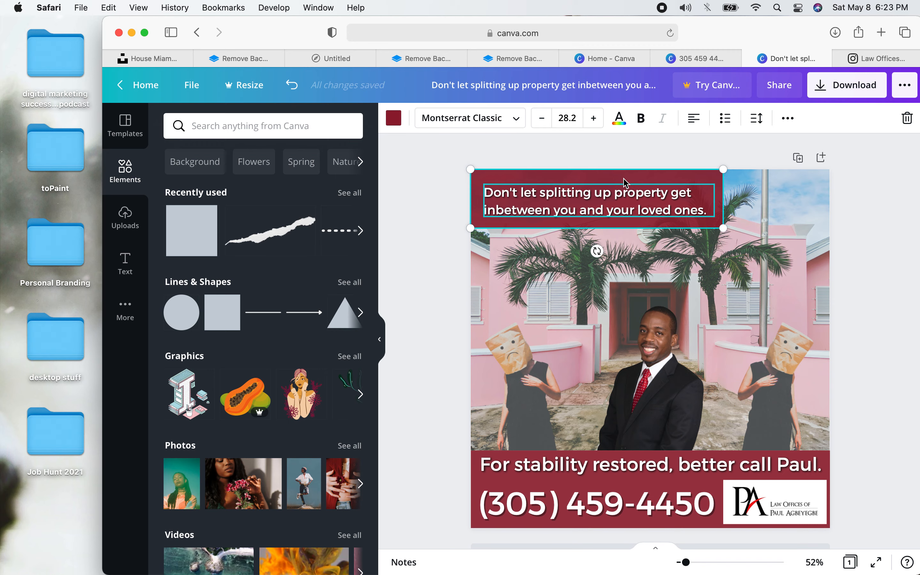
right_click(623, 178)
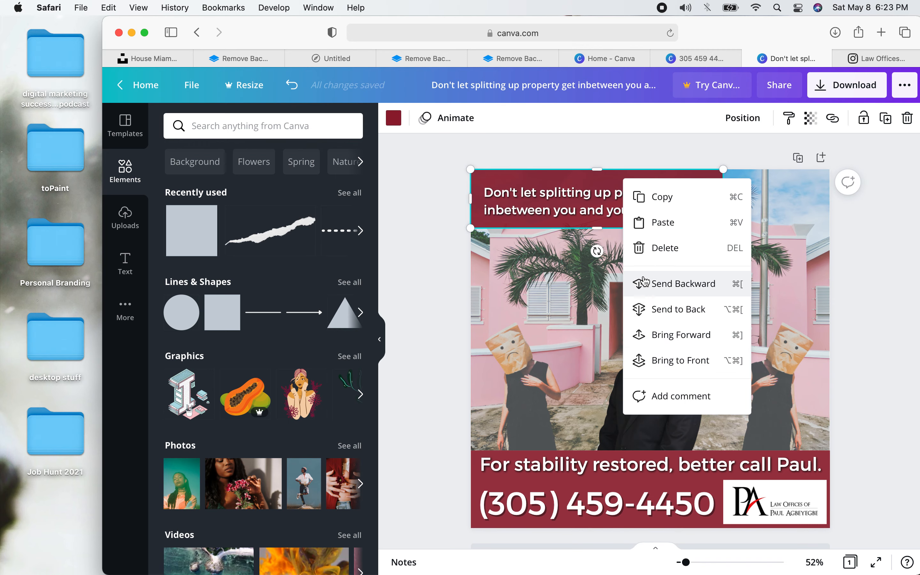
click(537, 178)
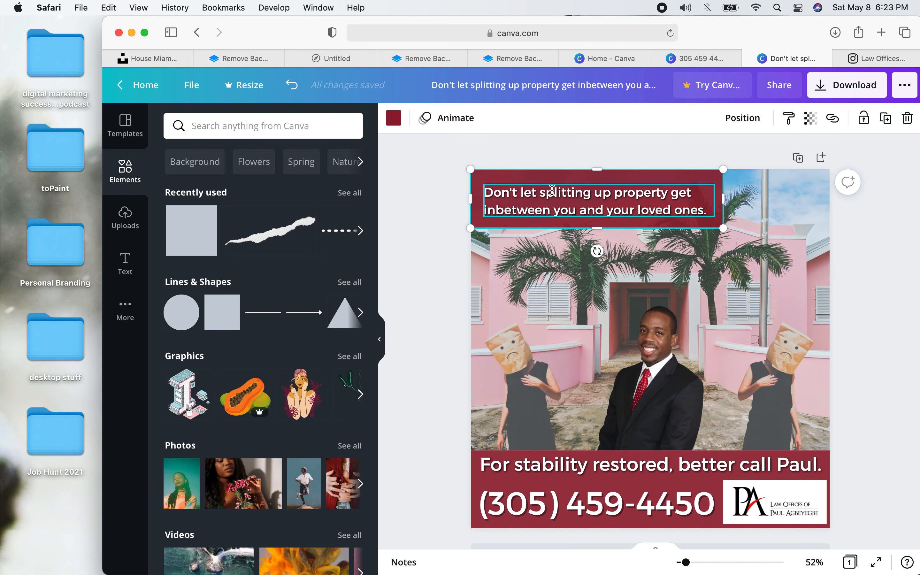
- Group the headline text with its red banner and place the group in the image's upper-right corner
click(548, 178)
right_click(548, 178)
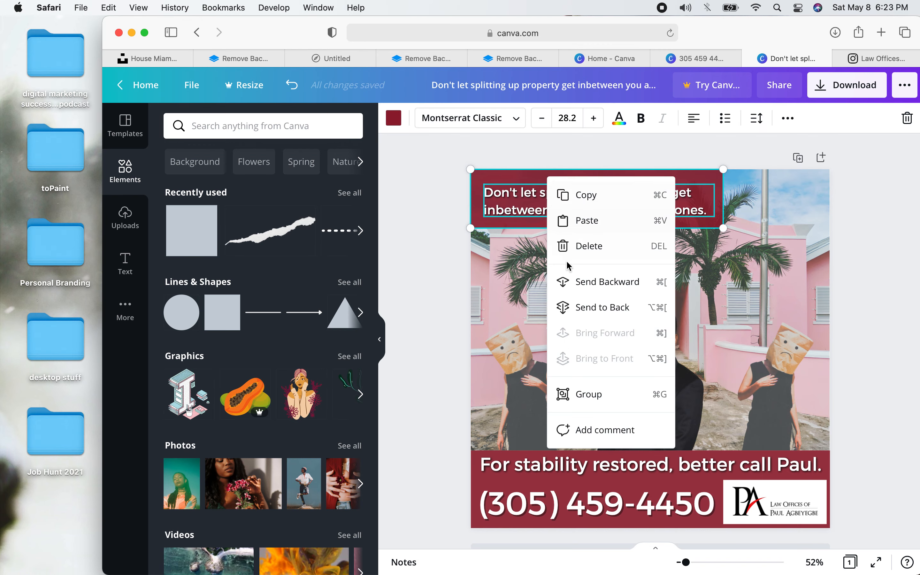
click(570, 392)
drag(545, 211, 647, 210)
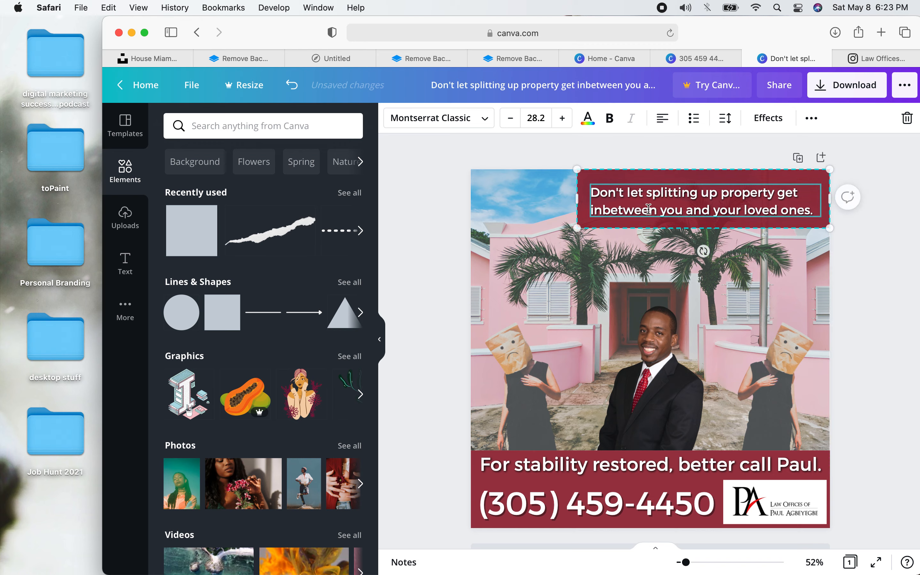
- Scale the headline group down to font size 22.9 and place it between the tagline bar and the raised lawyer's photo
drag(608, 221, 587, 425)
drag(633, 385, 637, 344)
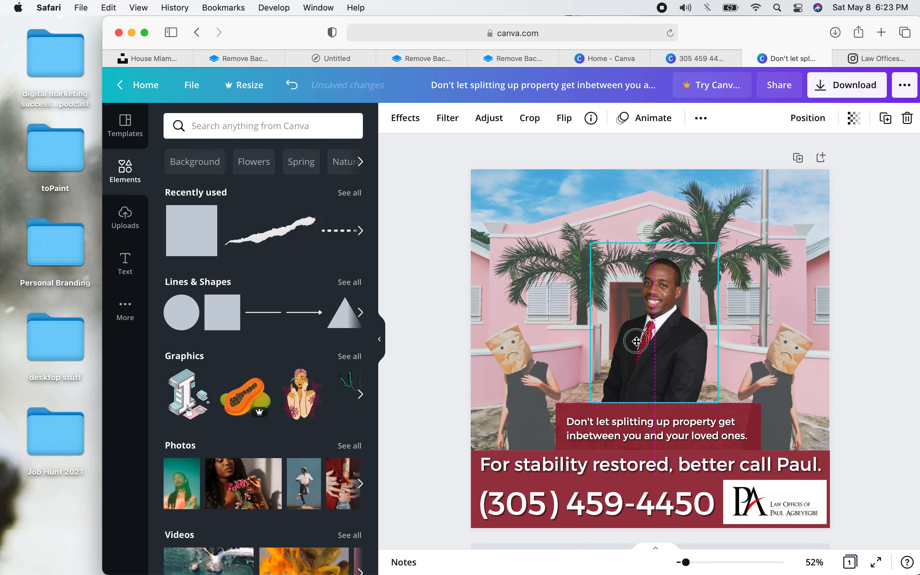
drag(594, 425, 592, 420)
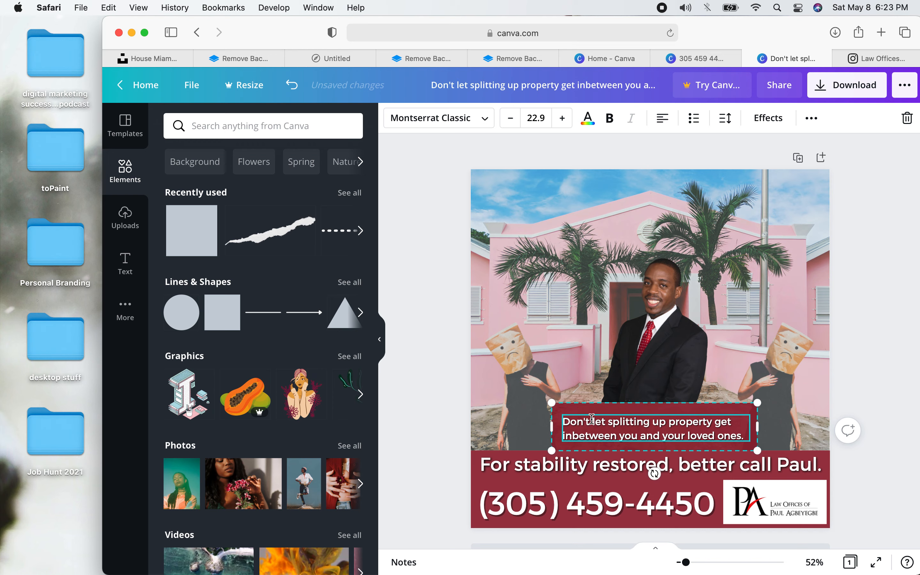
click(440, 299)
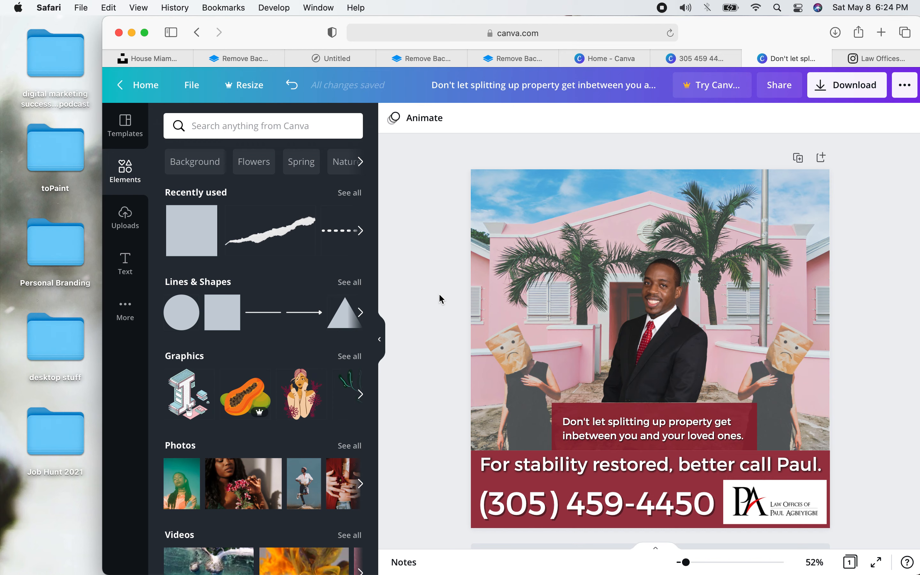
- Move the headline group to the image's top edge and lower the lawyer's photo onto the tagline bar
click(699, 420)
drag(698, 421, 699, 188)
drag(676, 320, 675, 363)
click(445, 269)
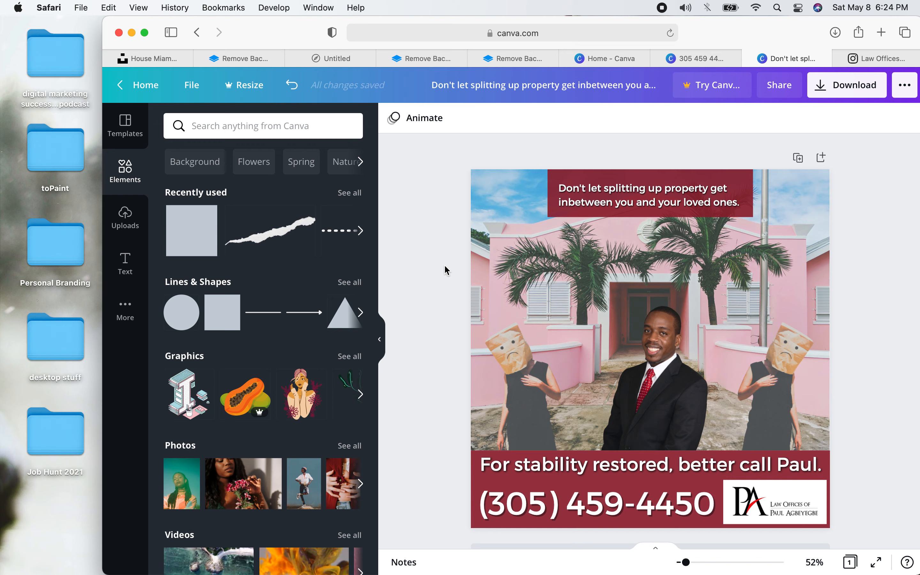
- Place the headline group centrally between the two bag-headed figures, with the lawyer's photo rising from behind its right half
drag(656, 363, 722, 262)
drag(595, 204, 526, 292)
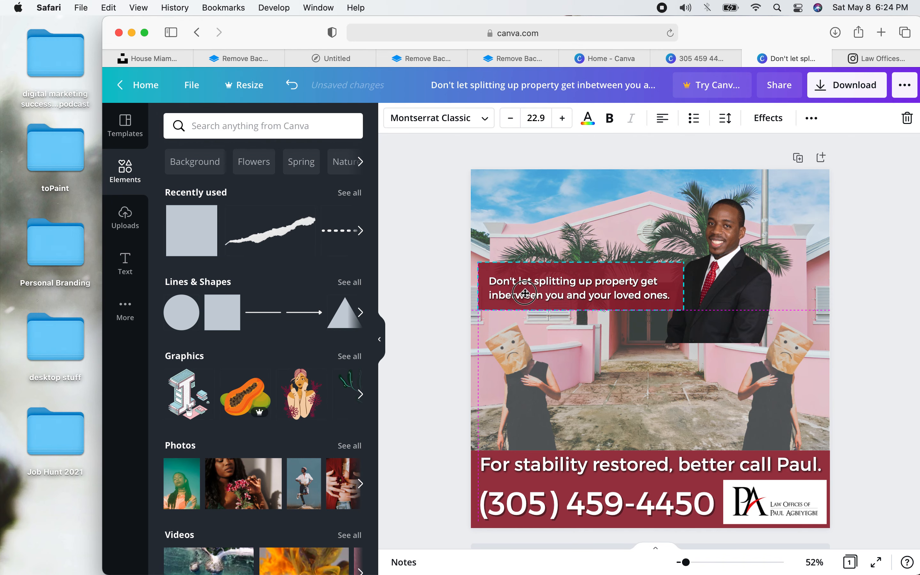
drag(525, 293, 598, 351)
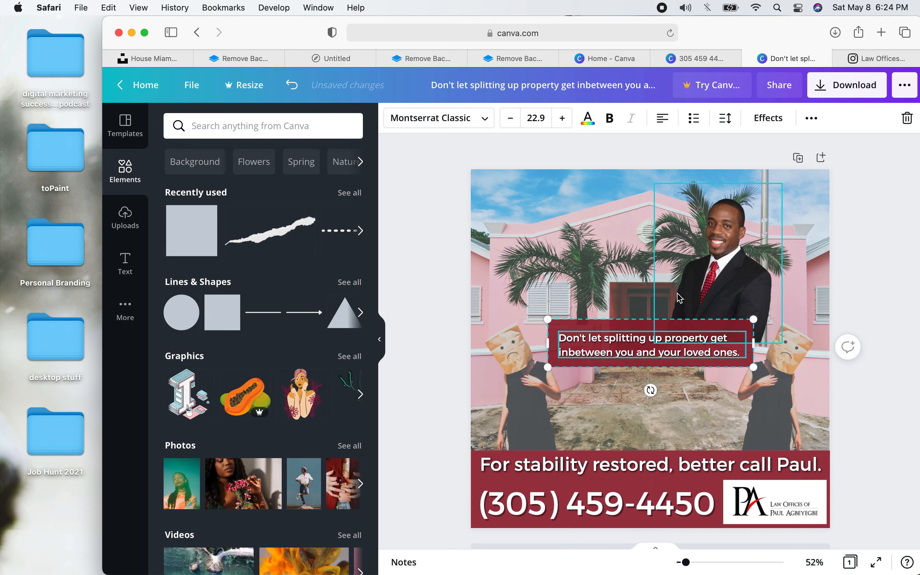
drag(696, 279, 680, 295)
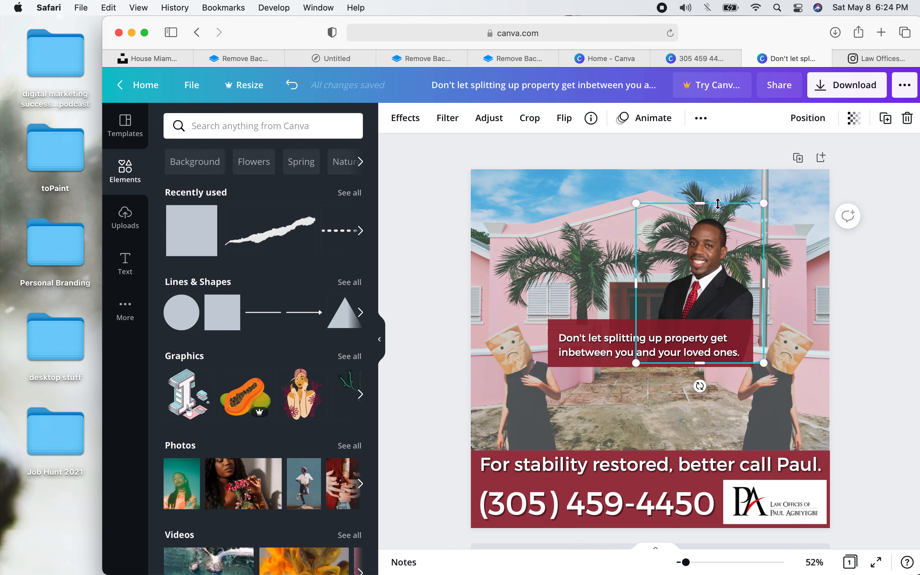
click(424, 226)
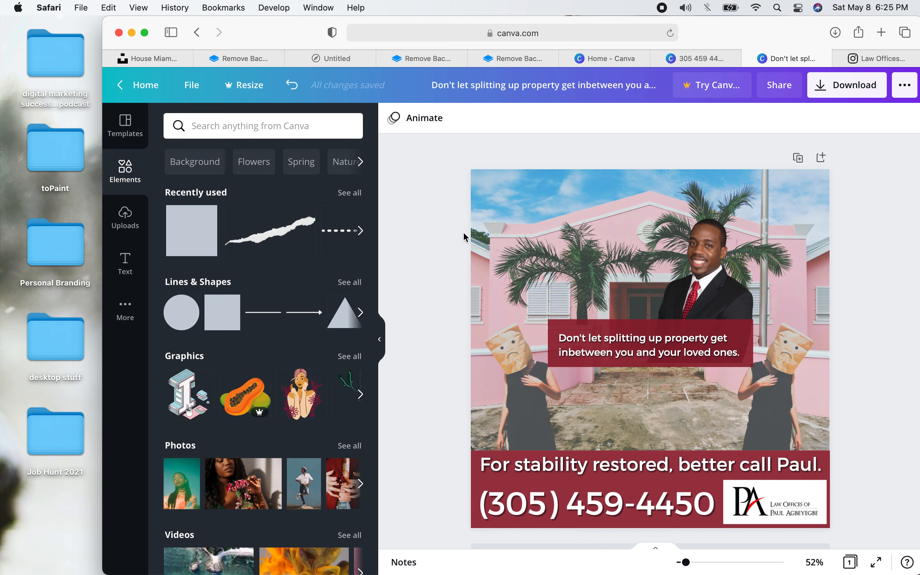
- Scale down the lawyer's photo and align it behind the right end of the headline banner
click(724, 264)
drag(764, 204, 739, 235)
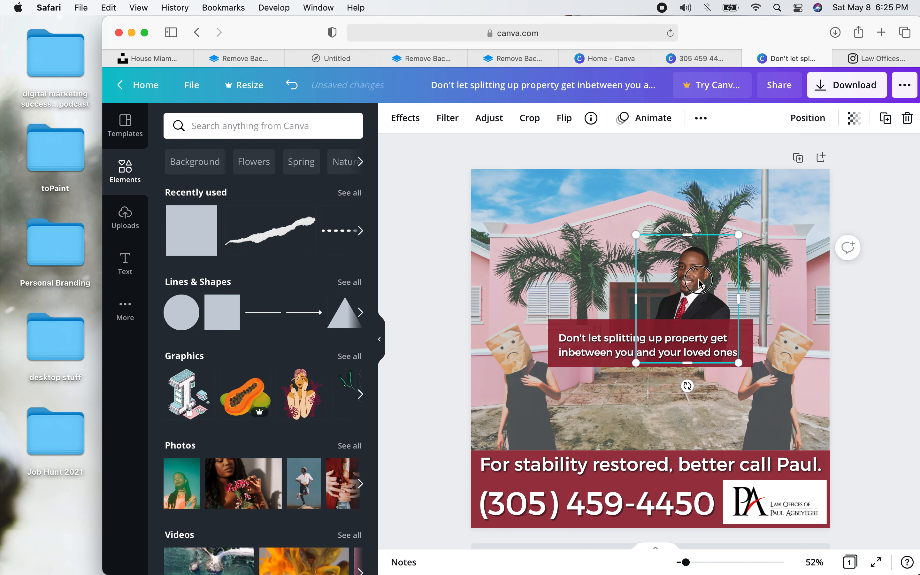
drag(700, 280, 725, 280)
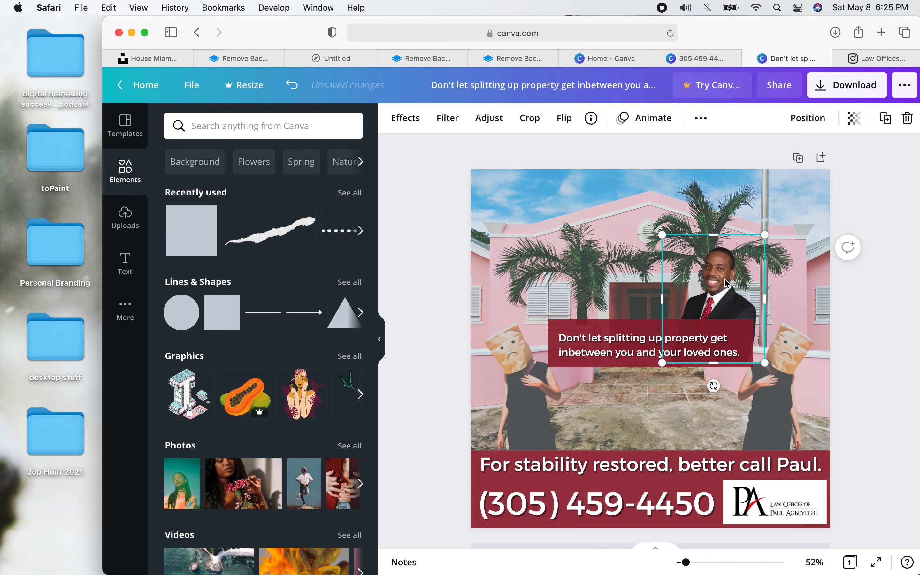
click(432, 251)
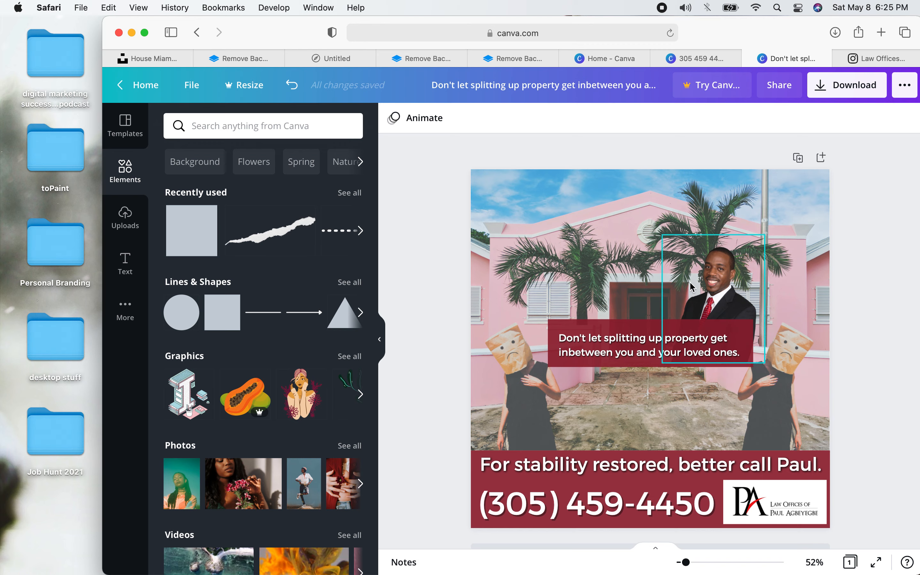
- Move the lawyer's photo to the lower-right edge of the ad above the logo and shrink it to a small figure
drag(708, 291, 783, 408)
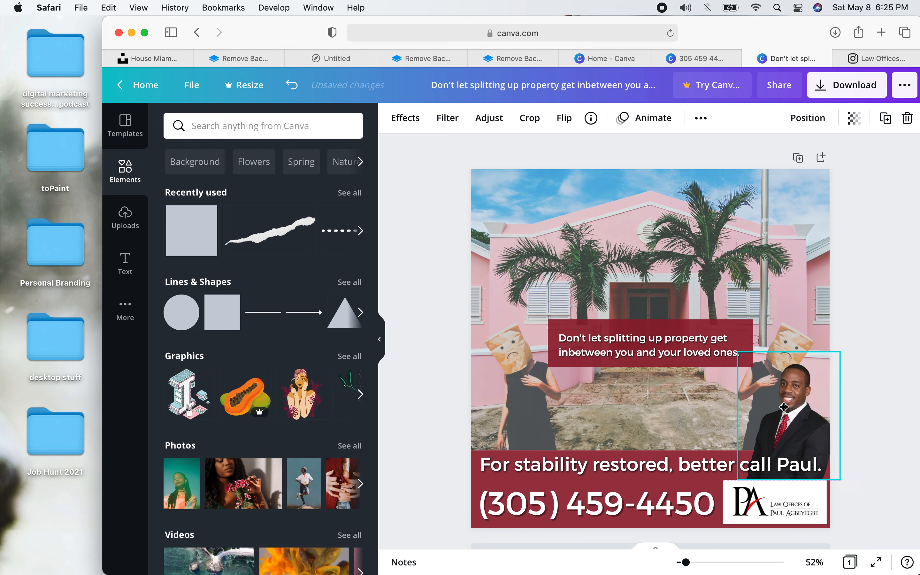
drag(746, 356, 784, 389)
click(870, 477)
drag(813, 441, 810, 441)
click(905, 461)
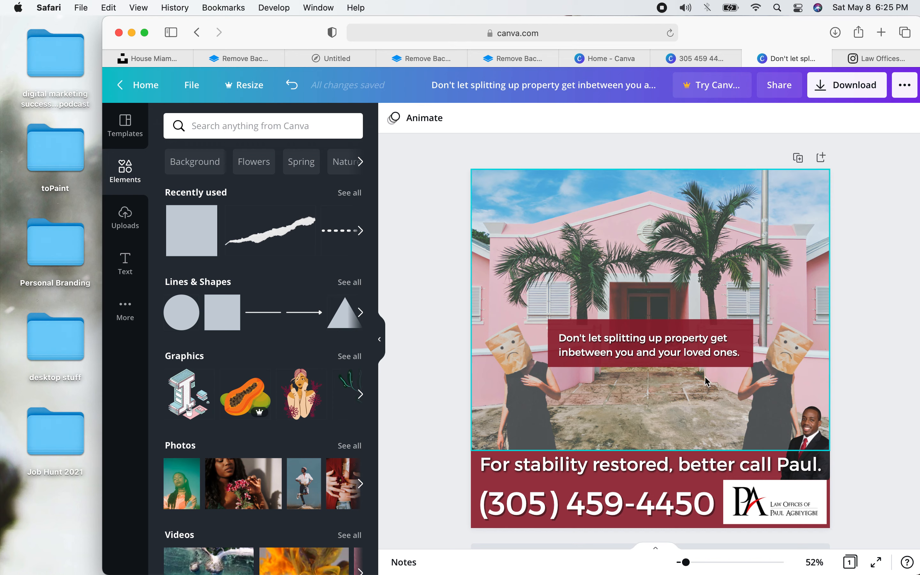
- Raise the centred headline group slightly and ungroup the text from its red box
drag(671, 357, 671, 347)
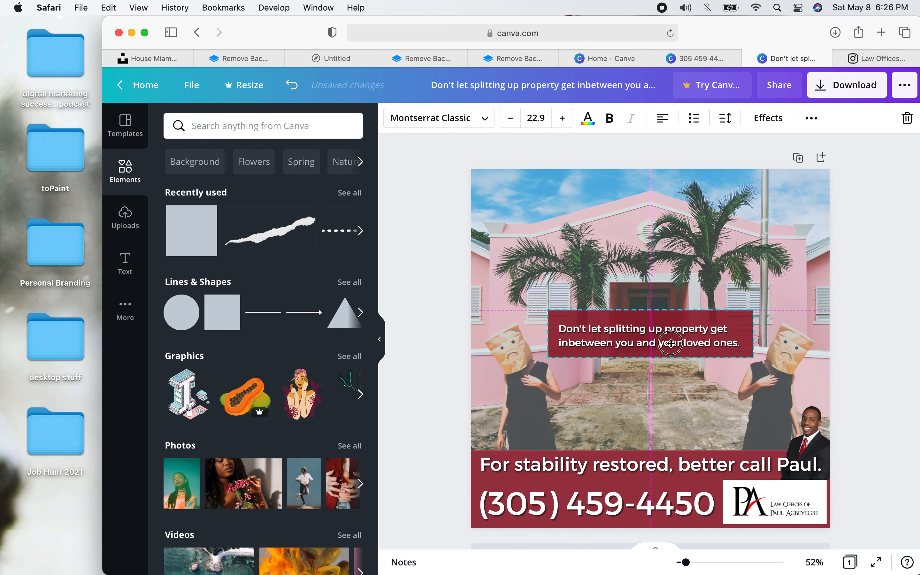
click(426, 269)
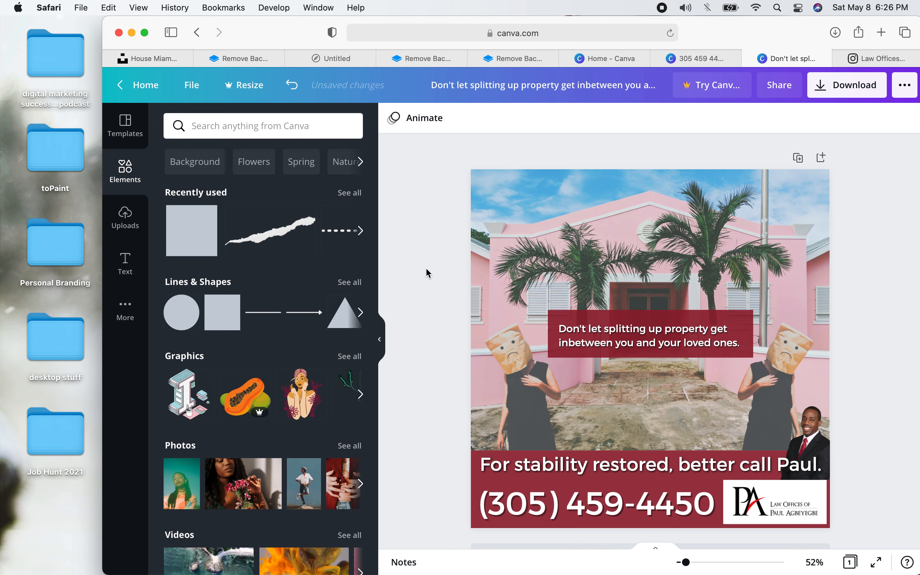
click(574, 331)
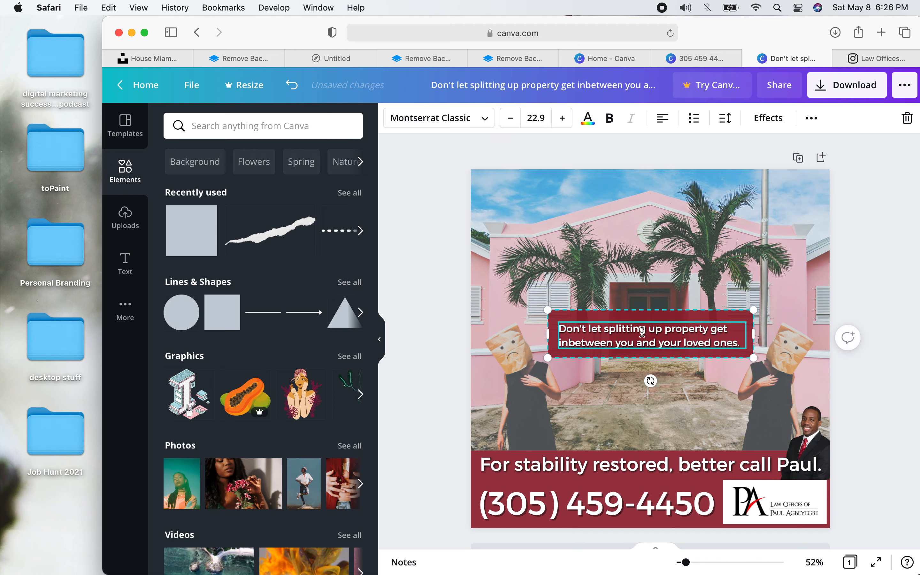
right_click(634, 320)
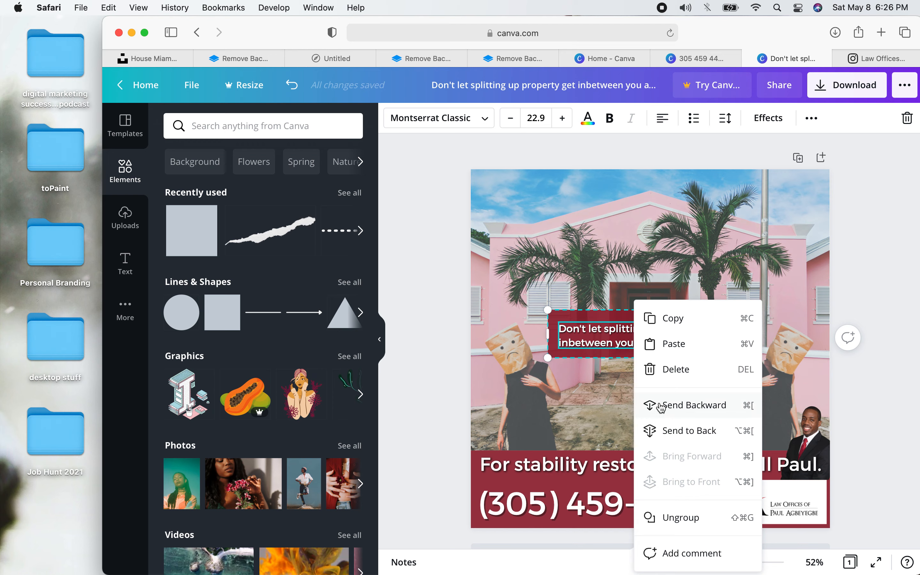
click(680, 519)
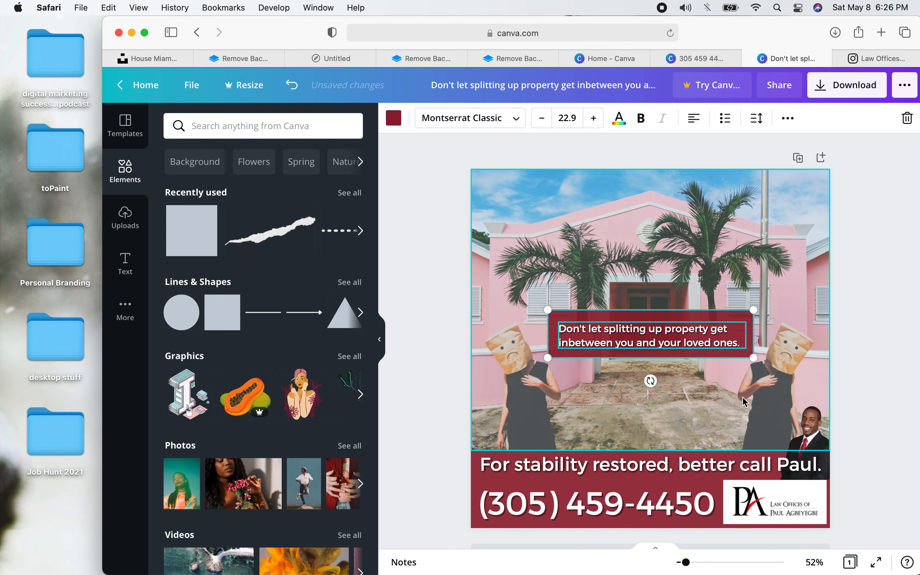
click(732, 398)
- Narrow the headline text box so it wraps onto three lines, and center-align the text in the middle of the red box
click(724, 338)
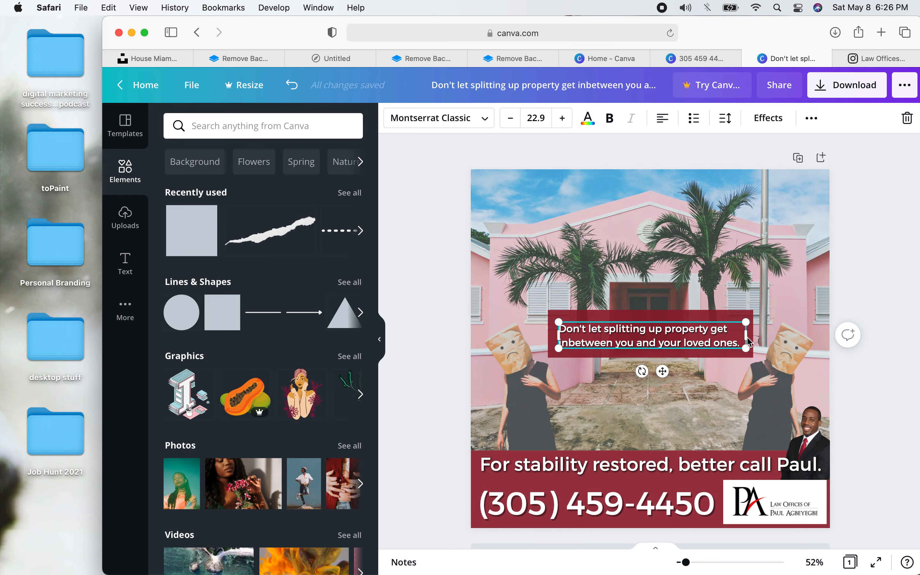
drag(748, 339, 698, 340)
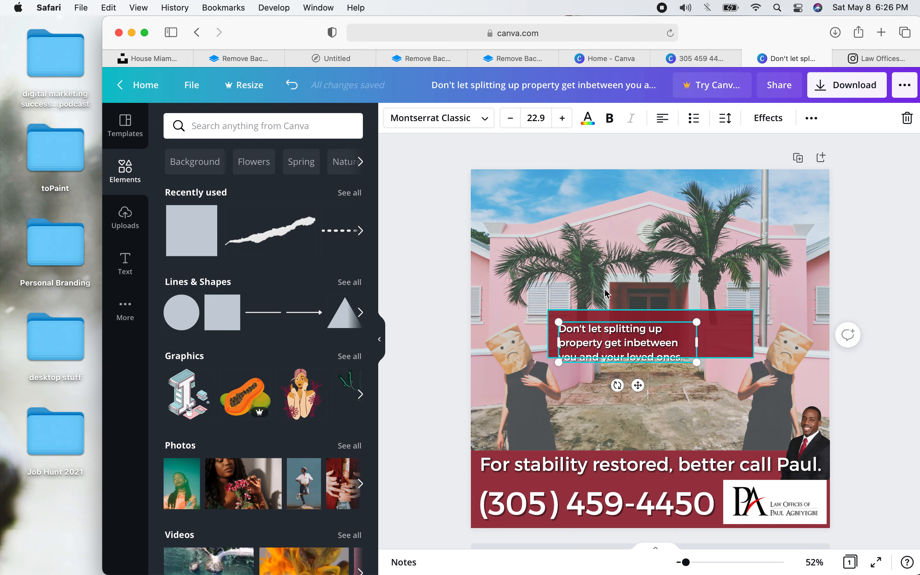
click(429, 261)
drag(606, 352, 638, 344)
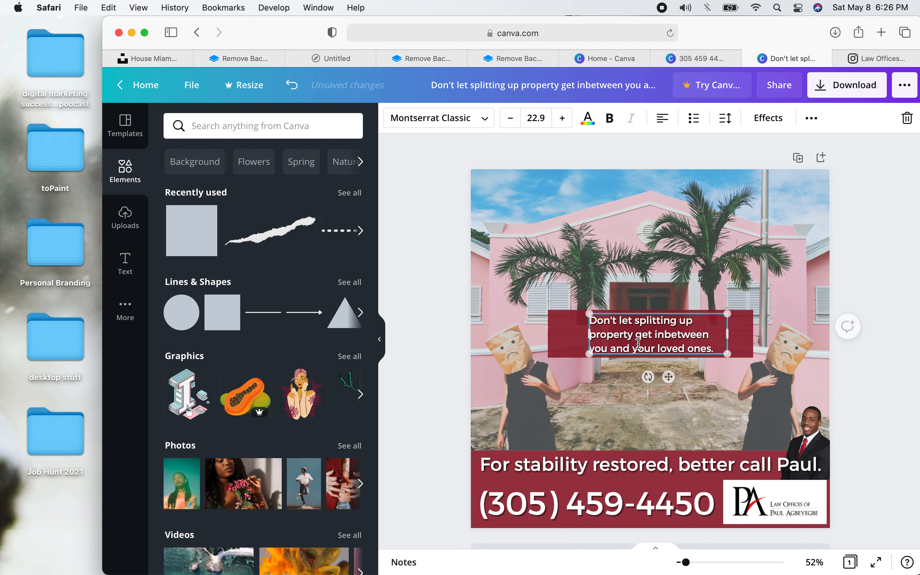
click(663, 125)
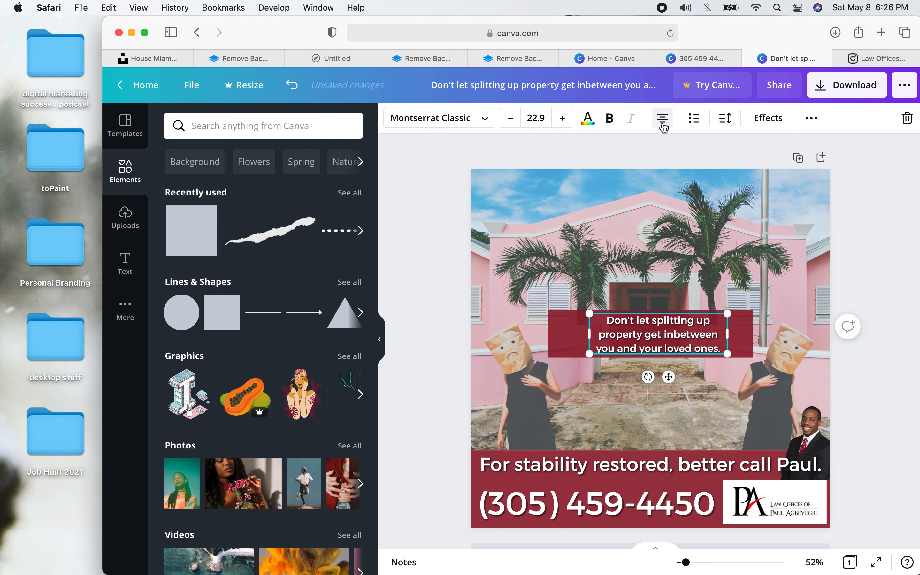
drag(669, 345, 662, 345)
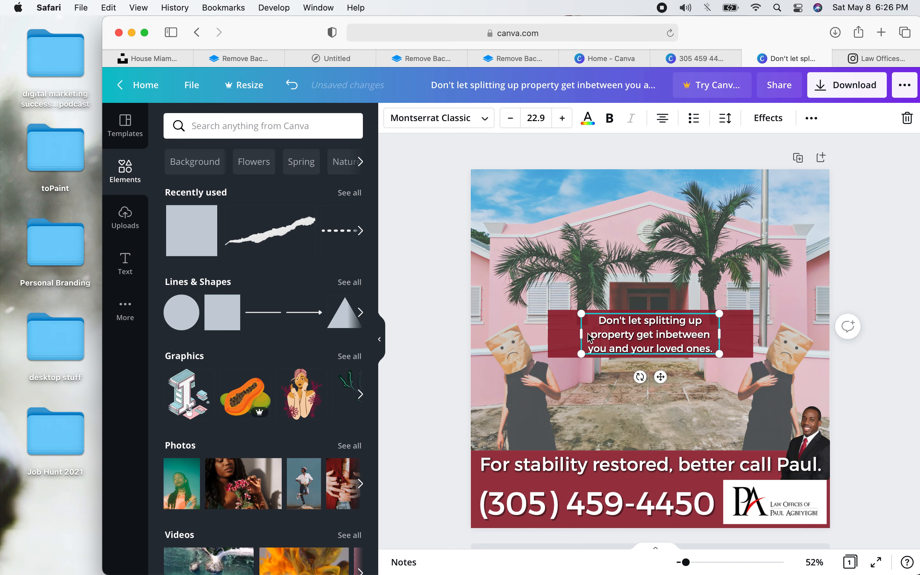
- Trim the red box on both sides so it fits closely around the three-line headline
click(554, 335)
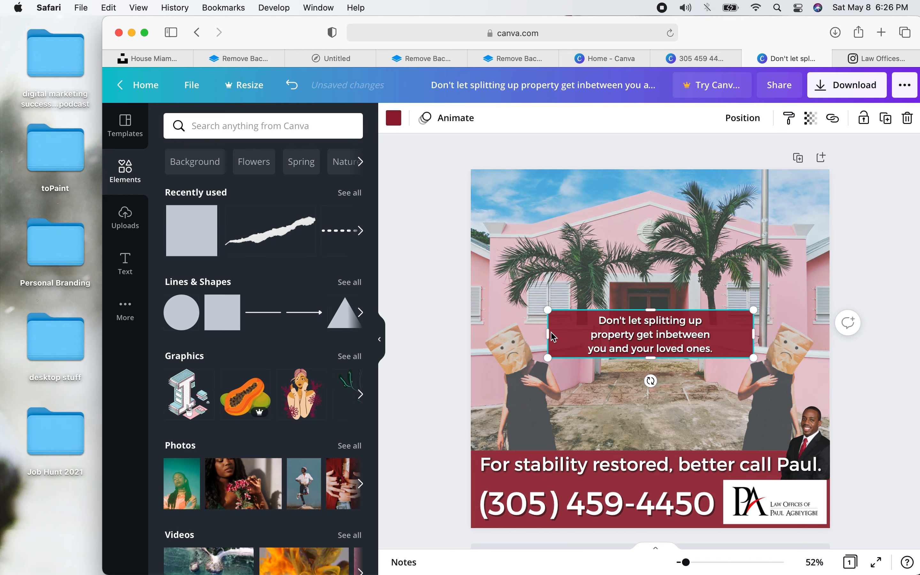
drag(549, 334, 577, 336)
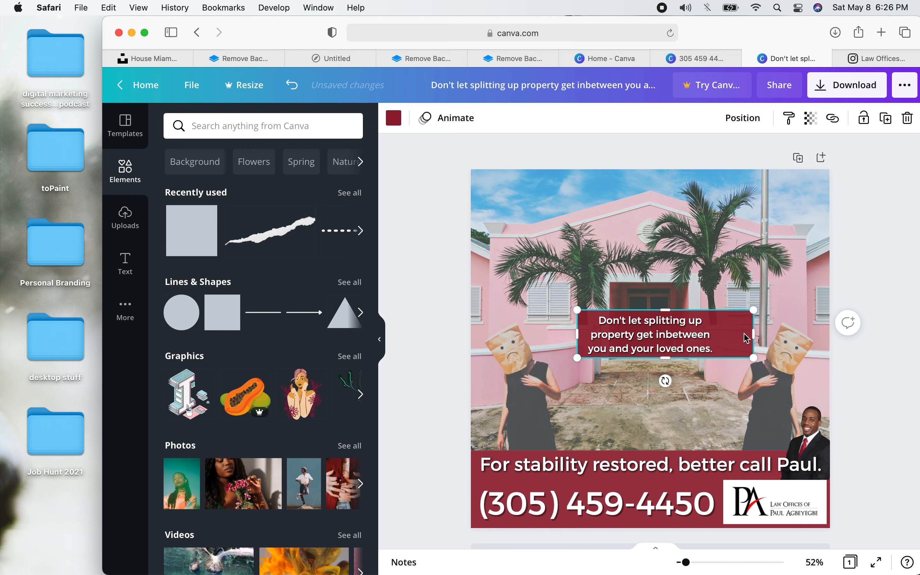
drag(754, 338, 723, 339)
click(410, 254)
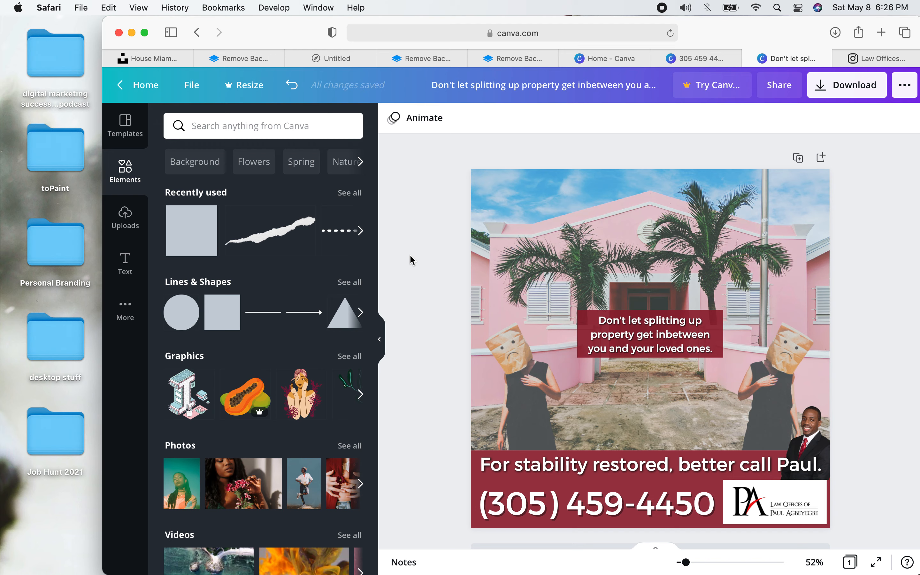
- Set the headline text's effect style to None
click(605, 324)
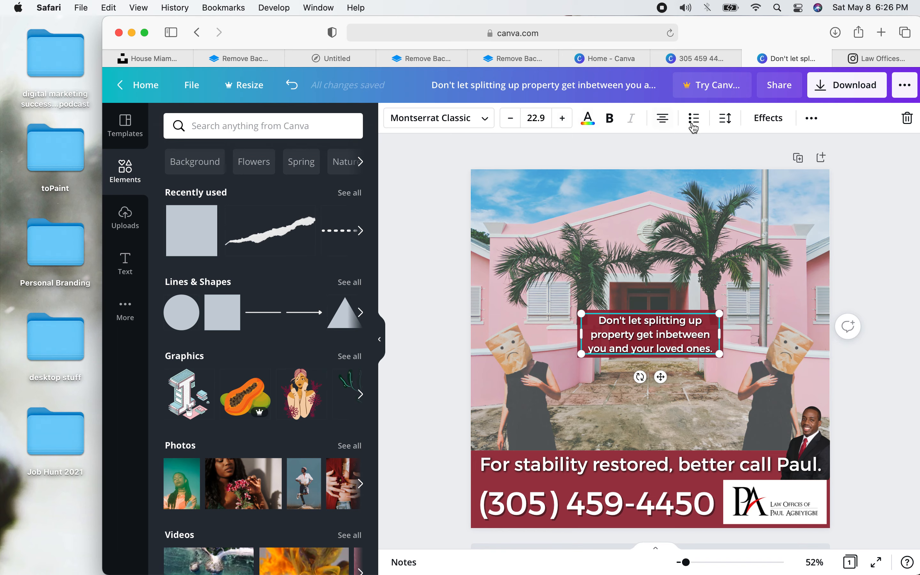
click(768, 118)
click(195, 204)
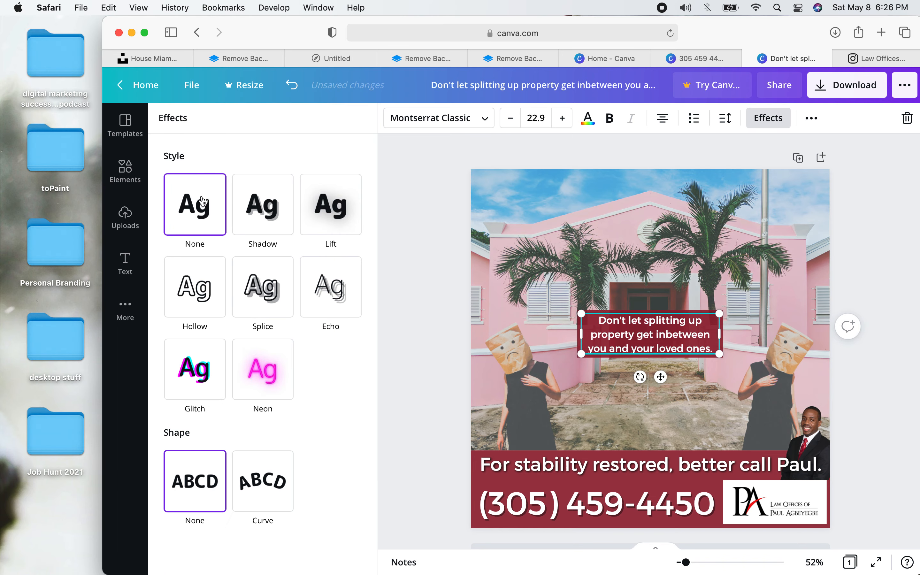
click(403, 252)
click(416, 256)
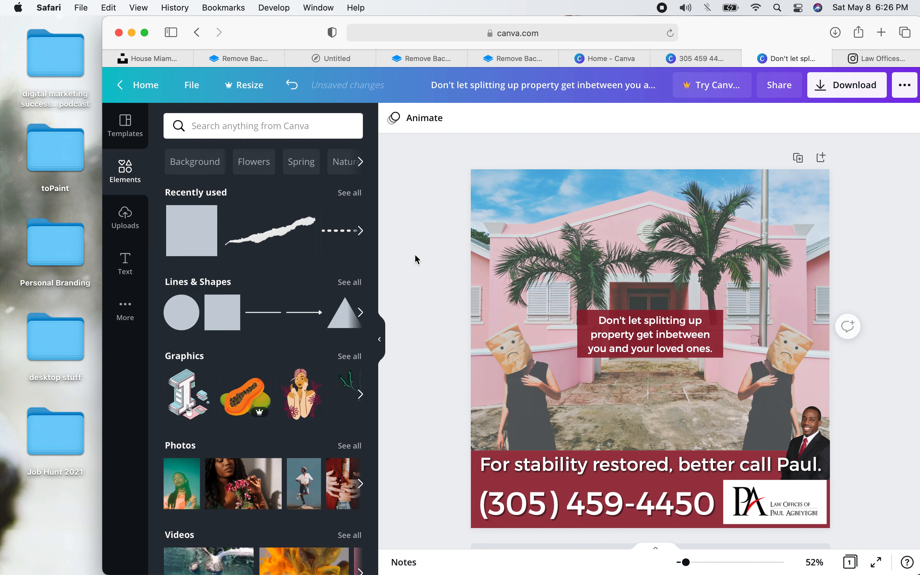
- Make the red box behind the headline fully opaque with a transparency value of 100
click(583, 326)
click(810, 119)
drag(759, 156, 786, 157)
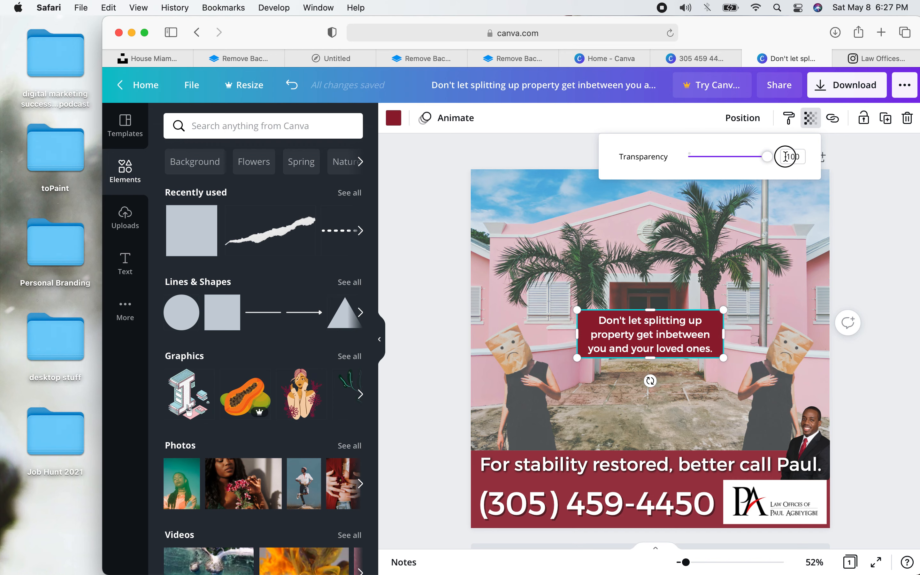
mouse_move(767, 156)
mouse_down()
mouse_move(738, 164)
mouse_move(736, 156)
mouse_move(780, 156)
mouse_up()
- Try black and coral red fills on the headline box, and restore its dark red document color
click(393, 118)
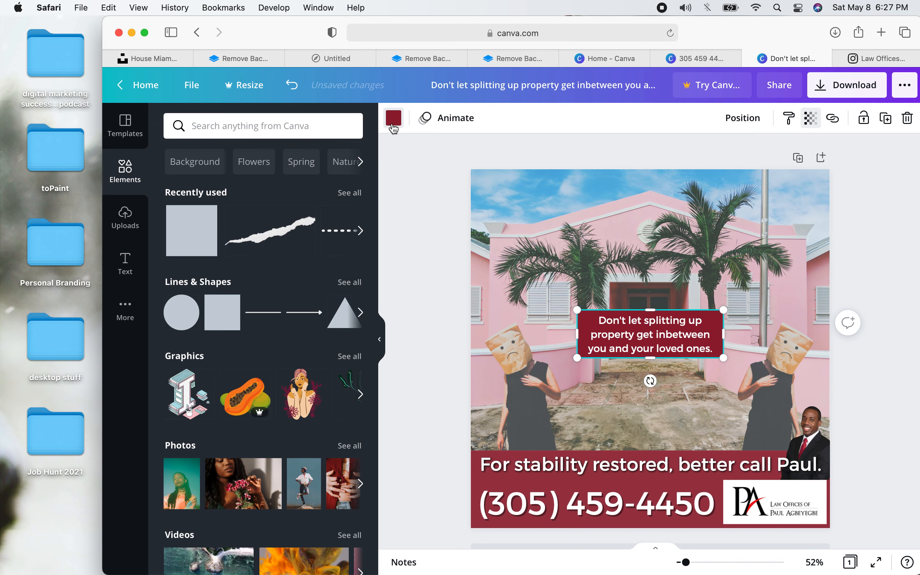
click(243, 360)
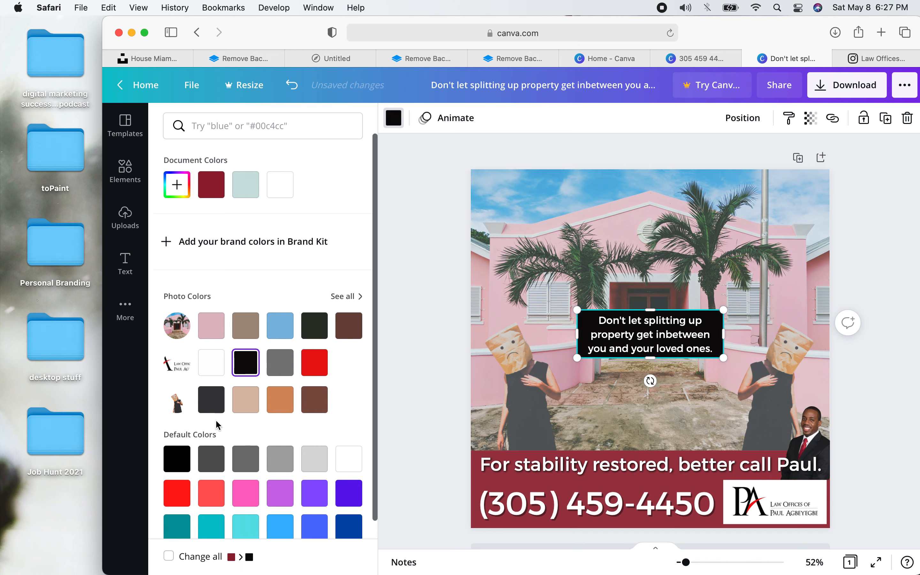
click(213, 495)
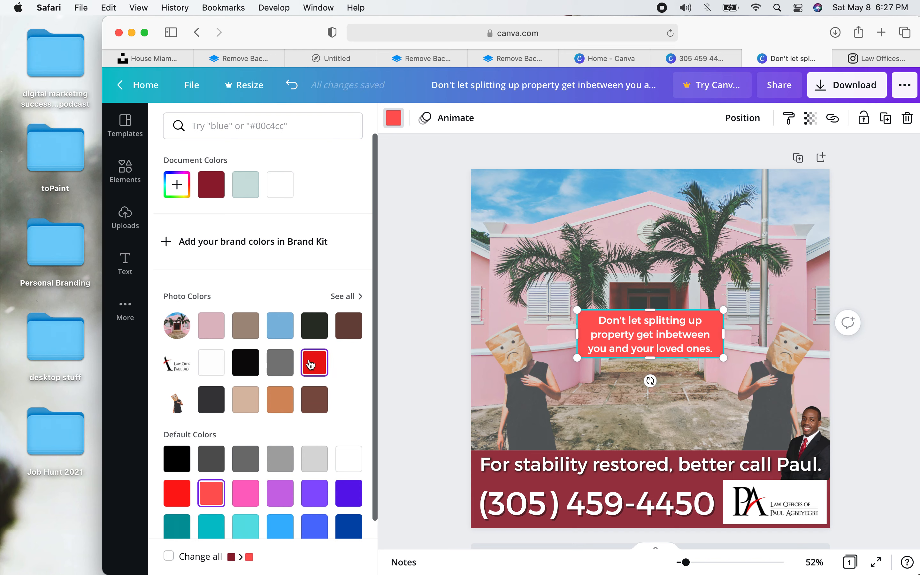
click(212, 188)
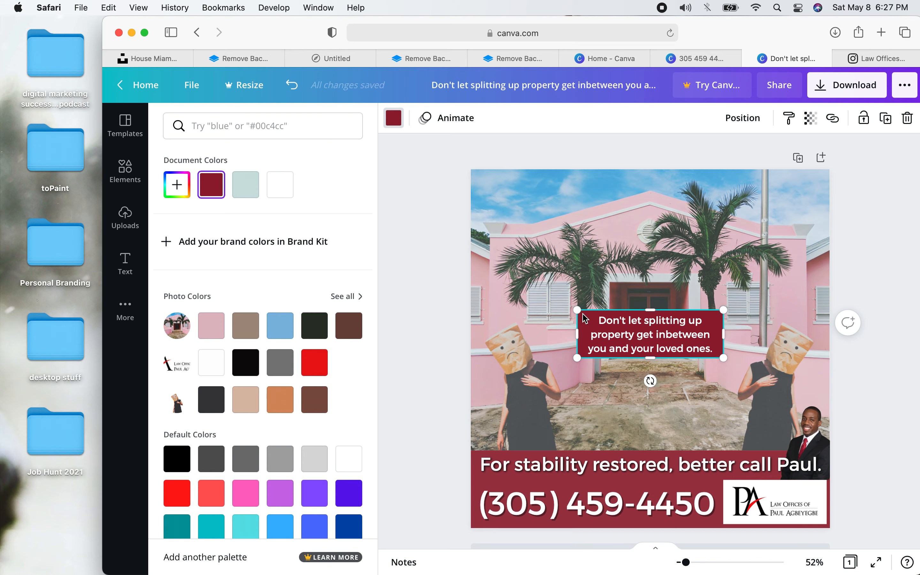
- Enlarge the dark red box and park it in the design's upper-right corner, and enlarge the headline text to size 39.3, centered over the doorway
drag(578, 311, 548, 286)
drag(570, 345, 825, 194)
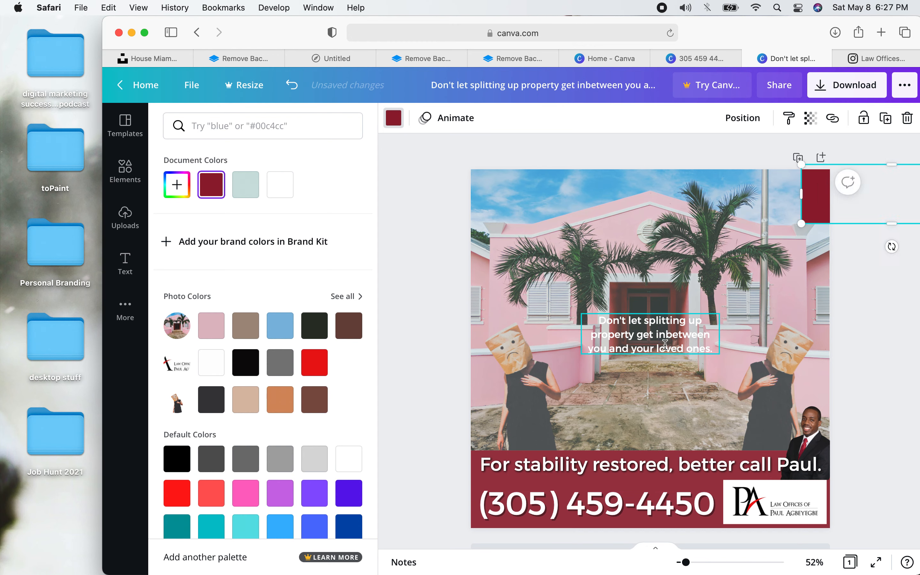
click(718, 354)
drag(719, 354, 813, 393)
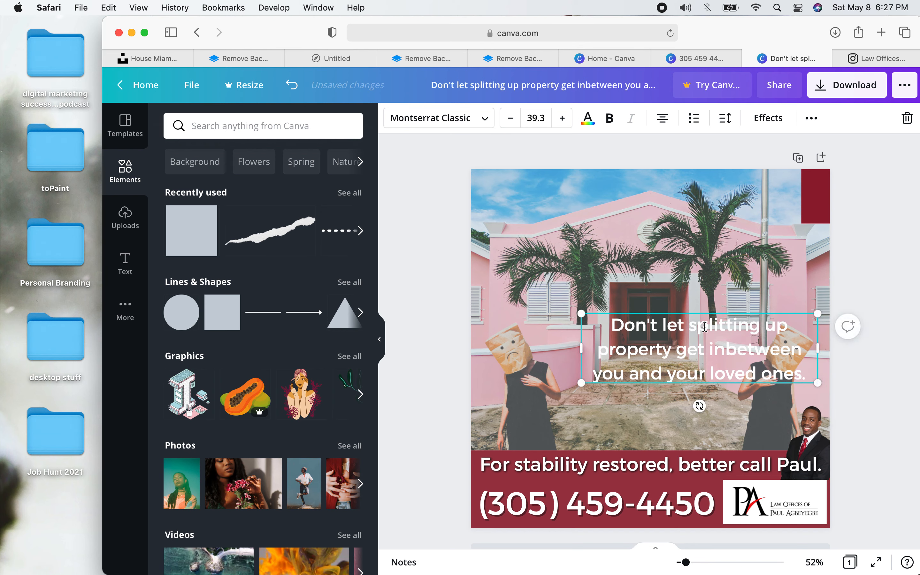
drag(708, 344, 655, 329)
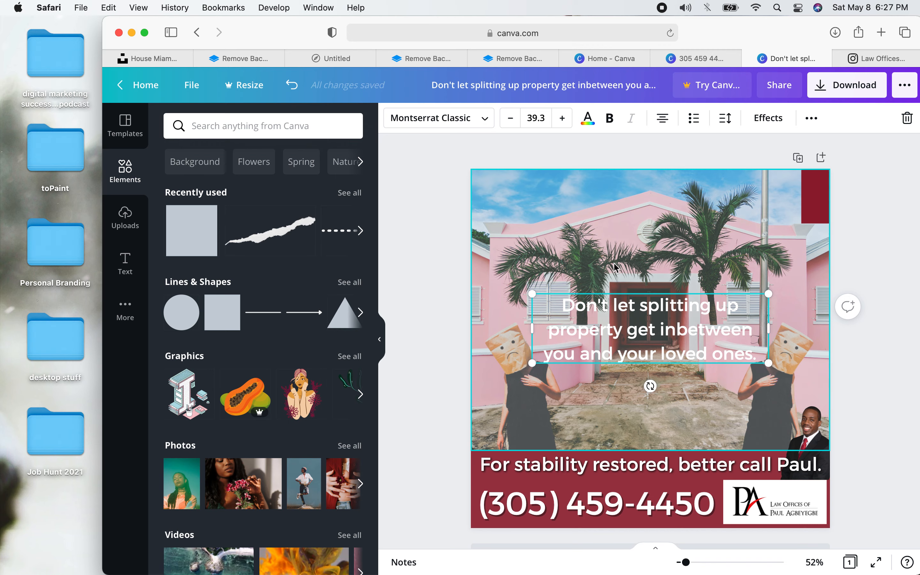
- Apply a Shadow effect to the headline text in black with a transparency of 100
click(770, 118)
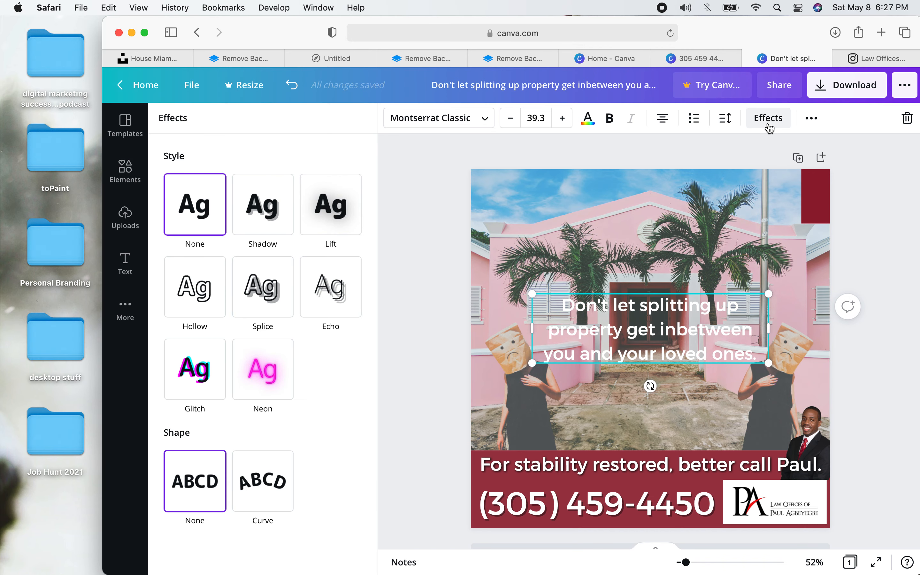
click(314, 212)
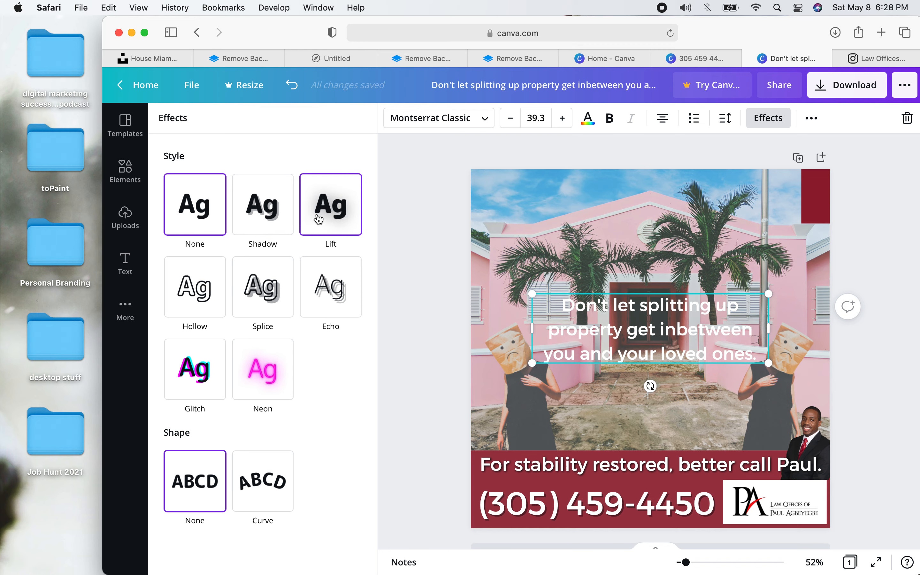
click(272, 216)
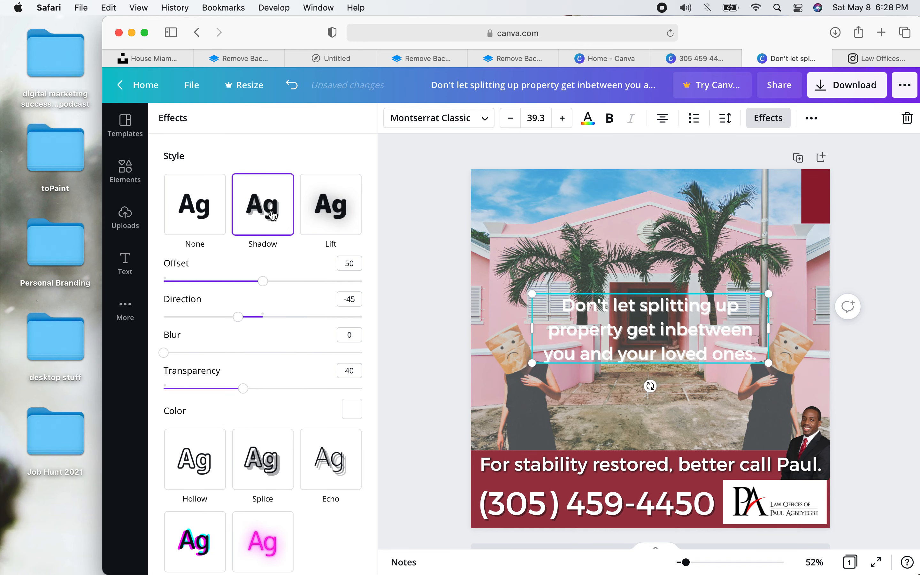
click(351, 409)
click(182, 279)
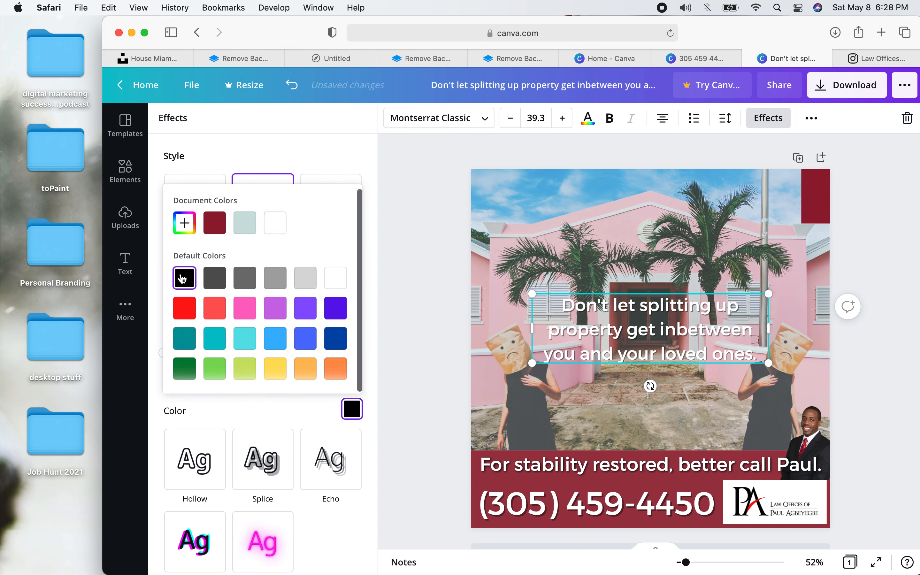
click(265, 158)
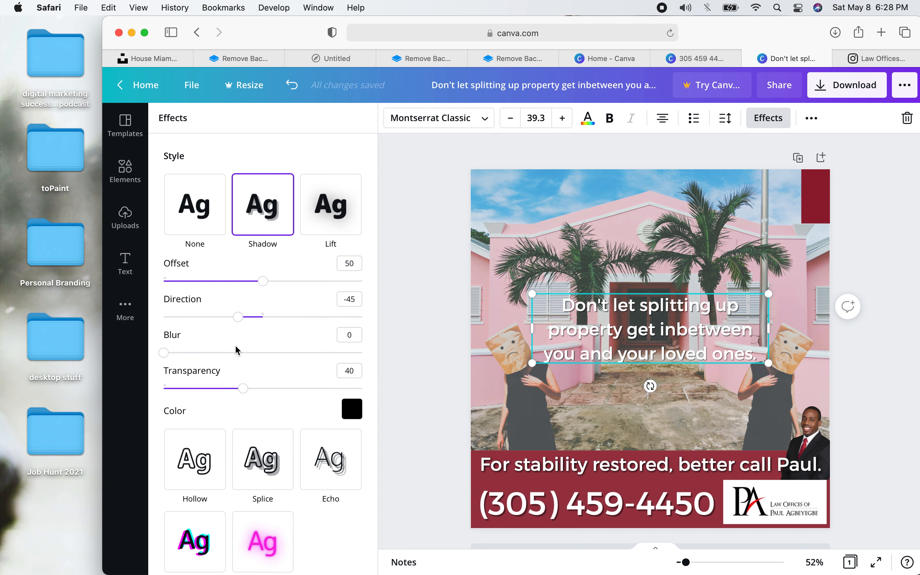
drag(170, 354, 96, 360)
drag(244, 389, 379, 395)
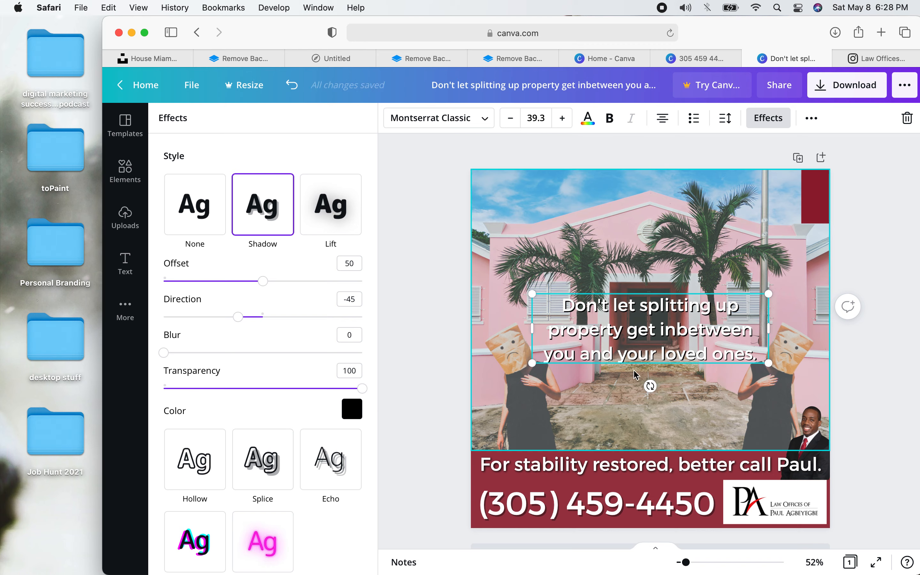
- Shrink the headline text to size 27.5 and center it between the two figures, just above the banner
drag(769, 363, 748, 349)
drag(646, 362, 660, 417)
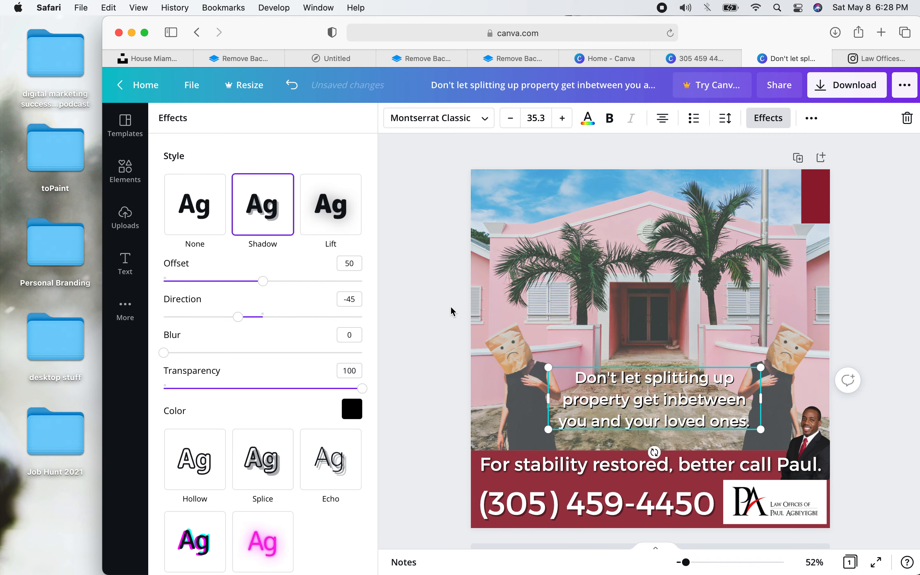
click(438, 303)
click(427, 287)
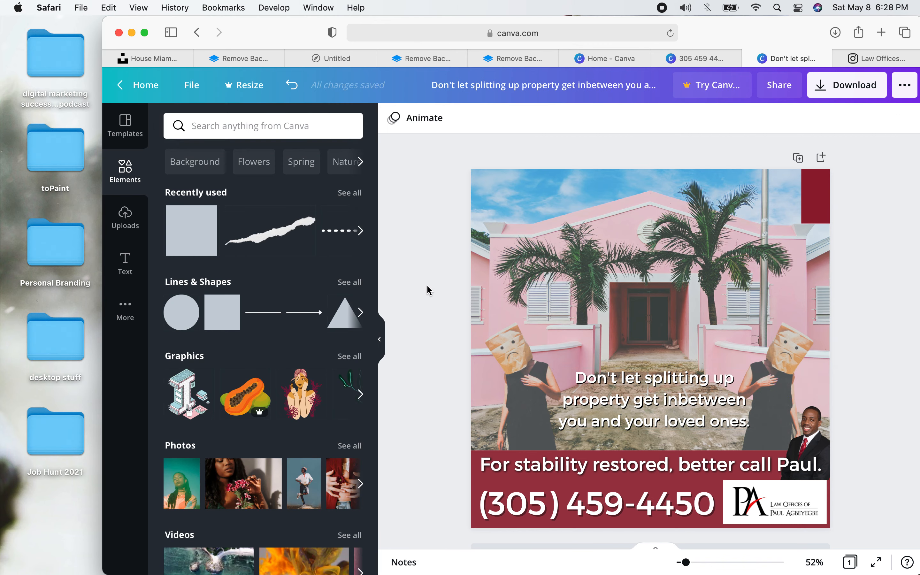
drag(660, 413, 662, 423)
click(426, 223)
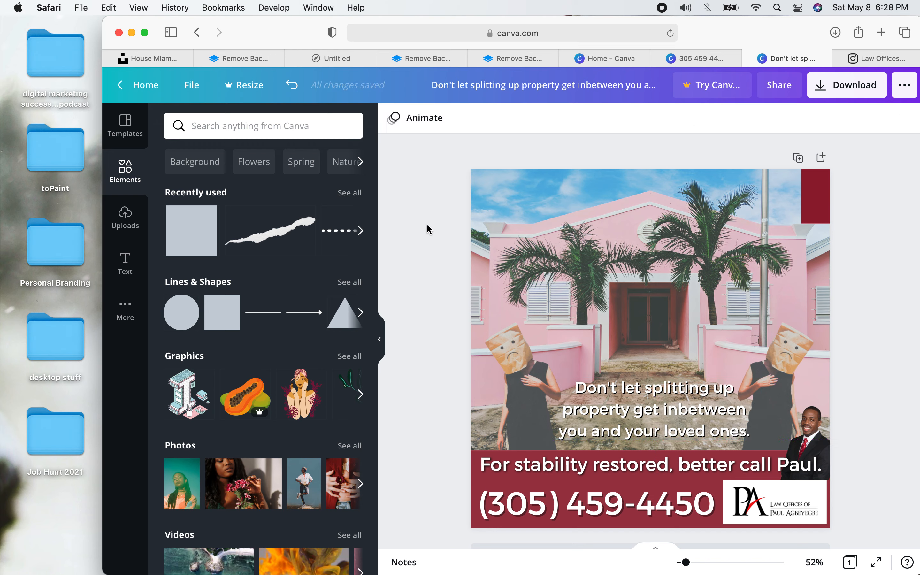
click(753, 432)
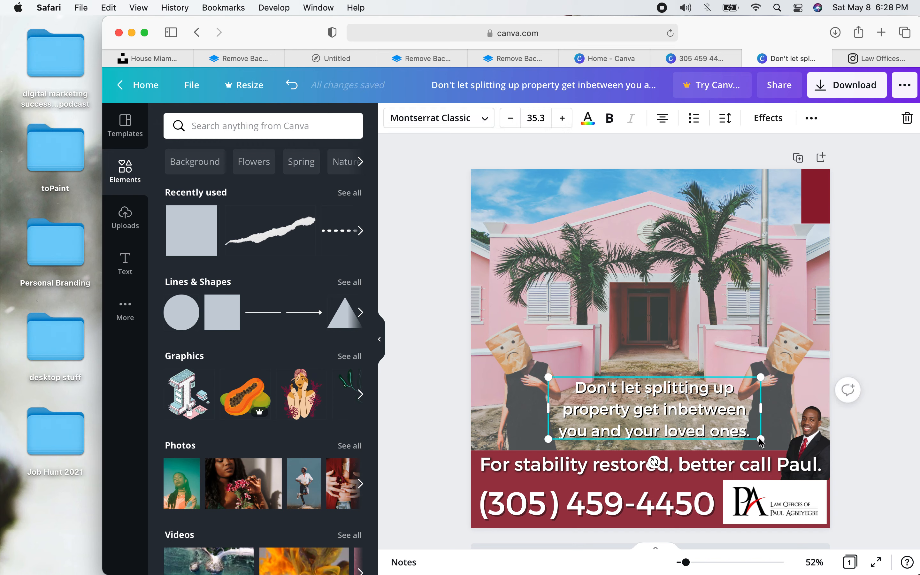
drag(761, 440, 714, 426)
drag(644, 407, 664, 411)
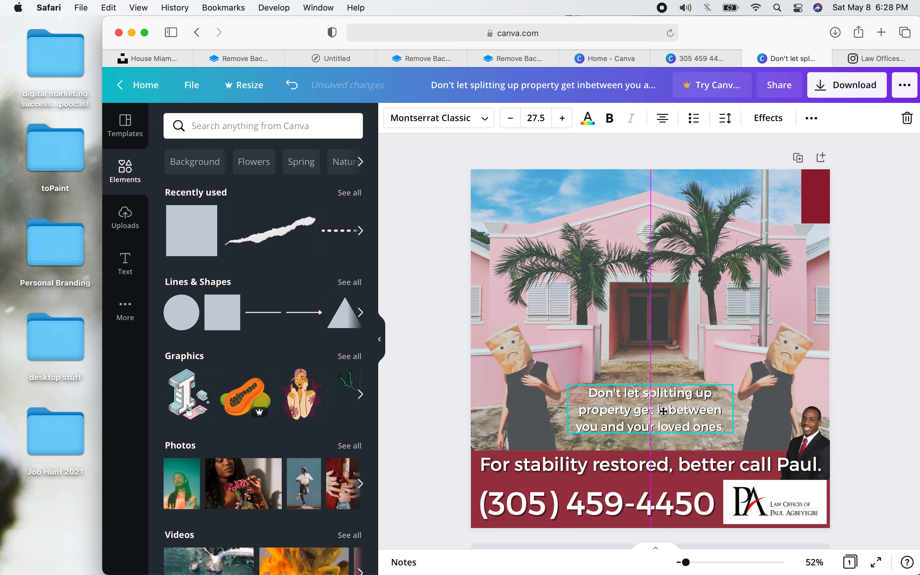
click(441, 260)
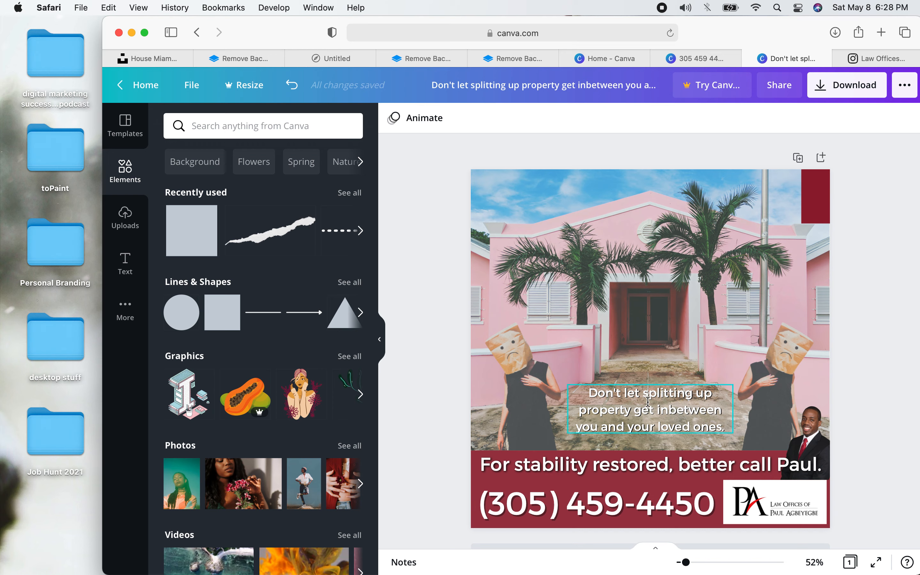
- Move the dark red box from the design's corner back behind the headline text
click(820, 194)
drag(821, 194, 582, 406)
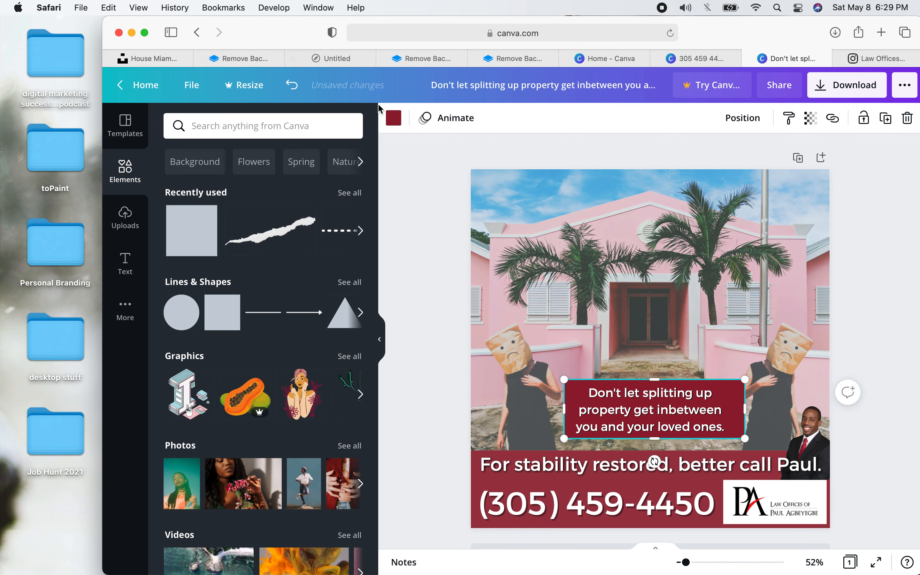
- Recolor the box behind the headline black and set its transparency to 21
click(396, 122)
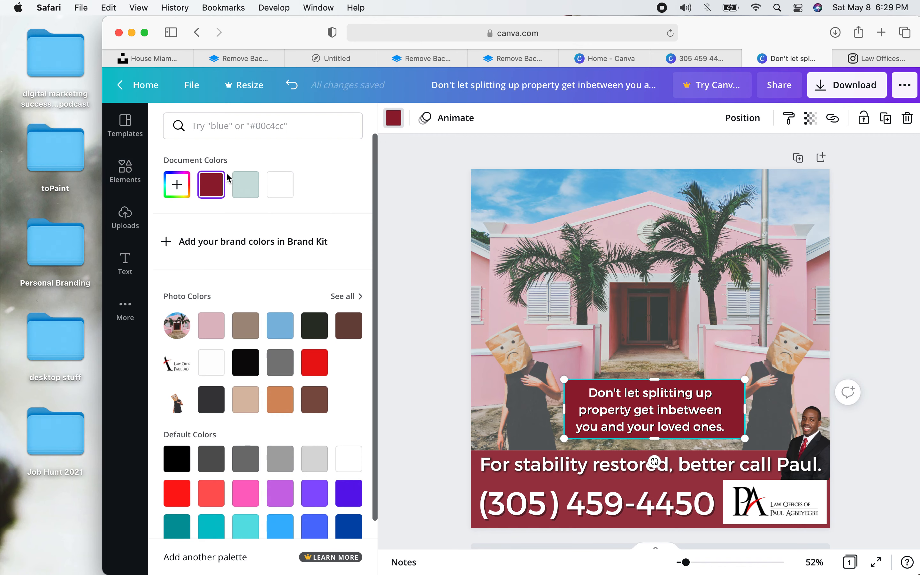
click(245, 362)
click(811, 118)
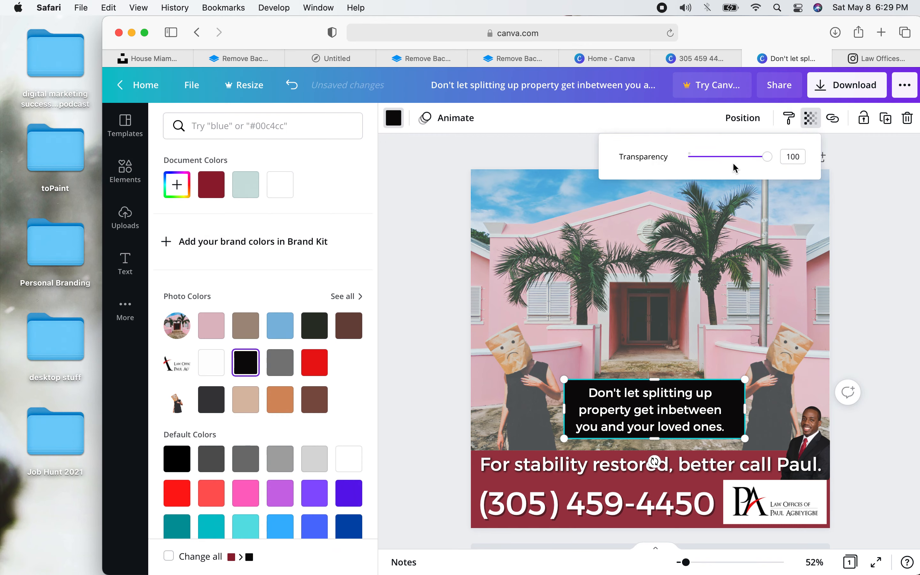
drag(768, 160, 705, 158)
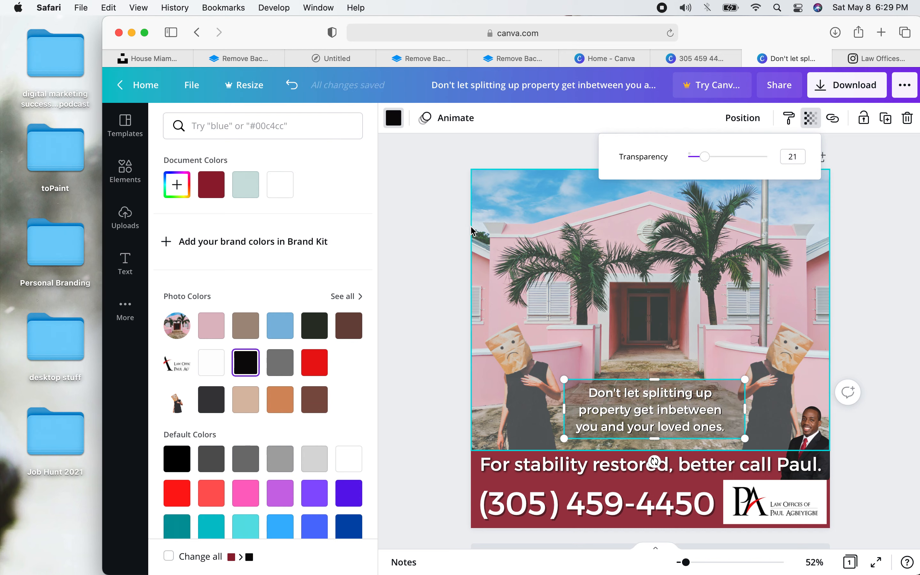
click(408, 270)
click(406, 265)
click(420, 207)
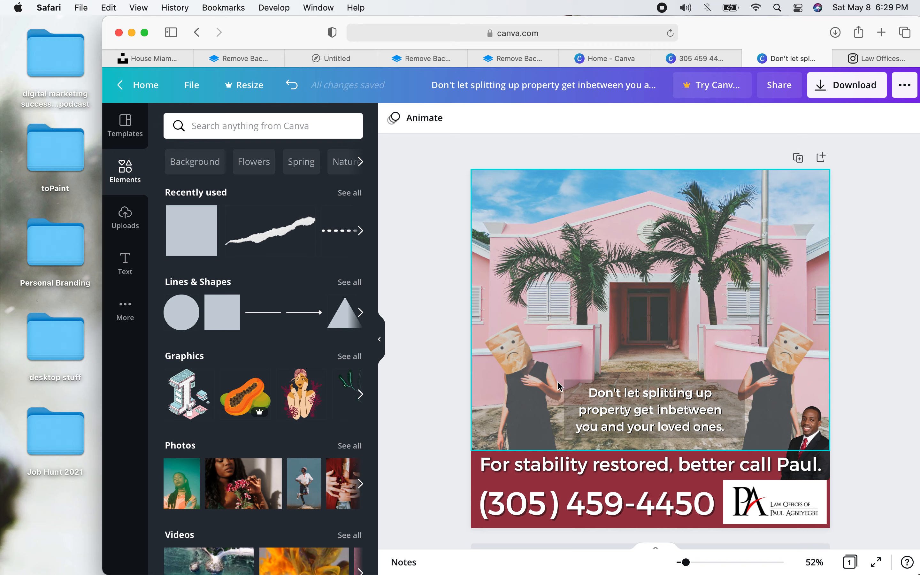
- Move the translucent black box and the headline text up in front of the building's doorway, centered horizontally
drag(575, 404, 572, 319)
drag(594, 392, 591, 330)
click(437, 268)
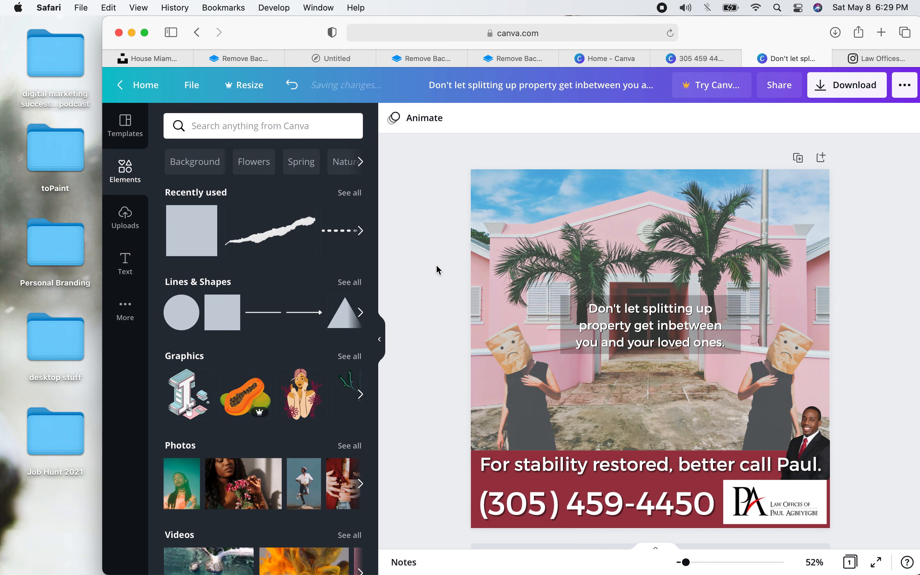
- Raise the black headline box's transparency value to 30, and increase it further for a darker background
click(565, 309)
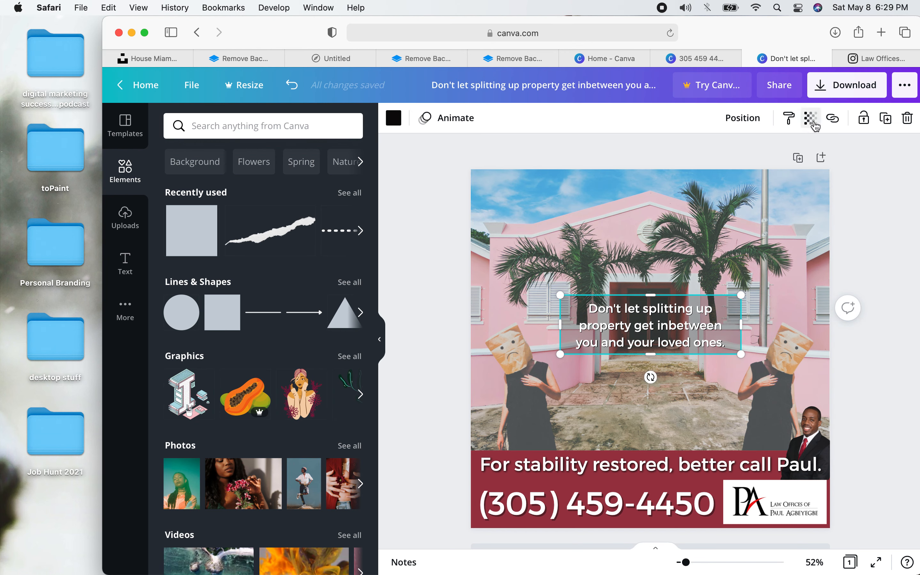
click(811, 118)
drag(703, 158, 714, 164)
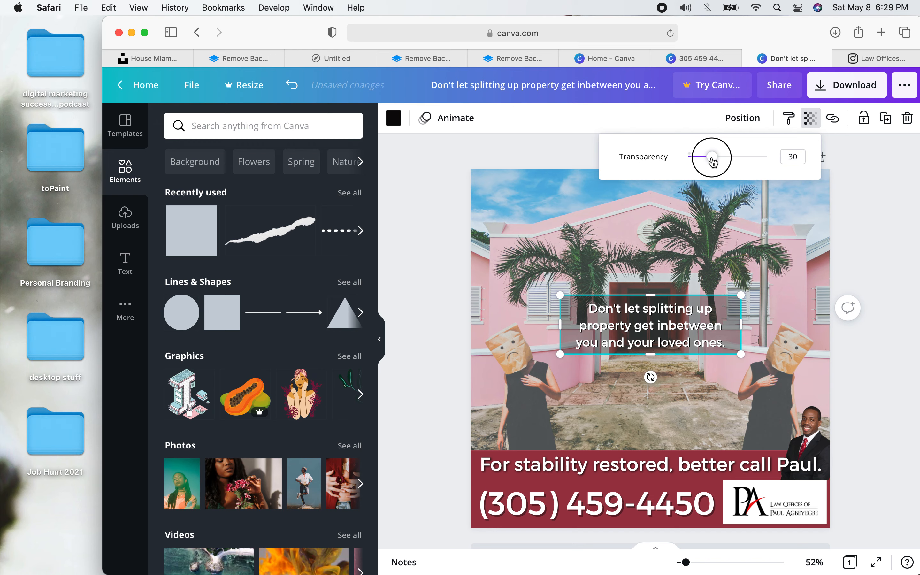
click(446, 243)
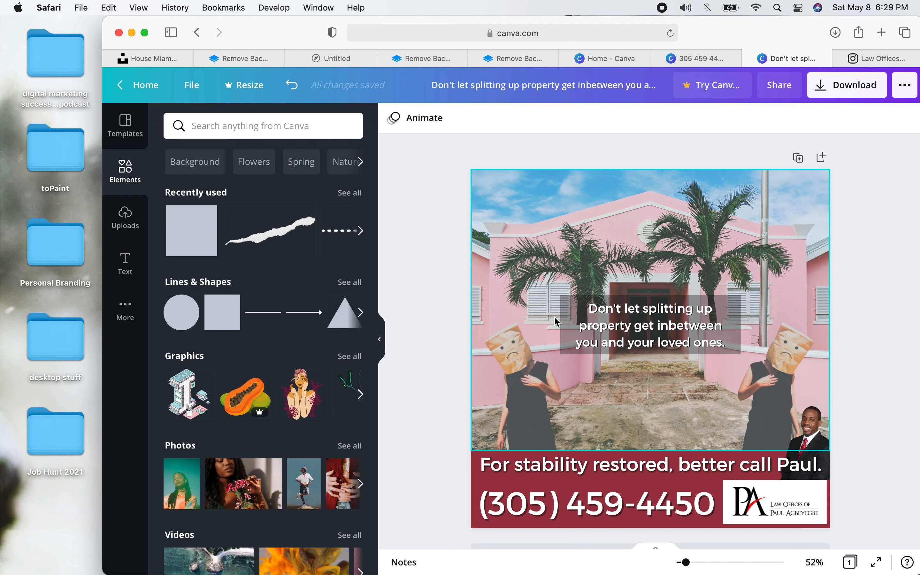
click(563, 312)
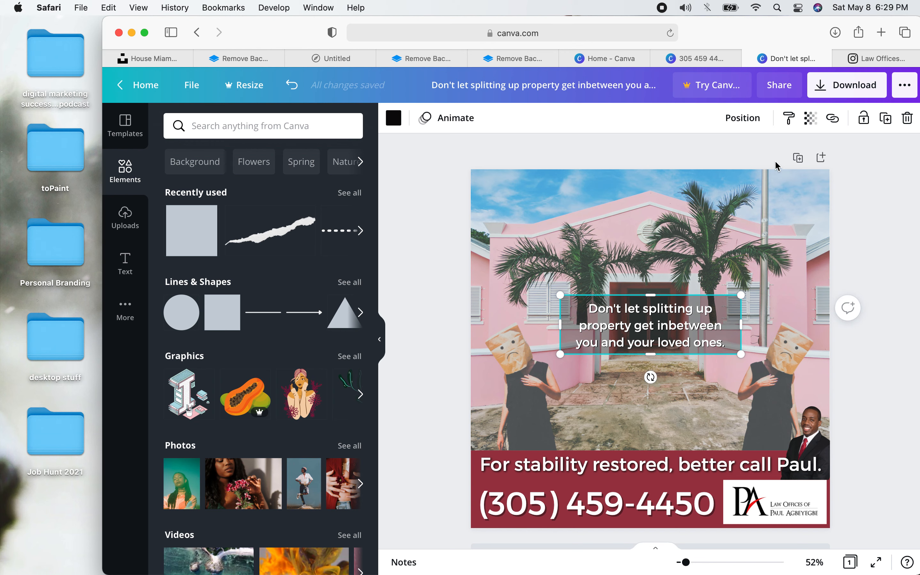
click(810, 118)
drag(713, 157, 728, 159)
click(439, 228)
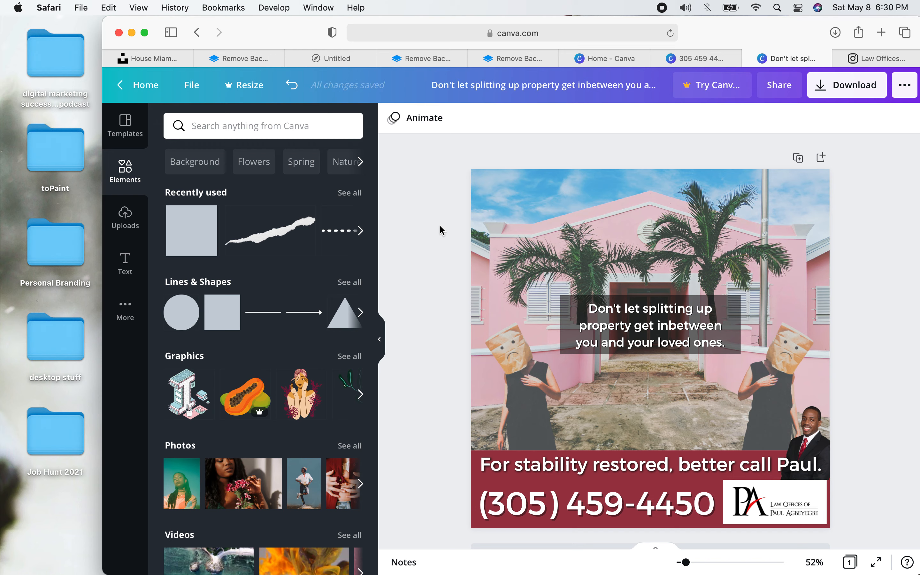
- Widen the black box on both sides so it extends further beyond the headline and stays centered in the design
click(566, 324)
drag(560, 324, 549, 326)
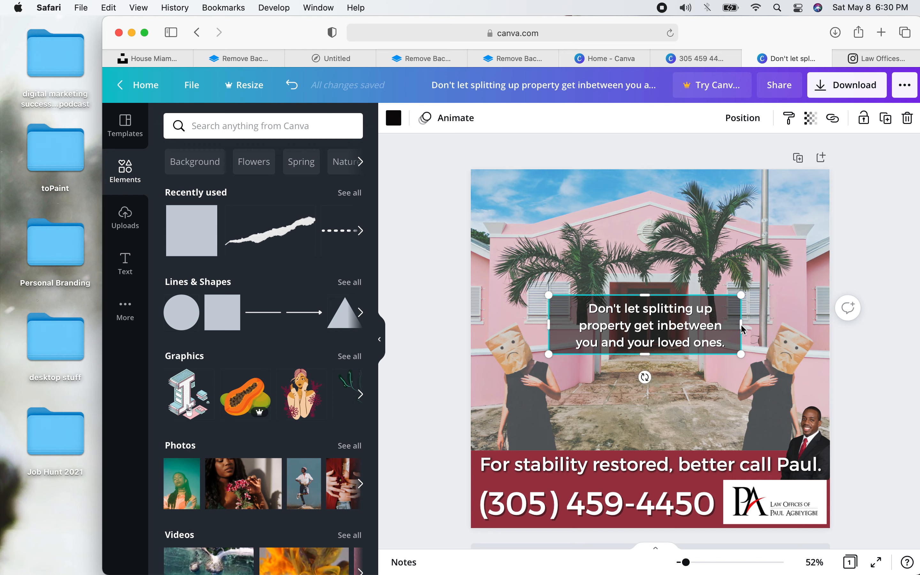
mouse_move(742, 324)
mouse_down()
mouse_move(760, 324)
mouse_move(739, 328)
mouse_up()
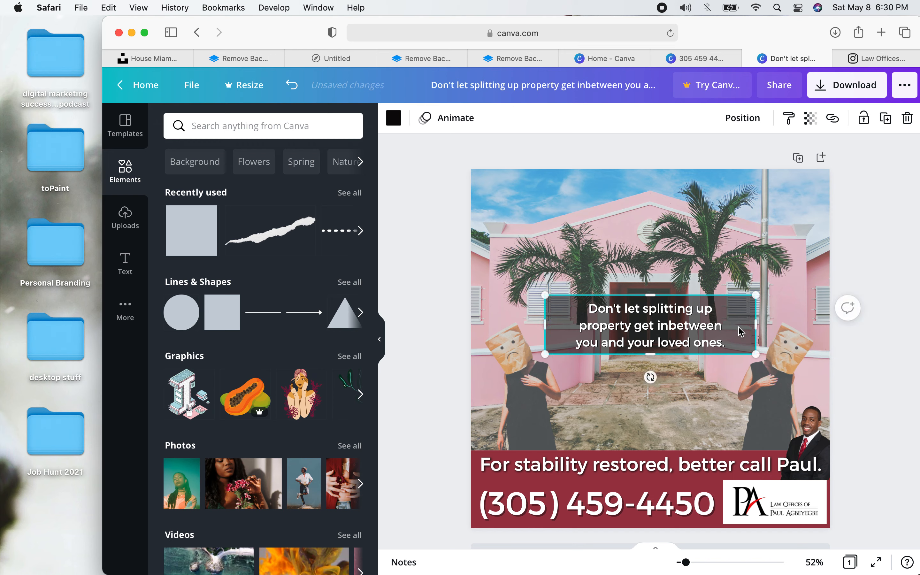
- Widen the headline text box so its first line ends with "property", and center the text within the black box
click(574, 326)
drag(734, 325, 752, 327)
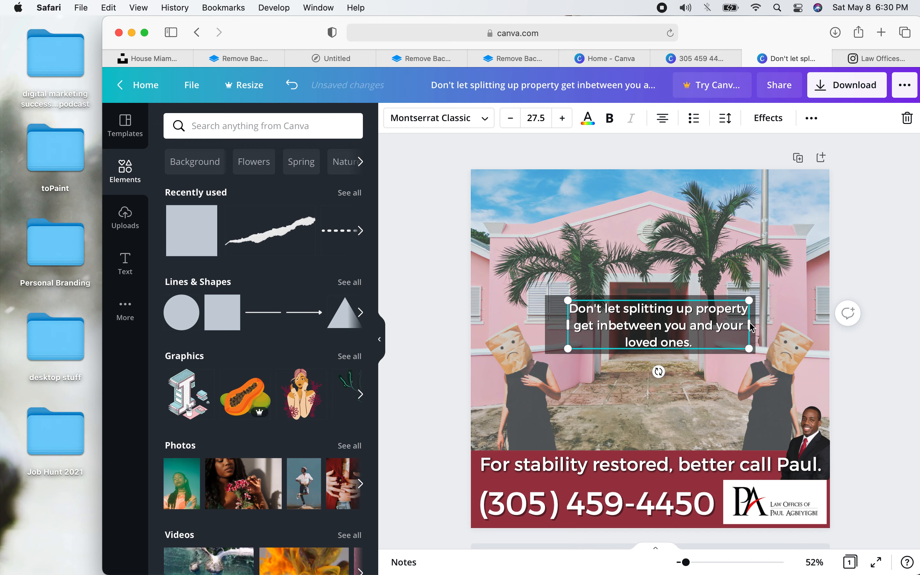
drag(689, 327, 681, 326)
click(418, 278)
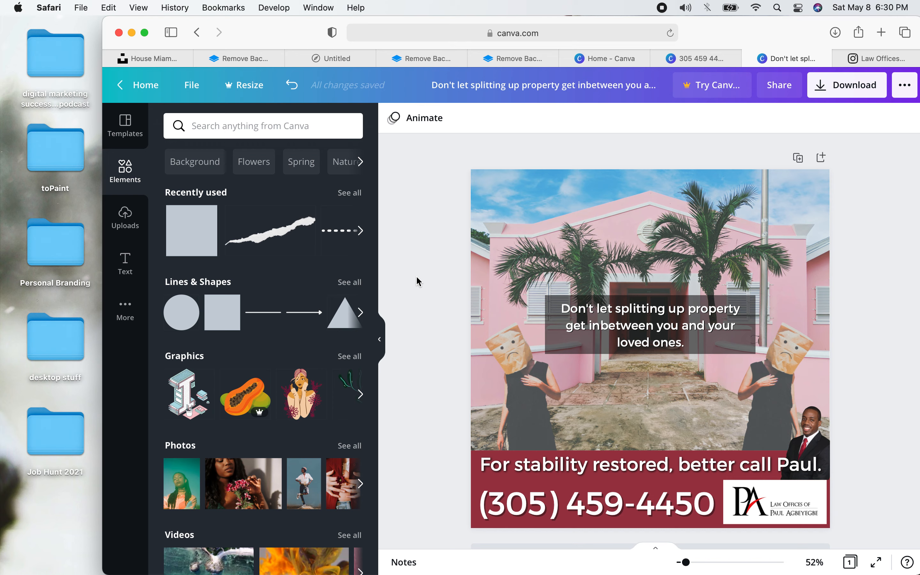
click(648, 320)
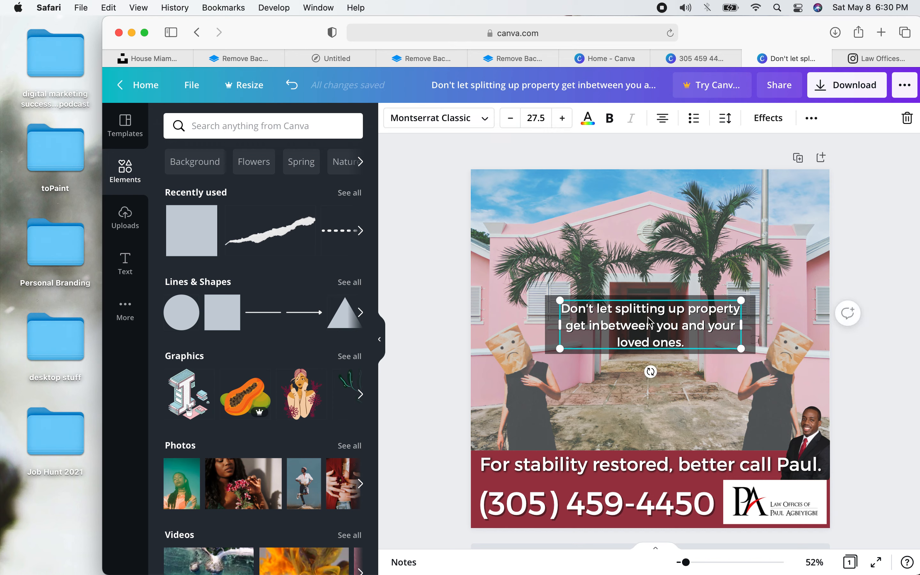
- Left-align the headline text, enlarge it slightly to size 28.7, and center its text frame within the black box
click(668, 123)
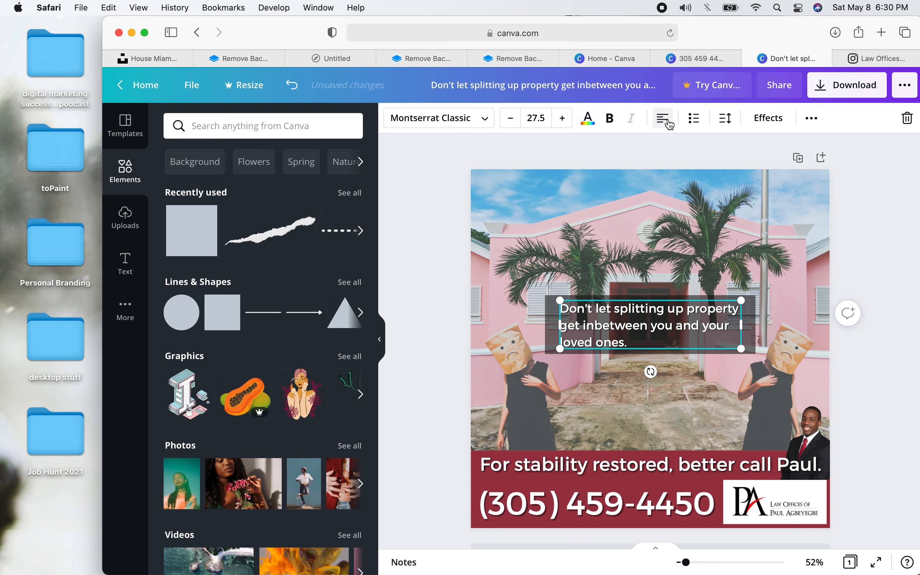
drag(560, 300, 551, 298)
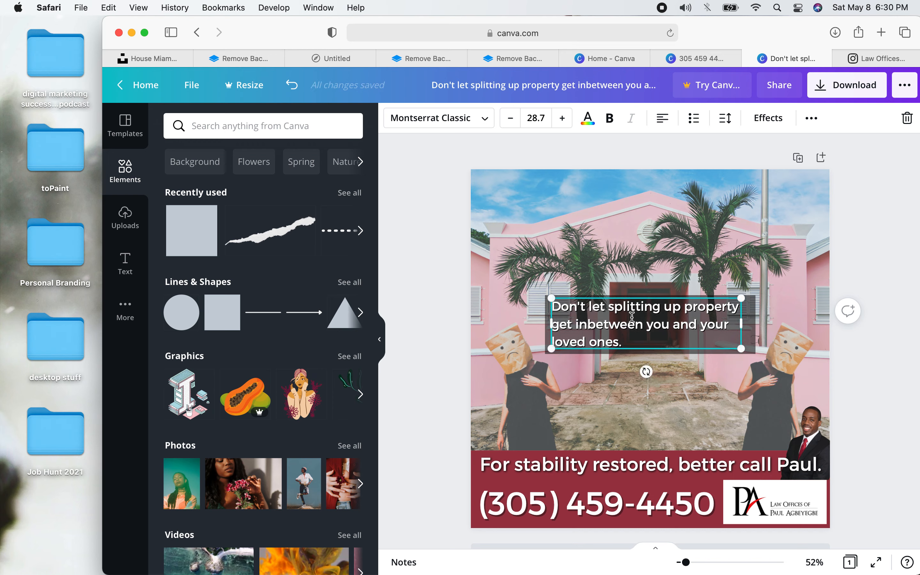
drag(632, 317, 636, 317)
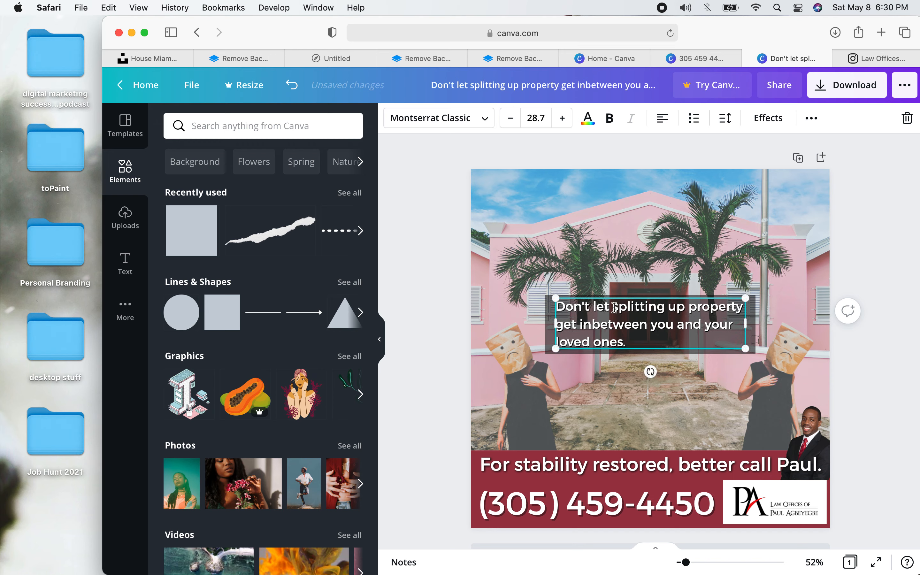
click(406, 228)
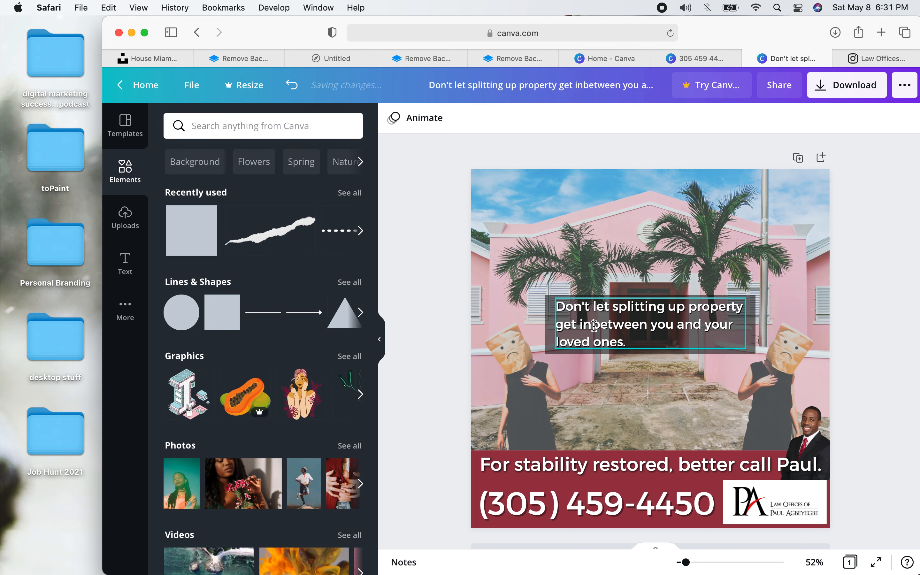
- Insert a space in the headline's word "inbetween" so it reads "in between"
click(604, 327)
scroll(604, 328, down, 2)
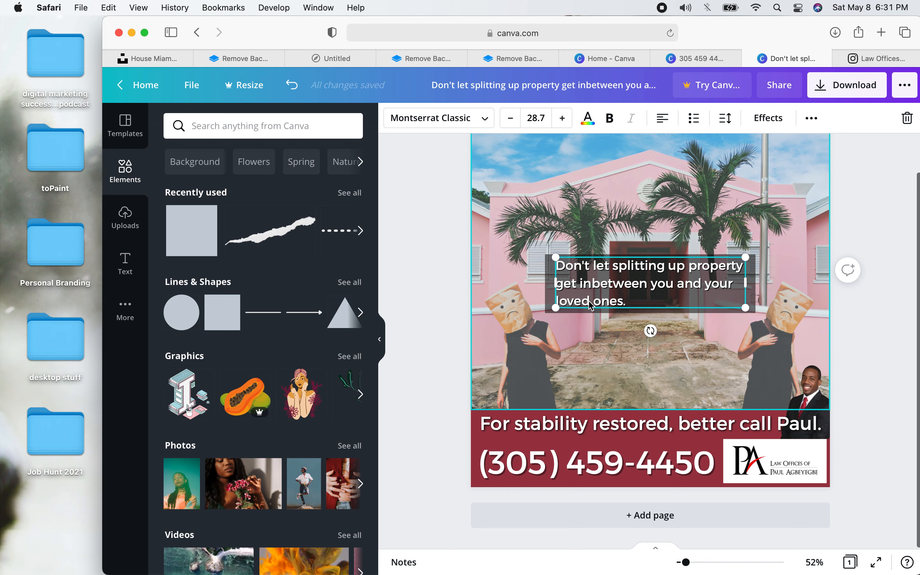
click(591, 283)
click(590, 283)
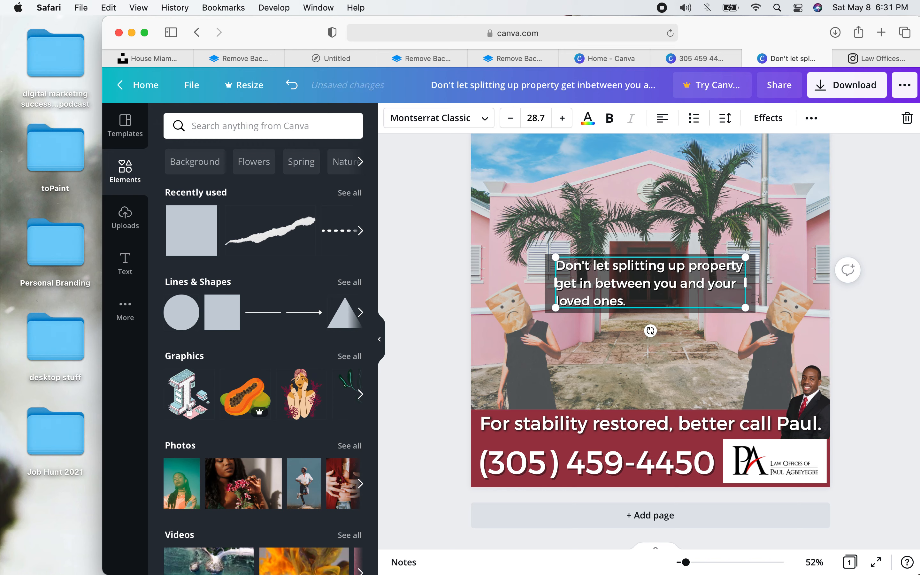
click(436, 247)
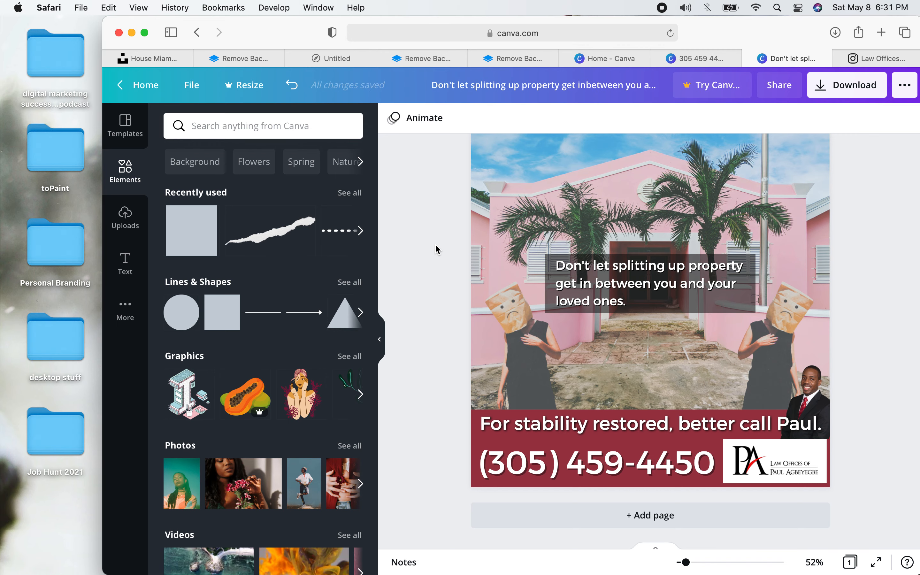
scroll(435, 244, up, 2)
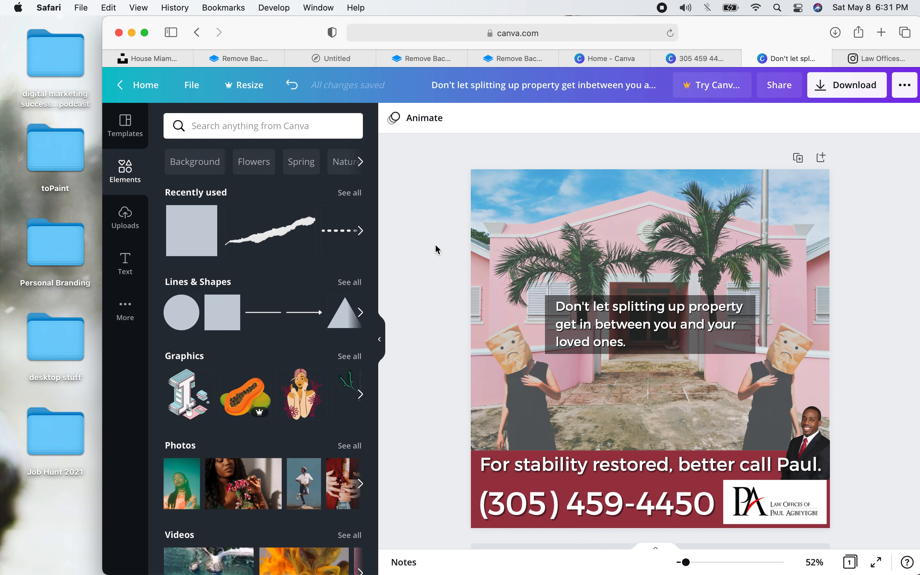
- Move the headline near the top of the design and reshape the black box into a tall, narrow column reaching down to the red banner
drag(600, 318, 599, 209)
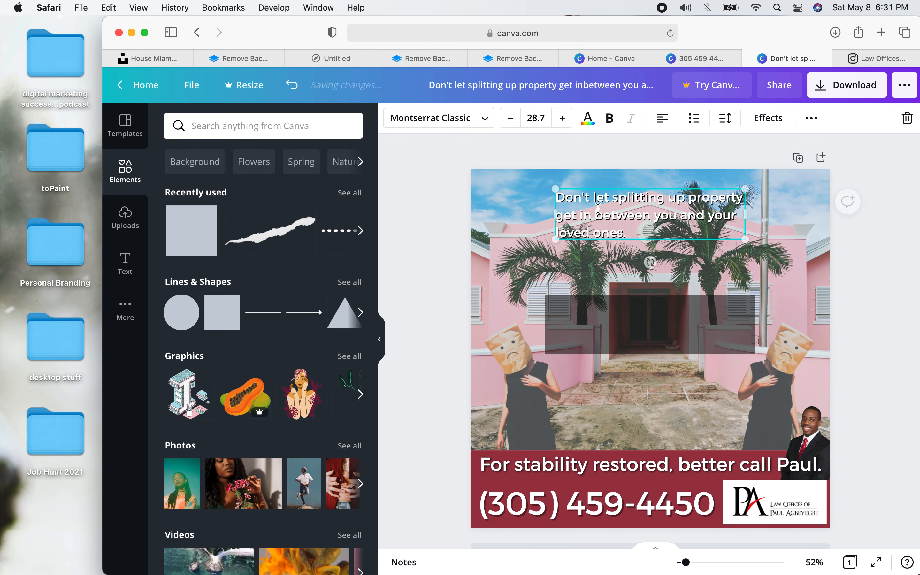
drag(627, 321, 658, 451)
drag(756, 317, 716, 316)
drag(546, 318, 597, 317)
click(646, 233)
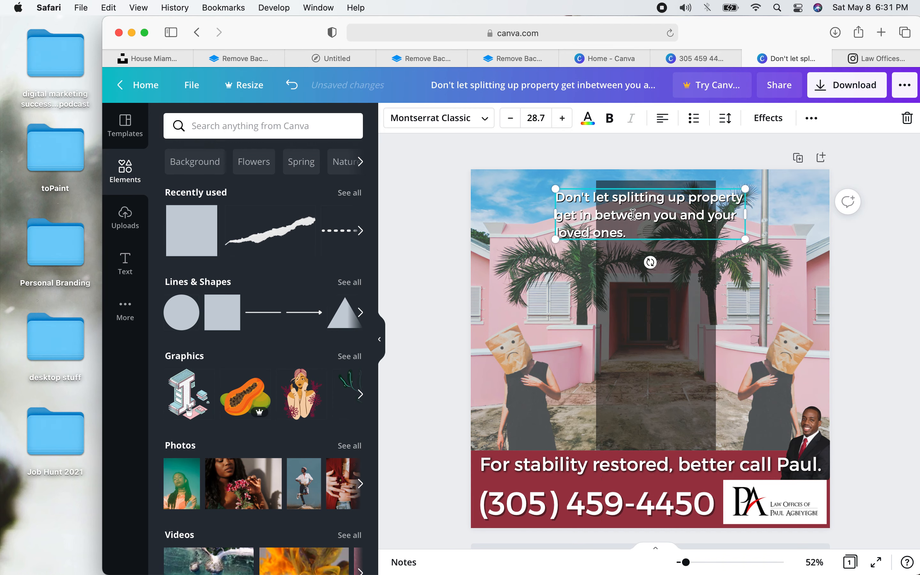
drag(647, 242, 655, 242)
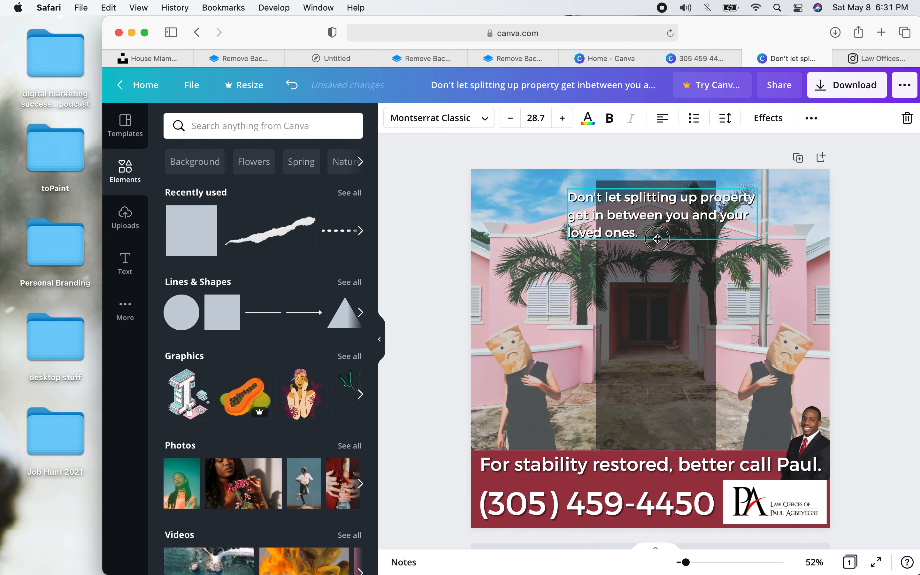
- Break the headline so that "Don't", "let", "splitting" and "up" each stand on their own line
click(601, 196)
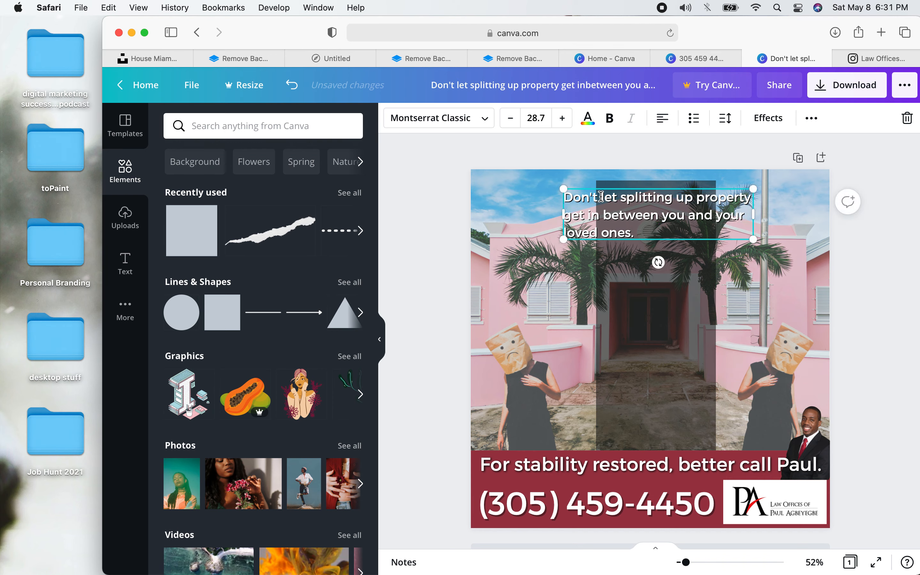
key(Return)
key(BackSpace)
key(Return)
click(581, 214)
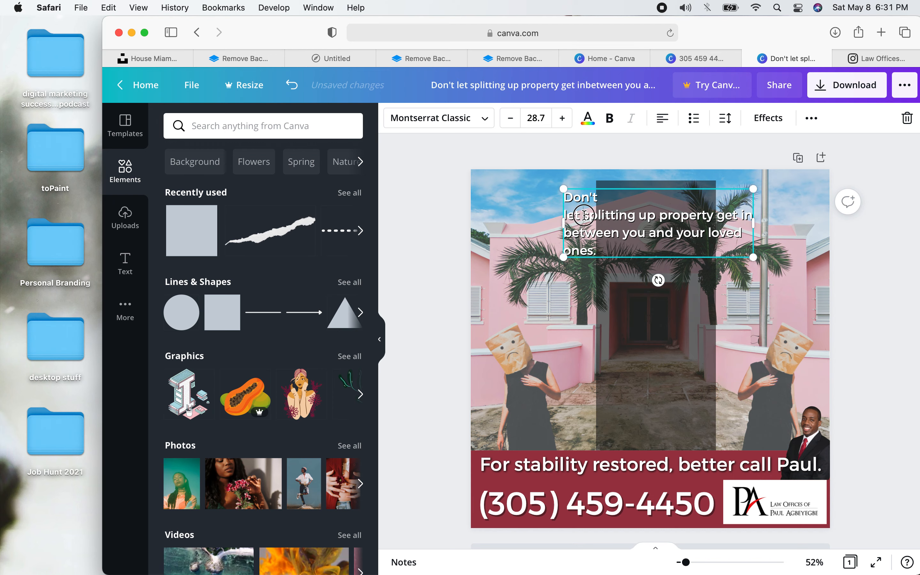
key(Return)
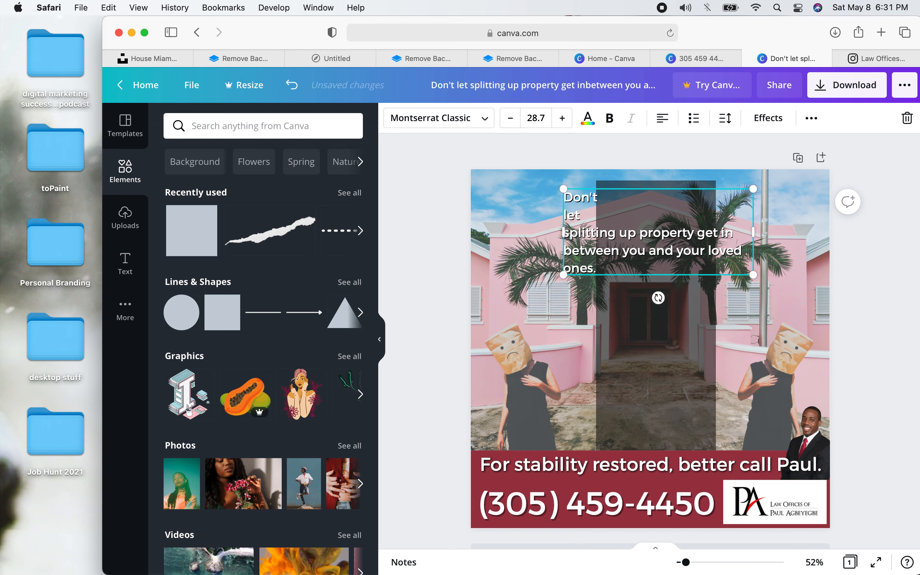
click(622, 235)
key(Return)
click(583, 252)
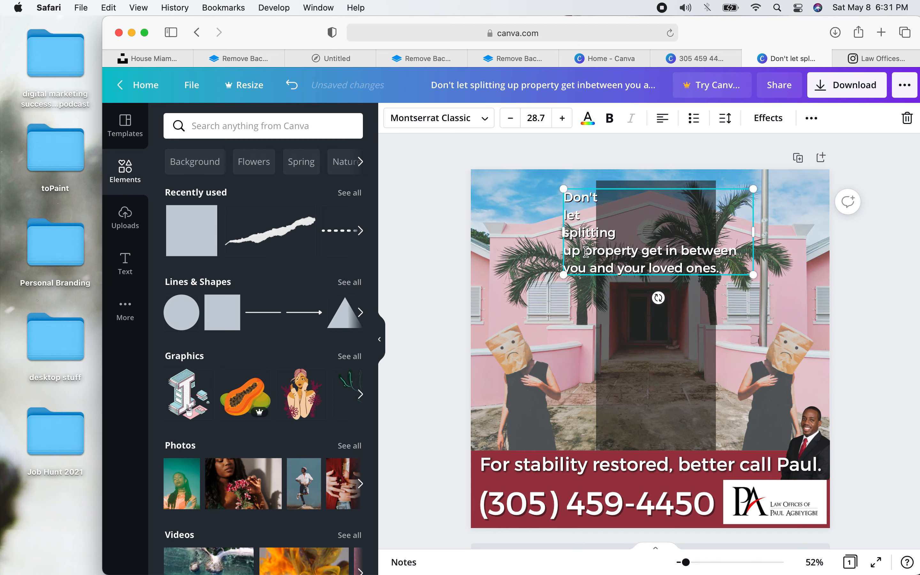
key(Return)
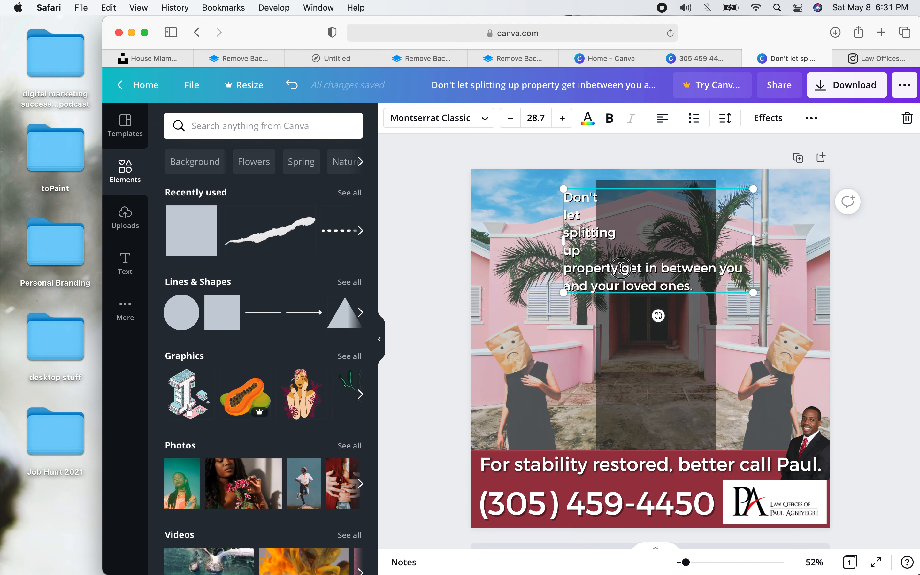
- Put "property" and "get" on separate headline lines and rejoin "in between" as "inbetween"
click(624, 268)
key(Return)
click(603, 285)
key(BackSpace)
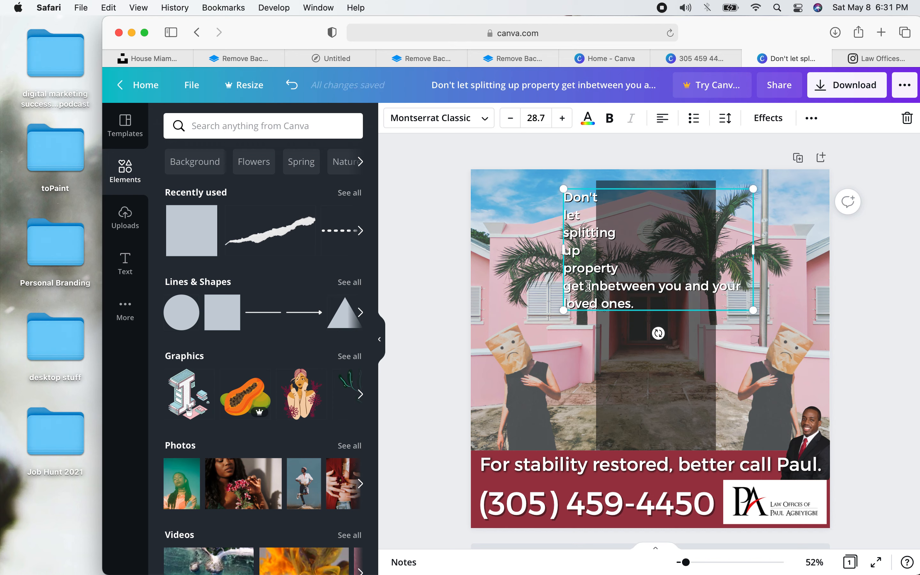
click(593, 286)
key(Return)
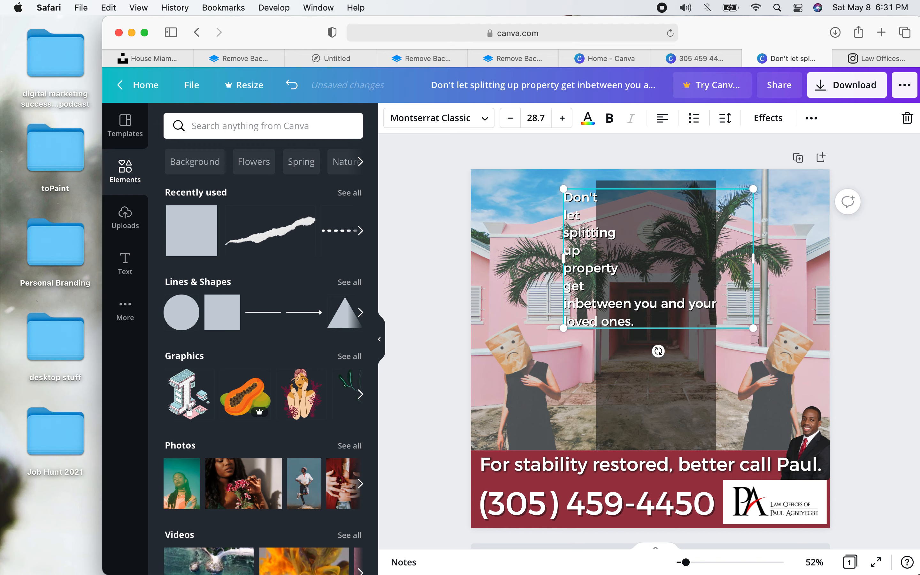
- Break the rest of the headline so "inbetween", "you", "and", "your", "loved" and "ones." each occupy their own line
click(635, 303)
key(Return)
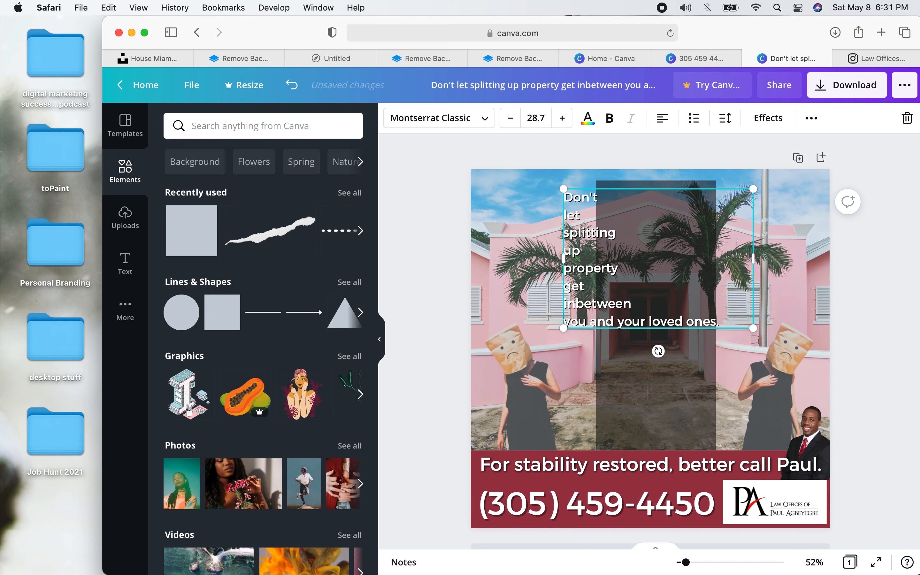
click(590, 322)
key(Return)
click(589, 336)
key(Return)
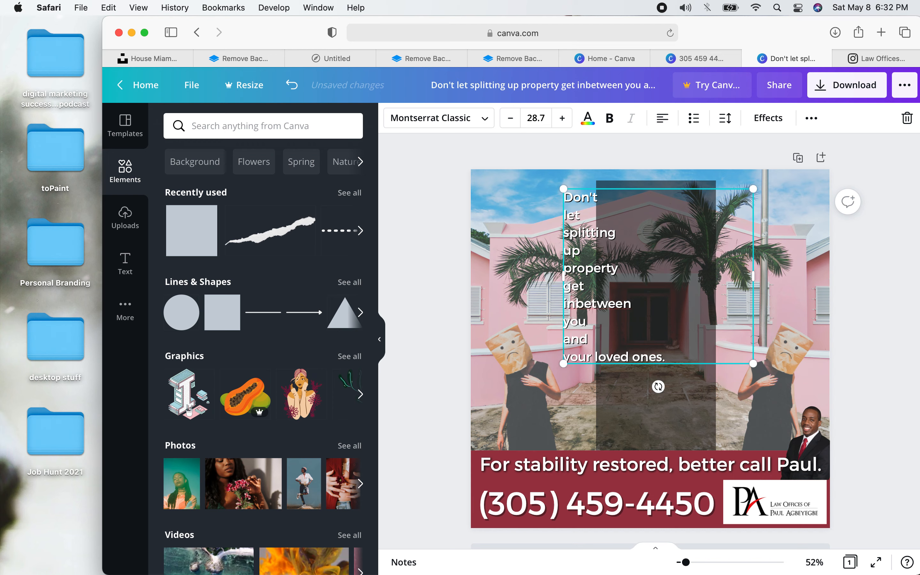
click(594, 358)
key(Return)
click(602, 375)
key(Return)
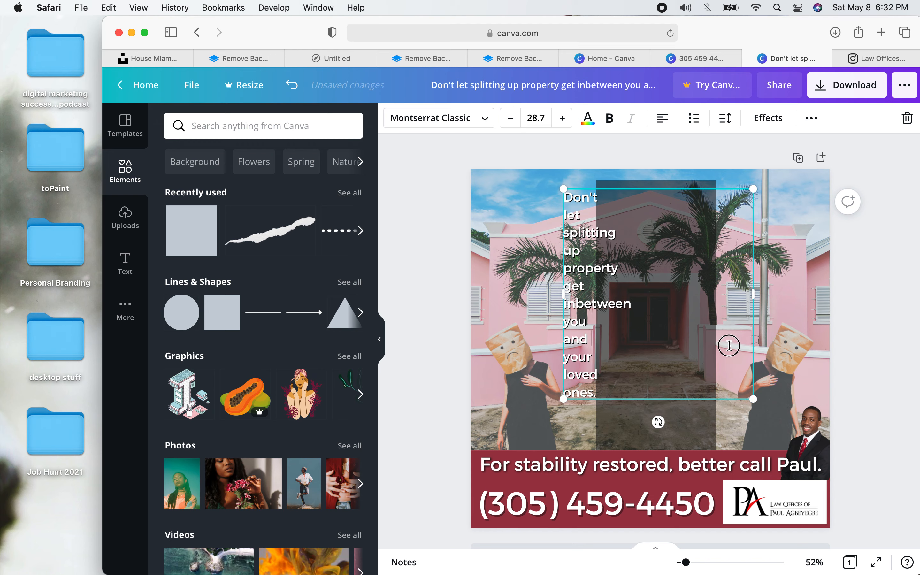
- Narrow the headline text frame, place it over the black column, and enlarge the text to size 34.7
drag(753, 294, 651, 290)
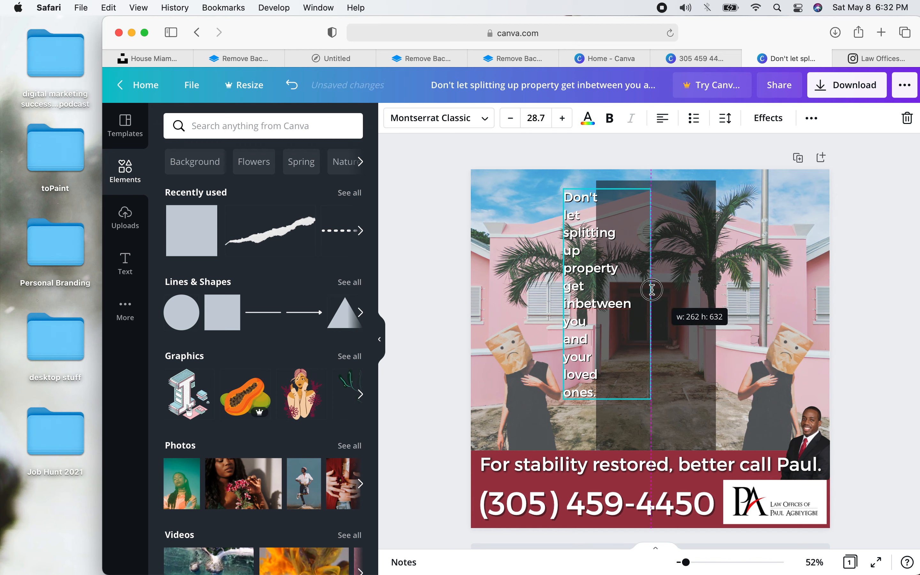
click(406, 228)
drag(669, 294, 663, 293)
drag(578, 295, 614, 300)
drag(684, 399, 708, 445)
drag(634, 335, 639, 335)
click(421, 226)
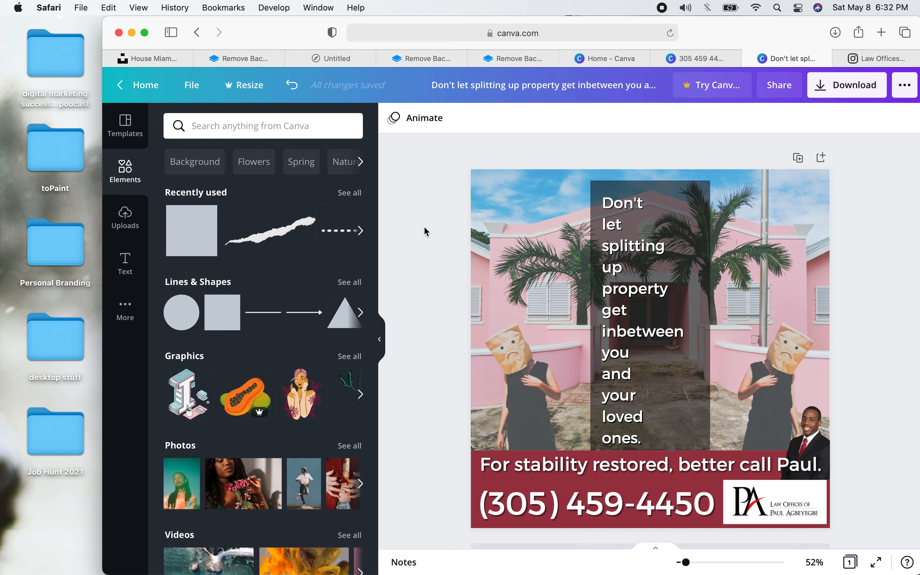
- Extend the black column up to the design's top edge and move the headline up and slightly right within it
click(654, 190)
drag(655, 189, 332, 156)
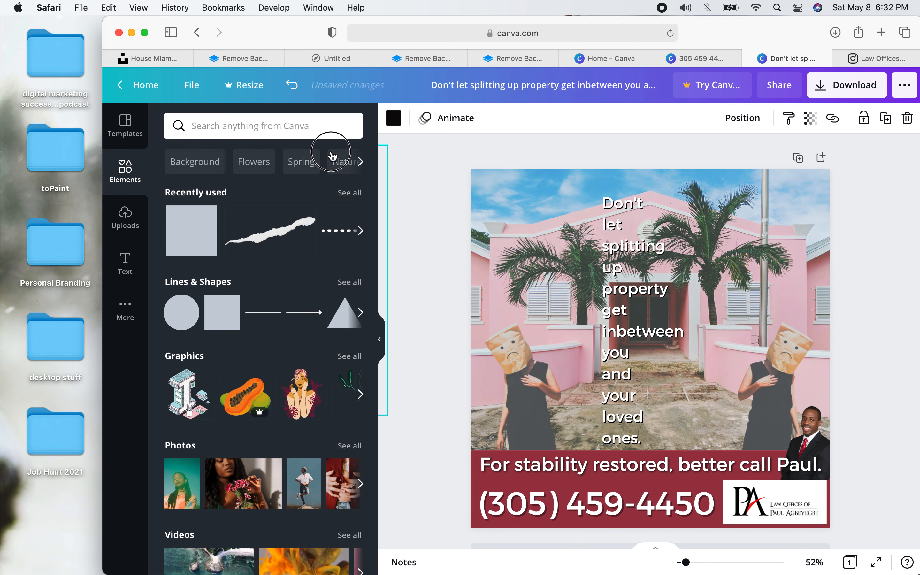
drag(331, 154, 642, 183)
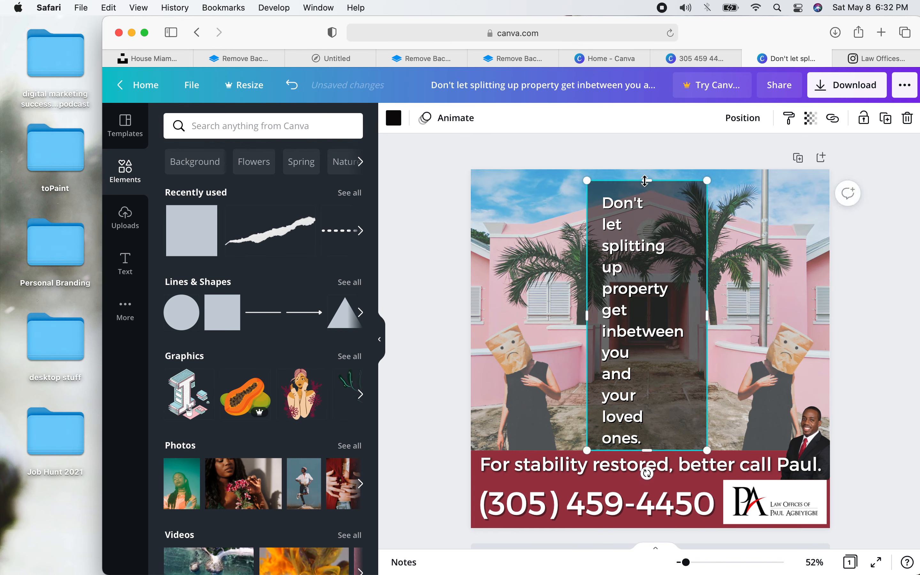
mouse_move(645, 180)
mouse_down()
mouse_move(643, 161)
mouse_move(642, 169)
mouse_up()
drag(631, 222, 651, 207)
click(444, 197)
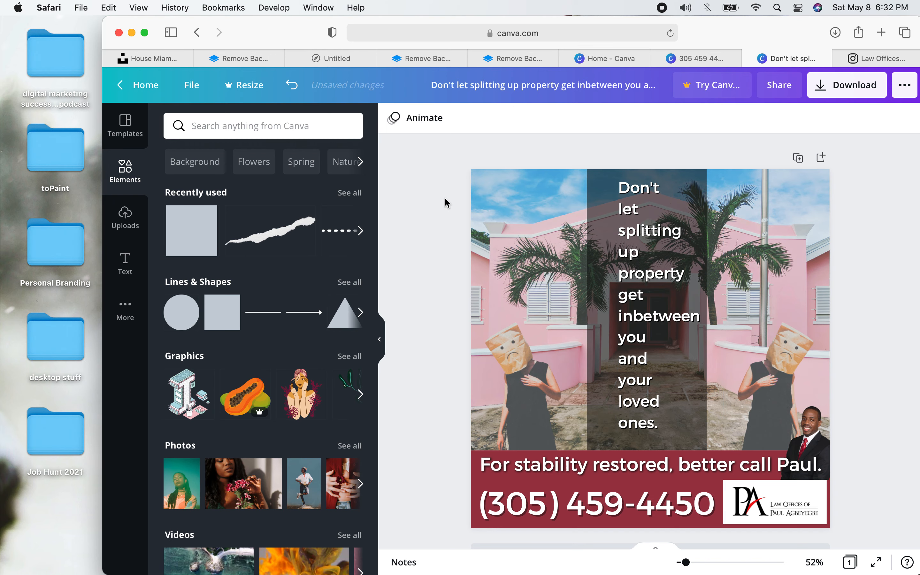
- Trim the black column's left side close to the headline and narrow the text frame to end at the column's right edge
click(586, 323)
drag(589, 314, 612, 313)
click(430, 250)
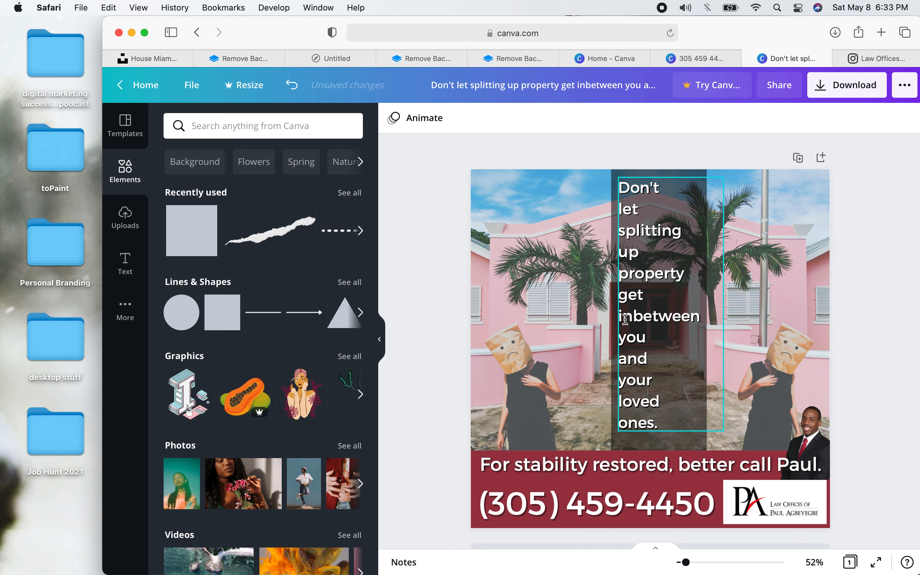
click(689, 397)
drag(723, 307, 707, 310)
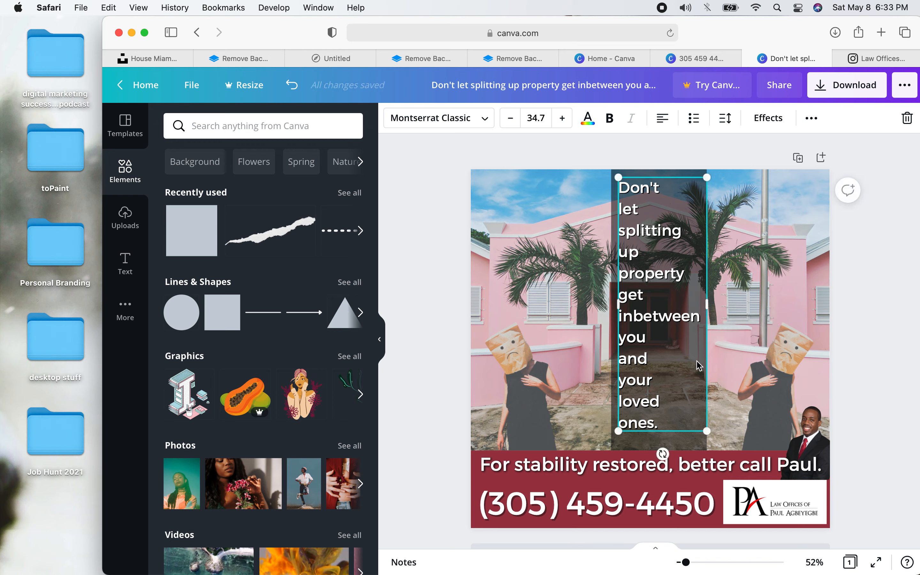
- Enlarge the headline to size 36.8 so it fills the column's height, and nudge it slightly right
drag(706, 433, 716, 445)
drag(681, 404, 678, 402)
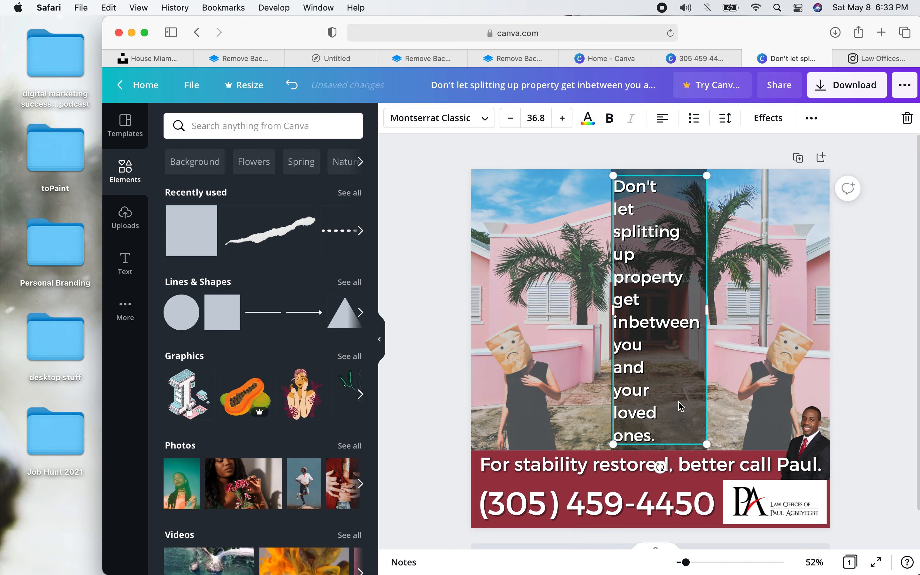
key(Right)
key(Right)
click(407, 253)
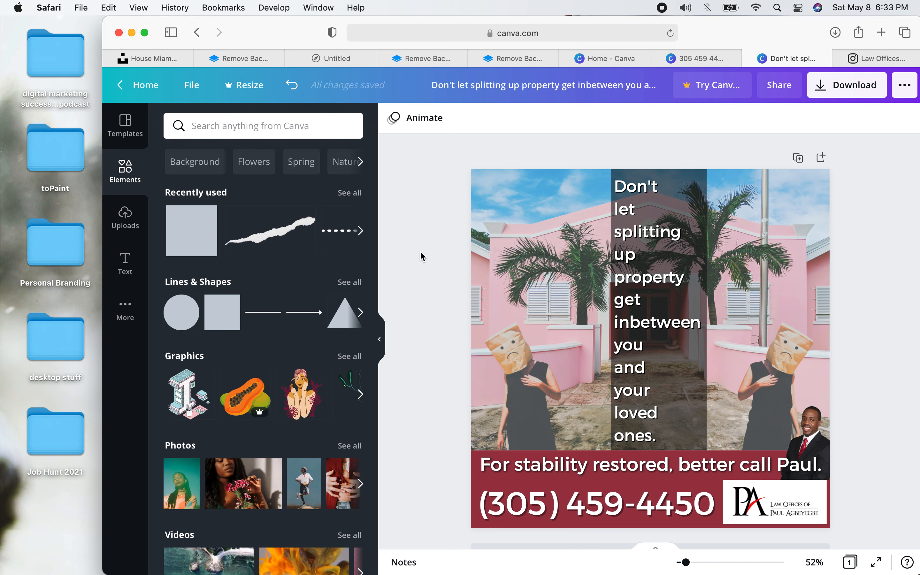
- Change the word "inbetween" in the headline to "between"
click(630, 323)
click(630, 324)
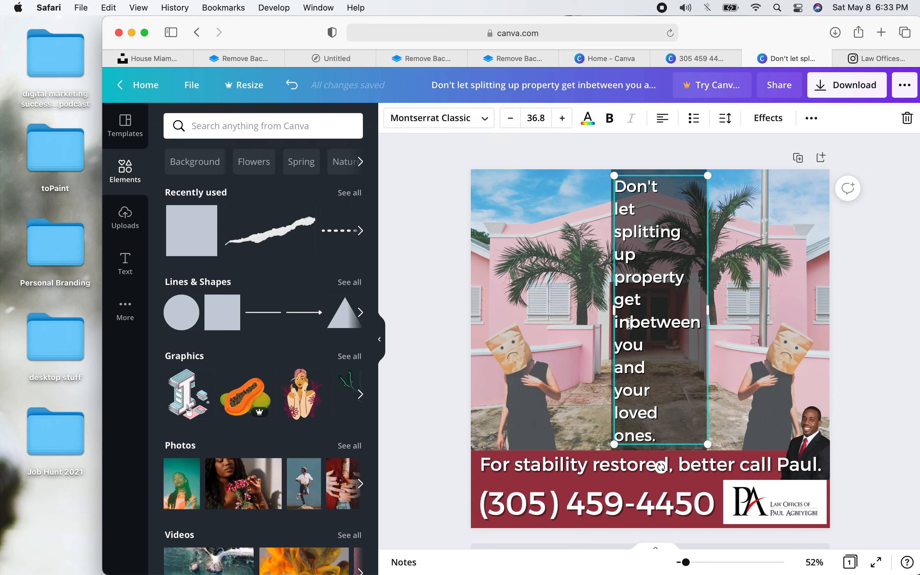
click(630, 324)
click(630, 323)
double_click(630, 324)
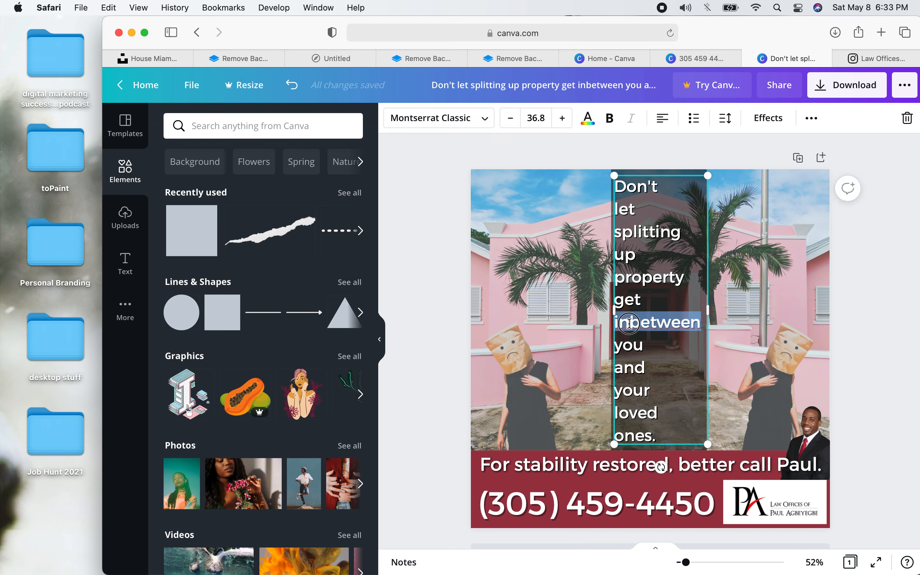
click(629, 324)
key(BackSpace)
key(BackSpace)
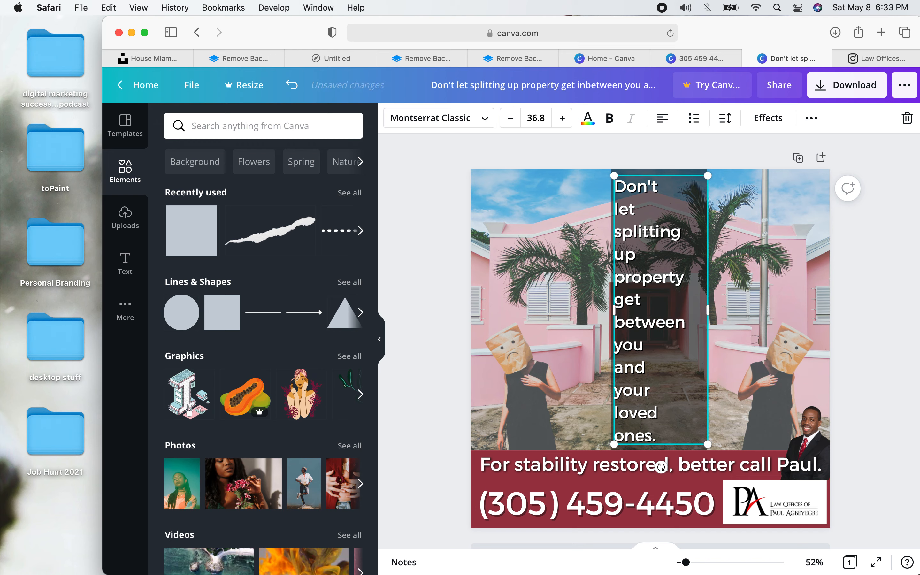
click(425, 216)
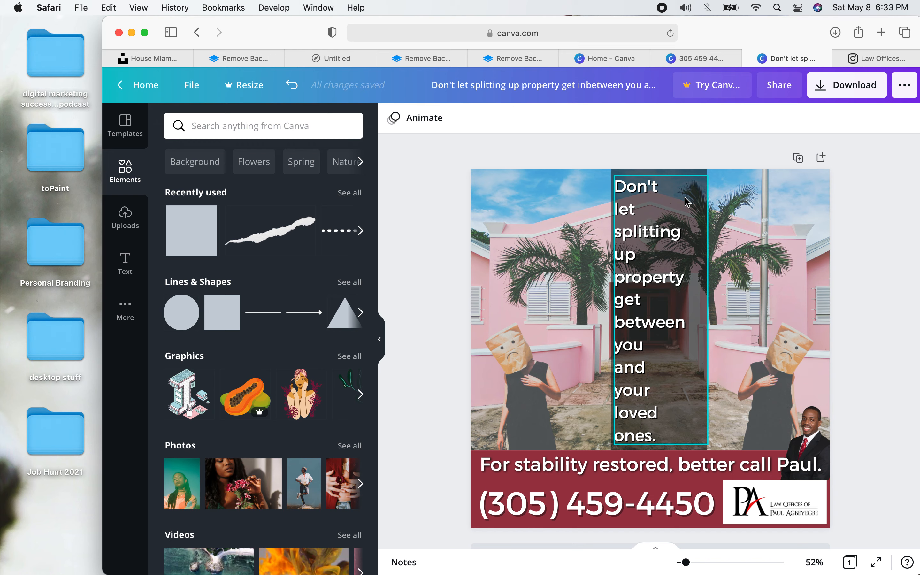
- Move the black column left to center it between the two figures, and shift the headline to leave a left margin inside it
click(678, 176)
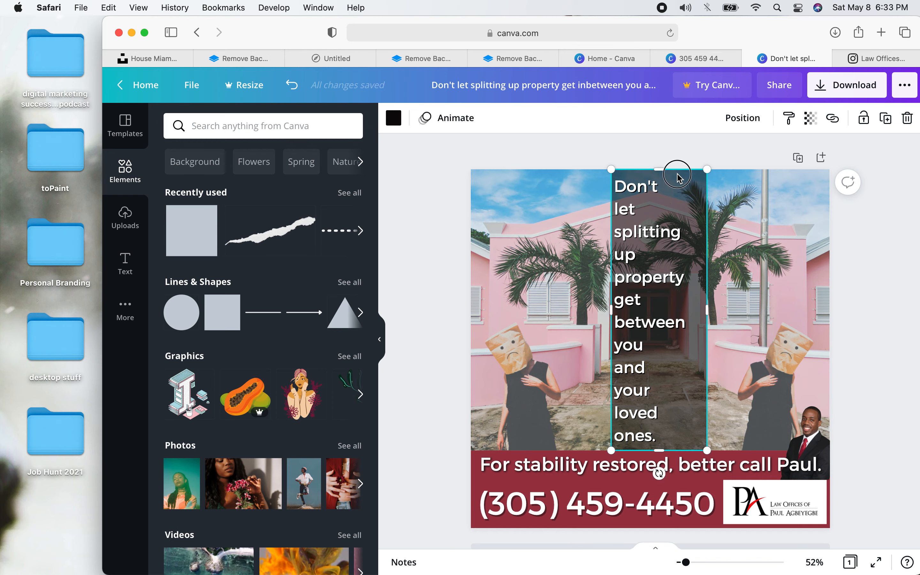
drag(674, 170, 592, 215)
click(672, 204)
drag(667, 196, 658, 195)
drag(577, 239, 653, 232)
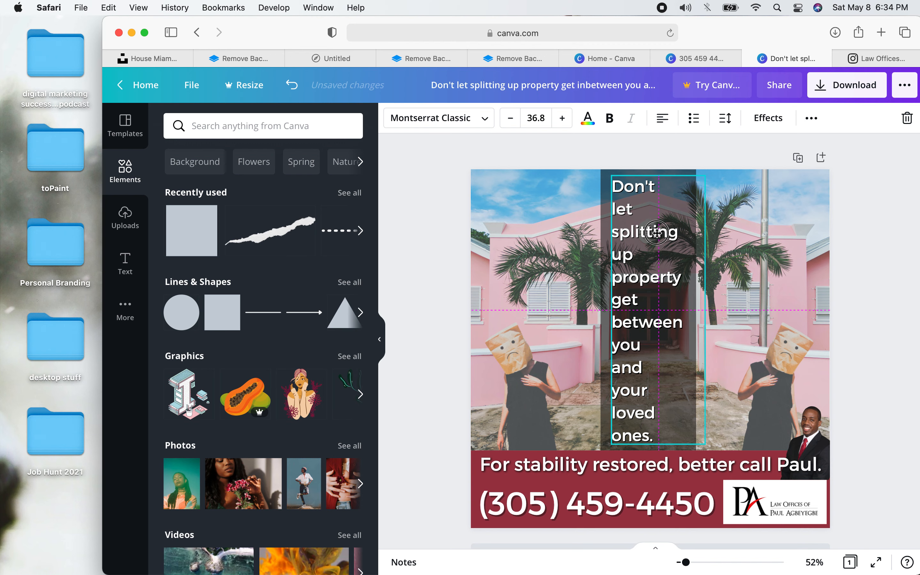
click(415, 221)
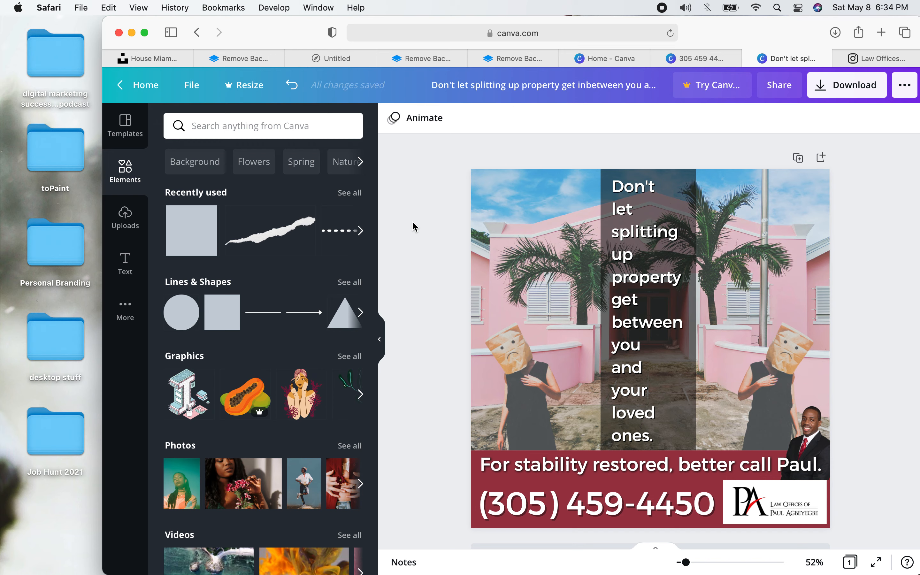
- Delete the photo of the man in a suit above the law office logo
click(814, 423)
key(Delete)
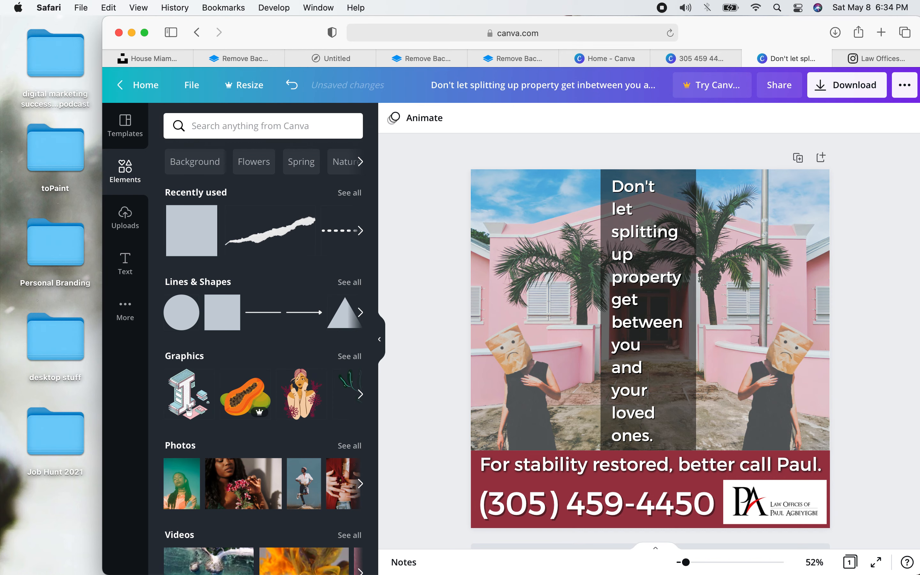